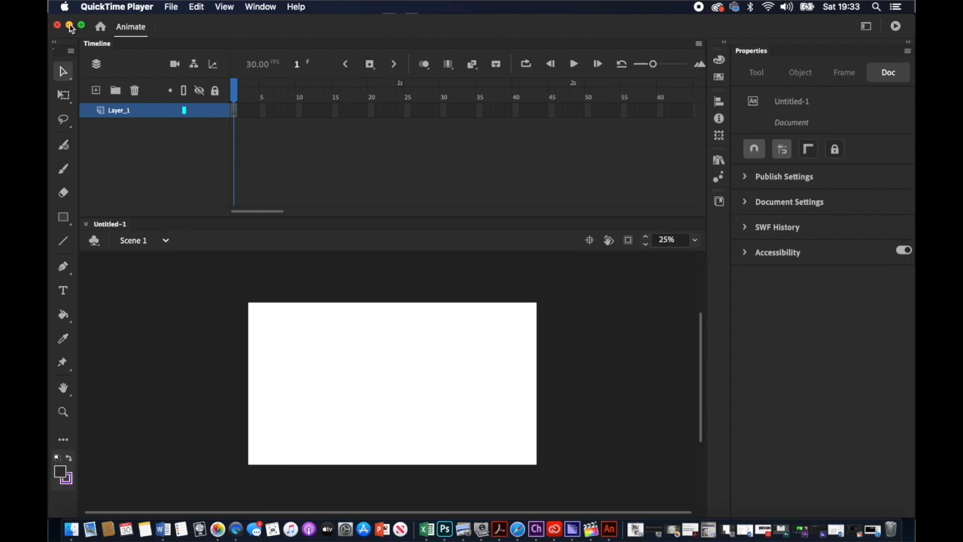
Step: Import walk cycle.png from the Desktop onto the stage
{"action": "left_click", "coordinate": [173, 9]}
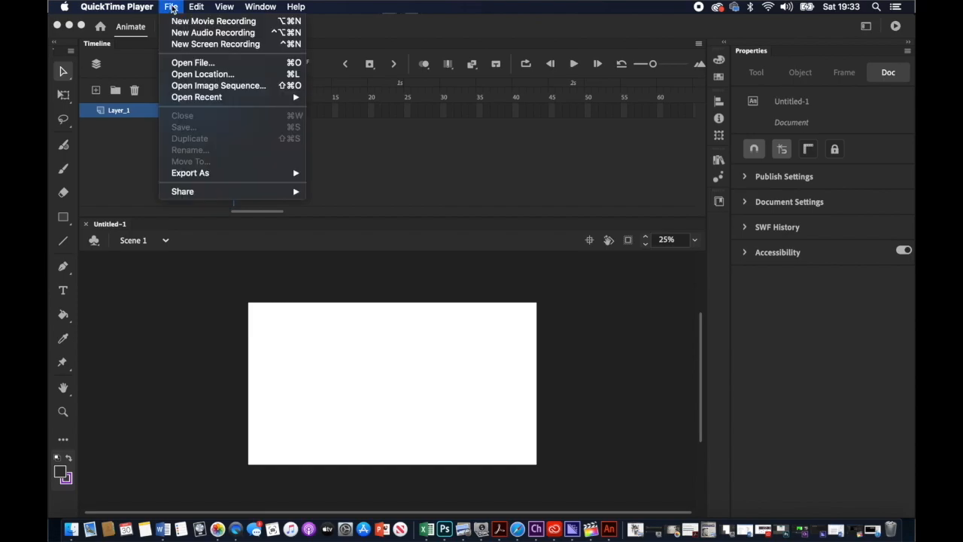
{"action": "left_click", "coordinate": [350, 22]}
{"action": "left_click", "coordinate": [134, 8]}
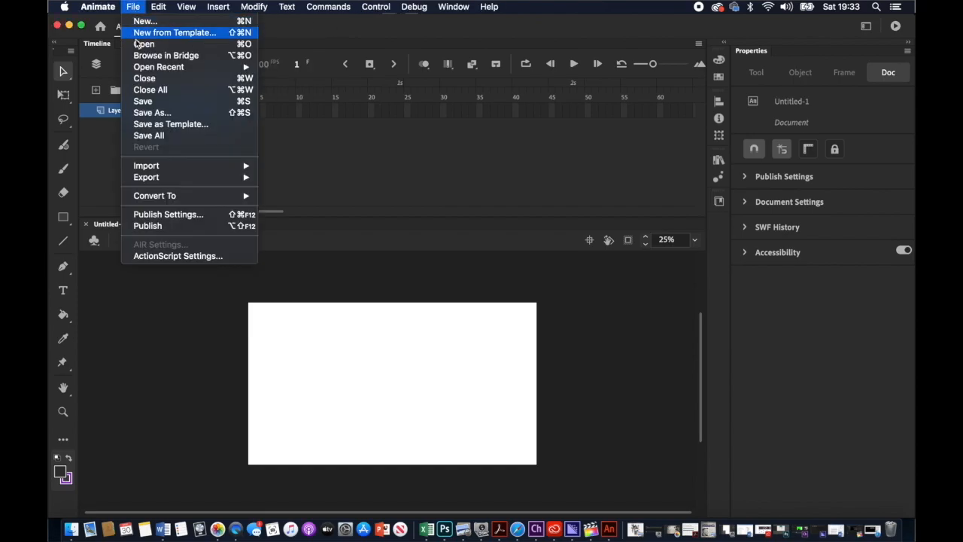
{"action": "mouse_move", "coordinate": [140, 167]}
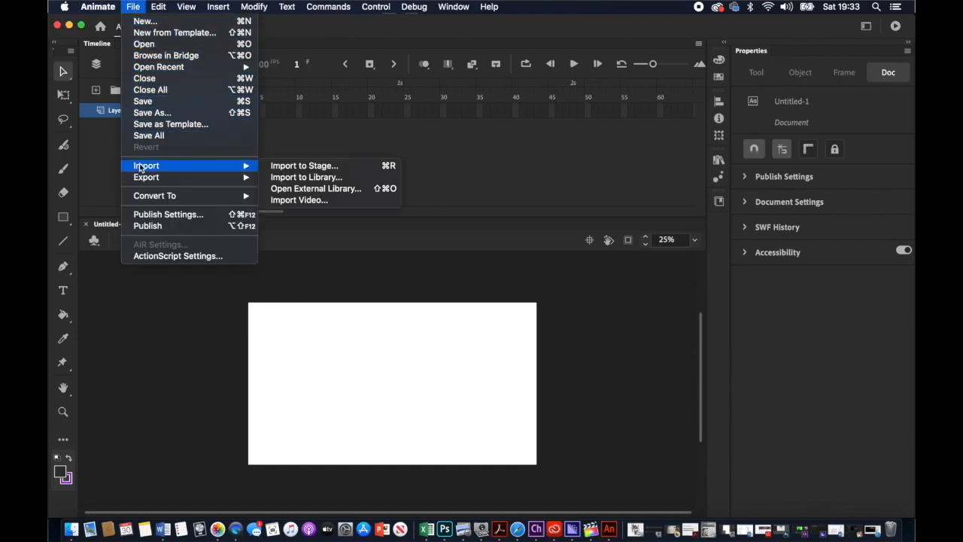
{"action": "left_click", "coordinate": [305, 165]}
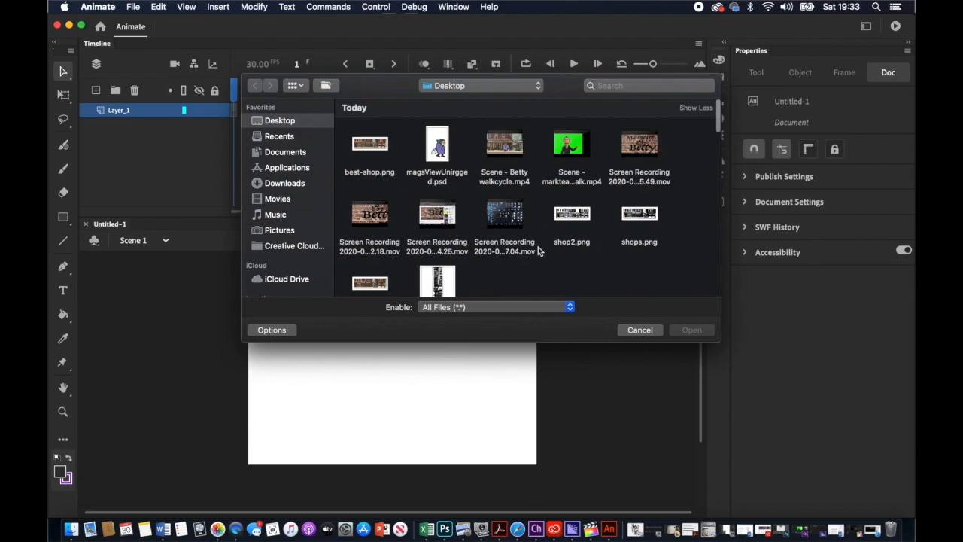
{"action": "scroll", "coordinate": [516, 264], "scroll_direction": "down", "scroll_amount": 5}
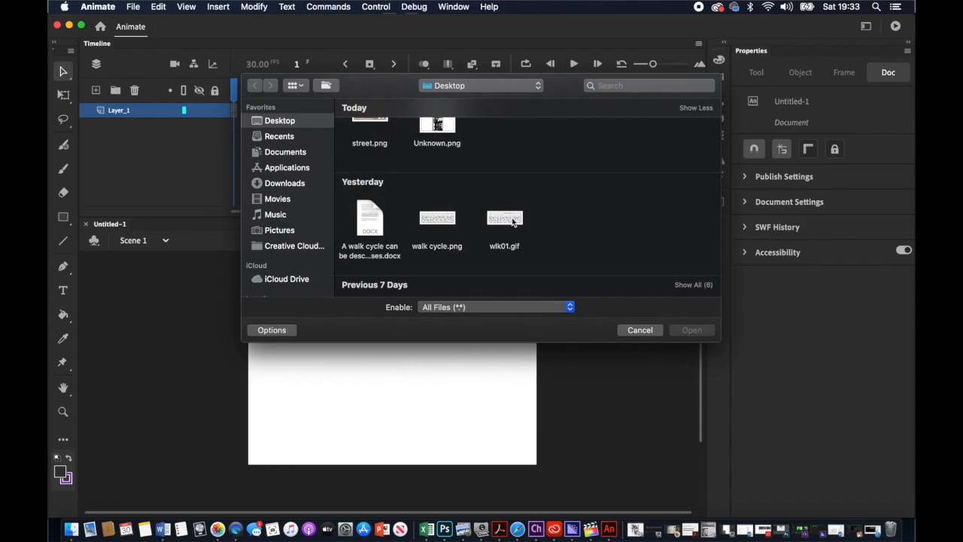
{"action": "left_click", "coordinate": [434, 216]}
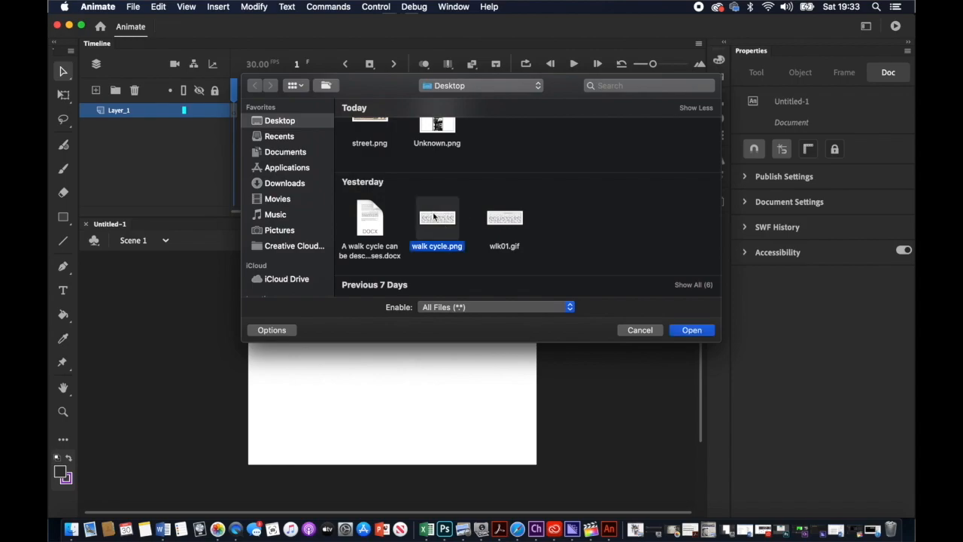
{"action": "left_click", "coordinate": [681, 330]}
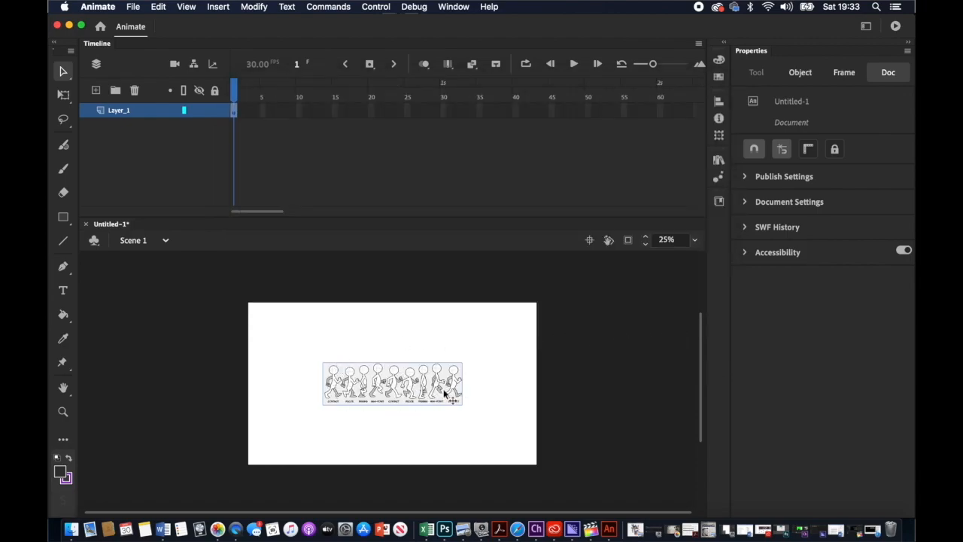
Step: Enlarge the walk cycle image with Free Transform to about 1799 by 625 and position it at about X 45, Y 230
{"action": "left_click", "coordinate": [693, 240]}
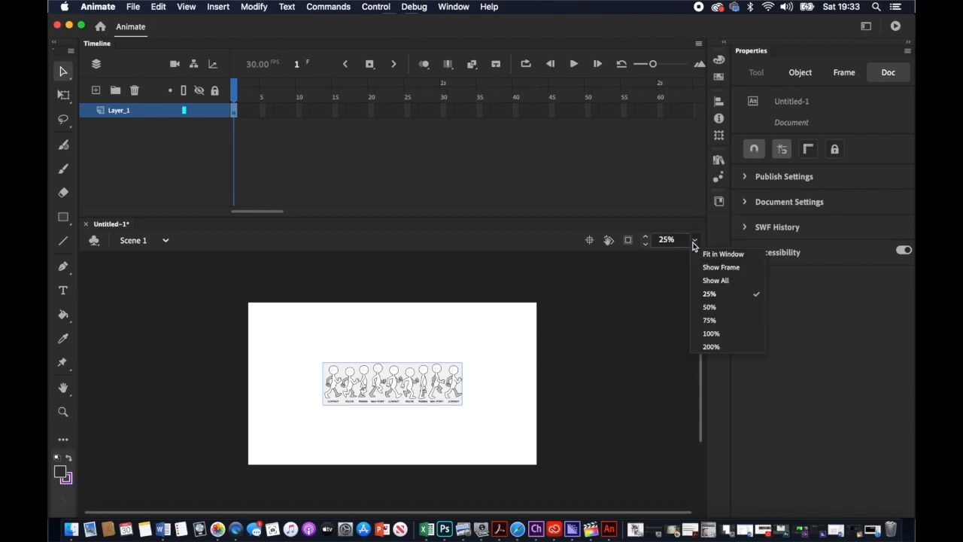
{"action": "left_click", "coordinate": [709, 321]}
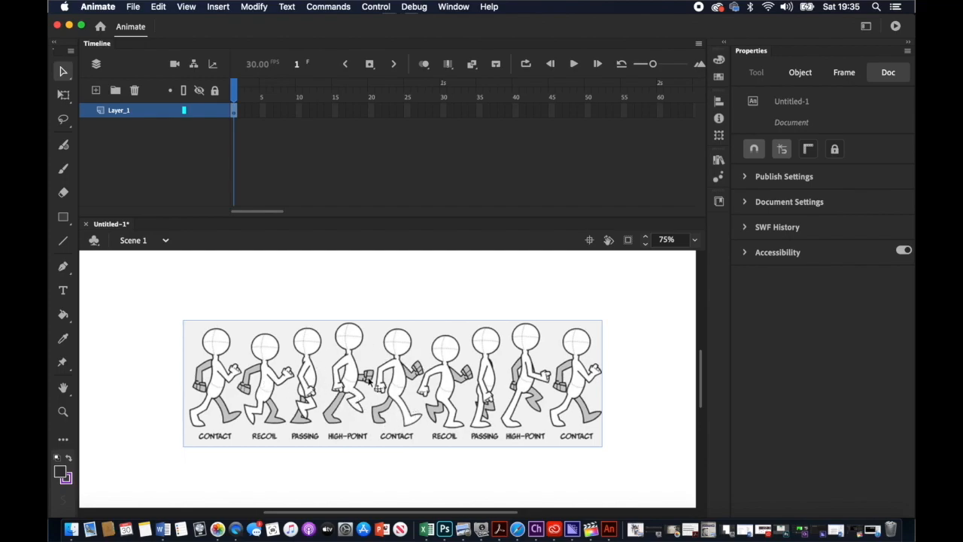
{"action": "left_click", "coordinate": [694, 239]}
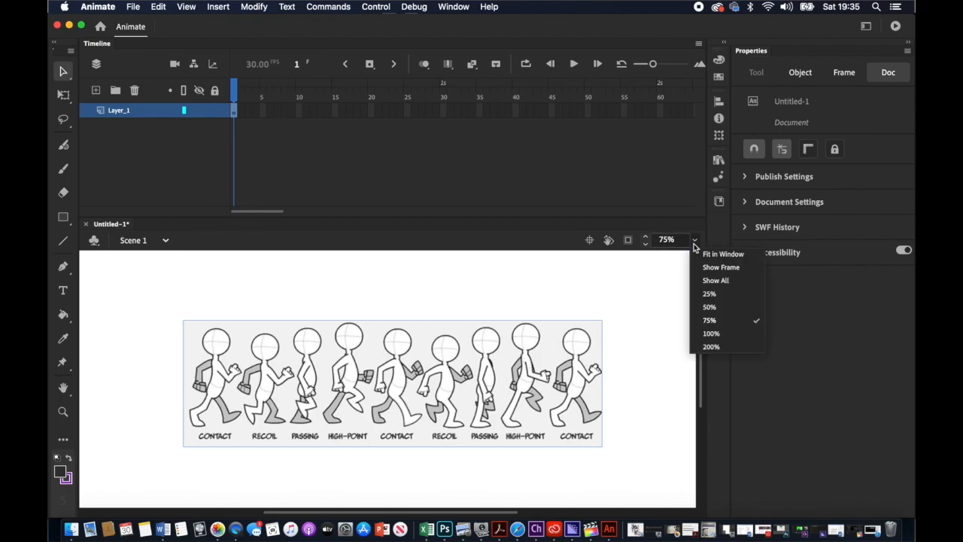
{"action": "left_click", "coordinate": [707, 294]}
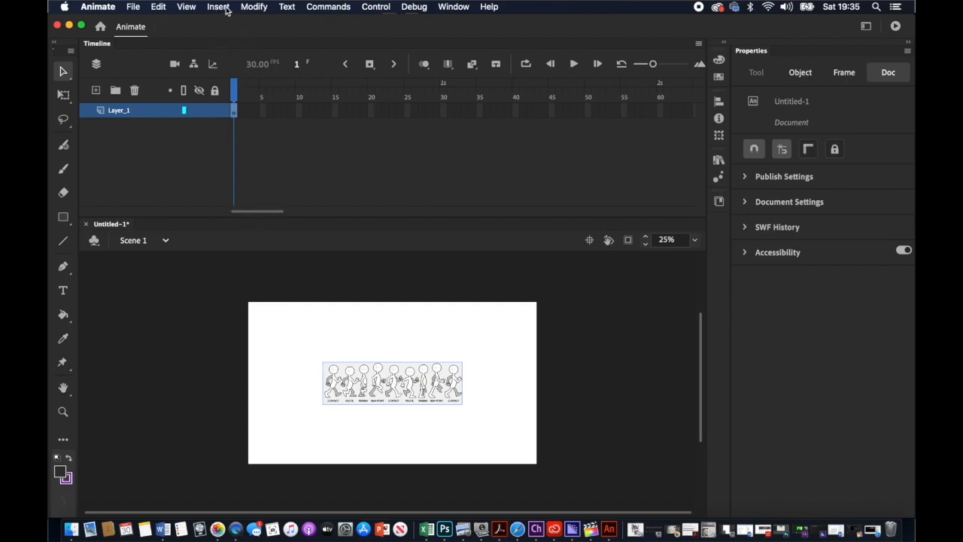
{"action": "left_click", "coordinate": [255, 7]}
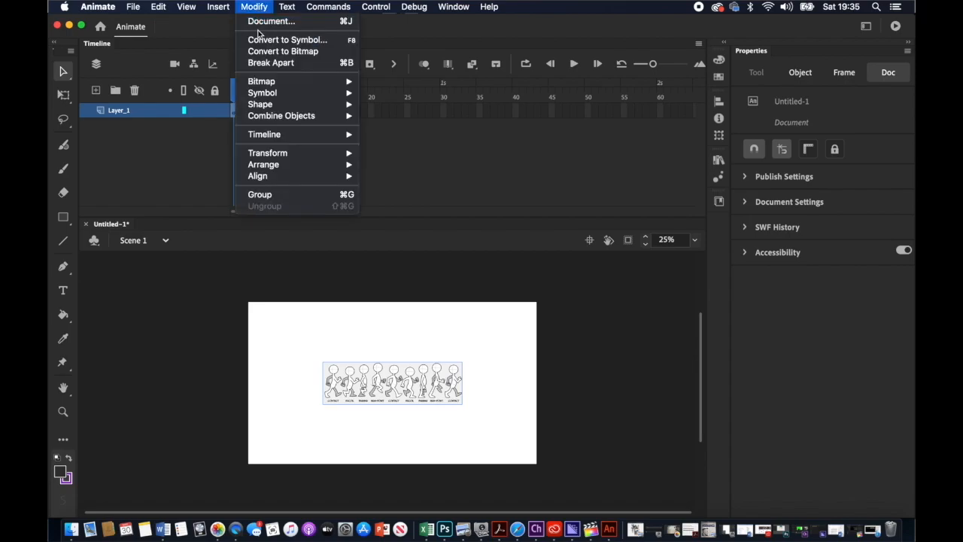
{"action": "mouse_move", "coordinate": [277, 154]}
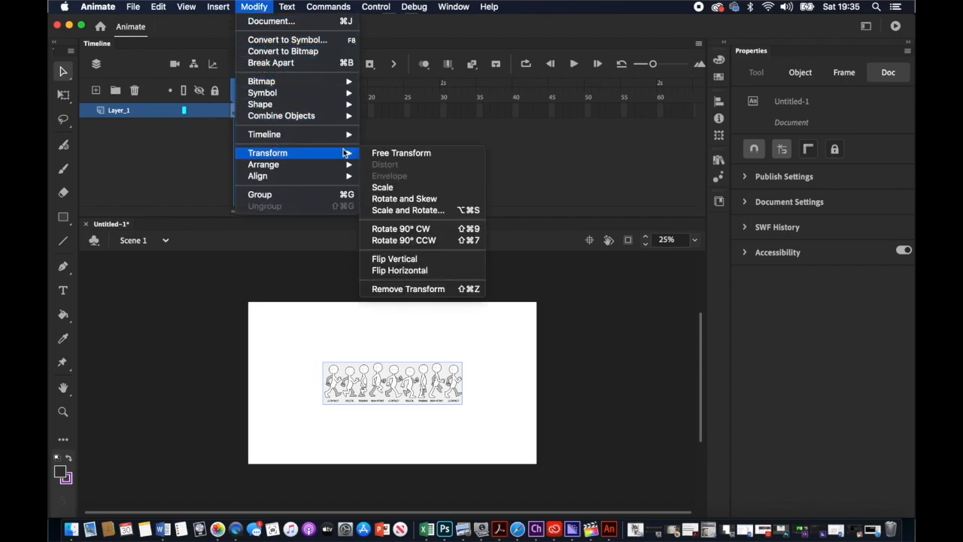
{"action": "left_click", "coordinate": [376, 153]}
{"action": "left_click_drag", "start_coordinate": [324, 365], "coordinate": [259, 339]}
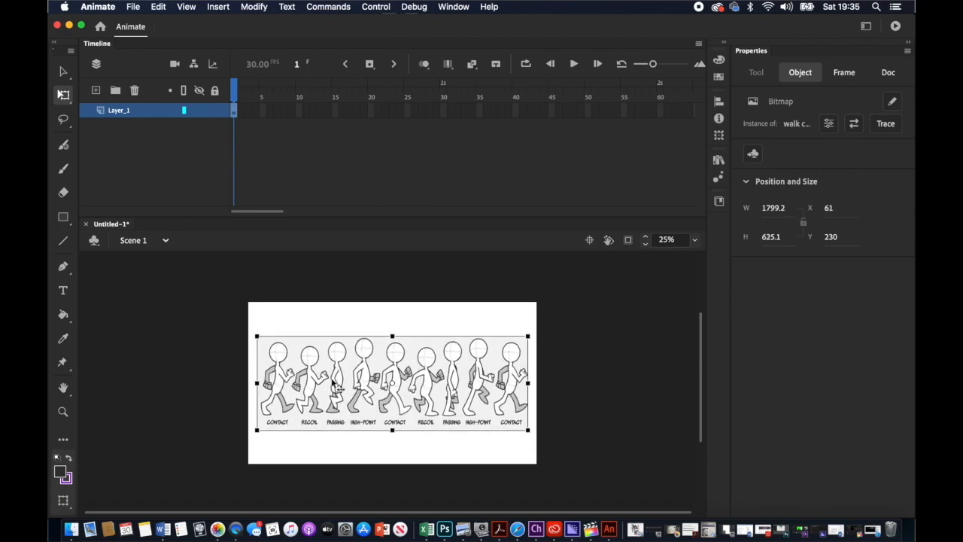
{"action": "left_click_drag", "start_coordinate": [332, 379], "coordinate": [329, 381]}
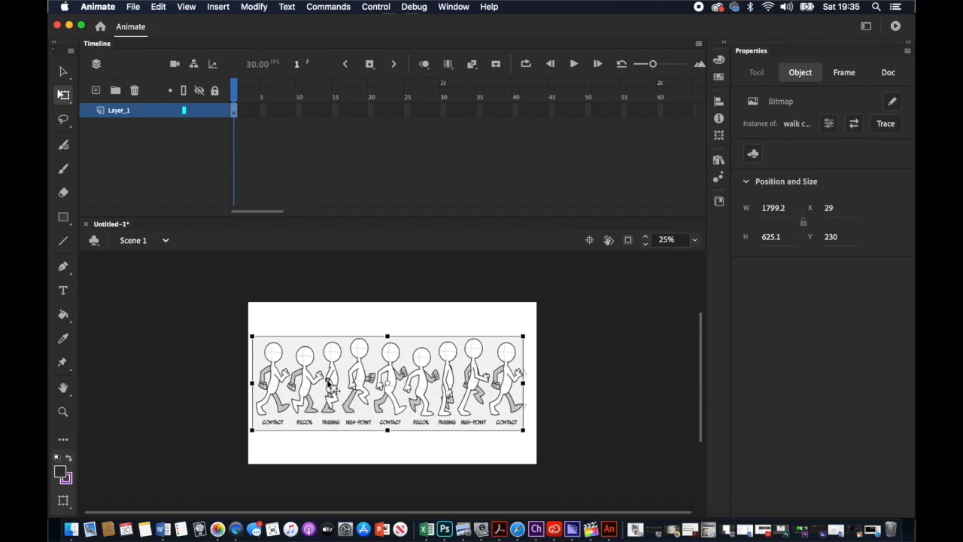
{"action": "left_click_drag", "start_coordinate": [329, 383], "coordinate": [332, 384]}
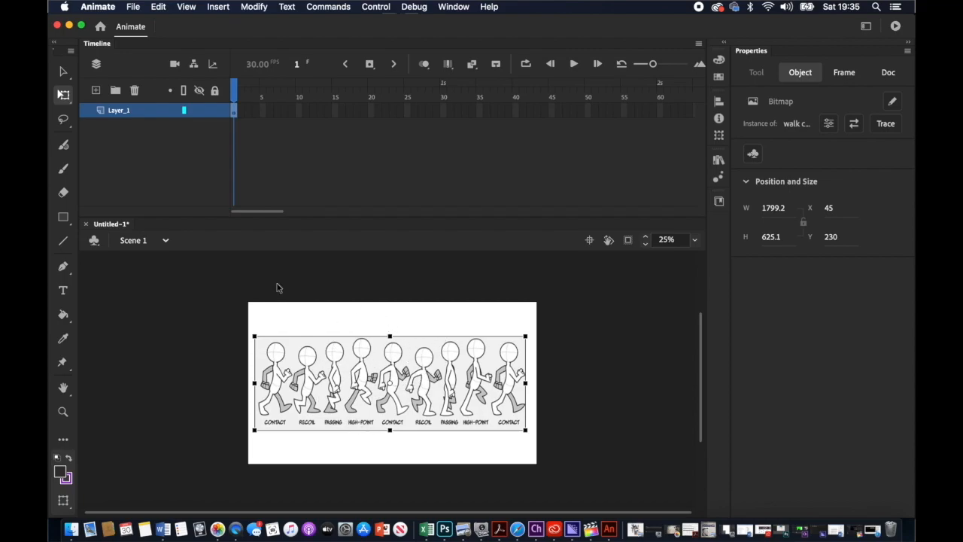
Step: Rename Layer_1 as template and add a new layer above it named ground
{"action": "double_click", "coordinate": [124, 110]}
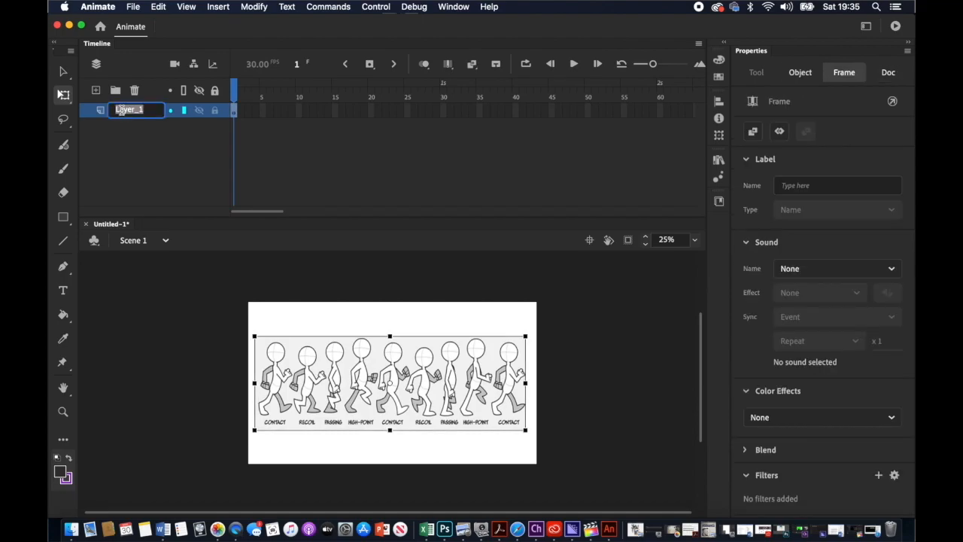
{"action": "type", "text": "mplate"}
{"action": "left_click", "coordinate": [96, 91]}
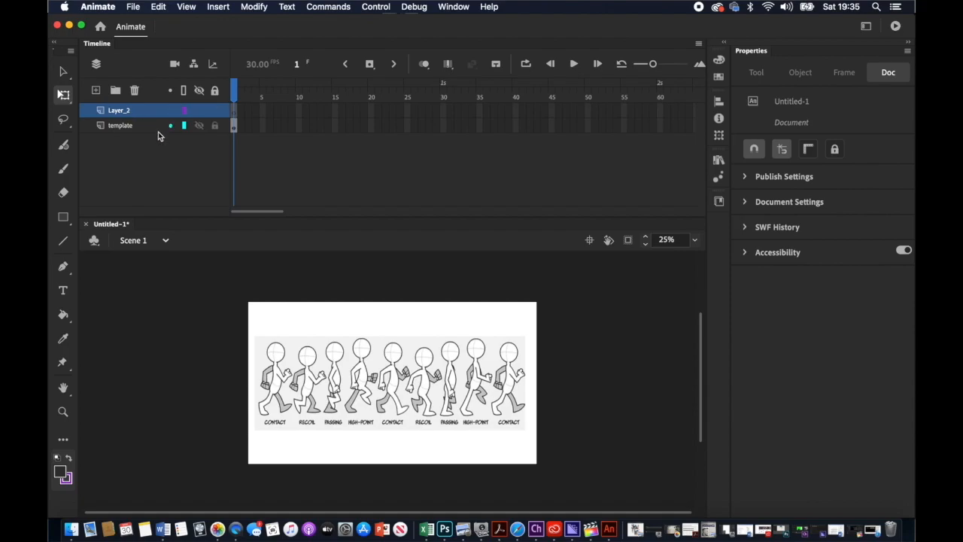
{"action": "double_click", "coordinate": [133, 112]}
{"action": "type", "text": "sround"}
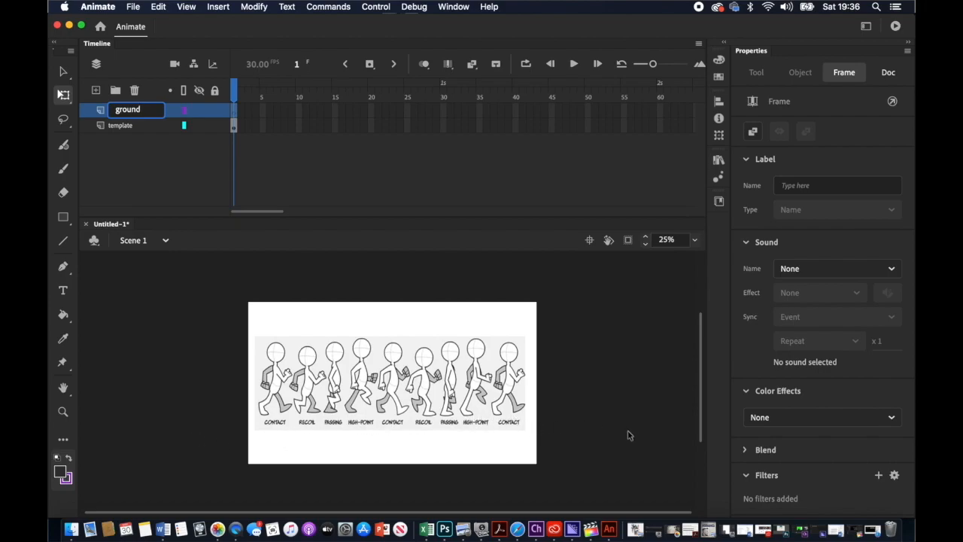
Step: Draw a red horizontal line with stroke size 8 across the full stage width beneath the figures' feet
{"action": "left_click", "coordinate": [63, 241]}
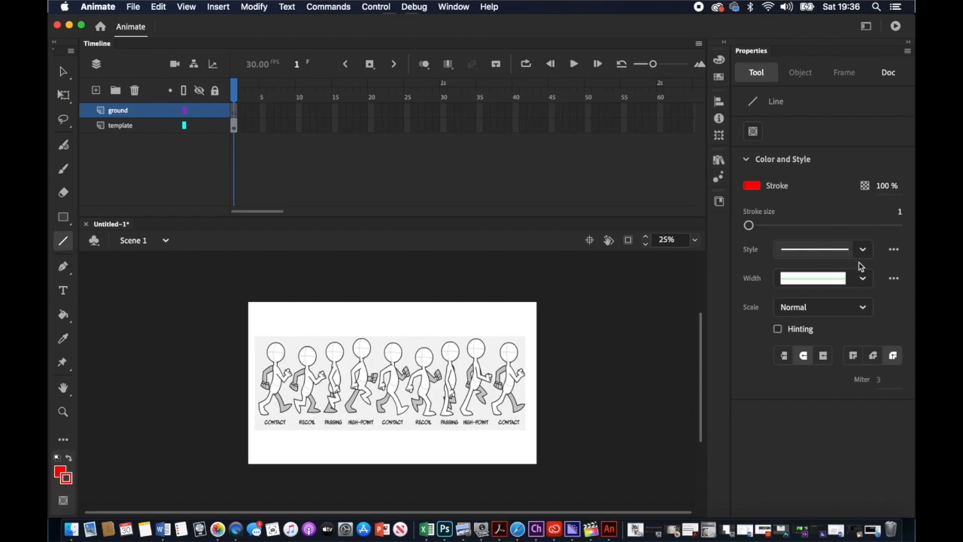
{"action": "left_click_drag", "start_coordinate": [749, 226], "coordinate": [751, 232]}
{"action": "mouse_move", "coordinate": [245, 416]}
{"action": "left_mouse_down"}
{"action": "mouse_move", "coordinate": [489, 427]}
{"action": "mouse_move", "coordinate": [538, 416]}
{"action": "left_mouse_up"}
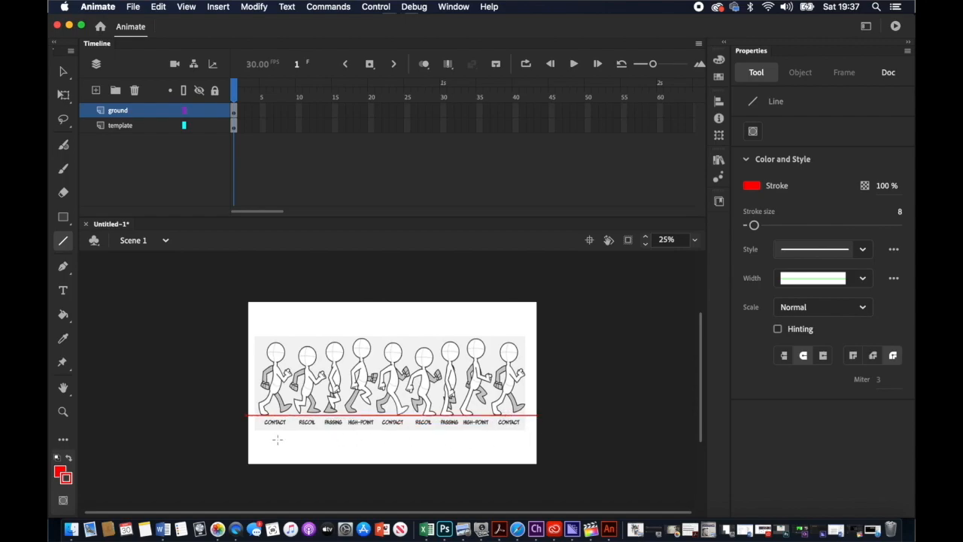
Step: Nudge the walk cycle image on the template layer down to Y 230 so the feet meet the red ground line
{"action": "left_click", "coordinate": [152, 126]}
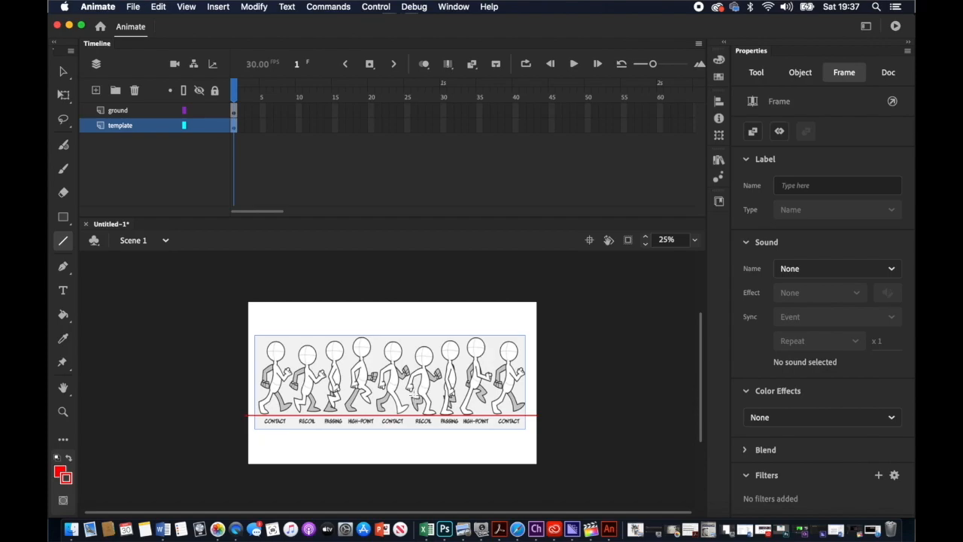
{"action": "left_click", "coordinate": [63, 72]}
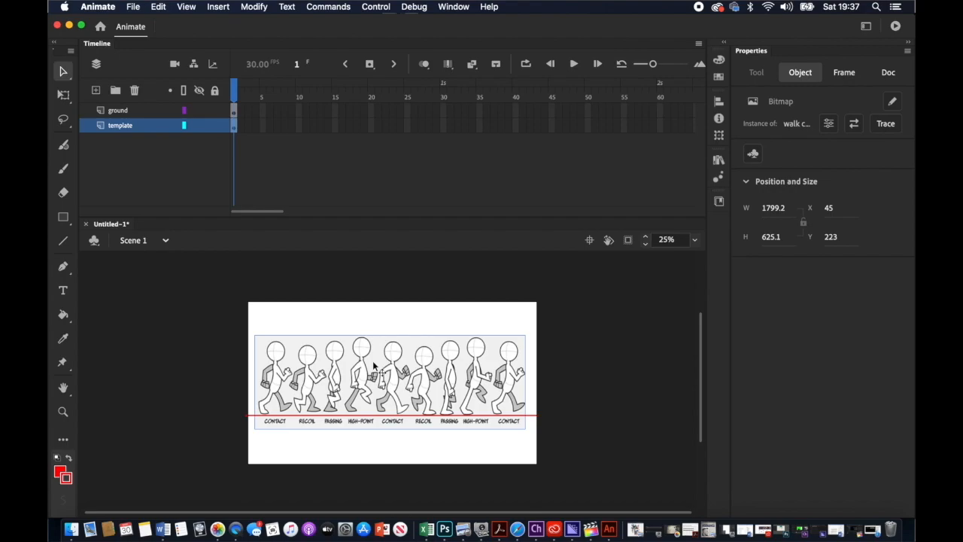
{"action": "key", "text": "Down"}
{"action": "key", "text": "Down"}
{"action": "key", "text": "Down"}
{"action": "key", "text": "Down"}
{"action": "key", "text": "Down"}
{"action": "key", "text": "Down"}
{"action": "key", "text": "Down"}
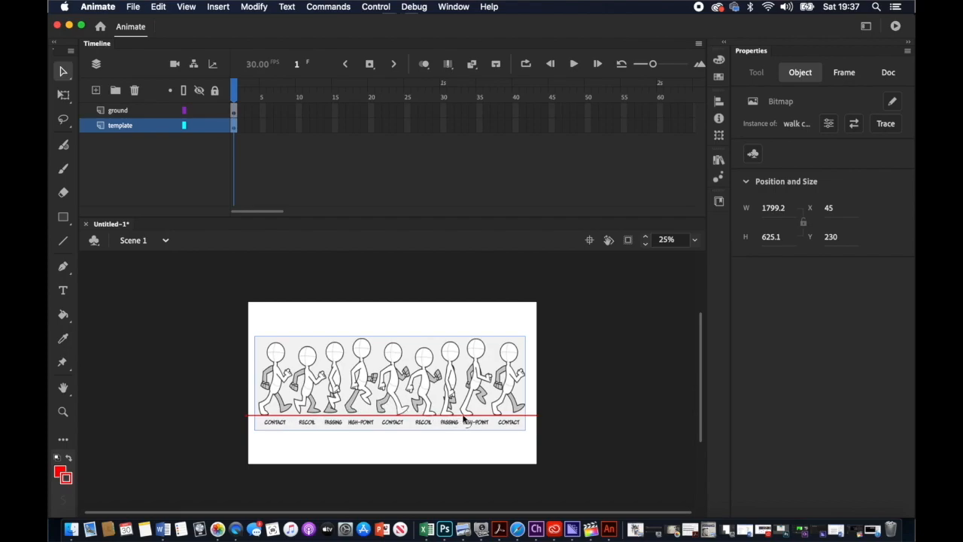
Step: Add a new layer, place it above the ground layer and name it centre
{"action": "left_click", "coordinate": [95, 90]}
{"action": "left_click_drag", "start_coordinate": [135, 127], "coordinate": [135, 110]}
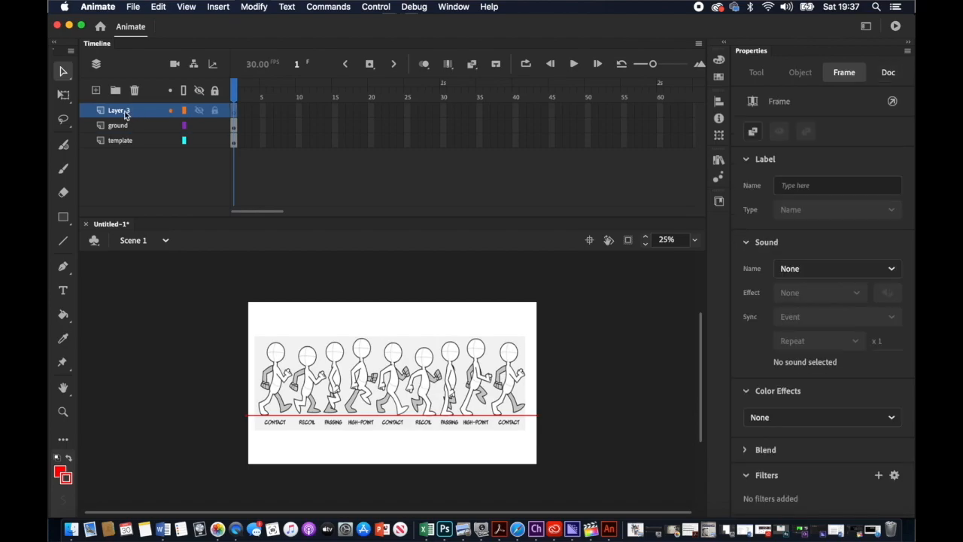
{"action": "double_click", "coordinate": [124, 111]}
{"action": "type", "text": "centre"}
{"action": "left_click", "coordinate": [199, 370]}
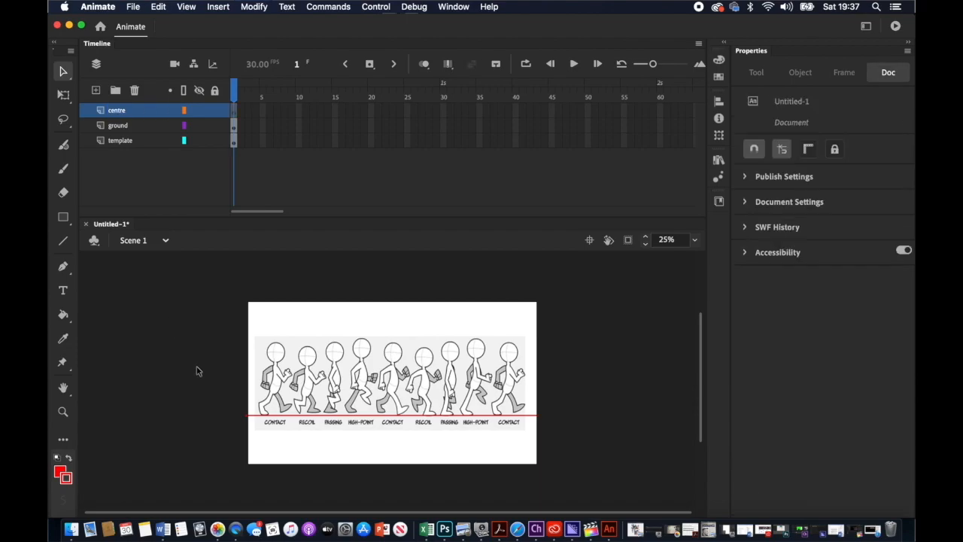
Step: Draw a light blue vertical line down the middle of the stage on the centre layer, using the full stage height
{"action": "left_click", "coordinate": [64, 241]}
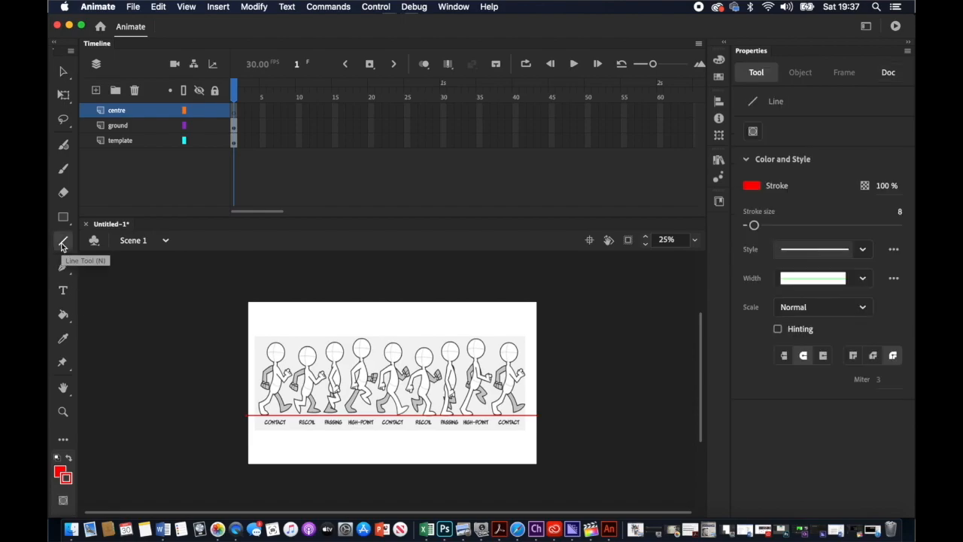
{"action": "left_click", "coordinate": [60, 471]}
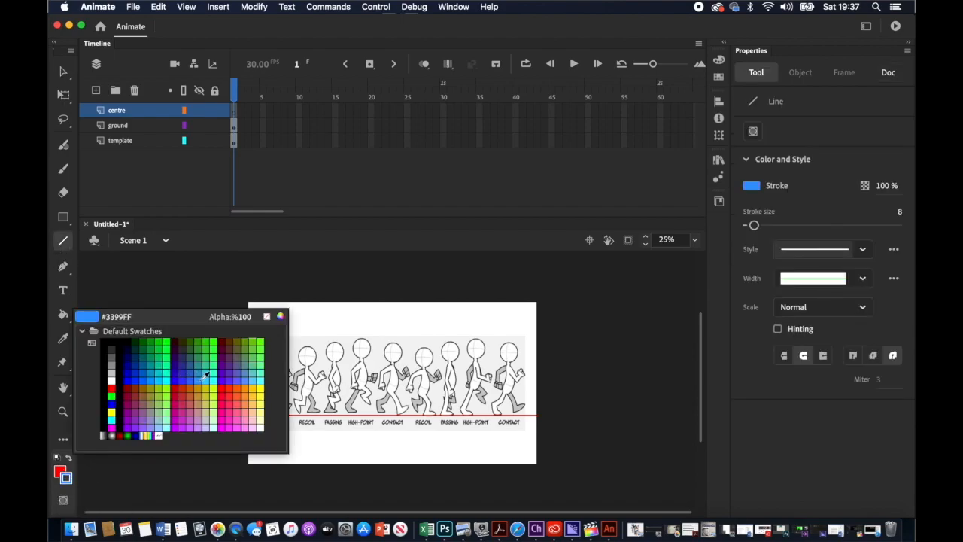
{"action": "left_click", "coordinate": [250, 381]}
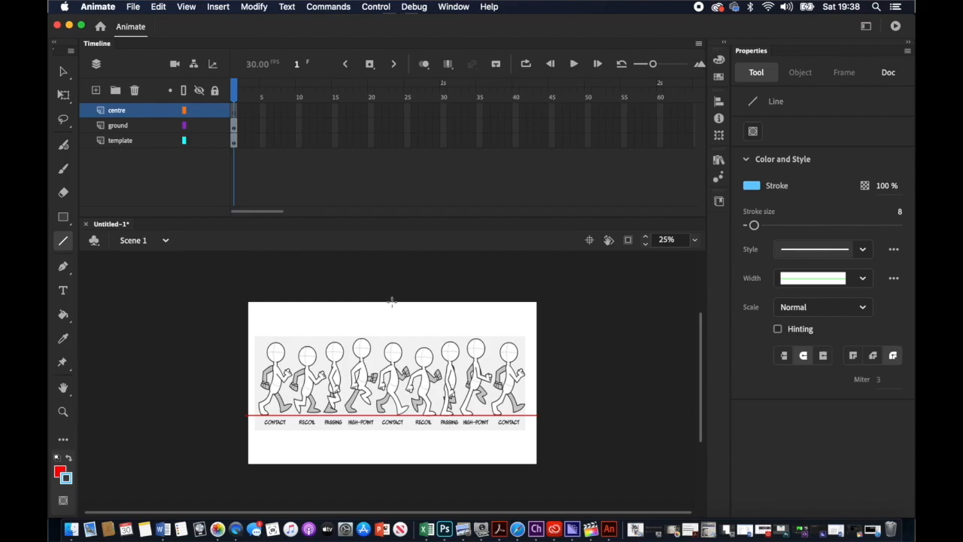
{"action": "left_click_drag", "start_coordinate": [391, 301], "coordinate": [397, 467]}
Step: Add a new layer named walk_cycle above the centre layer and select its first frame
{"action": "left_click", "coordinate": [96, 91]}
{"action": "left_click", "coordinate": [125, 113]}
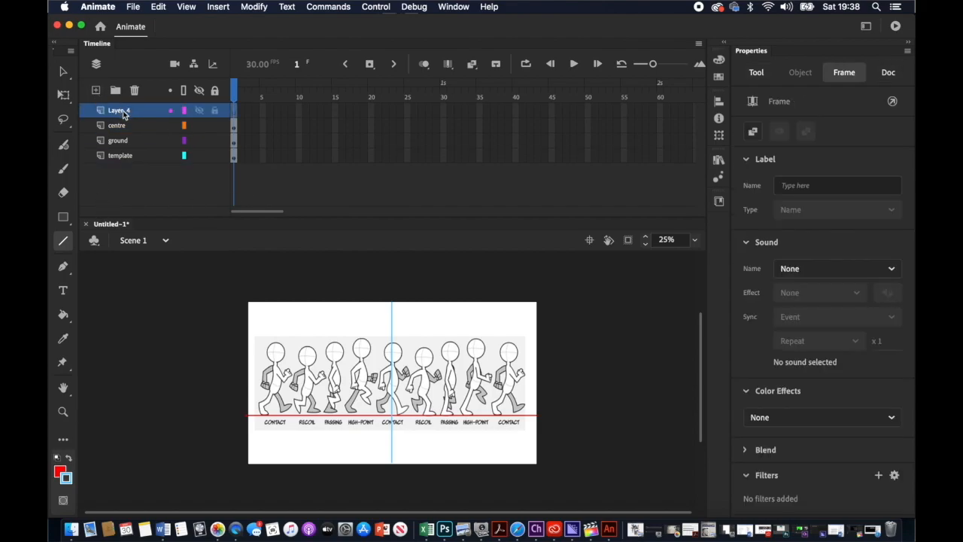
{"action": "double_click", "coordinate": [124, 112]}
{"action": "type", "text": "walk_"}
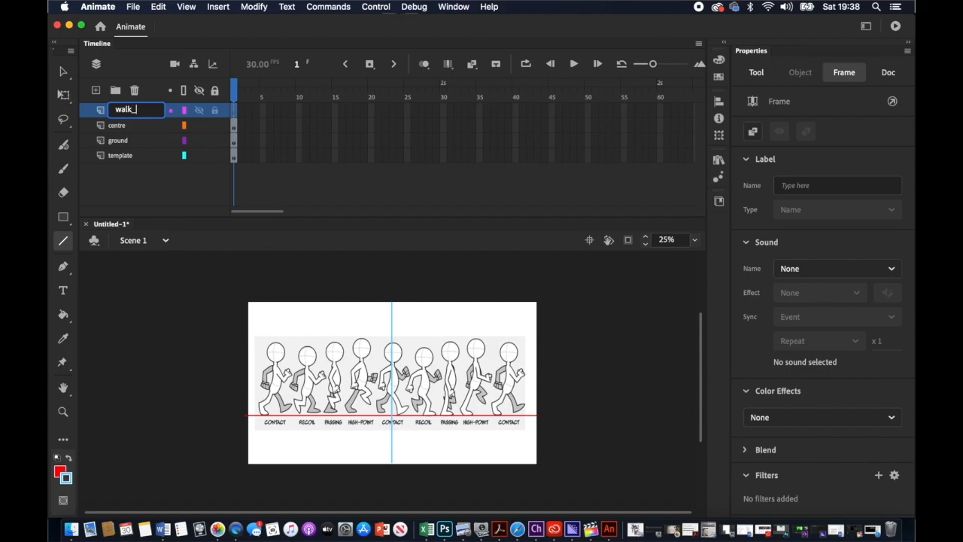
{"action": "type", "text": "cle"}
{"action": "left_click", "coordinate": [142, 205]}
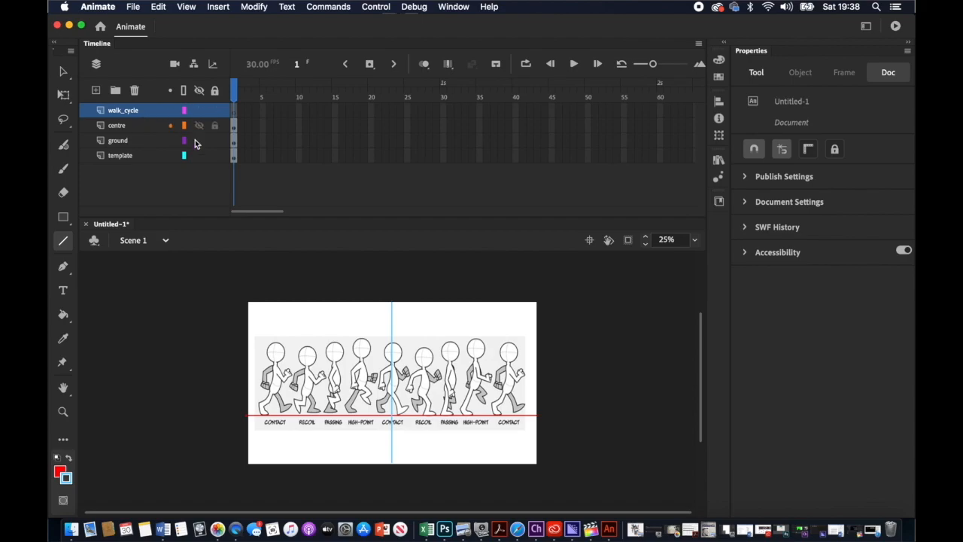
{"action": "left_click", "coordinate": [234, 112]}
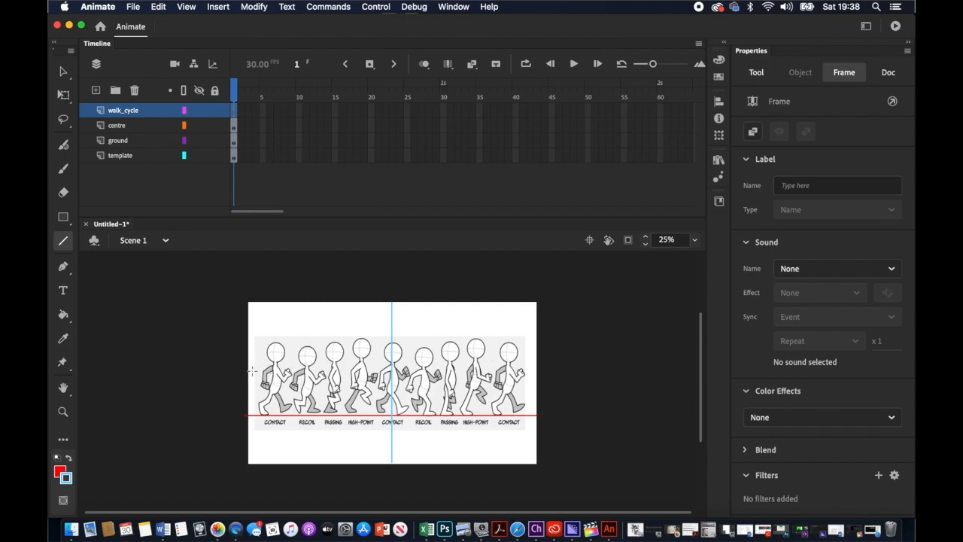
{"action": "left_click", "coordinate": [242, 113]}
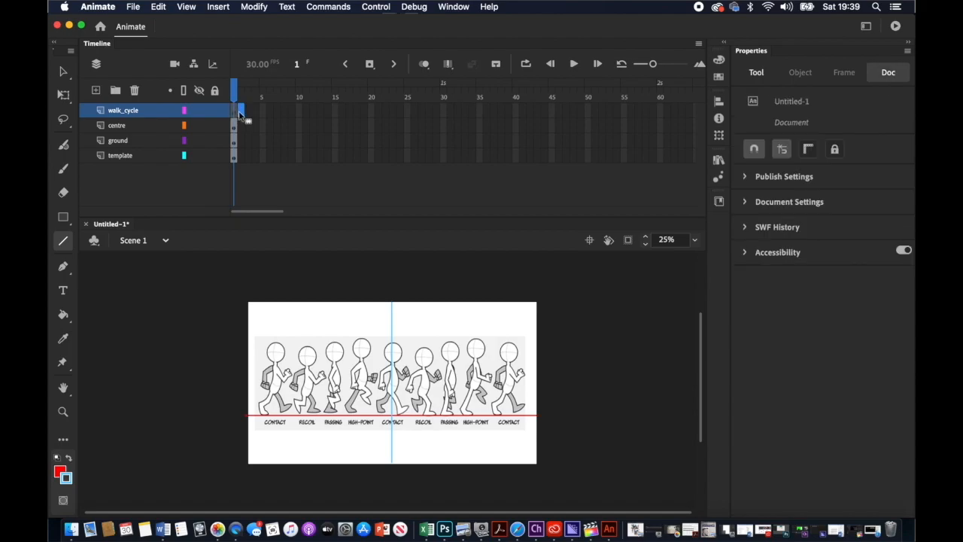
{"action": "left_click", "coordinate": [233, 115]}
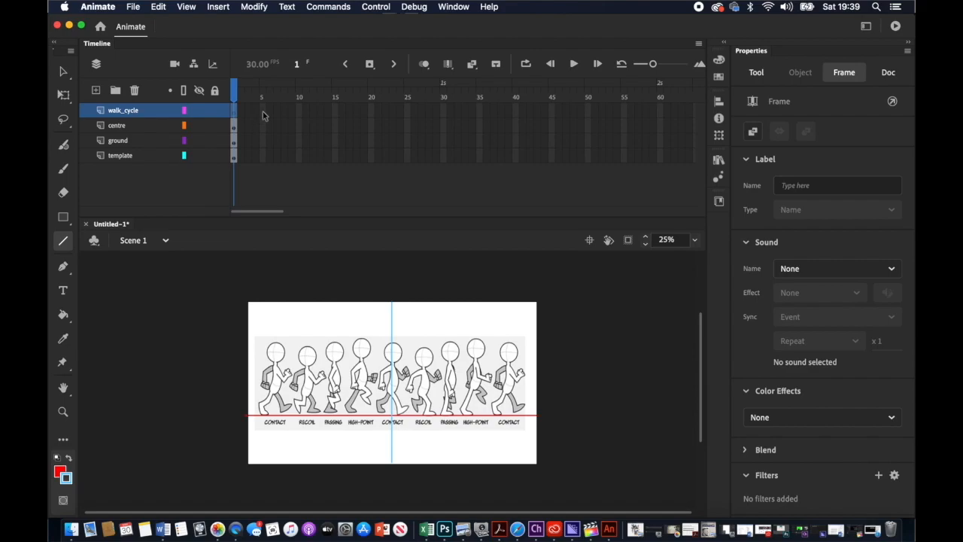
Step: Convert frames 2 to 8 on the walk_cycle layer to blank keyframes
{"action": "left_click_drag", "start_coordinate": [285, 113], "coordinate": [238, 115]}
{"action": "right_click", "coordinate": [256, 114]}
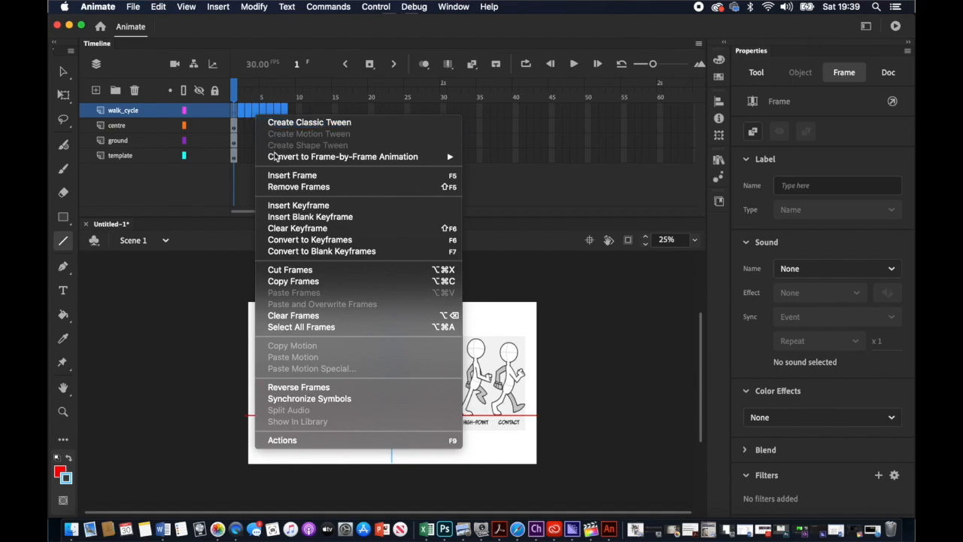
{"action": "left_click", "coordinate": [299, 252]}
{"action": "left_click_drag", "start_coordinate": [284, 93], "coordinate": [233, 107]}
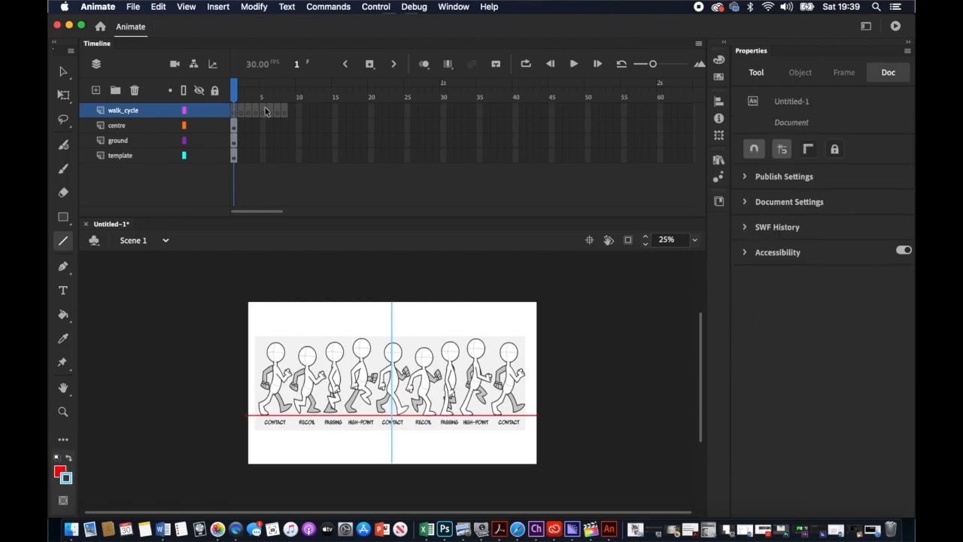
Step: Insert keyframes at frame 8 on the centre, ground and template layers together
{"action": "left_click", "coordinate": [286, 126]}
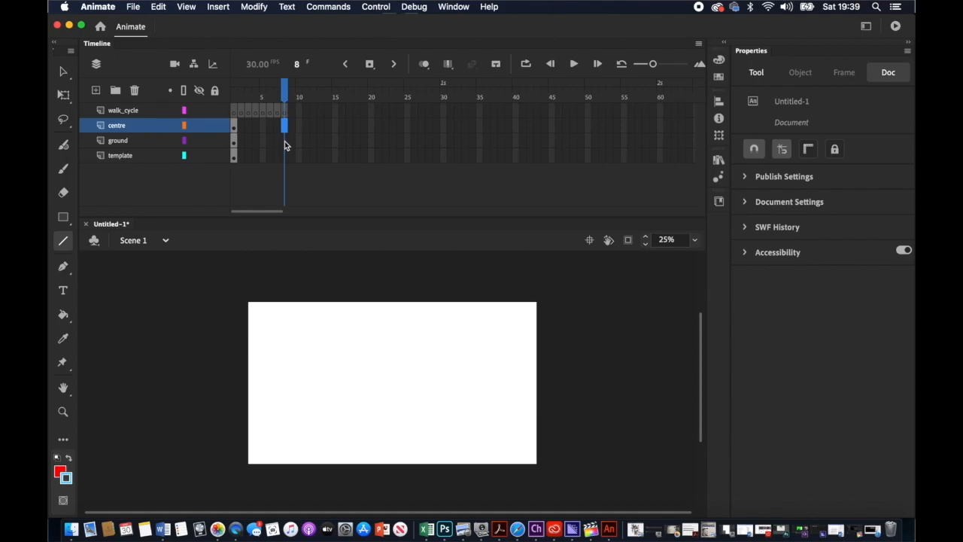
{"action": "left_click", "coordinate": [285, 141], "text": "shift"}
{"action": "left_click", "coordinate": [285, 155], "text": "shift"}
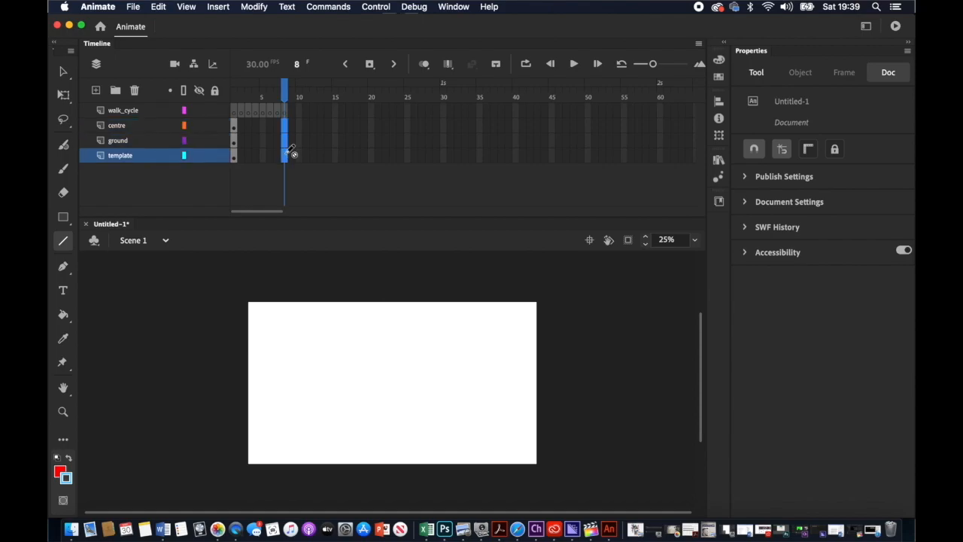
{"action": "right_click", "coordinate": [284, 130]}
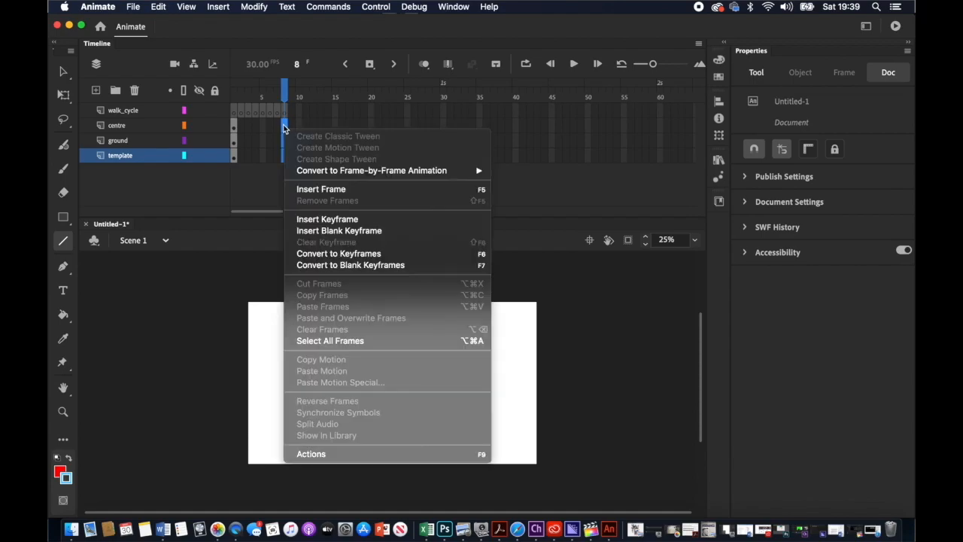
{"action": "left_click", "coordinate": [316, 219]}
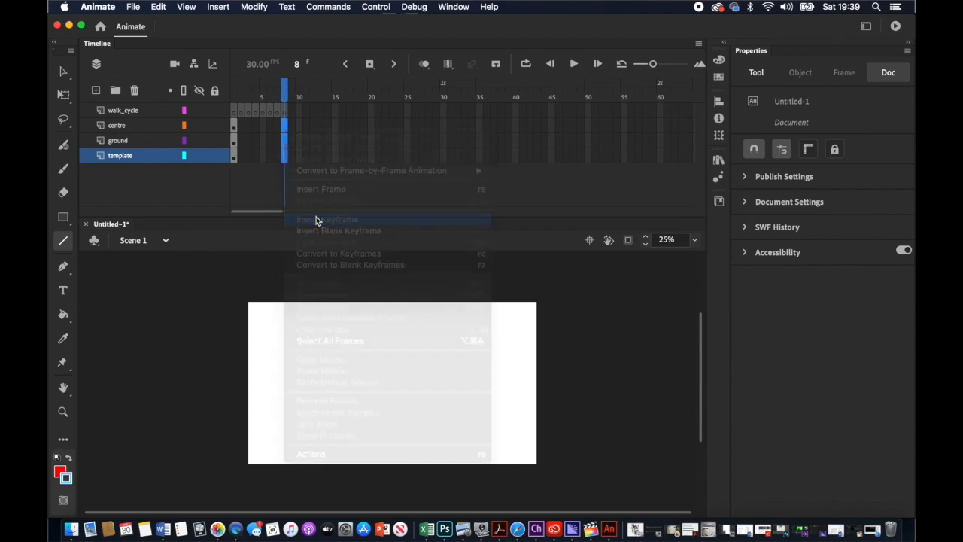
{"action": "left_click_drag", "start_coordinate": [287, 95], "coordinate": [234, 97]}
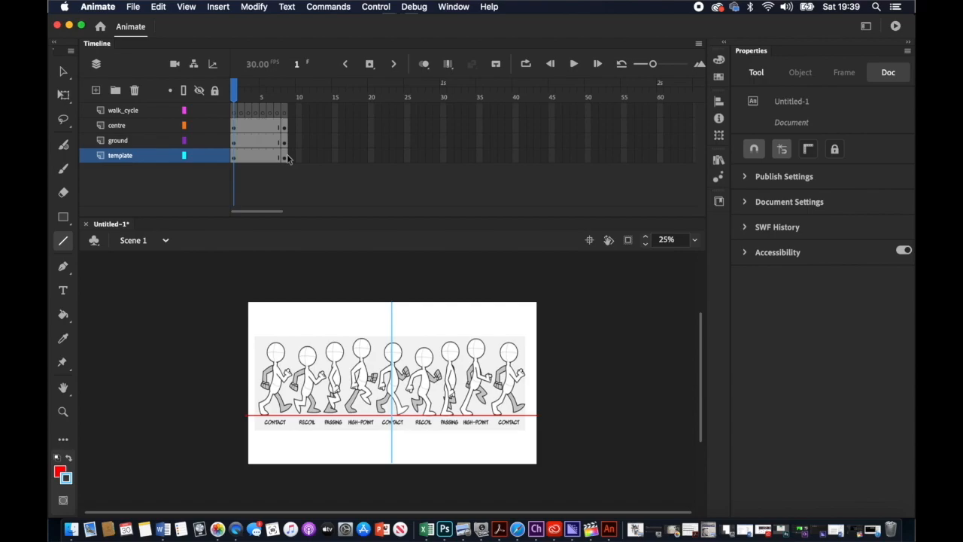
Step: Move the walk cycle image at frame 1 to X 821, centring the first contact pose on the blue line
{"action": "left_click", "coordinate": [234, 158]}
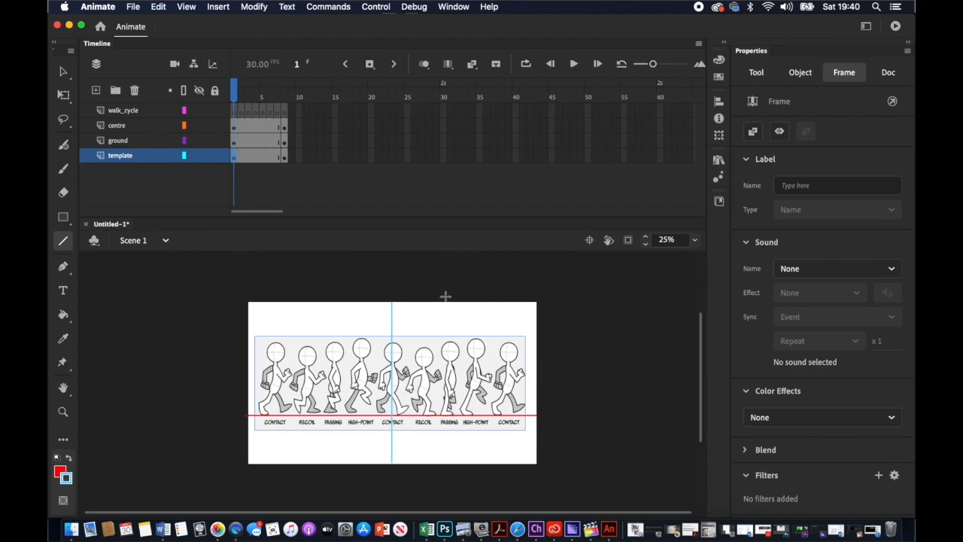
{"action": "left_click", "coordinate": [63, 72]}
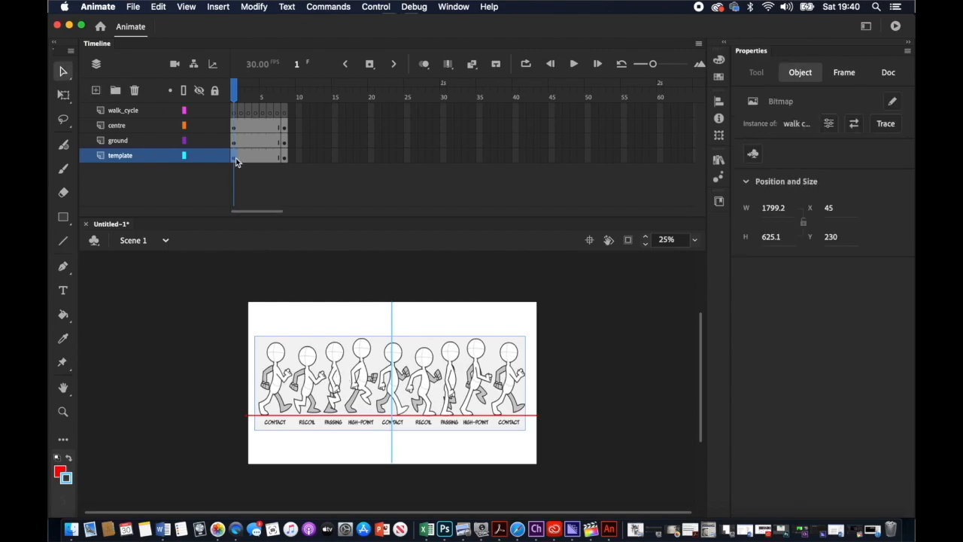
{"action": "left_click_drag", "start_coordinate": [316, 369], "coordinate": [426, 364]}
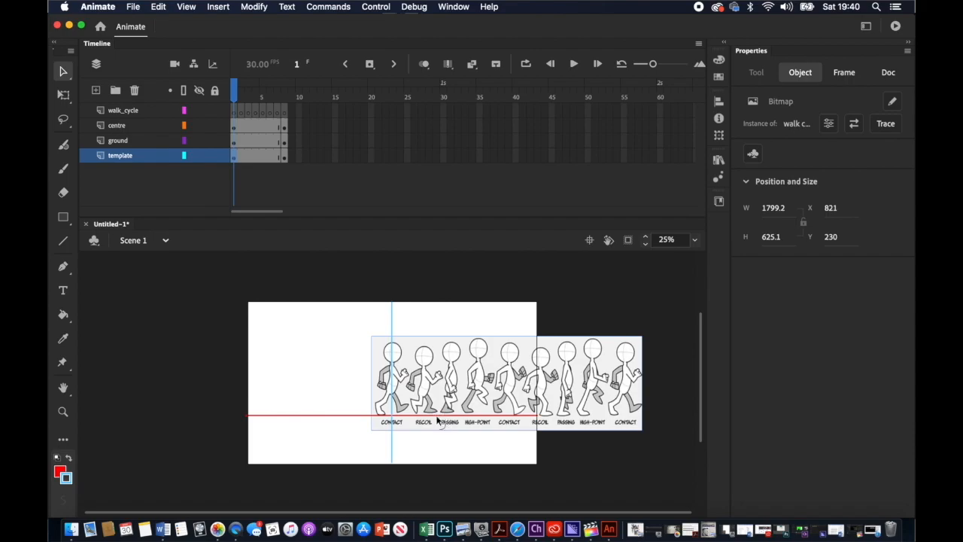
Step: Select frame 1 of the walk_cycle layer and set up the Classic Brush with fill colour #CC6633
{"action": "left_click", "coordinate": [234, 113]}
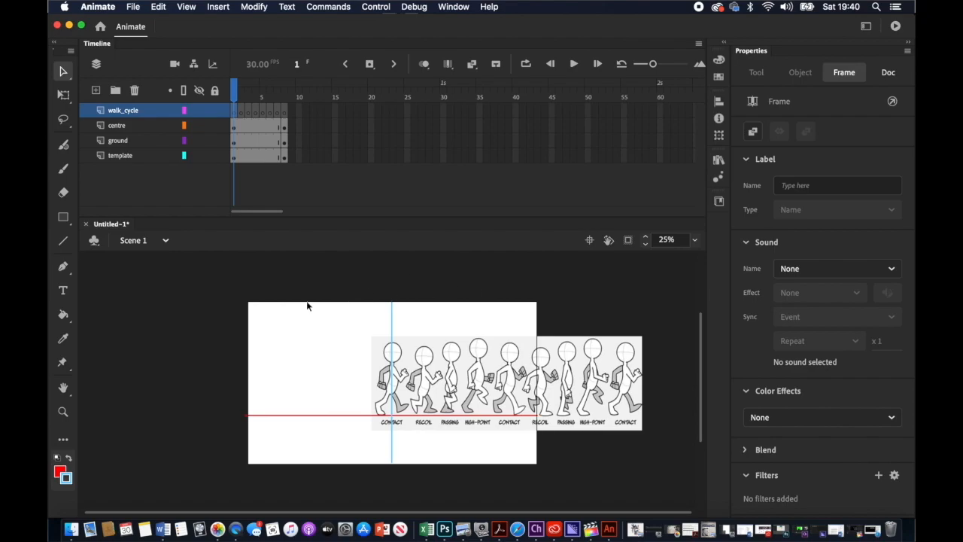
{"action": "left_click", "coordinate": [695, 240]}
{"action": "left_click", "coordinate": [709, 307]}
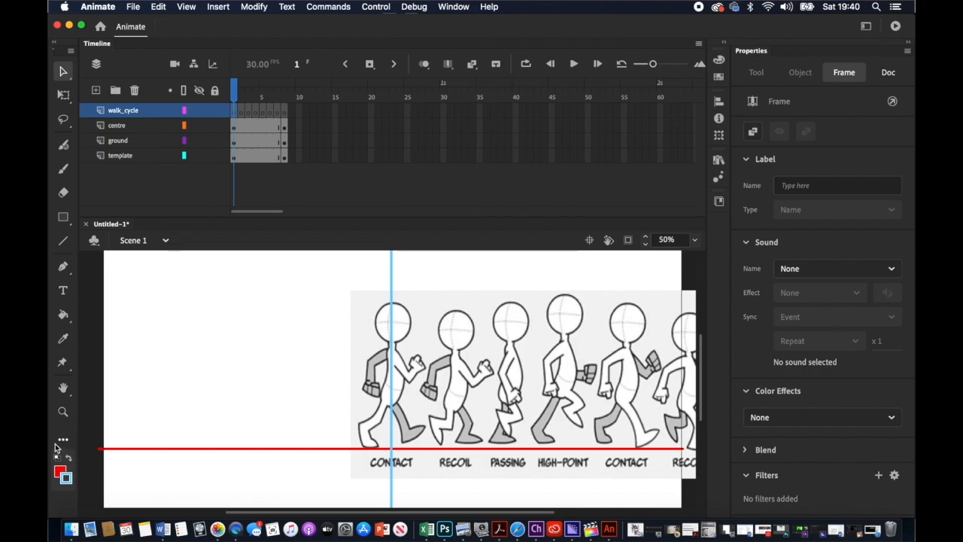
{"action": "left_click", "coordinate": [64, 170]}
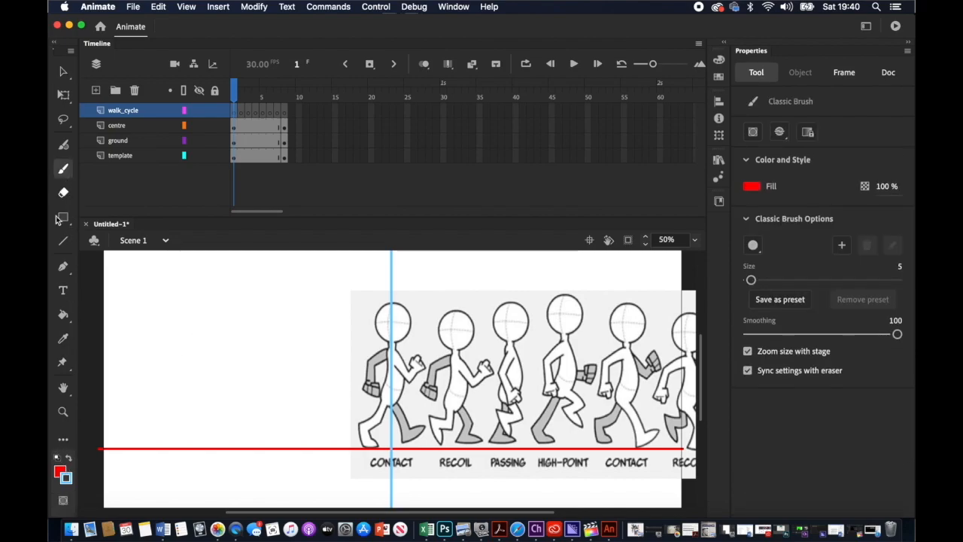
{"action": "left_click", "coordinate": [60, 472]}
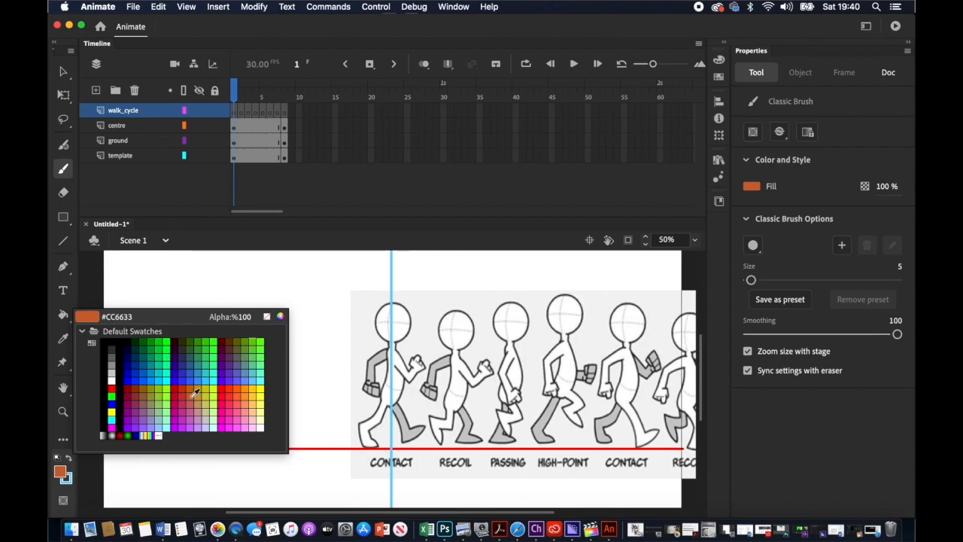
{"action": "left_click", "coordinate": [190, 396]}
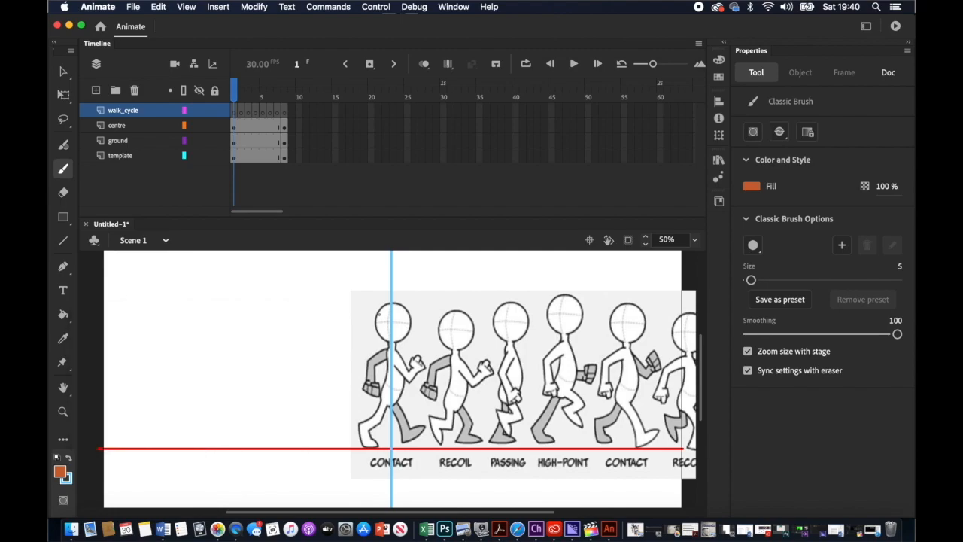
Step: Trace the first contact pose on the blue line, outlining head with nose, arms, torso and legs
{"action": "left_click_drag", "start_coordinate": [378, 311], "coordinate": [398, 304]}
{"action": "left_click_drag", "start_coordinate": [411, 330], "coordinate": [407, 340]}
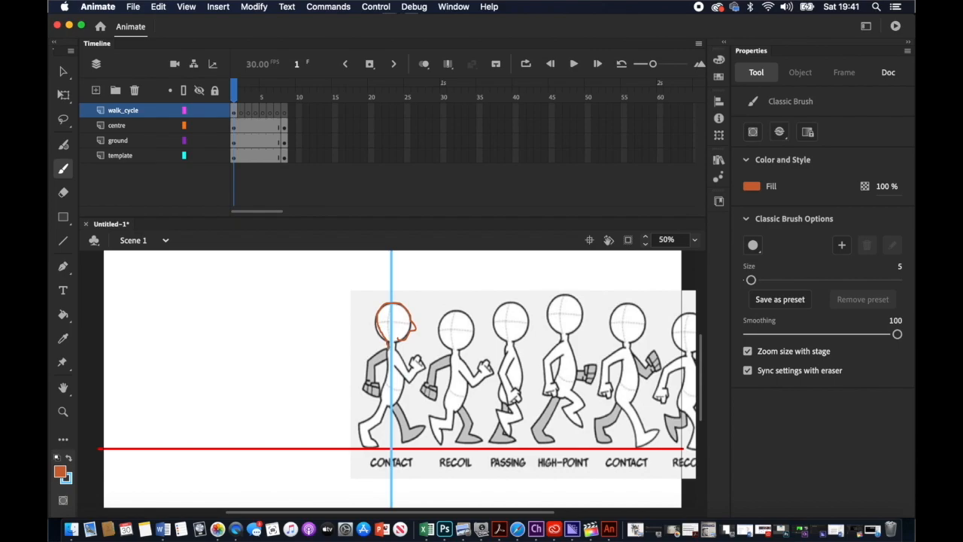
{"action": "left_click_drag", "start_coordinate": [375, 349], "coordinate": [370, 359]}
{"action": "left_click_drag", "start_coordinate": [366, 392], "coordinate": [379, 382]}
{"action": "mouse_move", "coordinate": [395, 344]}
{"action": "left_mouse_down"}
{"action": "mouse_move", "coordinate": [410, 370]}
{"action": "mouse_move", "coordinate": [422, 362]}
{"action": "mouse_move", "coordinate": [394, 367]}
{"action": "left_mouse_up"}
{"action": "mouse_move", "coordinate": [387, 361]}
{"action": "left_mouse_down"}
{"action": "mouse_move", "coordinate": [367, 447]}
{"action": "mouse_move", "coordinate": [394, 408]}
{"action": "left_mouse_up"}
{"action": "mouse_move", "coordinate": [392, 408]}
{"action": "left_mouse_down"}
{"action": "mouse_move", "coordinate": [401, 434]}
{"action": "mouse_move", "coordinate": [397, 405]}
{"action": "left_mouse_up"}
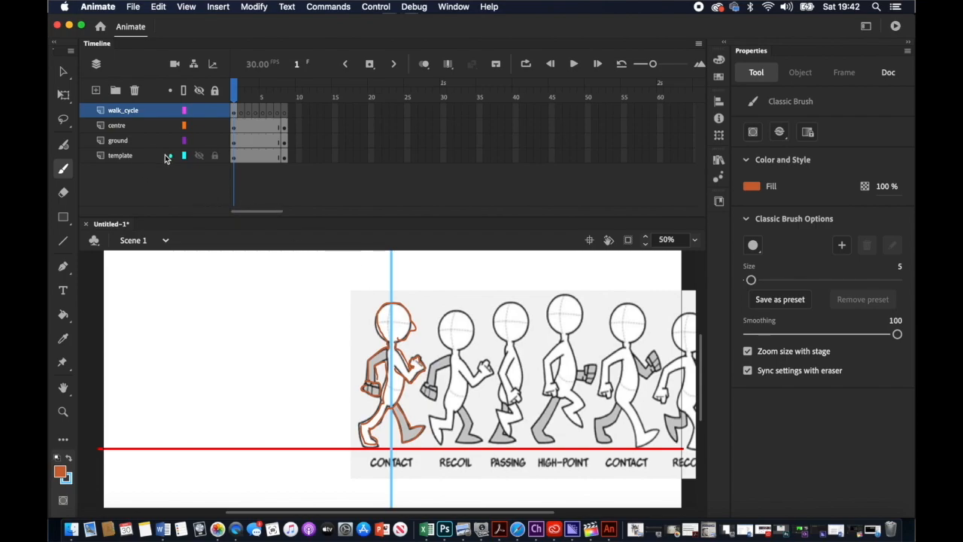
Step: Hide the template layer and draw a mouth and an eye on the traced figure's face
{"action": "left_click", "coordinate": [199, 156]}
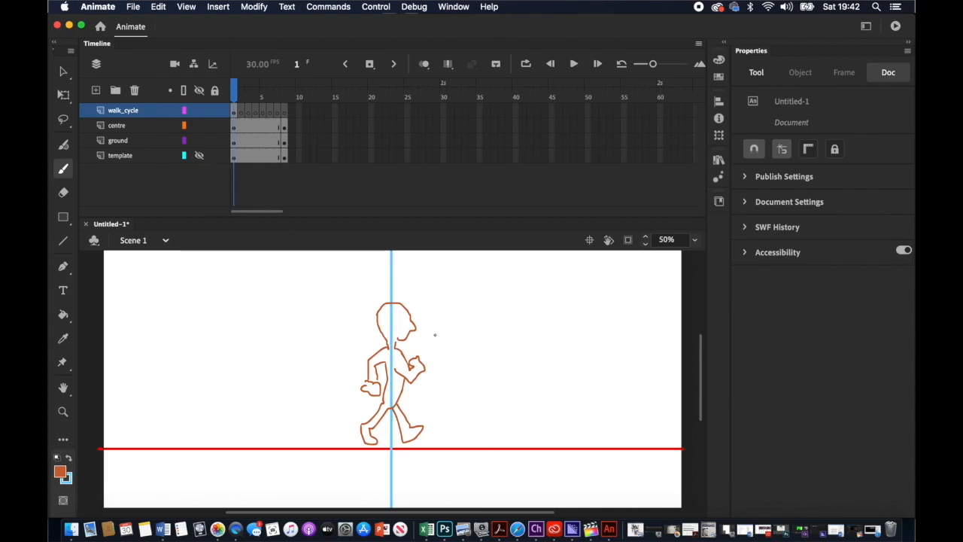
{"action": "left_click", "coordinate": [695, 239]}
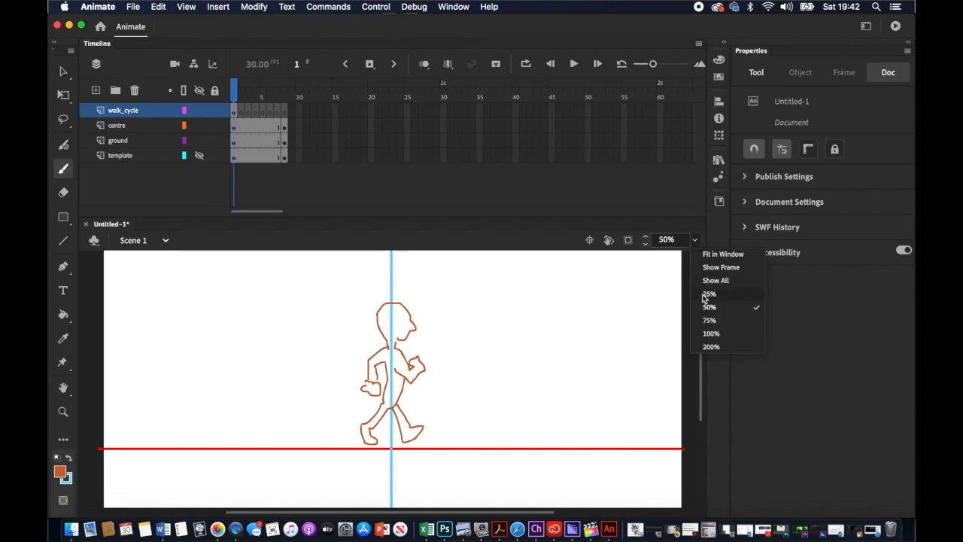
{"action": "left_click", "coordinate": [709, 320]}
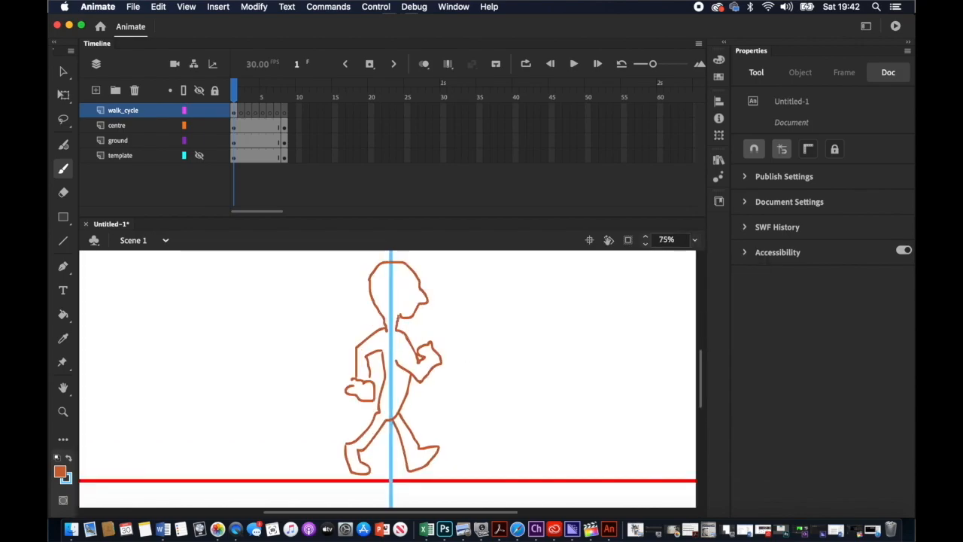
{"action": "left_click_drag", "start_coordinate": [399, 315], "coordinate": [411, 286]}
{"action": "left_click", "coordinate": [409, 287]}
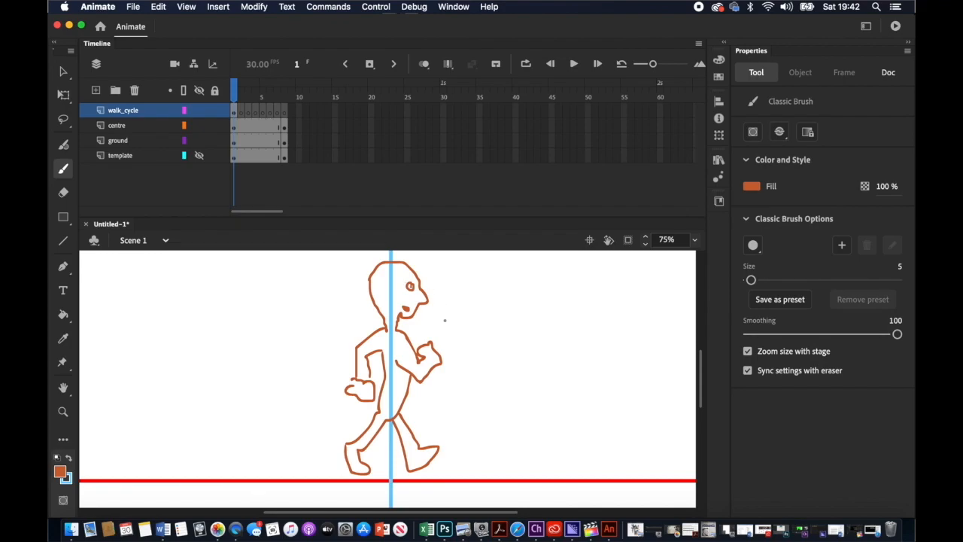
Step: Refine the figure's front hand, back forearm and front ankle with brush lines, erasing the stray inner line on the back arm
{"action": "left_click_drag", "start_coordinate": [425, 357], "coordinate": [440, 359]}
{"action": "left_click_drag", "start_coordinate": [366, 370], "coordinate": [366, 379]}
{"action": "left_click", "coordinate": [63, 192]}
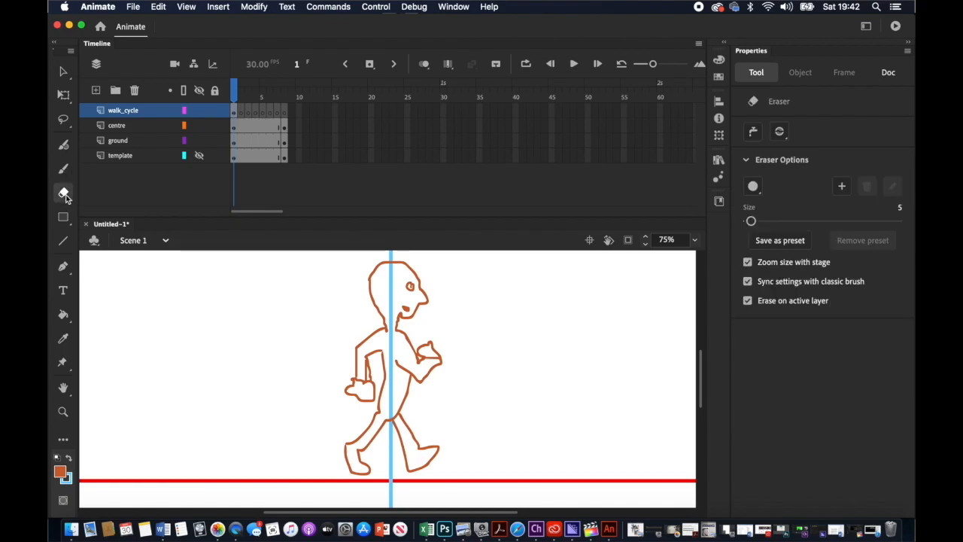
{"action": "left_click_drag", "start_coordinate": [370, 372], "coordinate": [369, 369]}
{"action": "key", "text": "b"}
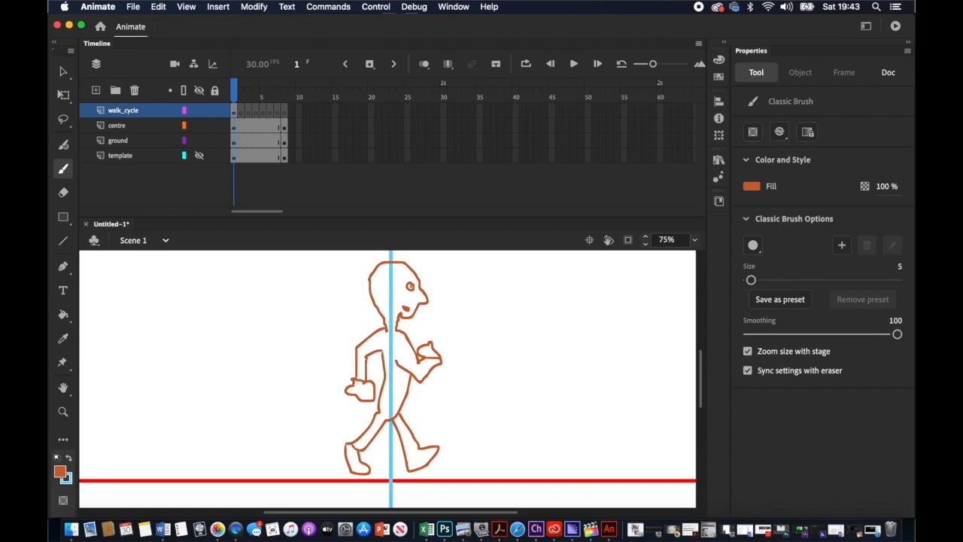
{"action": "left_click_drag", "start_coordinate": [407, 462], "coordinate": [417, 455]}
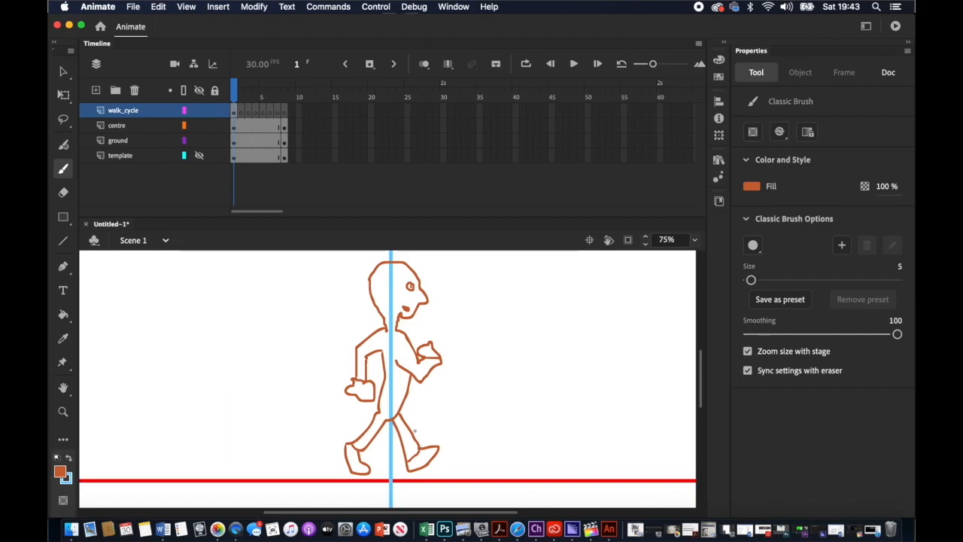
Step: Add a waistline and neckline to the figure's body, plus a hairline, ear and eyebrow on the head
{"action": "left_click_drag", "start_coordinate": [384, 389], "coordinate": [405, 395]}
{"action": "left_click_drag", "start_coordinate": [386, 329], "coordinate": [396, 334]}
{"action": "mouse_move", "coordinate": [391, 287]}
{"action": "left_mouse_down"}
{"action": "mouse_move", "coordinate": [383, 294]}
{"action": "mouse_move", "coordinate": [414, 275]}
{"action": "left_mouse_up"}
{"action": "left_click_drag", "start_coordinate": [387, 296], "coordinate": [377, 306]}
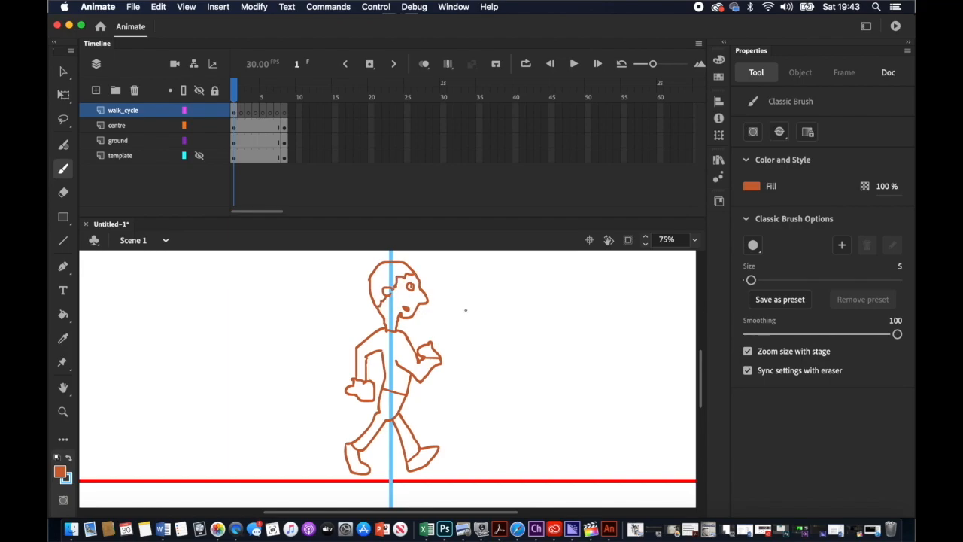
{"action": "left_click_drag", "start_coordinate": [412, 279], "coordinate": [417, 280]}
Step: Show the template layer again and select frame 2 of the walk_cycle layer
{"action": "left_click", "coordinate": [236, 95]}
{"action": "left_click", "coordinate": [241, 96]}
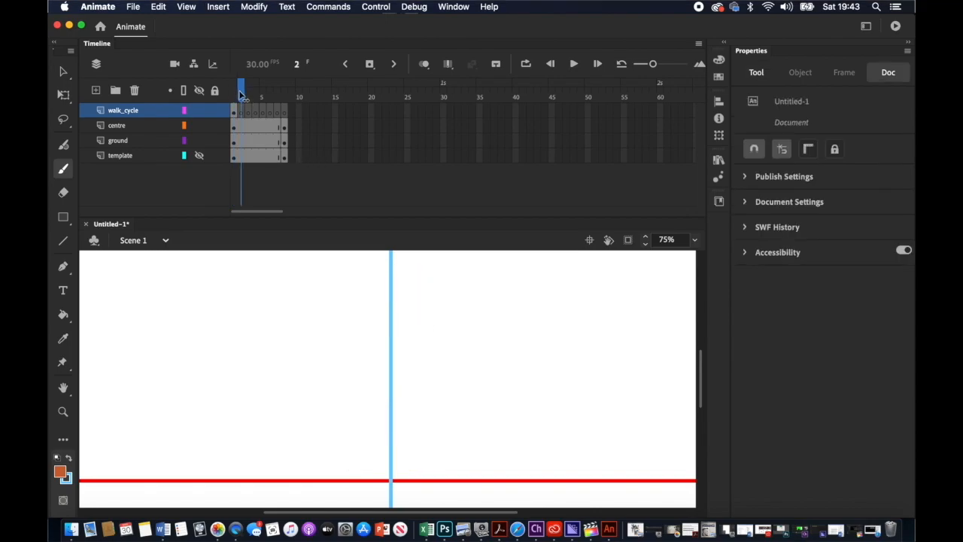
{"action": "left_click", "coordinate": [237, 95]}
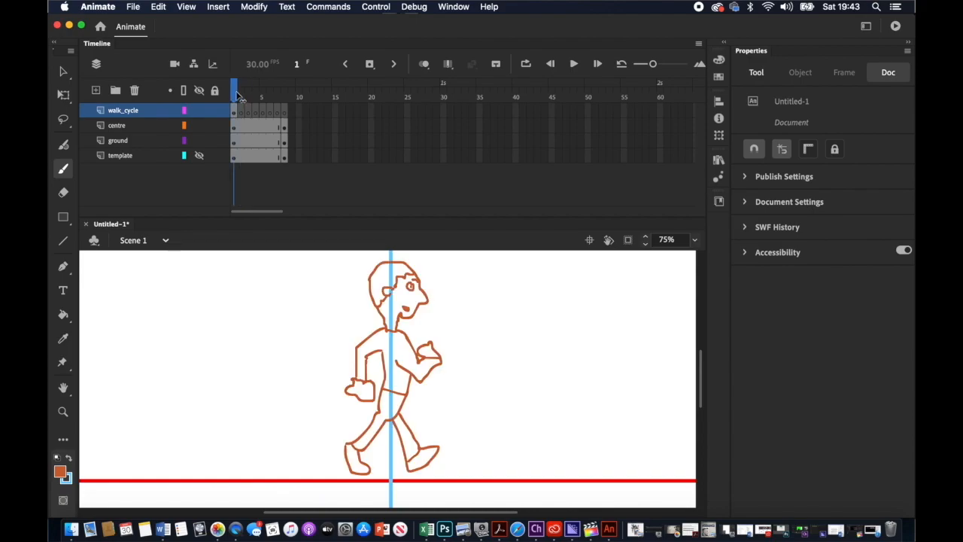
{"action": "left_click", "coordinate": [695, 239]}
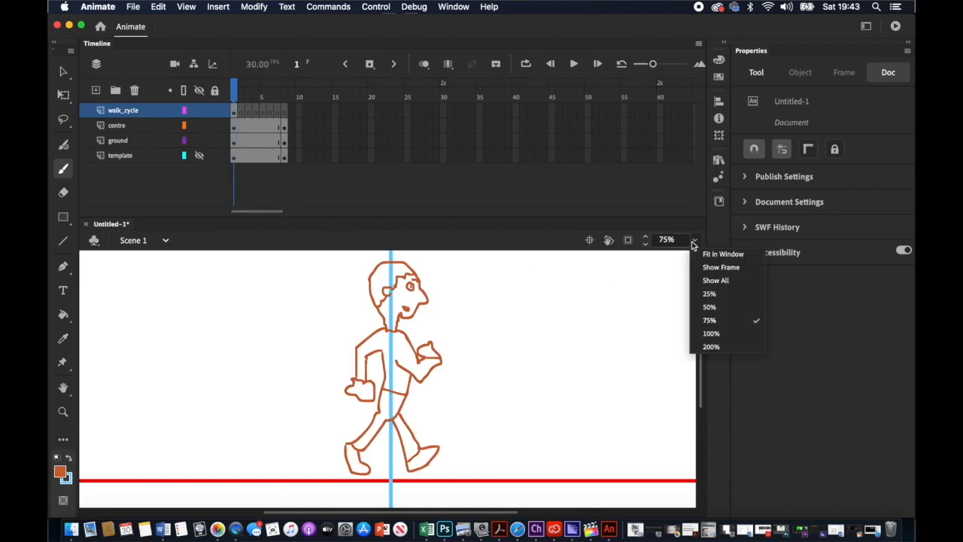
{"action": "left_click", "coordinate": [709, 306]}
{"action": "left_click", "coordinate": [199, 155]}
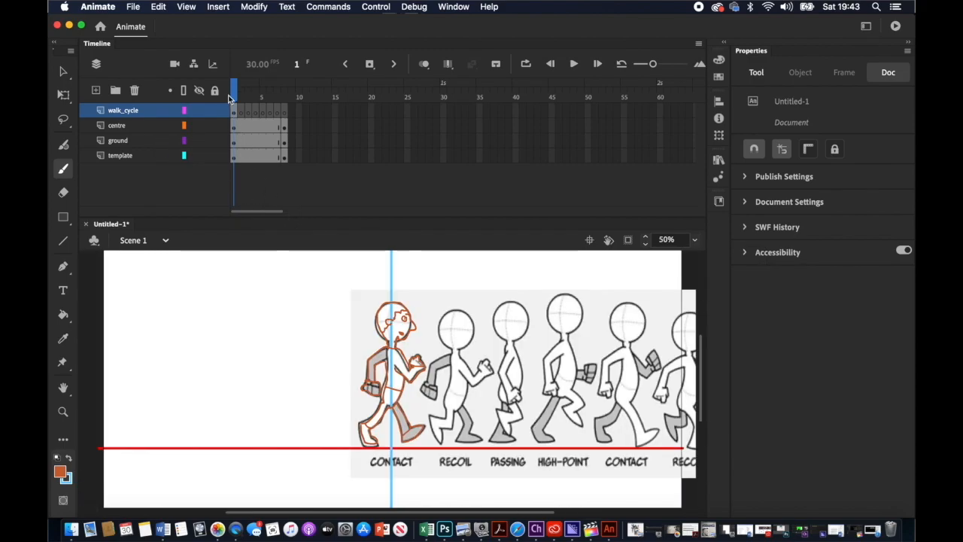
{"action": "left_click_drag", "start_coordinate": [236, 93], "coordinate": [241, 94]}
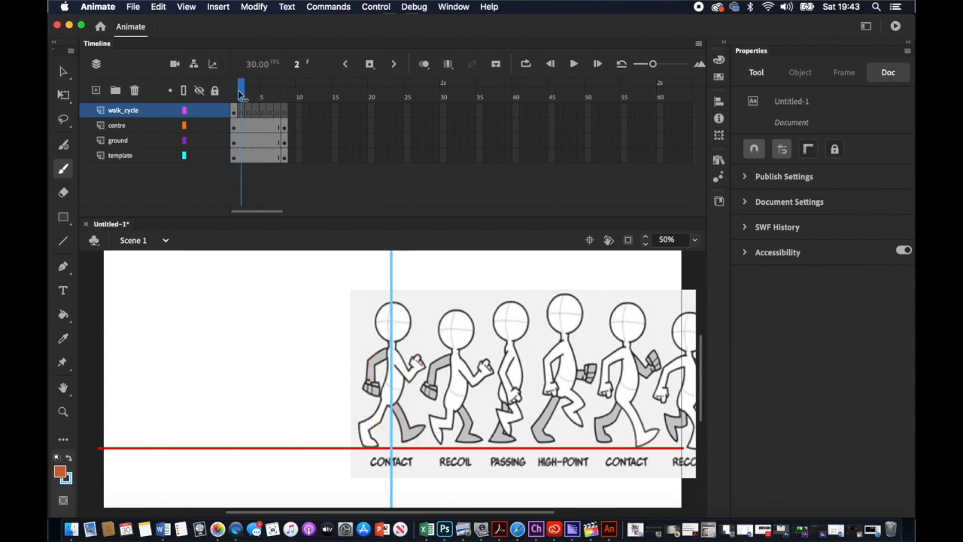
{"action": "left_click", "coordinate": [242, 111]}
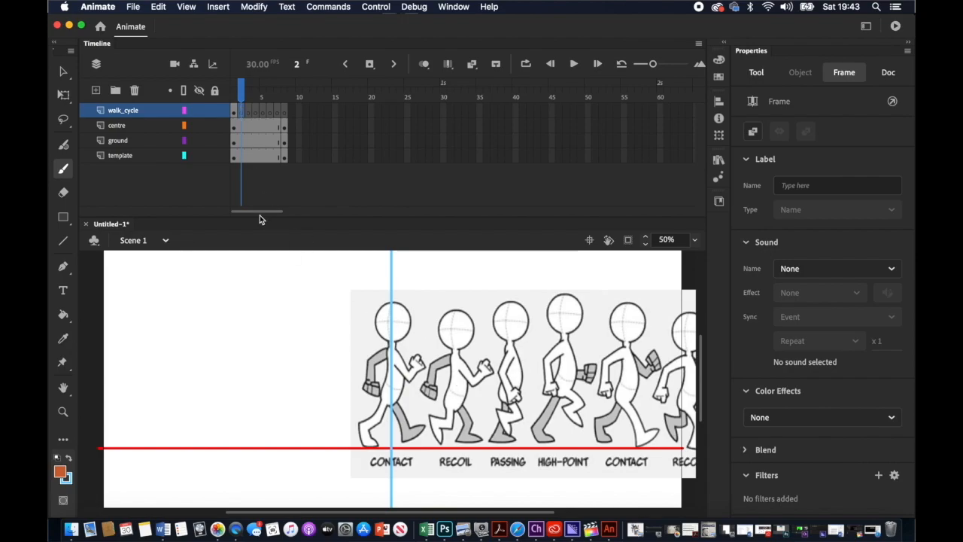
Step: Move the template image to X 609 at frame 2, centring the first recoil pose on the blue line
{"action": "left_click", "coordinate": [156, 158]}
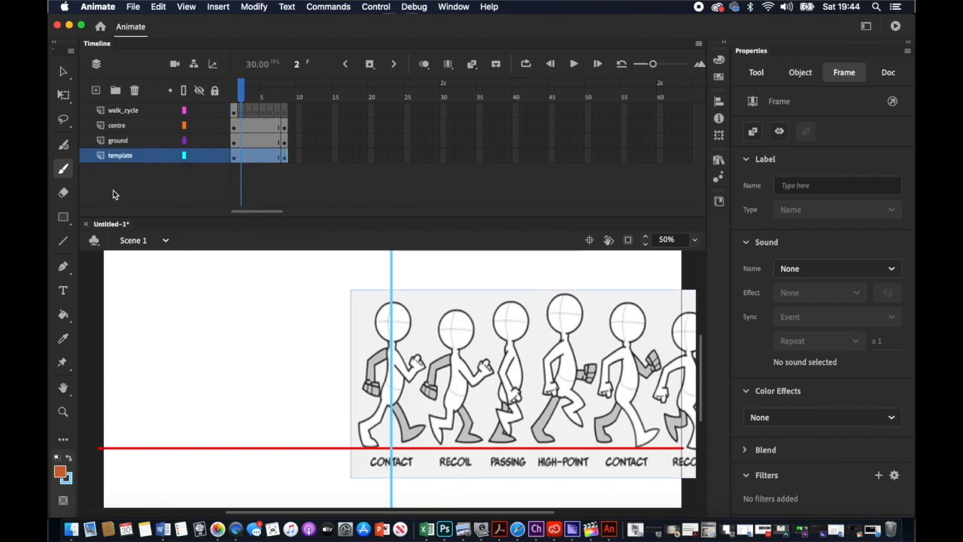
{"action": "left_click", "coordinate": [63, 71]}
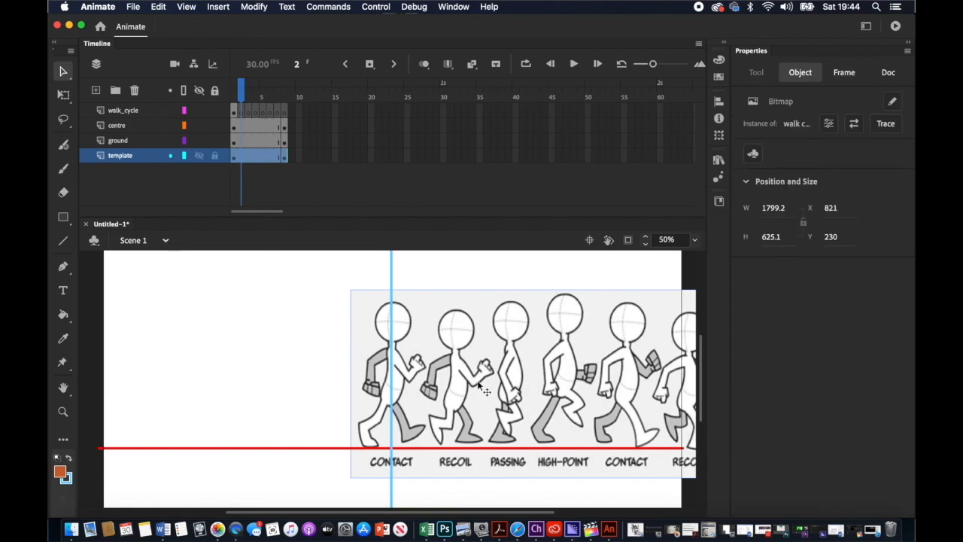
{"action": "left_click_drag", "start_coordinate": [467, 388], "coordinate": [402, 390]}
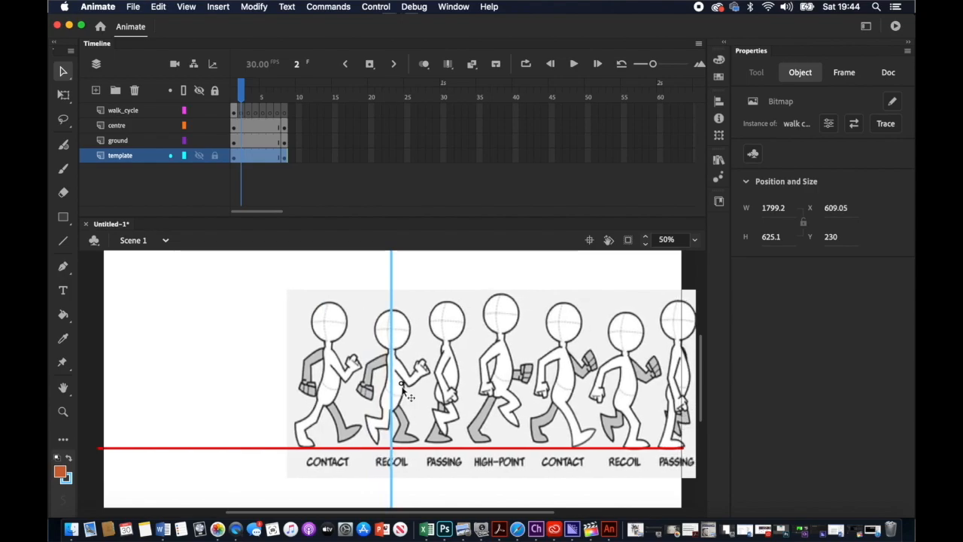
{"action": "left_click_drag", "start_coordinate": [401, 389], "coordinate": [402, 388]}
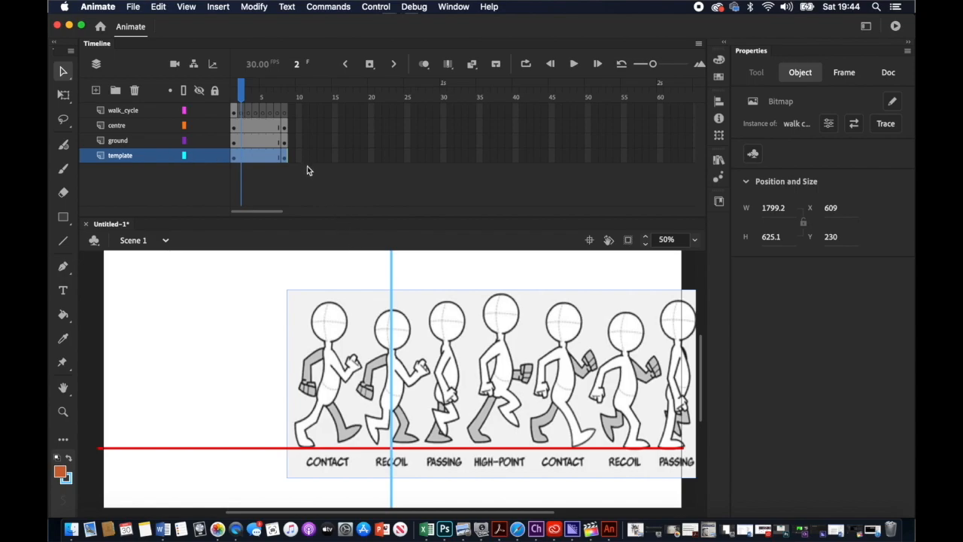
Step: Trace the first recoil pose in orange on frame 2 of the walk_cycle layer with the Classic Brush, giving the head a nose
{"action": "left_click", "coordinate": [241, 112]}
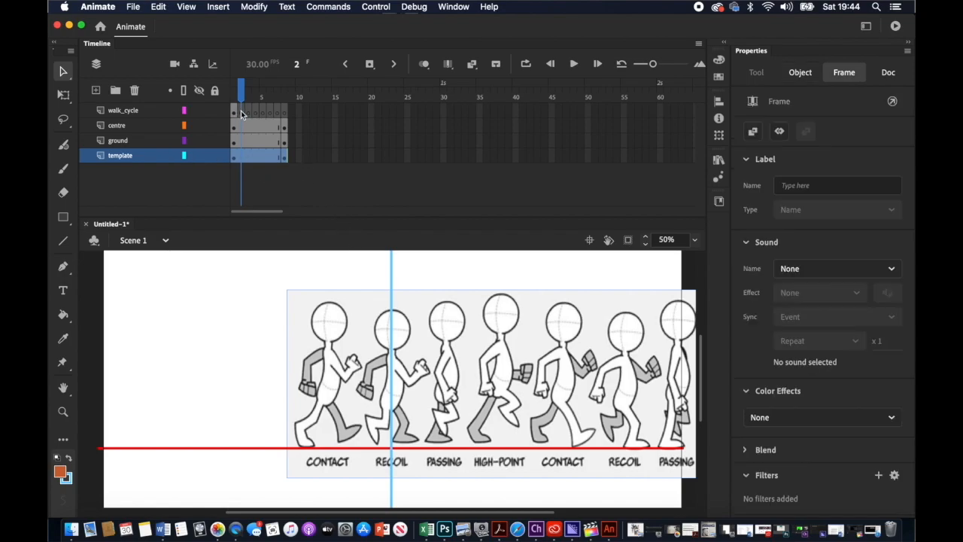
{"action": "left_click", "coordinate": [694, 240]}
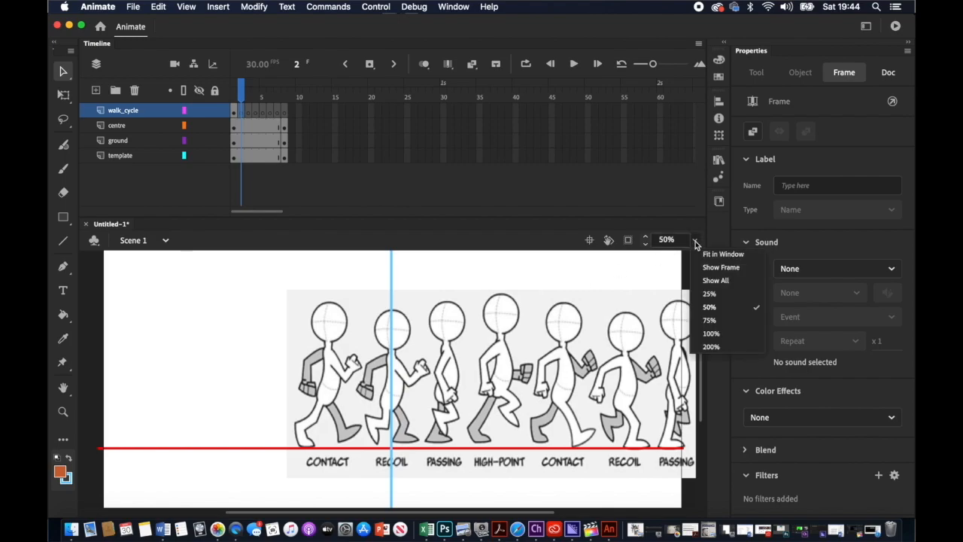
{"action": "left_click", "coordinate": [708, 295]}
{"action": "left_click", "coordinate": [695, 240]}
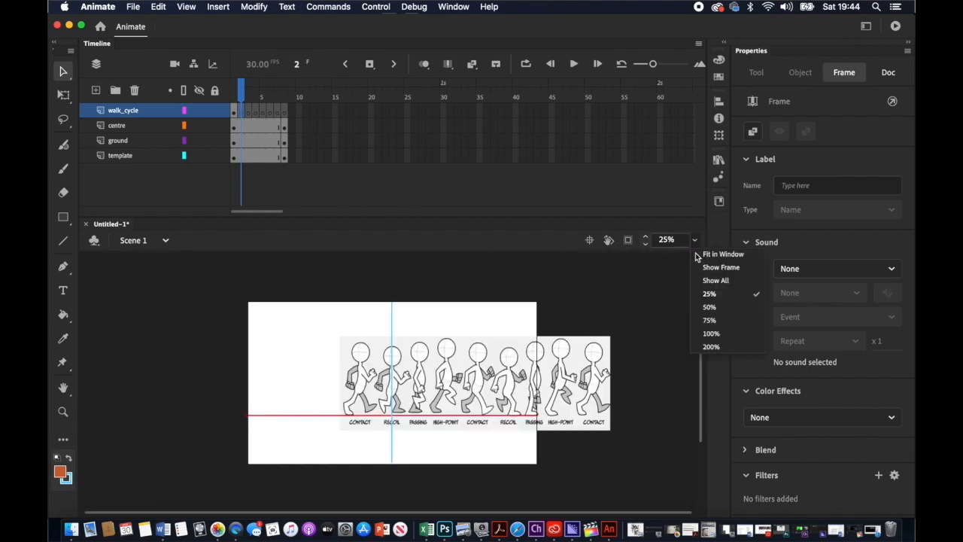
{"action": "left_click", "coordinate": [706, 320]}
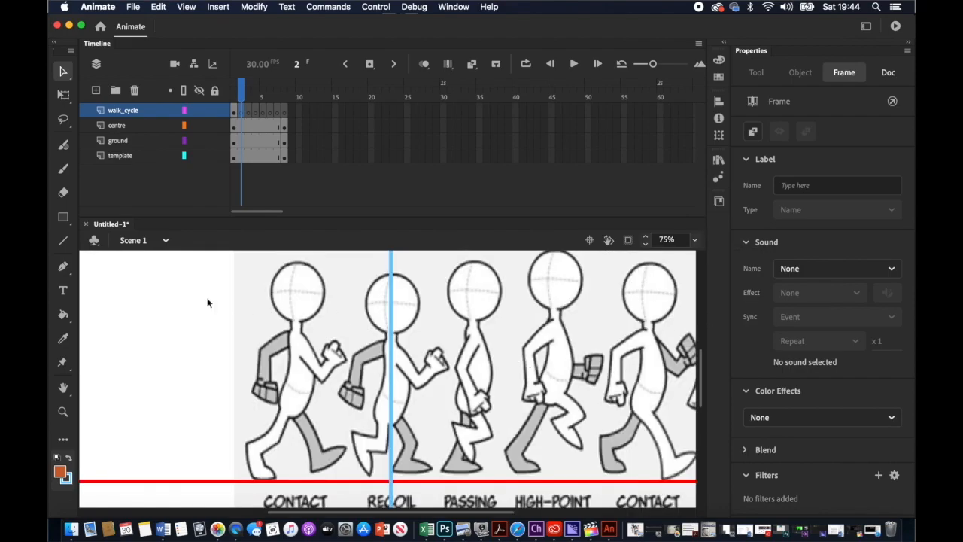
{"action": "left_click", "coordinate": [63, 168]}
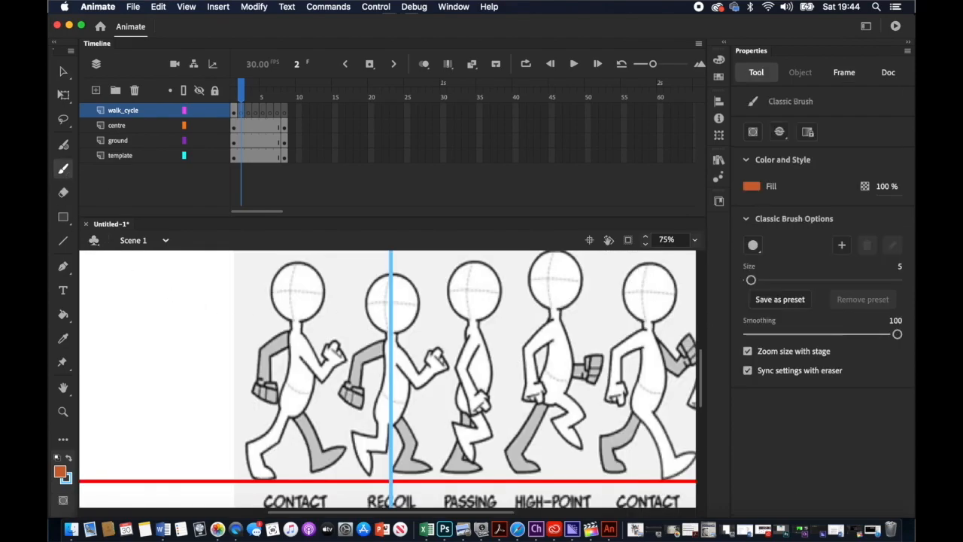
{"action": "mouse_move", "coordinate": [367, 317]}
{"action": "left_mouse_down"}
{"action": "mouse_move", "coordinate": [379, 276]}
{"action": "mouse_move", "coordinate": [419, 316]}
{"action": "mouse_move", "coordinate": [367, 318]}
{"action": "mouse_move", "coordinate": [385, 372]}
{"action": "mouse_move", "coordinate": [377, 445]}
{"action": "mouse_move", "coordinate": [376, 436]}
{"action": "mouse_move", "coordinate": [352, 433]}
{"action": "left_mouse_up"}
{"action": "left_click", "coordinate": [63, 193]}
{"action": "left_click", "coordinate": [65, 170]}
{"action": "mouse_move", "coordinate": [353, 433]}
{"action": "left_mouse_down"}
{"action": "mouse_move", "coordinate": [367, 474]}
{"action": "mouse_move", "coordinate": [411, 385]}
{"action": "left_mouse_up"}
{"action": "mouse_move", "coordinate": [394, 426]}
{"action": "left_mouse_down"}
{"action": "mouse_move", "coordinate": [397, 471]}
{"action": "mouse_move", "coordinate": [427, 467]}
{"action": "mouse_move", "coordinate": [401, 418]}
{"action": "left_mouse_up"}
{"action": "mouse_move", "coordinate": [384, 341]}
{"action": "left_mouse_down"}
{"action": "mouse_move", "coordinate": [345, 383]}
{"action": "mouse_move", "coordinate": [365, 388]}
{"action": "mouse_move", "coordinate": [383, 353]}
{"action": "mouse_move", "coordinate": [420, 369]}
{"action": "mouse_move", "coordinate": [430, 351]}
{"action": "mouse_move", "coordinate": [415, 387]}
{"action": "mouse_move", "coordinate": [397, 366]}
{"action": "left_mouse_up"}
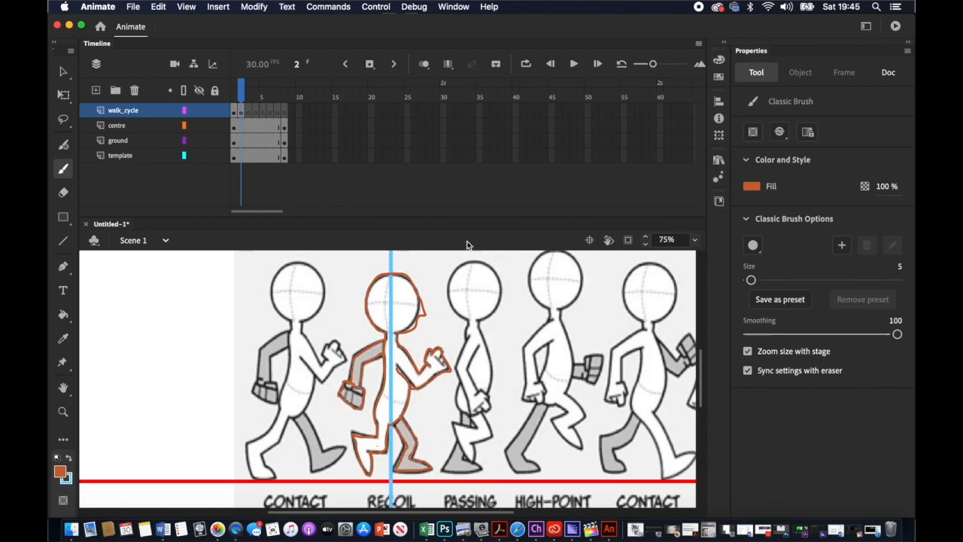
Step: Hide the template layer, close the gap at the frame 2 figure's neck, and add a mouth and eye to its face
{"action": "left_click", "coordinate": [200, 155]}
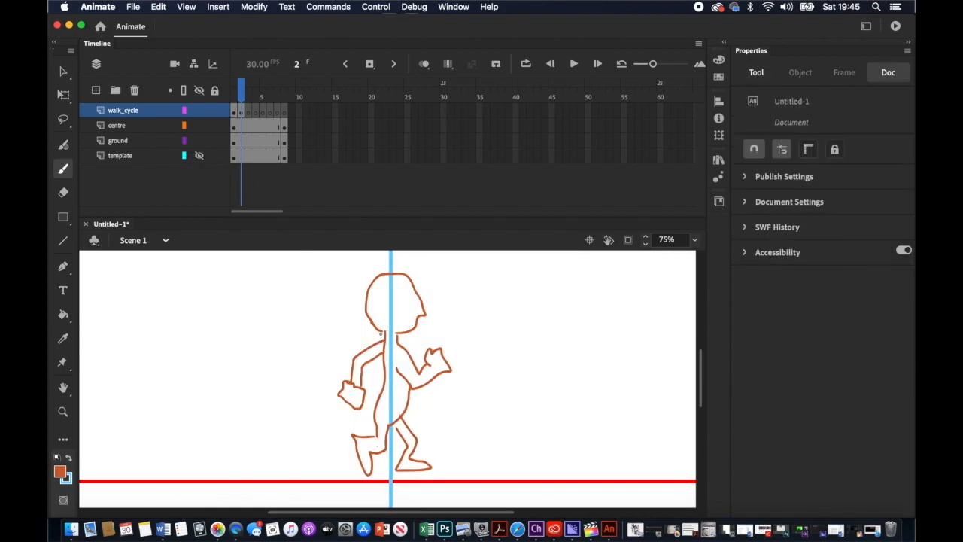
{"action": "left_click", "coordinate": [384, 332]}
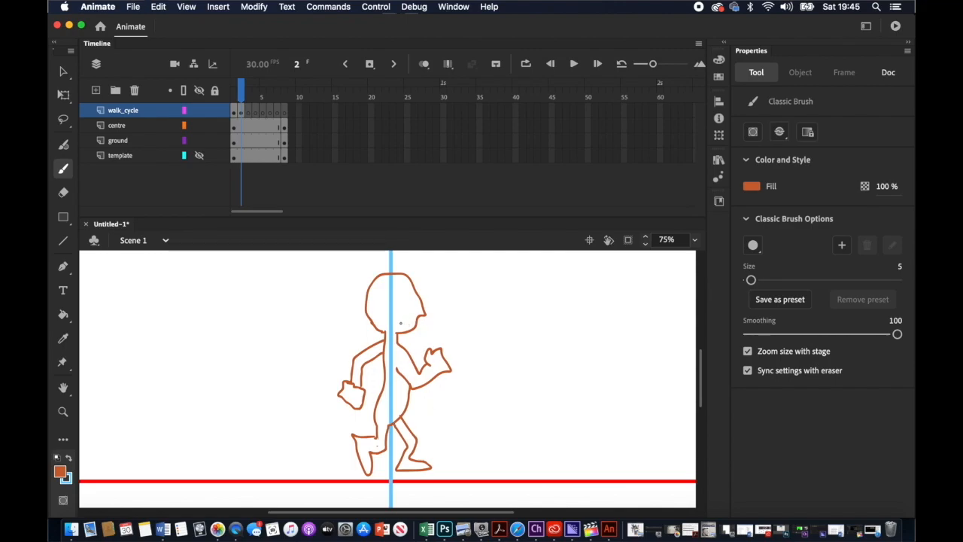
{"action": "left_click_drag", "start_coordinate": [399, 327], "coordinate": [403, 327]}
{"action": "left_click_drag", "start_coordinate": [407, 298], "coordinate": [404, 304]}
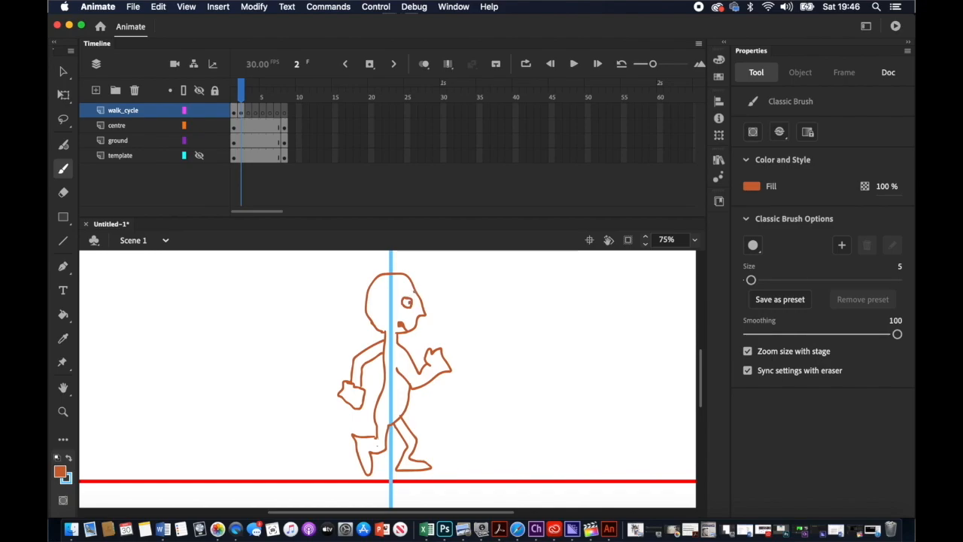
Step: Draw a hairline, ear and eyebrow on the frame 2 head, undoing unwanted strokes, and add a waistline to the body
{"action": "mouse_move", "coordinate": [400, 291]}
{"action": "left_mouse_down"}
{"action": "mouse_move", "coordinate": [379, 304]}
{"action": "mouse_move", "coordinate": [375, 324]}
{"action": "left_mouse_up"}
{"action": "left_click", "coordinate": [159, 8]}
{"action": "left_click", "coordinate": [169, 21]}
{"action": "left_click", "coordinate": [159, 7]}
{"action": "left_click", "coordinate": [168, 22]}
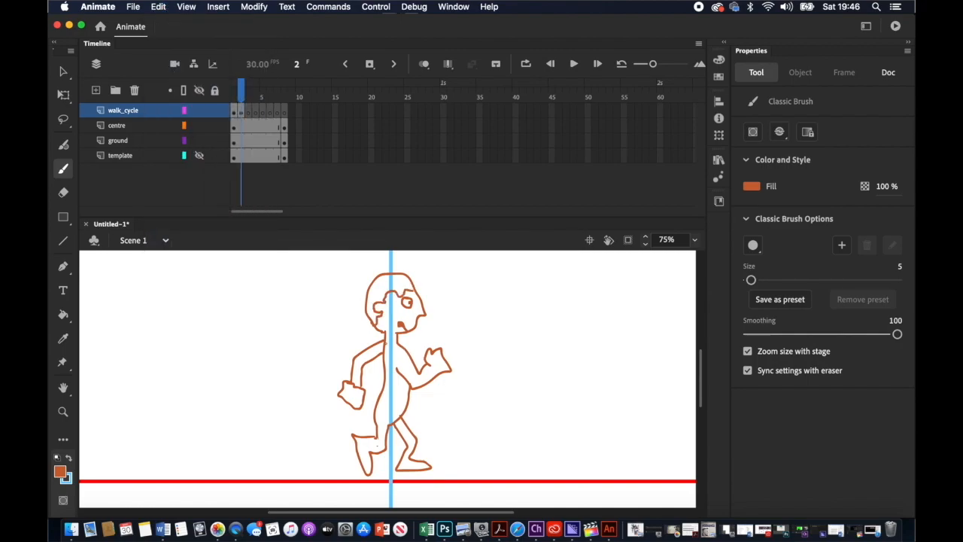
{"action": "left_click_drag", "start_coordinate": [379, 400], "coordinate": [408, 405]}
Step: Show the template layer at frame 3 and move its image to X 437, centring the first passing pose on the blue line
{"action": "mouse_move", "coordinate": [242, 91]}
{"action": "left_mouse_down"}
{"action": "mouse_move", "coordinate": [235, 99]}
{"action": "mouse_move", "coordinate": [249, 97]}
{"action": "left_mouse_up"}
{"action": "left_click", "coordinate": [250, 112]}
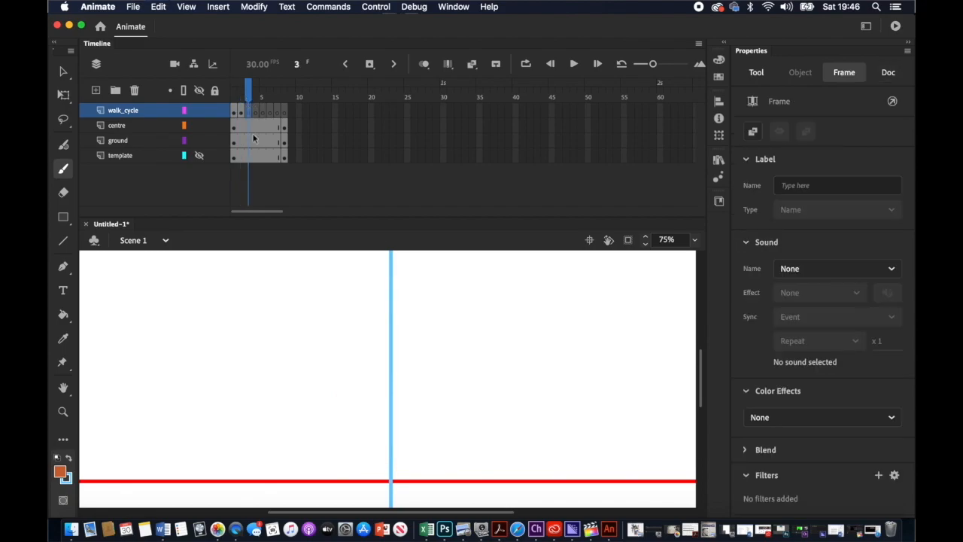
{"action": "left_click", "coordinate": [200, 156]}
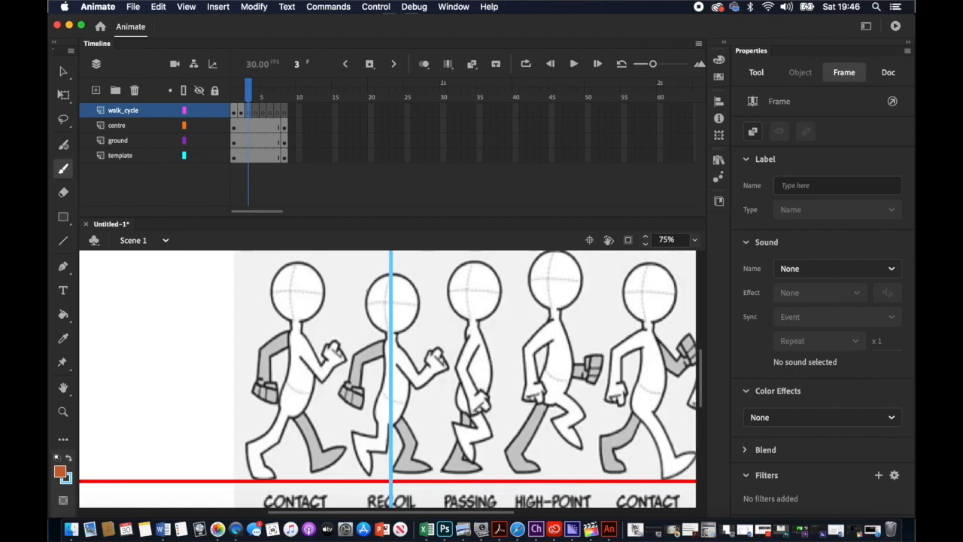
{"action": "left_click", "coordinate": [252, 158]}
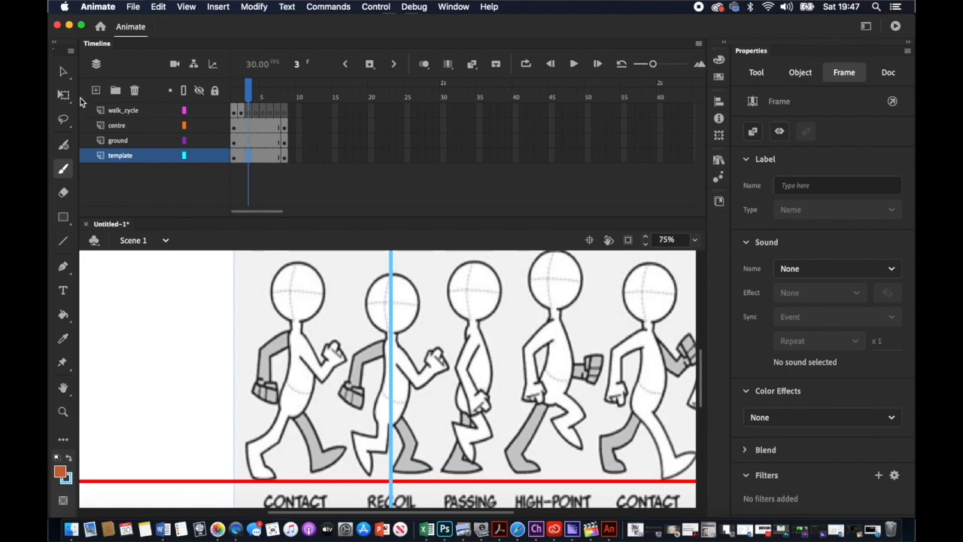
{"action": "left_click", "coordinate": [63, 78]}
{"action": "left_click_drag", "start_coordinate": [460, 350], "coordinate": [396, 351]}
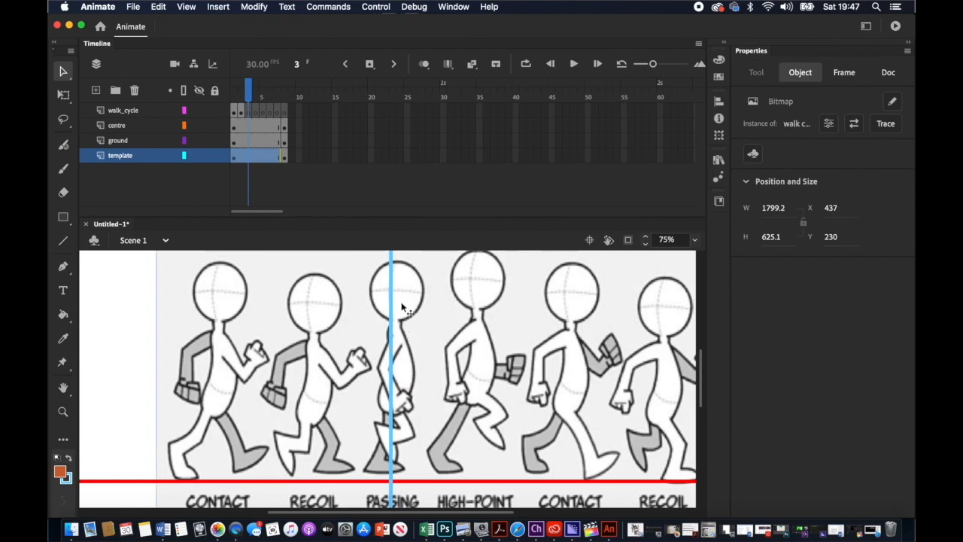
Step: Trace the first passing pose on frame 3 of the walk_cycle layer with the Classic Brush, including head, torso, arms and legs
{"action": "left_click", "coordinate": [248, 115]}
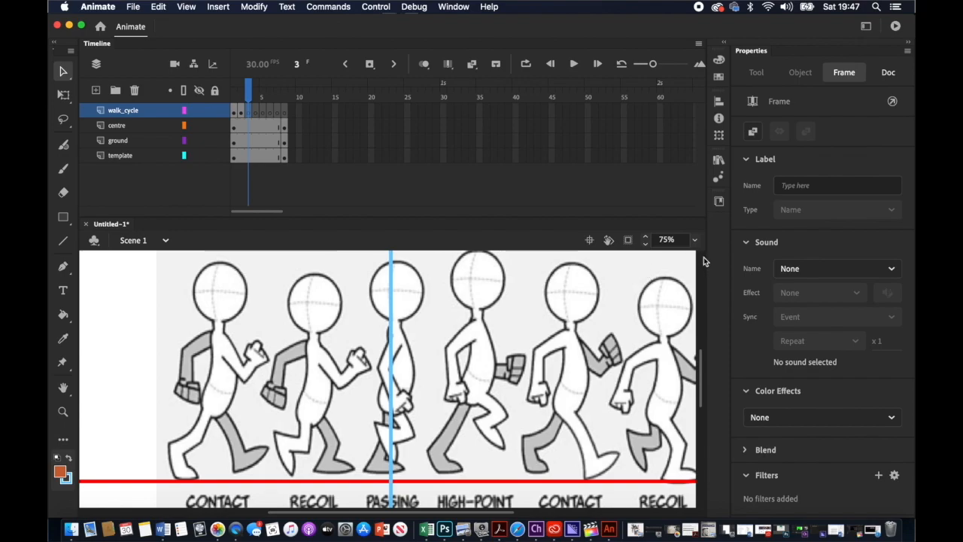
{"action": "left_click", "coordinate": [63, 169]}
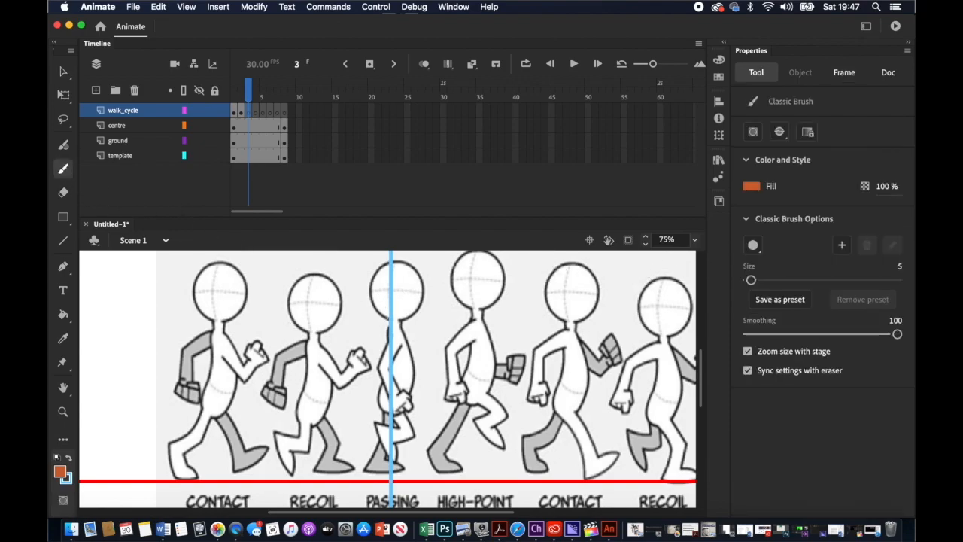
{"action": "mouse_move", "coordinate": [373, 309]}
{"action": "left_mouse_down"}
{"action": "mouse_move", "coordinate": [378, 268]}
{"action": "mouse_move", "coordinate": [402, 264]}
{"action": "mouse_move", "coordinate": [425, 294]}
{"action": "mouse_move", "coordinate": [425, 309]}
{"action": "mouse_move", "coordinate": [391, 322]}
{"action": "mouse_move", "coordinate": [381, 363]}
{"action": "mouse_move", "coordinate": [381, 378]}
{"action": "mouse_move", "coordinate": [409, 399]}
{"action": "left_mouse_up"}
{"action": "left_click_drag", "start_coordinate": [402, 345], "coordinate": [396, 390]}
{"action": "left_click_drag", "start_coordinate": [401, 322], "coordinate": [413, 395]}
{"action": "mouse_move", "coordinate": [382, 383]}
{"action": "left_mouse_down"}
{"action": "mouse_move", "coordinate": [382, 413]}
{"action": "mouse_move", "coordinate": [403, 428]}
{"action": "left_mouse_up"}
{"action": "mouse_move", "coordinate": [376, 423]}
{"action": "left_mouse_down"}
{"action": "mouse_move", "coordinate": [394, 461]}
{"action": "mouse_move", "coordinate": [411, 437]}
{"action": "left_mouse_up"}
{"action": "left_click_drag", "start_coordinate": [411, 437], "coordinate": [411, 413]}
{"action": "mouse_move", "coordinate": [376, 442]}
{"action": "left_mouse_down"}
{"action": "mouse_move", "coordinate": [366, 470]}
{"action": "mouse_move", "coordinate": [403, 473]}
{"action": "left_mouse_up"}
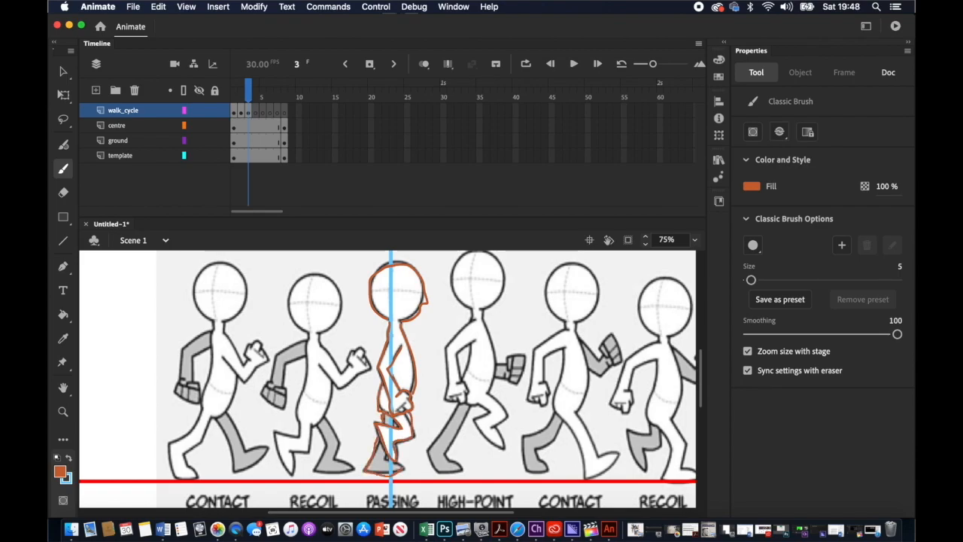
Step: Hide the template layer and add a neckline, eye, mouth, hairline and ear to the frame 3 figure, closing gaps at its hand and ankle
{"action": "left_click", "coordinate": [200, 156]}
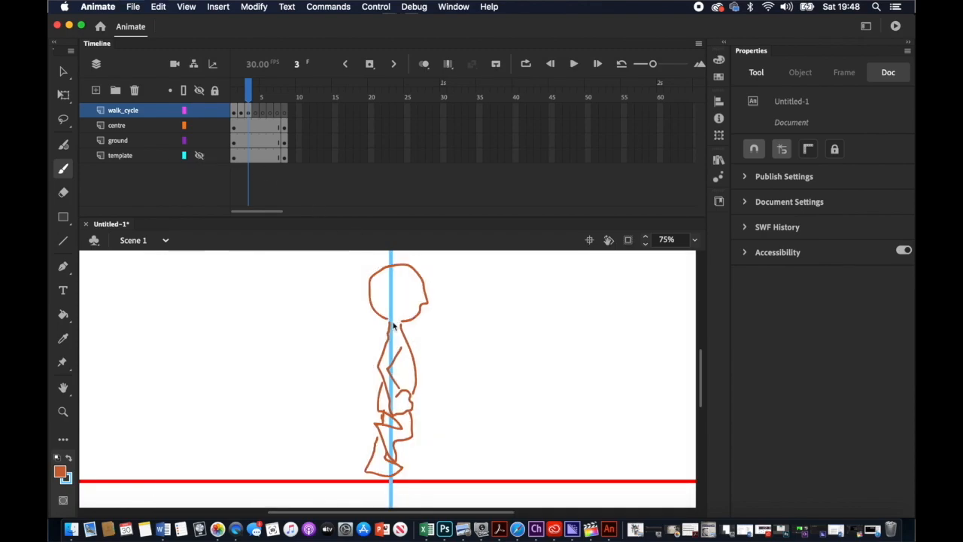
{"action": "left_click", "coordinate": [399, 357]}
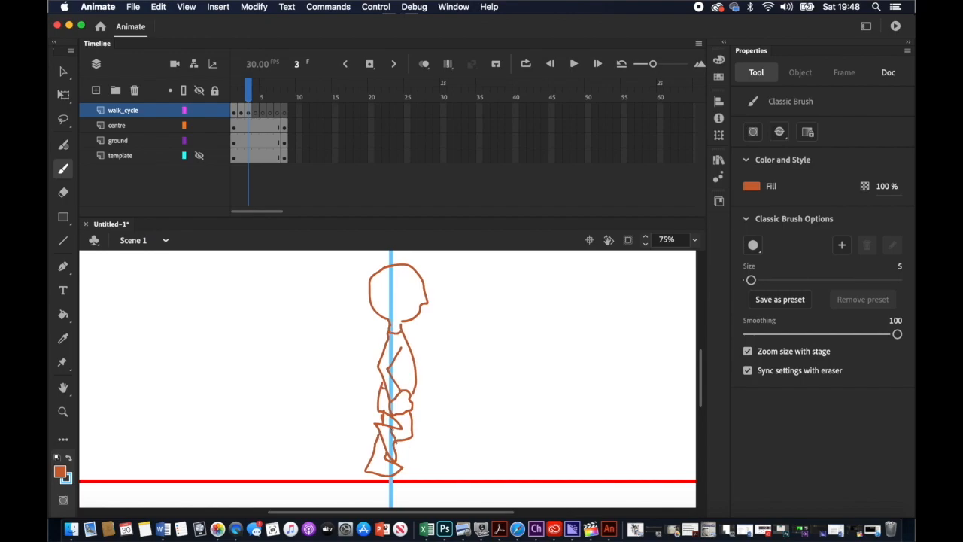
{"action": "left_click", "coordinate": [414, 291]}
{"action": "mouse_move", "coordinate": [411, 288]}
{"action": "left_mouse_down"}
{"action": "mouse_move", "coordinate": [406, 320]}
{"action": "mouse_move", "coordinate": [395, 292]}
{"action": "left_mouse_up"}
{"action": "mouse_move", "coordinate": [246, 89]}
{"action": "left_mouse_down"}
{"action": "mouse_move", "coordinate": [232, 94]}
{"action": "mouse_move", "coordinate": [262, 99]}
{"action": "mouse_move", "coordinate": [233, 105]}
{"action": "mouse_move", "coordinate": [253, 105]}
{"action": "left_mouse_up"}
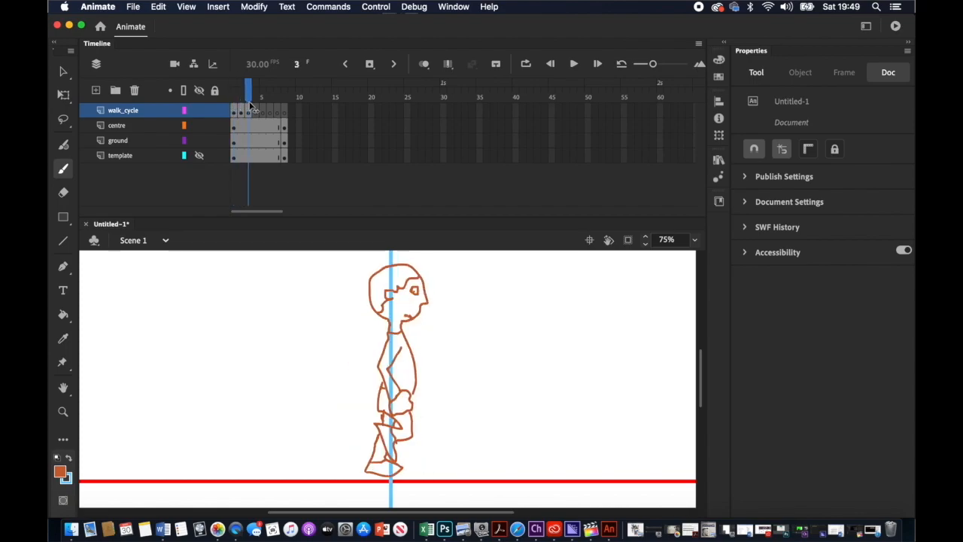
{"action": "left_click", "coordinate": [694, 240]}
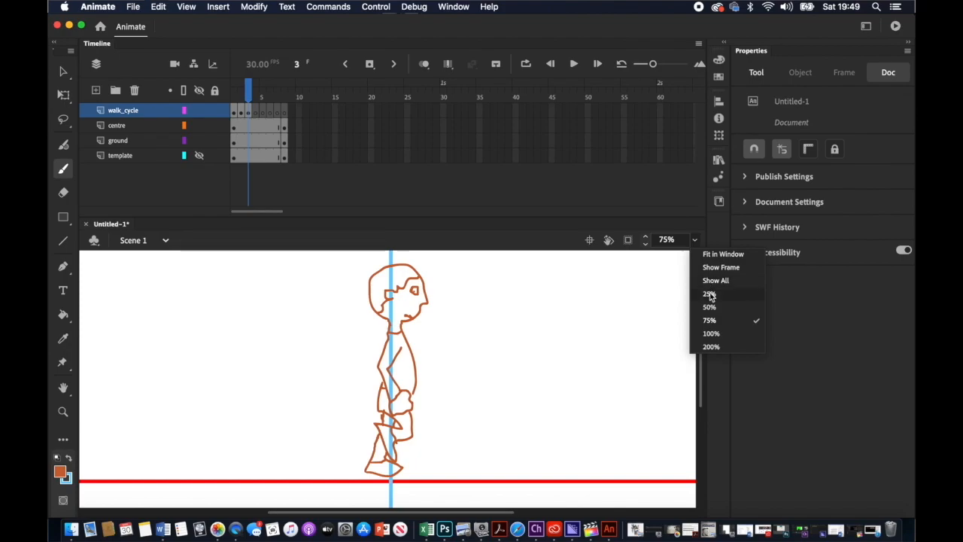
{"action": "left_click", "coordinate": [552, 188]}
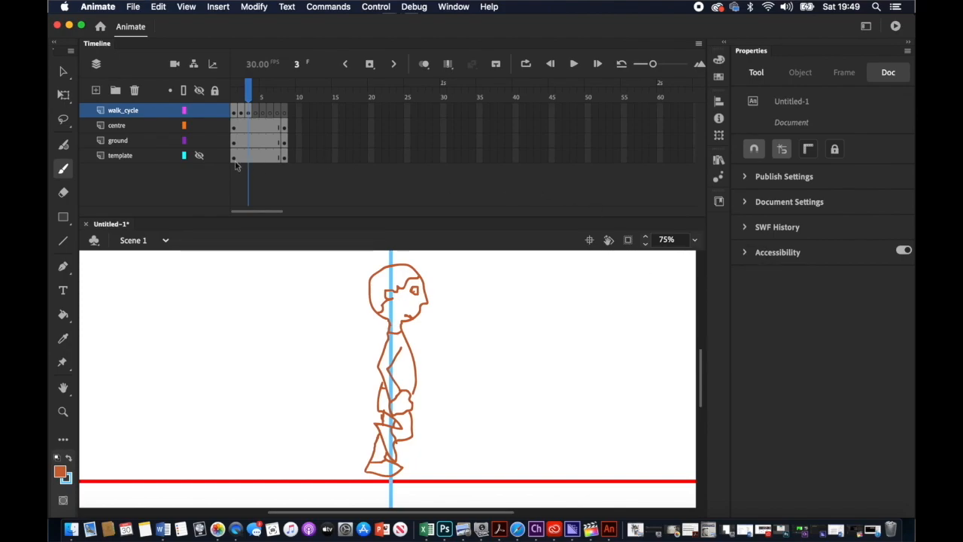
Step: Show the template layer at frame 4 and move its image to X 253, centring the first high-point pose on the blue line
{"action": "left_click", "coordinate": [200, 155]}
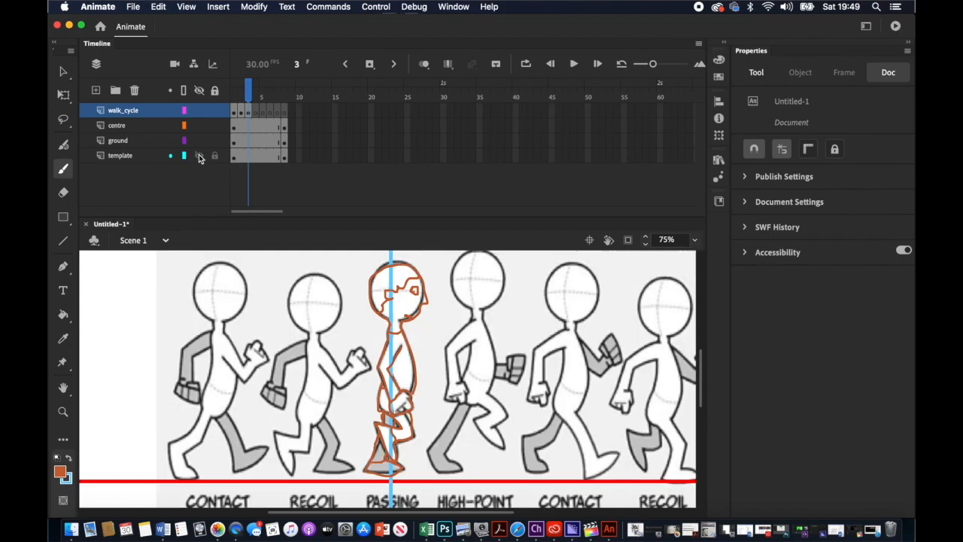
{"action": "left_click_drag", "start_coordinate": [251, 96], "coordinate": [256, 97]}
{"action": "left_click", "coordinate": [256, 110]}
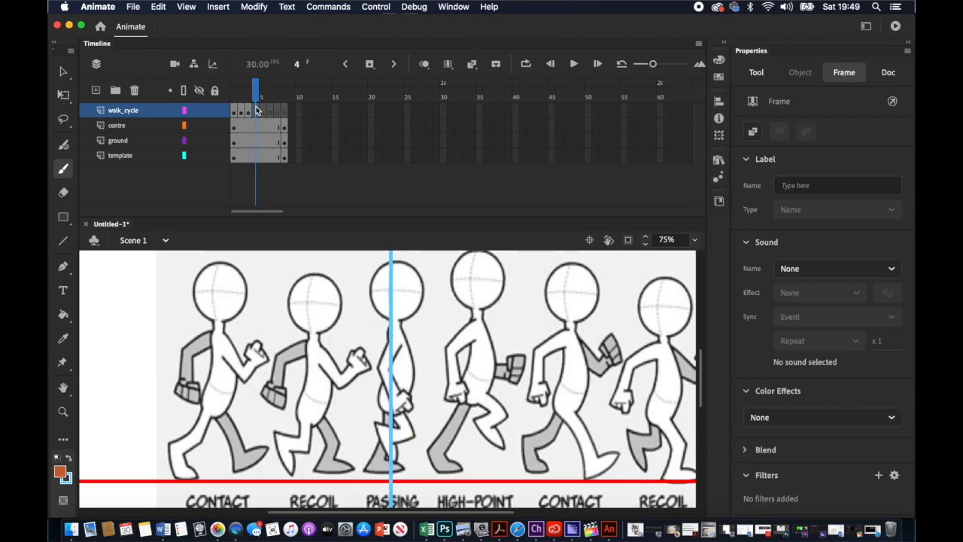
{"action": "left_click", "coordinate": [258, 156]}
{"action": "left_click", "coordinate": [66, 71]}
{"action": "left_click", "coordinate": [355, 276]}
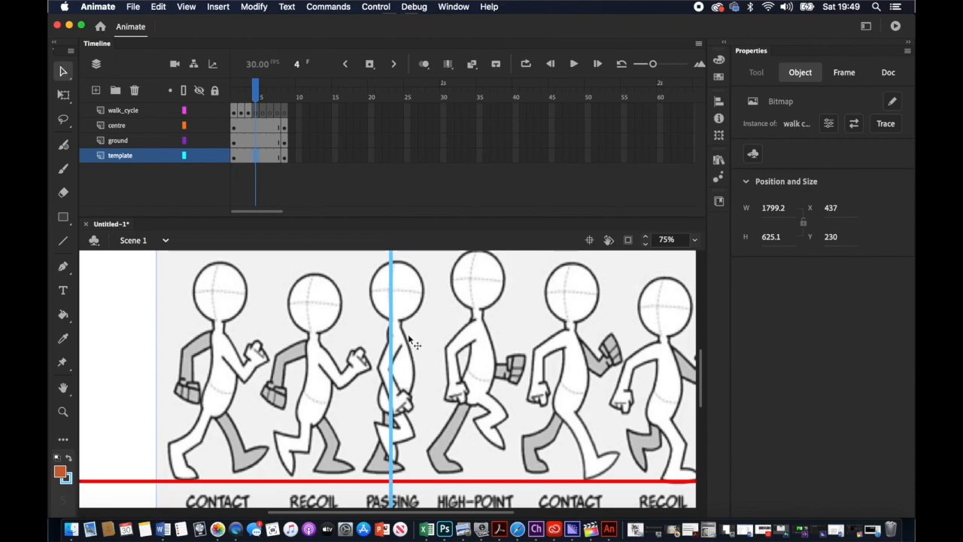
{"action": "left_click_drag", "start_coordinate": [481, 345], "coordinate": [399, 347]}
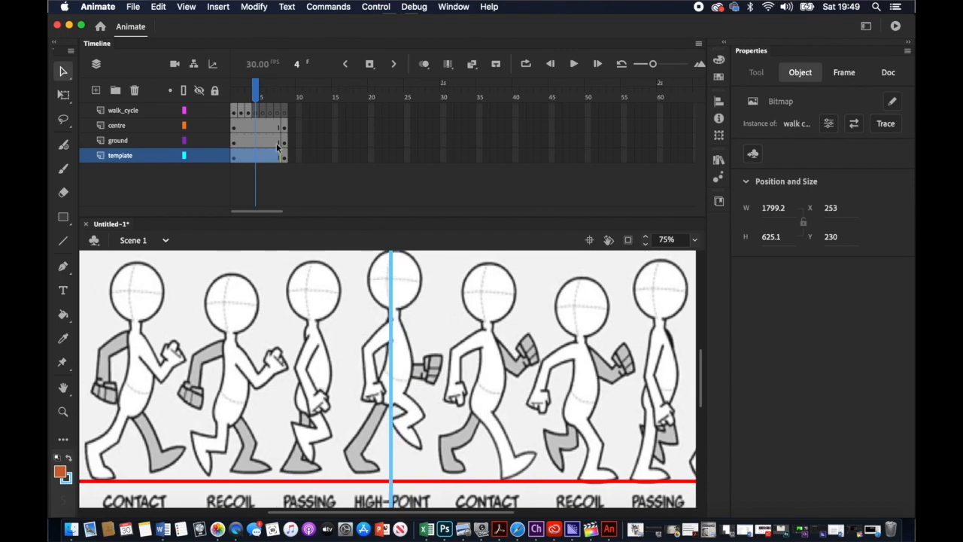
Step: Trace the first high-point pose on frame 4 of the walk_cycle layer with the Classic Brush, adding a nose to the head
{"action": "left_click", "coordinate": [256, 113]}
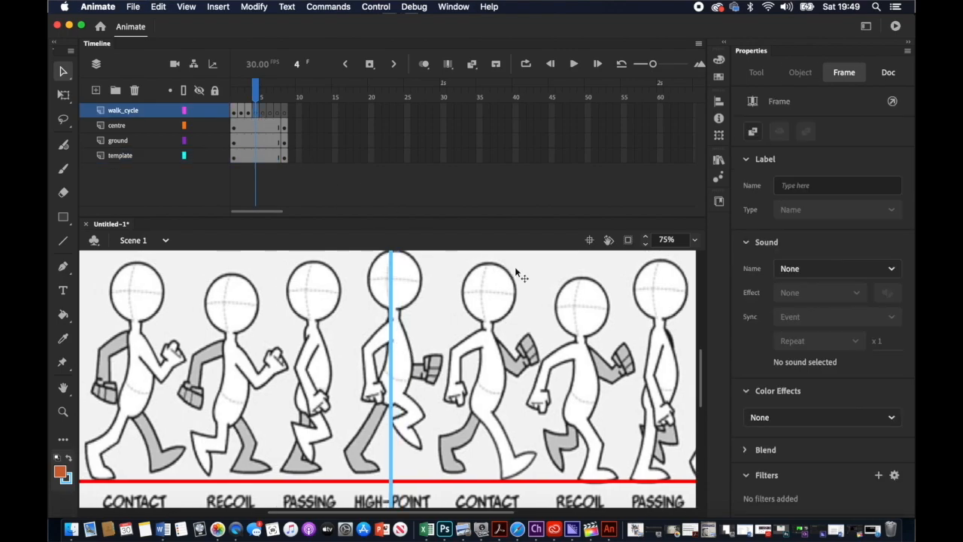
{"action": "scroll", "coordinate": [484, 323], "scroll_direction": "up", "scroll_amount": 2}
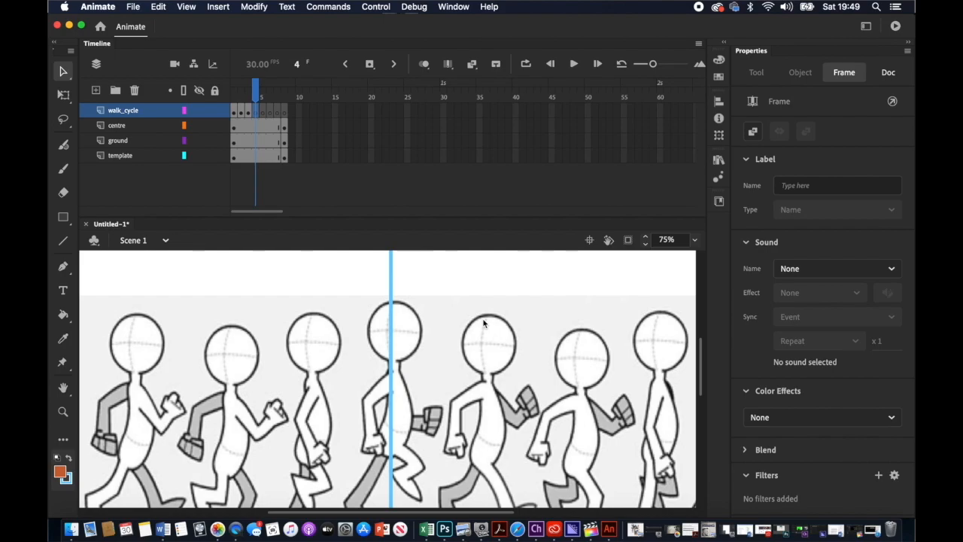
{"action": "scroll", "coordinate": [484, 324], "scroll_direction": "down", "scroll_amount": 4}
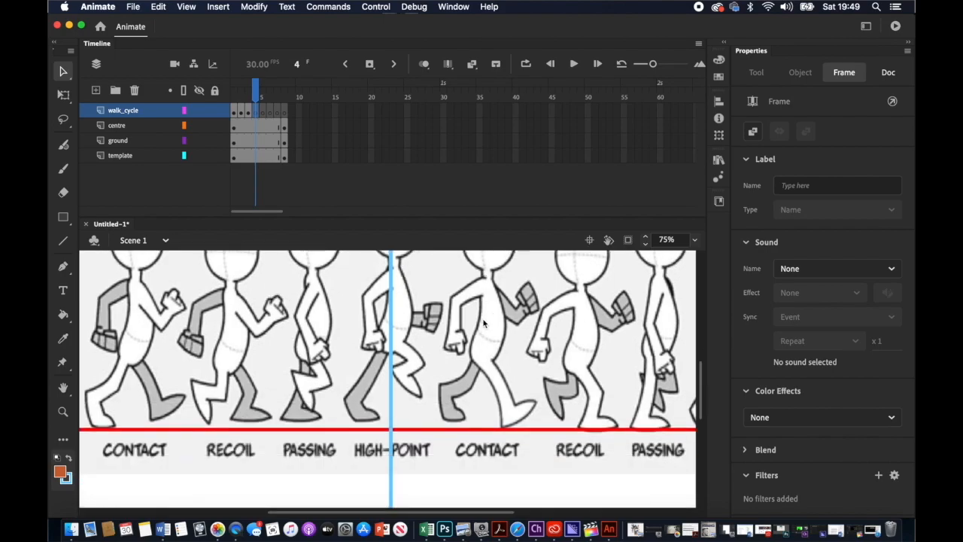
{"action": "scroll", "coordinate": [484, 324], "scroll_direction": "up", "scroll_amount": 2}
{"action": "scroll", "coordinate": [484, 324], "scroll_direction": "up", "scroll_amount": 1}
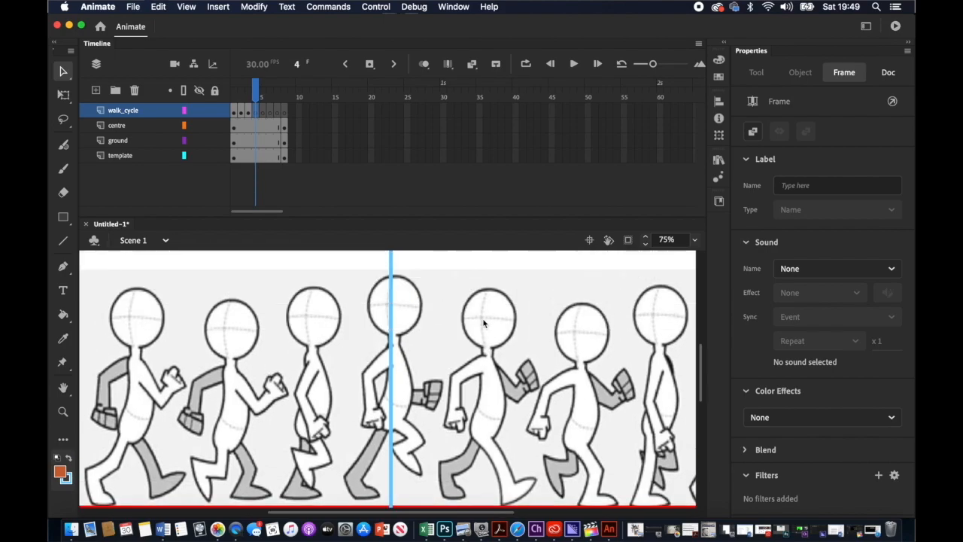
{"action": "left_click", "coordinate": [63, 169]}
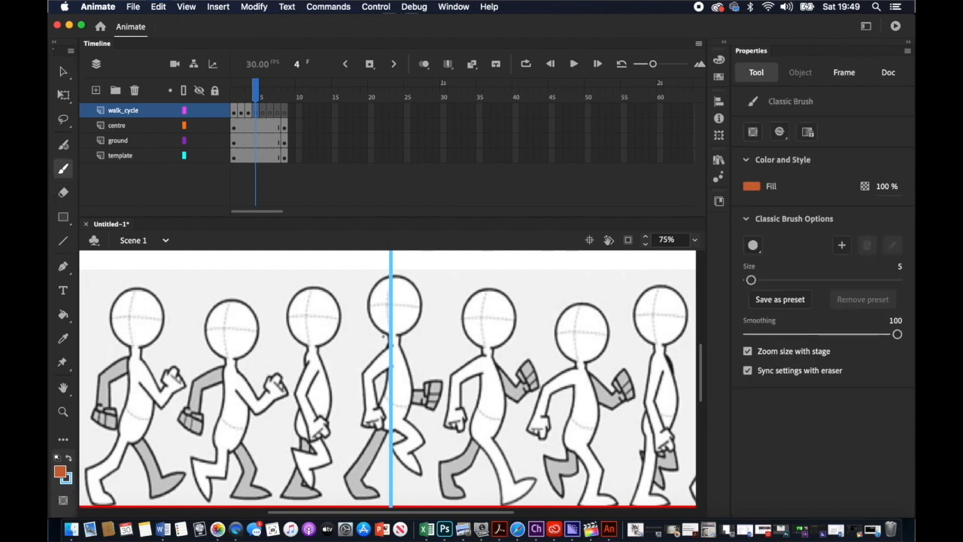
{"action": "mouse_move", "coordinate": [388, 337]}
{"action": "left_mouse_down"}
{"action": "mouse_move", "coordinate": [369, 297]}
{"action": "mouse_move", "coordinate": [428, 315]}
{"action": "mouse_move", "coordinate": [406, 336]}
{"action": "mouse_move", "coordinate": [411, 376]}
{"action": "mouse_move", "coordinate": [439, 381]}
{"action": "mouse_move", "coordinate": [413, 410]}
{"action": "mouse_move", "coordinate": [421, 474]}
{"action": "mouse_move", "coordinate": [391, 432]}
{"action": "mouse_move", "coordinate": [375, 353]}
{"action": "mouse_move", "coordinate": [365, 418]}
{"action": "mouse_move", "coordinate": [380, 411]}
{"action": "mouse_move", "coordinate": [382, 368]}
{"action": "mouse_move", "coordinate": [352, 497]}
{"action": "mouse_move", "coordinate": [377, 488]}
{"action": "mouse_move", "coordinate": [382, 436]}
{"action": "left_mouse_up"}
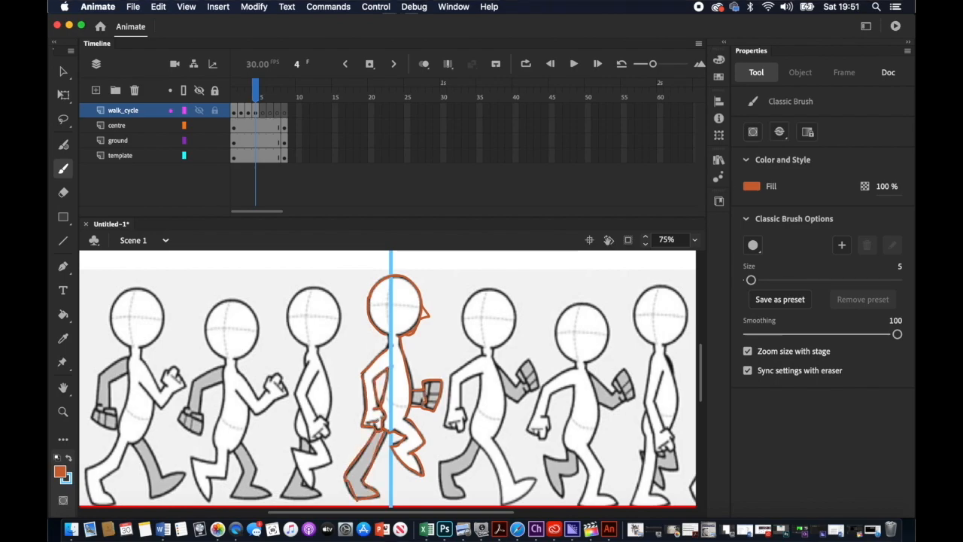
Step: Touch up the frame 4 figure's neck and waist lines with the template hidden, undo the last stroke, and show the template again
{"action": "left_click", "coordinate": [200, 155]}
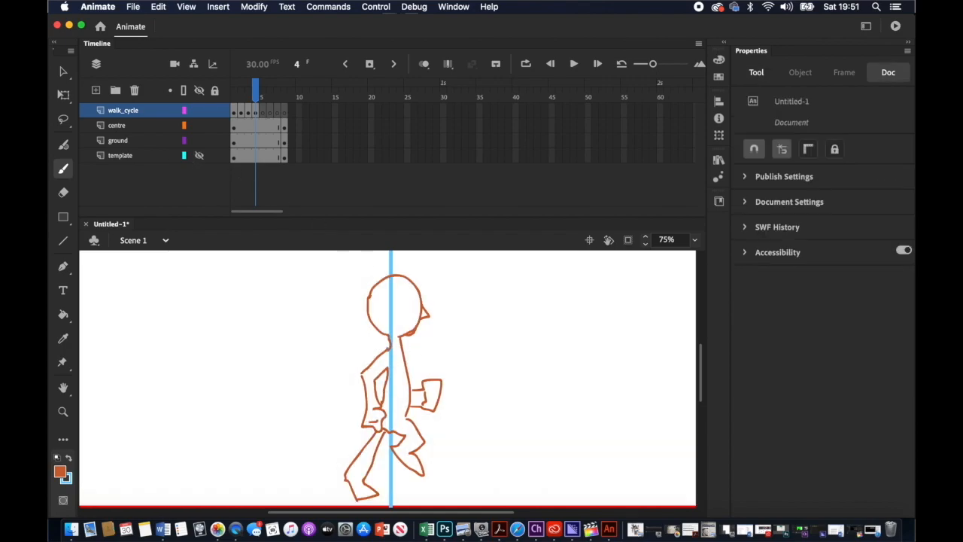
{"action": "left_click_drag", "start_coordinate": [389, 336], "coordinate": [389, 349]}
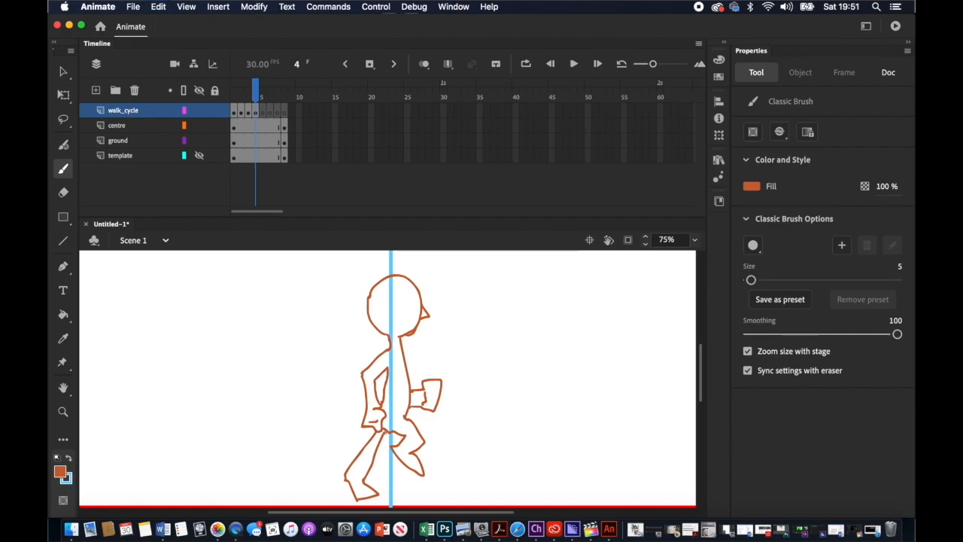
{"action": "left_click", "coordinate": [158, 6]}
{"action": "left_click", "coordinate": [195, 21]}
{"action": "left_click", "coordinate": [201, 155]}
{"action": "left_click", "coordinate": [201, 155]}
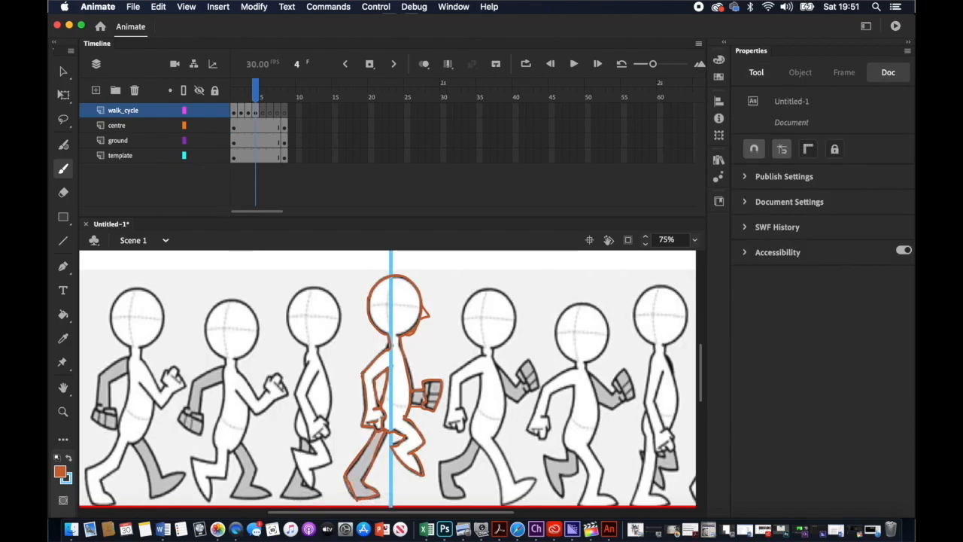
Step: Hide the template layer and erase the stray head line behind the frame 4 figure's nose
{"action": "left_click", "coordinate": [200, 156]}
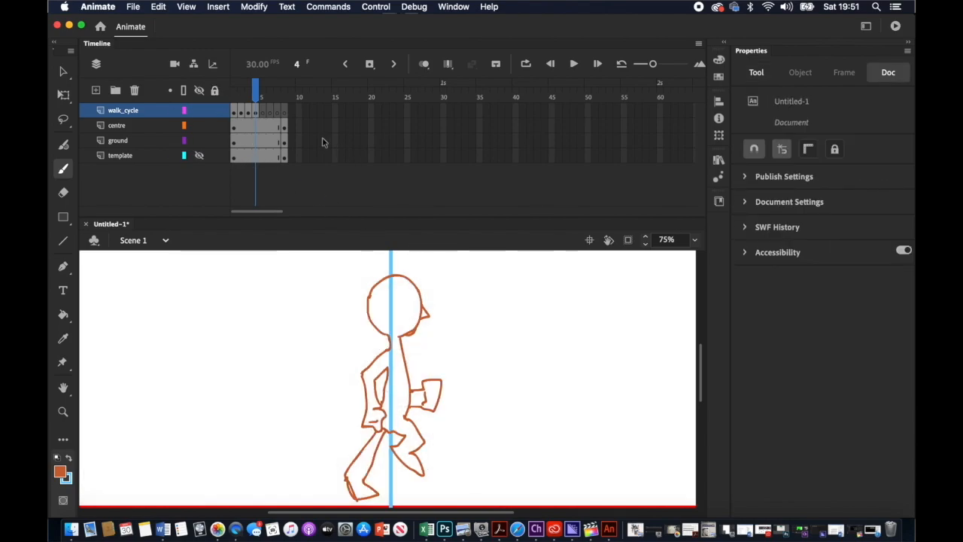
{"action": "left_click", "coordinate": [63, 192]}
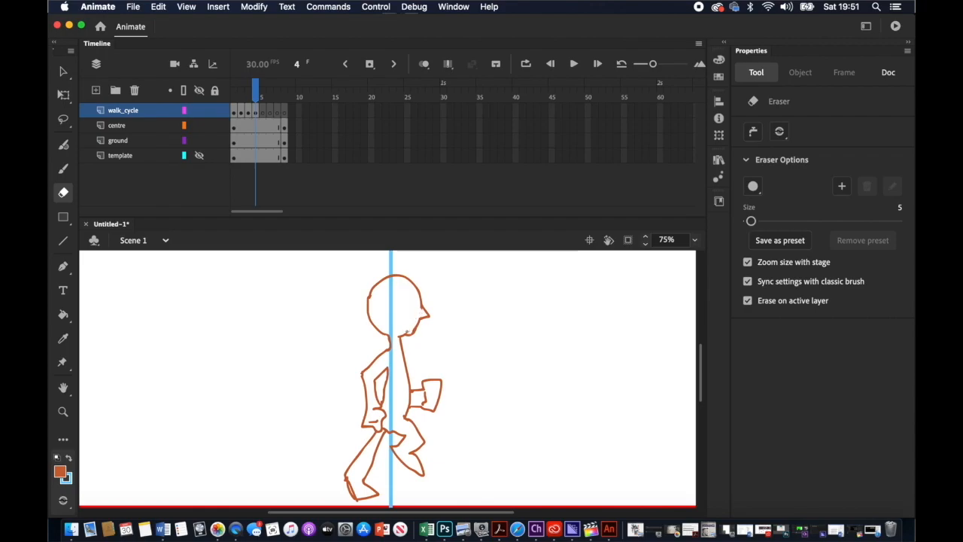
Step: Draw an eye, mouth, hairline, ear and neckline, plus wrist and ankle lines, on the frame 4 figure with the Classic Brush
{"action": "left_click", "coordinate": [64, 170]}
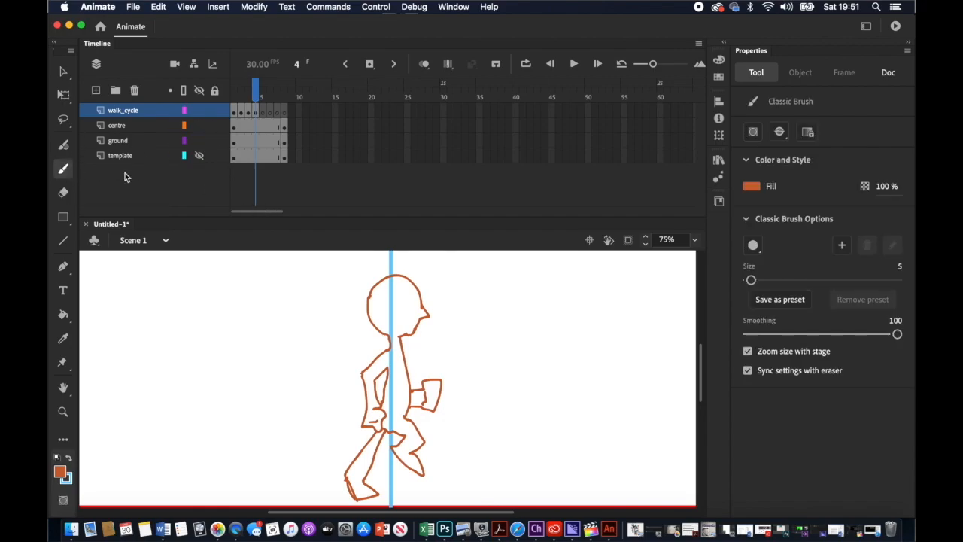
{"action": "mouse_move", "coordinate": [410, 297]}
{"action": "left_mouse_down"}
{"action": "mouse_move", "coordinate": [410, 309]}
{"action": "mouse_move", "coordinate": [415, 303]}
{"action": "left_mouse_up"}
{"action": "left_click", "coordinate": [158, 7]}
{"action": "left_click", "coordinate": [167, 21]}
{"action": "left_click_drag", "start_coordinate": [412, 332], "coordinate": [411, 332]}
{"action": "left_click_drag", "start_coordinate": [391, 303], "coordinate": [391, 306]}
{"action": "left_click_drag", "start_coordinate": [393, 304], "coordinate": [419, 296]}
{"action": "left_click_drag", "start_coordinate": [389, 313], "coordinate": [377, 329]}
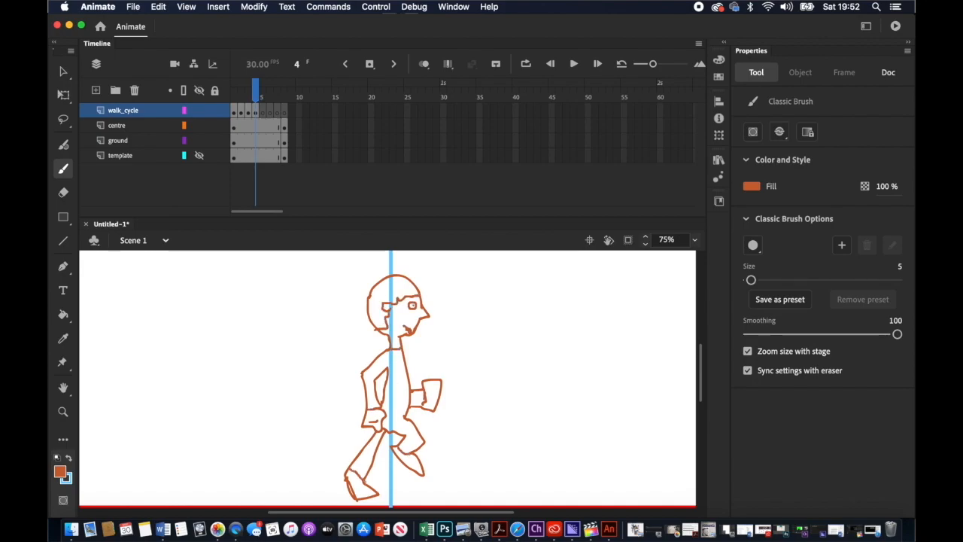
Step: Show the template layer at frame 5 and move its image to X 45, Y 226, centring the second contact pose on the blue line
{"action": "mouse_move", "coordinate": [258, 94]}
{"action": "left_mouse_down"}
{"action": "mouse_move", "coordinate": [219, 102]}
{"action": "mouse_move", "coordinate": [263, 114]}
{"action": "left_mouse_up"}
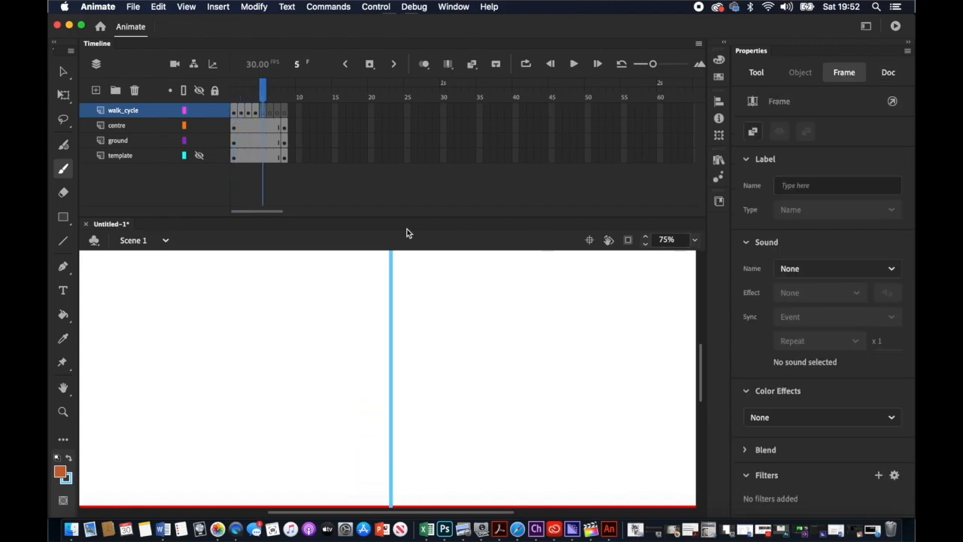
{"action": "left_click", "coordinate": [199, 155]}
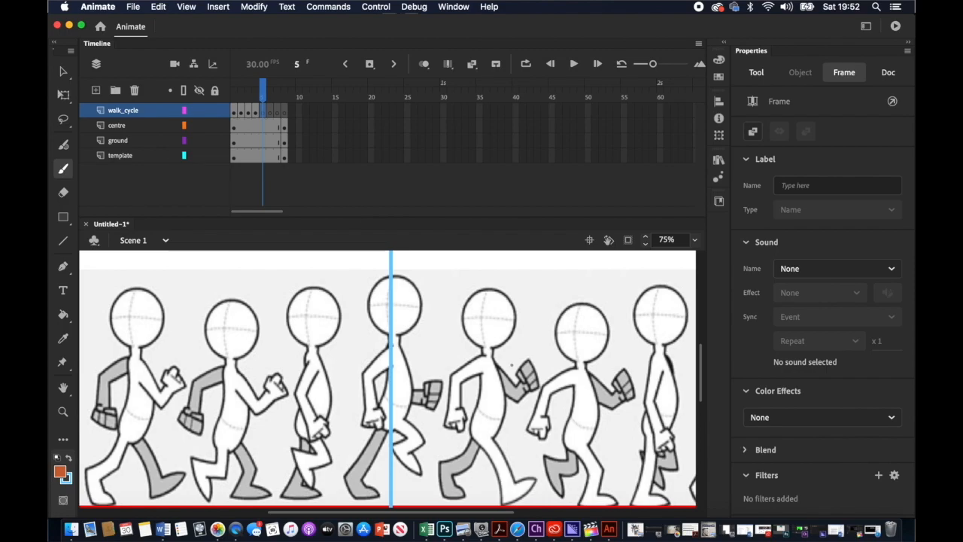
{"action": "left_click", "coordinate": [263, 157]}
{"action": "left_click", "coordinate": [63, 71]}
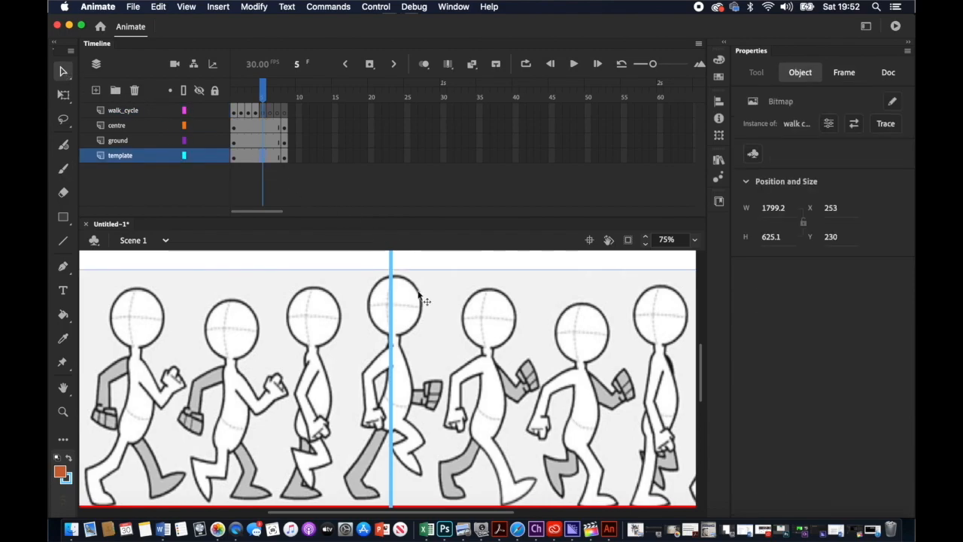
{"action": "left_click_drag", "start_coordinate": [485, 365], "coordinate": [393, 364]}
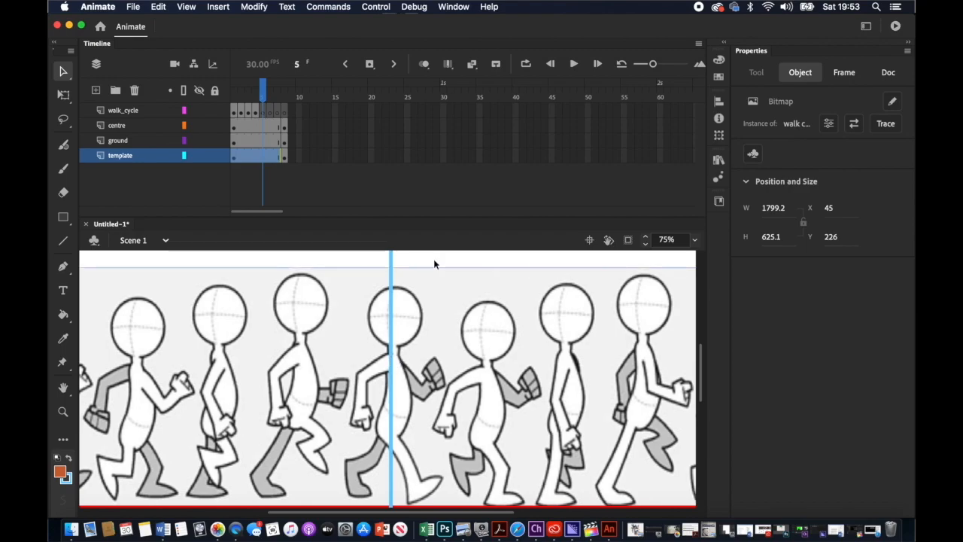
Step: Trace the second contact pose on frame 5 of the walk_cycle layer with the Classic Brush
{"action": "left_click", "coordinate": [695, 240]}
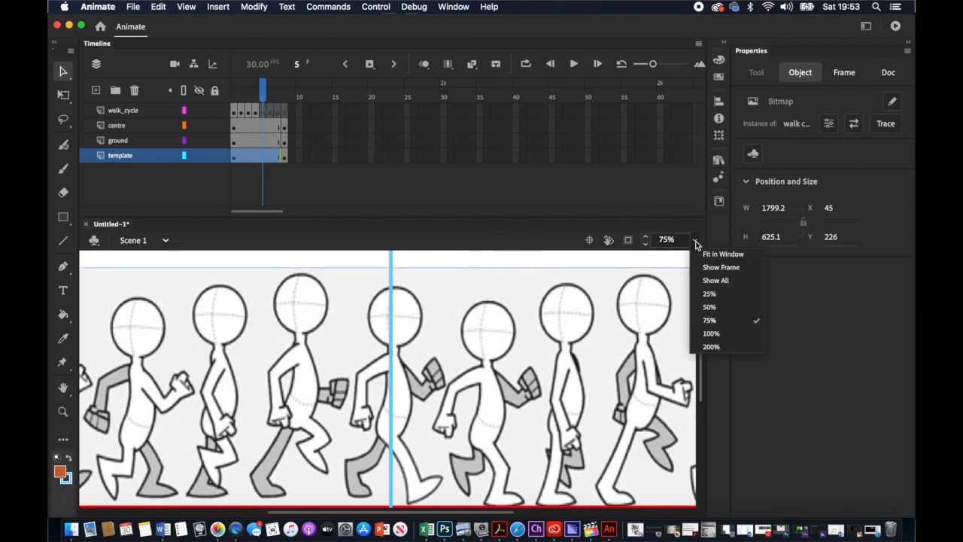
{"action": "left_click", "coordinate": [710, 307]}
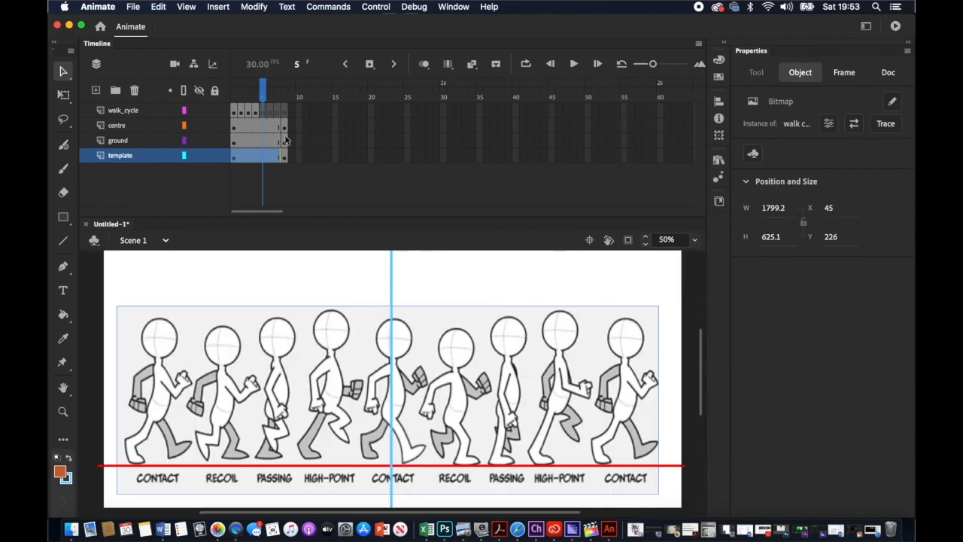
{"action": "left_click", "coordinate": [262, 114]}
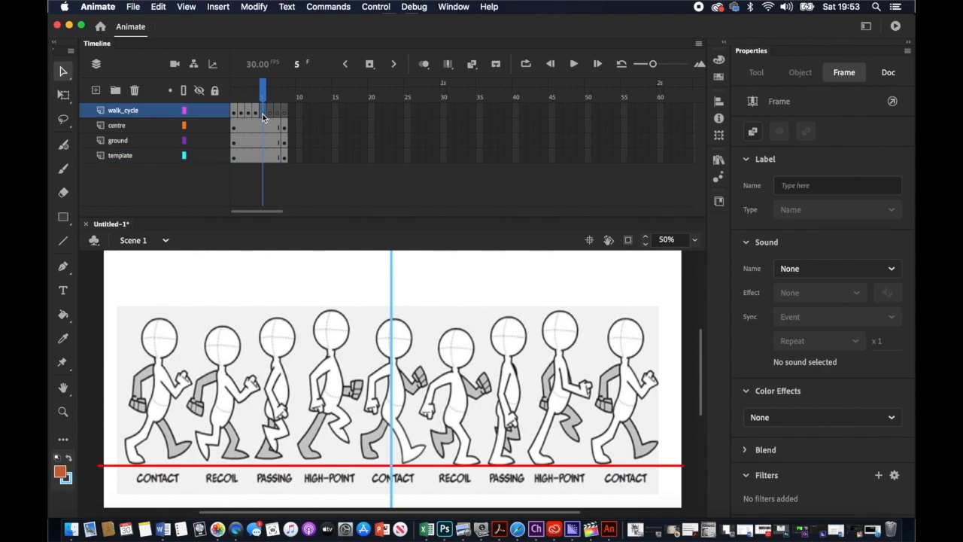
{"action": "left_click", "coordinate": [466, 369]}
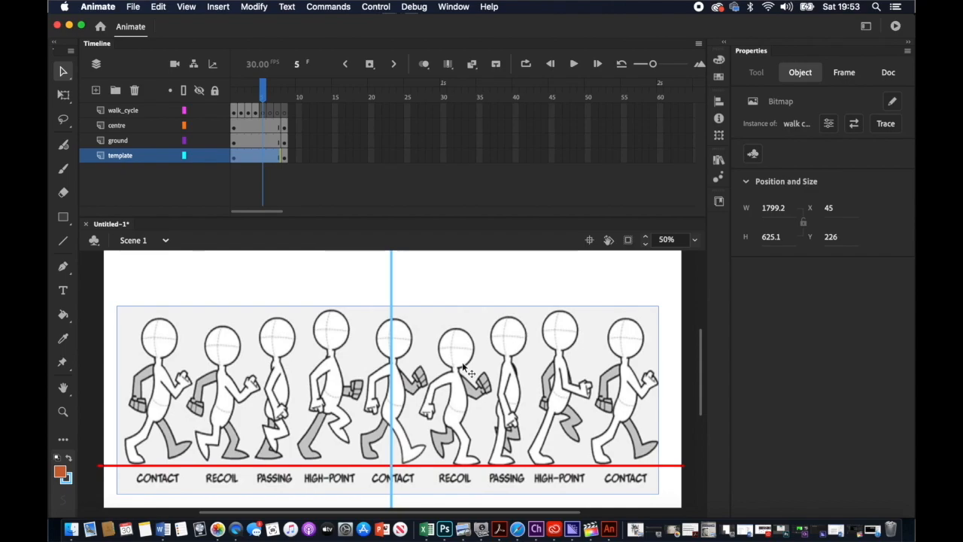
{"action": "left_click", "coordinate": [200, 156]}
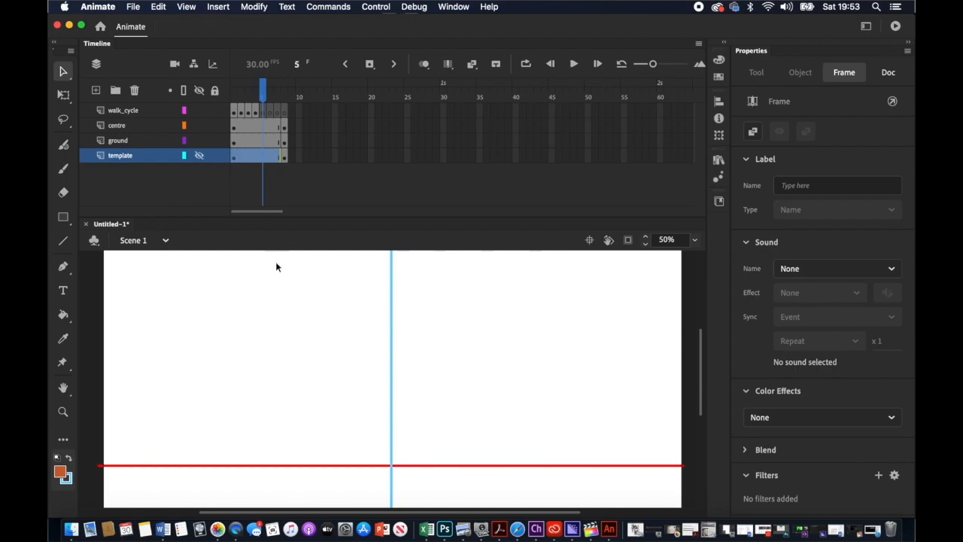
{"action": "left_click", "coordinate": [200, 156]}
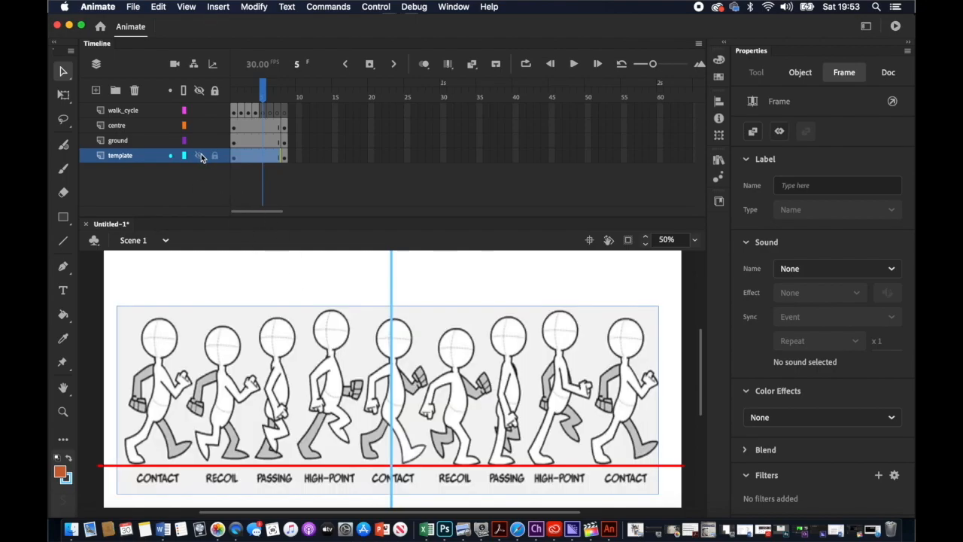
{"action": "left_click", "coordinate": [262, 112]}
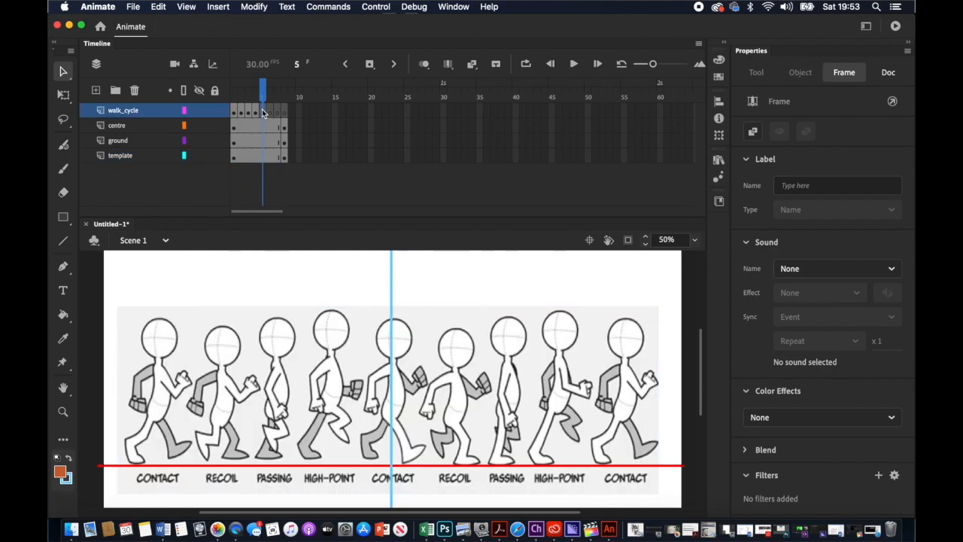
{"action": "left_click", "coordinate": [64, 170]}
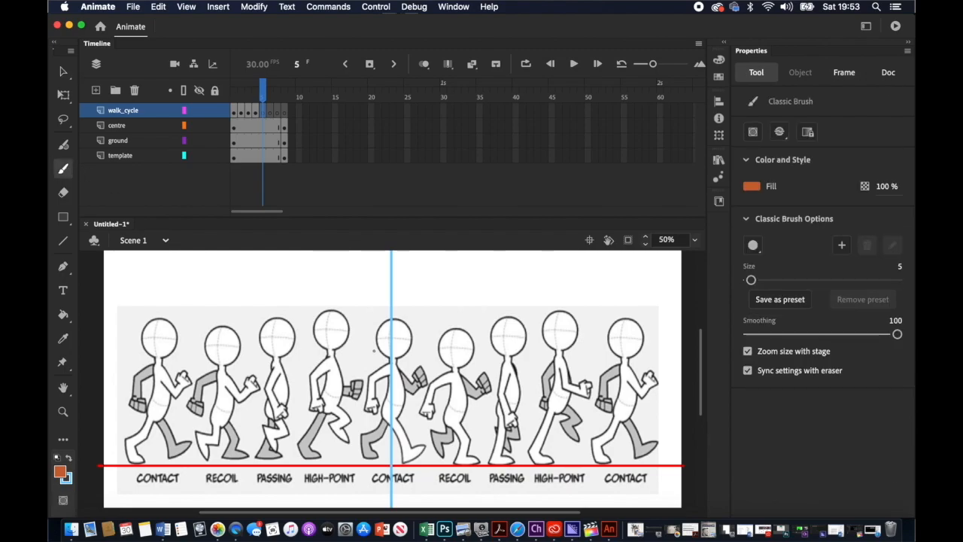
{"action": "mouse_move", "coordinate": [379, 334]}
{"action": "left_mouse_down"}
{"action": "mouse_move", "coordinate": [414, 345]}
{"action": "mouse_move", "coordinate": [409, 358]}
{"action": "mouse_move", "coordinate": [395, 321]}
{"action": "mouse_move", "coordinate": [412, 349]}
{"action": "mouse_move", "coordinate": [369, 392]}
{"action": "mouse_move", "coordinate": [400, 456]}
{"action": "mouse_move", "coordinate": [423, 449]}
{"action": "mouse_move", "coordinate": [410, 445]}
{"action": "mouse_move", "coordinate": [407, 407]}
{"action": "mouse_move", "coordinate": [411, 369]}
{"action": "mouse_move", "coordinate": [410, 393]}
{"action": "left_mouse_up"}
{"action": "left_click", "coordinate": [158, 7]}
{"action": "left_click", "coordinate": [188, 20]}
{"action": "mouse_move", "coordinate": [382, 423]}
{"action": "left_mouse_down"}
{"action": "mouse_move", "coordinate": [362, 456]}
{"action": "mouse_move", "coordinate": [385, 425]}
{"action": "left_mouse_up"}
Step: Hide the template layer and clean up the frame 5 figure's lines, adding a neckline, eye, mouth, hairline and ear
{"action": "left_click", "coordinate": [199, 155]}
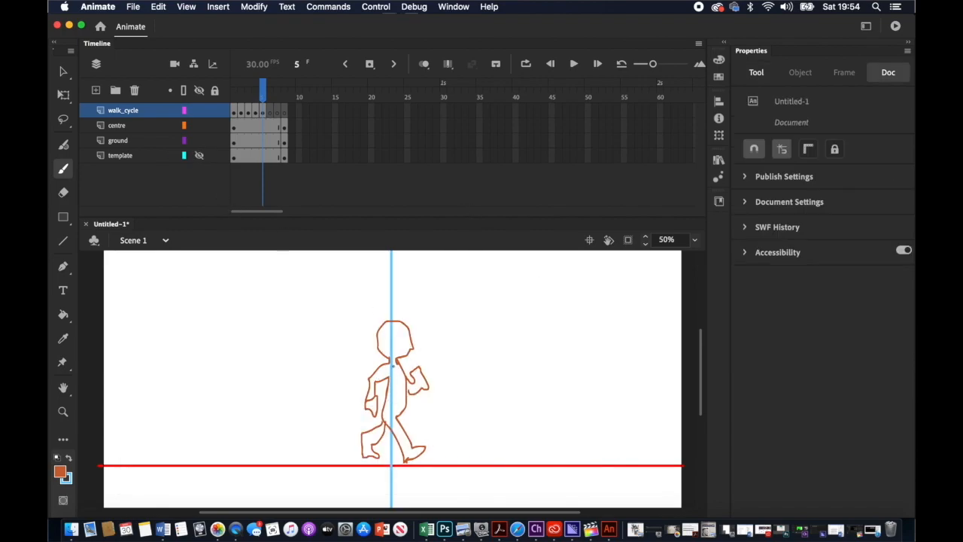
{"action": "key", "text": "e"}
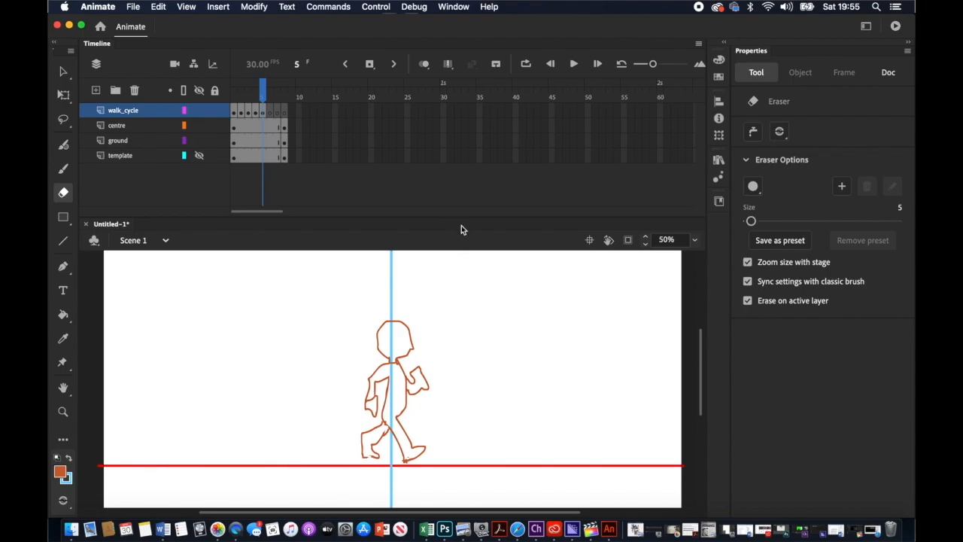
{"action": "left_click", "coordinate": [63, 168]}
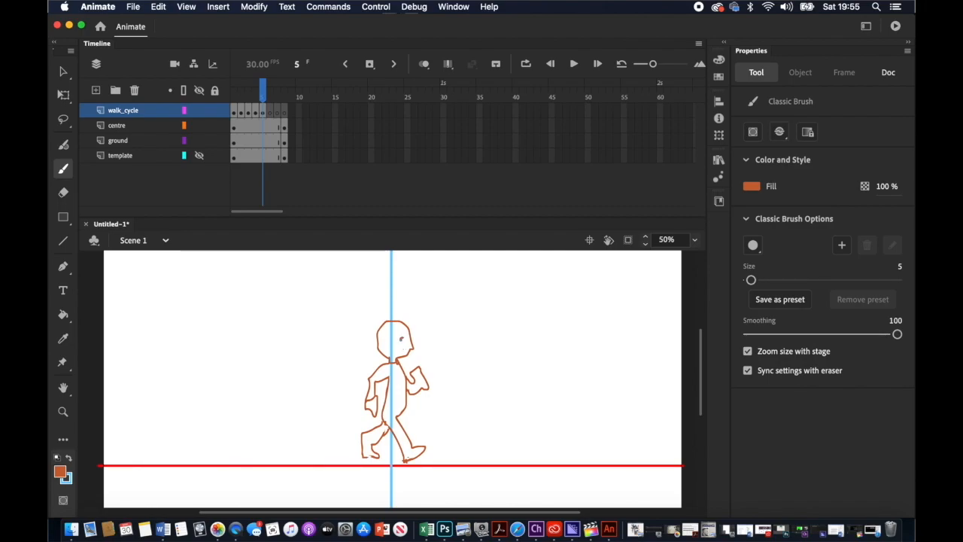
{"action": "left_click_drag", "start_coordinate": [404, 340], "coordinate": [381, 352]}
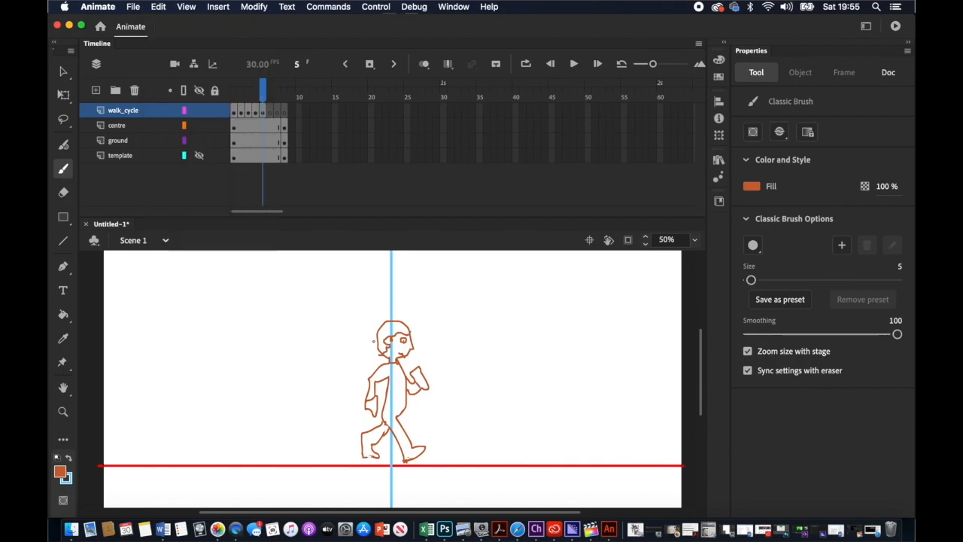
{"action": "left_click_drag", "start_coordinate": [365, 432], "coordinate": [371, 449]}
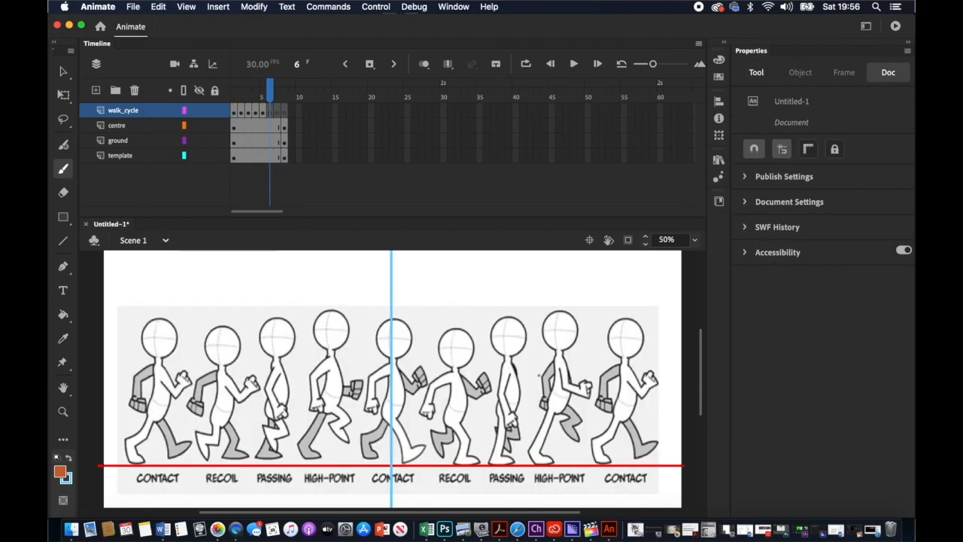
Step: Centre the template's second recoil pose on the blue line at frame 6 and ready the walk_cycle layer for the Classic Brush
{"action": "left_click", "coordinate": [63, 71]}
{"action": "left_click_drag", "start_coordinate": [459, 389], "coordinate": [393, 389]}
{"action": "left_click", "coordinate": [123, 111]}
{"action": "left_click", "coordinate": [63, 169]}
Step: Trace the second recoil pose on frame 6 of the walk_cycle layer, working at 75% zoom after undoing the faulty strokes
{"action": "mouse_move", "coordinate": [397, 329]}
{"action": "left_mouse_down"}
{"action": "mouse_move", "coordinate": [380, 334]}
{"action": "mouse_move", "coordinate": [359, 410]}
{"action": "mouse_move", "coordinate": [383, 418]}
{"action": "mouse_move", "coordinate": [385, 433]}
{"action": "mouse_move", "coordinate": [365, 431]}
{"action": "mouse_move", "coordinate": [730, 237]}
{"action": "left_mouse_up"}
{"action": "left_click", "coordinate": [158, 6]}
{"action": "left_click", "coordinate": [173, 21]}
{"action": "left_click", "coordinate": [158, 7]}
{"action": "left_click", "coordinate": [173, 21]}
{"action": "left_click", "coordinate": [694, 240]}
{"action": "left_click", "coordinate": [709, 320]}
{"action": "mouse_move", "coordinate": [376, 450]}
{"action": "left_mouse_down"}
{"action": "mouse_move", "coordinate": [373, 495]}
{"action": "mouse_move", "coordinate": [391, 459]}
{"action": "mouse_move", "coordinate": [409, 485]}
{"action": "mouse_move", "coordinate": [389, 497]}
{"action": "left_mouse_up"}
{"action": "mouse_move", "coordinate": [396, 360]}
{"action": "left_mouse_down"}
{"action": "mouse_move", "coordinate": [406, 422]}
{"action": "mouse_move", "coordinate": [399, 440]}
{"action": "left_mouse_up"}
{"action": "mouse_move", "coordinate": [411, 379]}
{"action": "left_mouse_down"}
{"action": "mouse_move", "coordinate": [426, 406]}
{"action": "mouse_move", "coordinate": [444, 369]}
{"action": "mouse_move", "coordinate": [432, 392]}
{"action": "left_mouse_up"}
{"action": "left_click_drag", "start_coordinate": [404, 360], "coordinate": [421, 342]}
Step: Add an eye, mouth, hairline, ear and neckline to the frame 6 figure
{"action": "mouse_move", "coordinate": [412, 304]}
{"action": "left_mouse_down"}
{"action": "mouse_move", "coordinate": [423, 343]}
{"action": "mouse_move", "coordinate": [406, 334]}
{"action": "mouse_move", "coordinate": [409, 351]}
{"action": "mouse_move", "coordinate": [384, 336]}
{"action": "mouse_move", "coordinate": [411, 329]}
{"action": "left_mouse_up"}
{"action": "left_click_drag", "start_coordinate": [387, 337], "coordinate": [374, 351]}
{"action": "left_click_drag", "start_coordinate": [387, 360], "coordinate": [398, 364]}
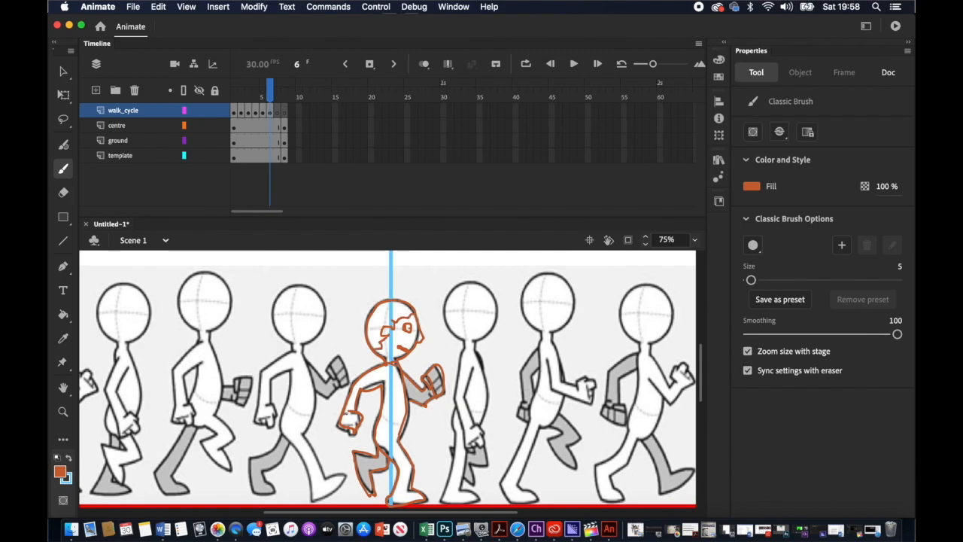
Step: Move the template image at frame 7 to X -339, Y 209, centring the second passing pose on the blue line
{"action": "left_click", "coordinate": [277, 99]}
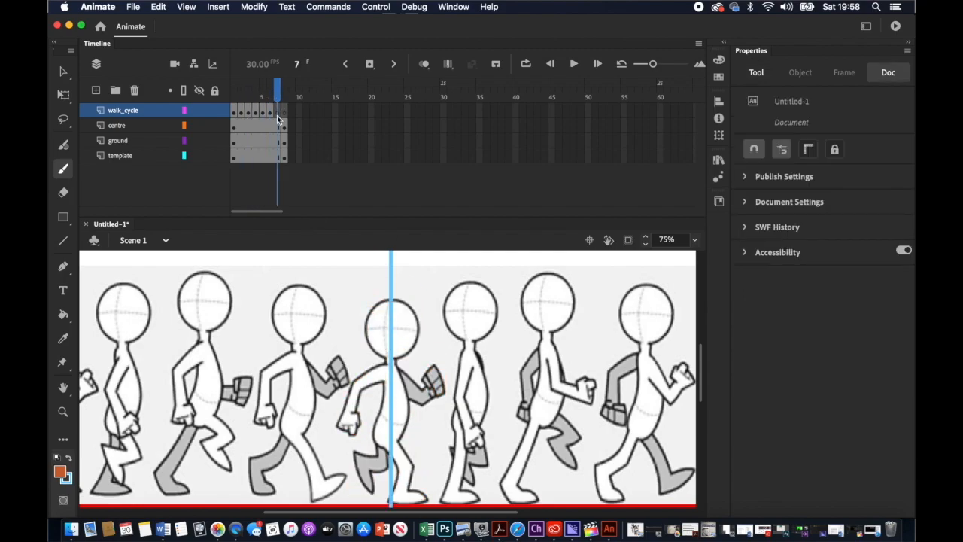
{"action": "left_click", "coordinate": [264, 158]}
{"action": "left_click", "coordinate": [277, 157]}
{"action": "key", "text": "v"}
{"action": "left_click_drag", "start_coordinate": [369, 268], "coordinate": [291, 255]}
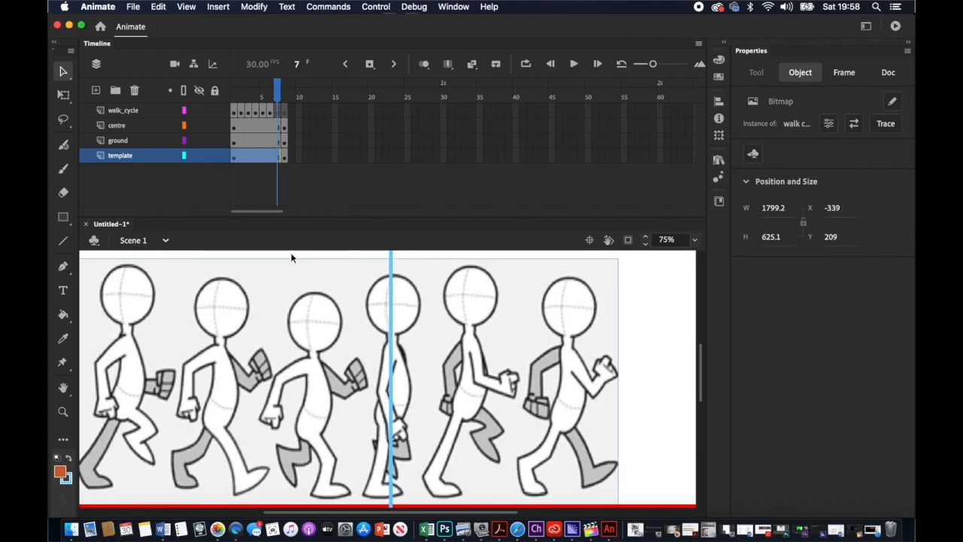
Step: Trace the second passing pose on frame 7 of the walk_cycle layer with the Classic Brush, adding facial features, hairline, ear and neckline
{"action": "key", "text": "b"}
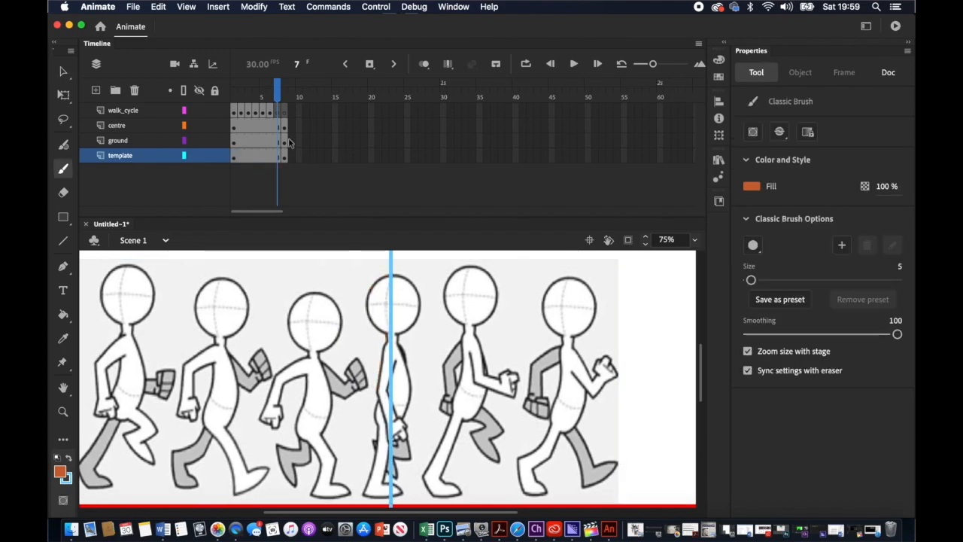
{"action": "left_click", "coordinate": [123, 109]}
{"action": "mouse_move", "coordinate": [390, 277]}
{"action": "left_mouse_down"}
{"action": "mouse_move", "coordinate": [380, 333]}
{"action": "mouse_move", "coordinate": [392, 442]}
{"action": "mouse_move", "coordinate": [390, 362]}
{"action": "mouse_move", "coordinate": [411, 399]}
{"action": "mouse_move", "coordinate": [410, 421]}
{"action": "mouse_move", "coordinate": [372, 481]}
{"action": "mouse_move", "coordinate": [380, 429]}
{"action": "left_mouse_up"}
{"action": "mouse_move", "coordinate": [369, 494]}
{"action": "left_mouse_down"}
{"action": "mouse_move", "coordinate": [385, 481]}
{"action": "mouse_move", "coordinate": [386, 442]}
{"action": "mouse_move", "coordinate": [392, 479]}
{"action": "left_mouse_up"}
{"action": "left_click", "coordinate": [158, 7]}
{"action": "left_click", "coordinate": [171, 21]}
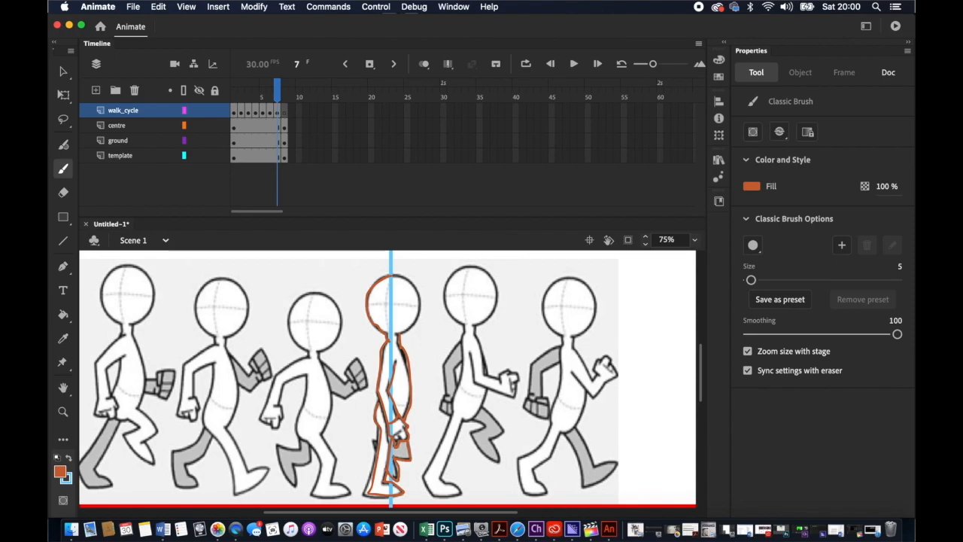
{"action": "mouse_move", "coordinate": [408, 300]}
{"action": "left_mouse_down"}
{"action": "mouse_move", "coordinate": [386, 310]}
{"action": "mouse_move", "coordinate": [417, 298]}
{"action": "mouse_move", "coordinate": [376, 325]}
{"action": "left_mouse_up"}
{"action": "left_click_drag", "start_coordinate": [389, 341], "coordinate": [399, 341]}
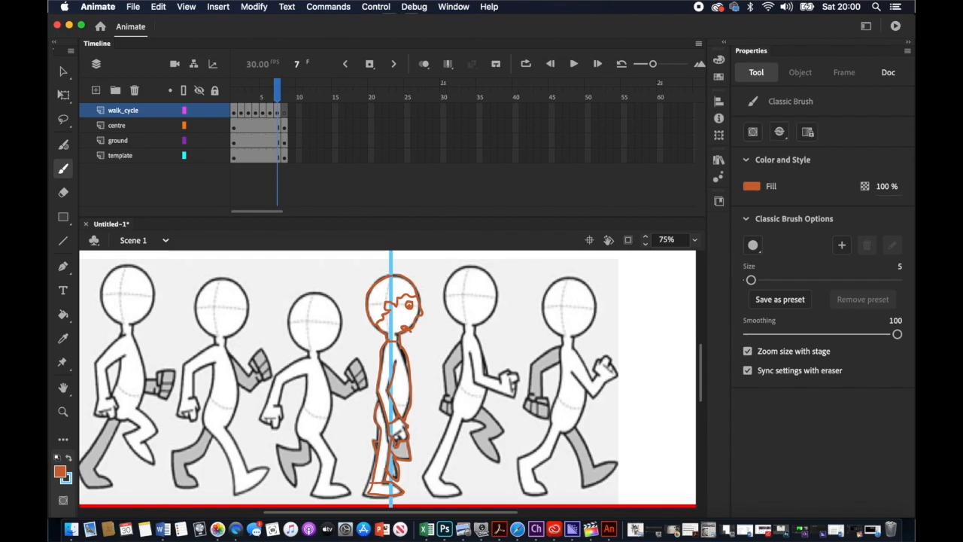
Step: Move the template image at frame 8 to X -515, Y 230, centring the second high-point pose on the blue line
{"action": "left_click", "coordinate": [285, 110]}
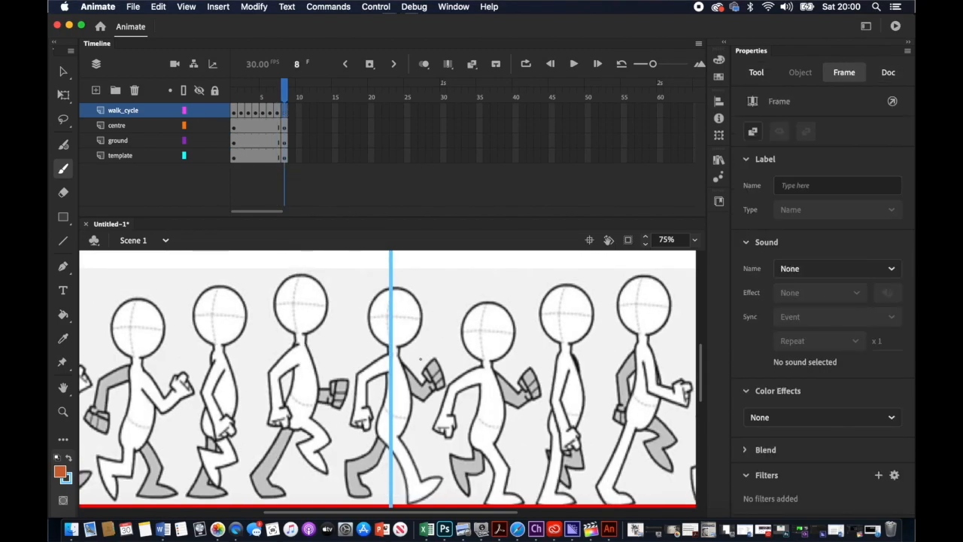
{"action": "left_click", "coordinate": [63, 71]}
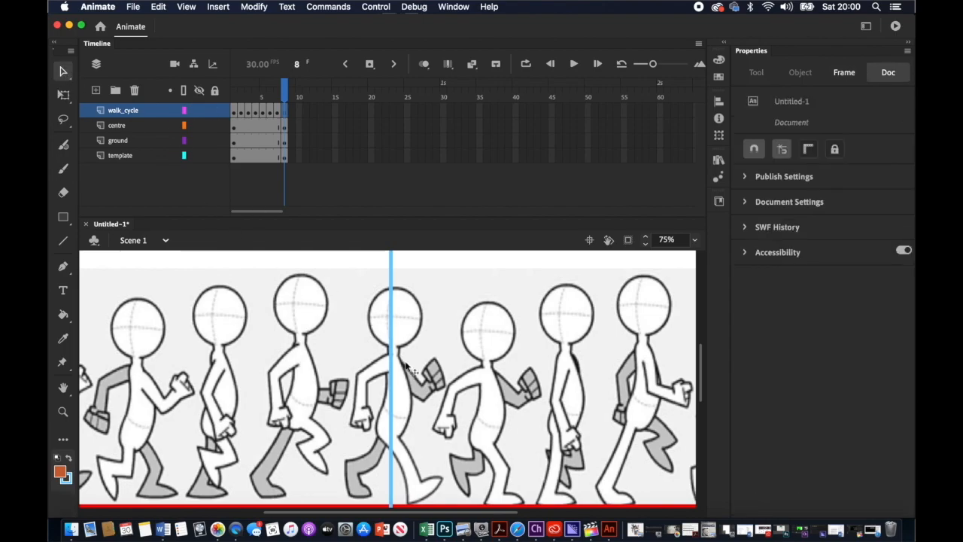
{"action": "left_click_drag", "start_coordinate": [407, 366], "coordinate": [310, 365]}
{"action": "left_click", "coordinate": [278, 96]}
{"action": "left_click", "coordinate": [285, 95]}
{"action": "left_click_drag", "start_coordinate": [472, 360], "coordinate": [314, 354]}
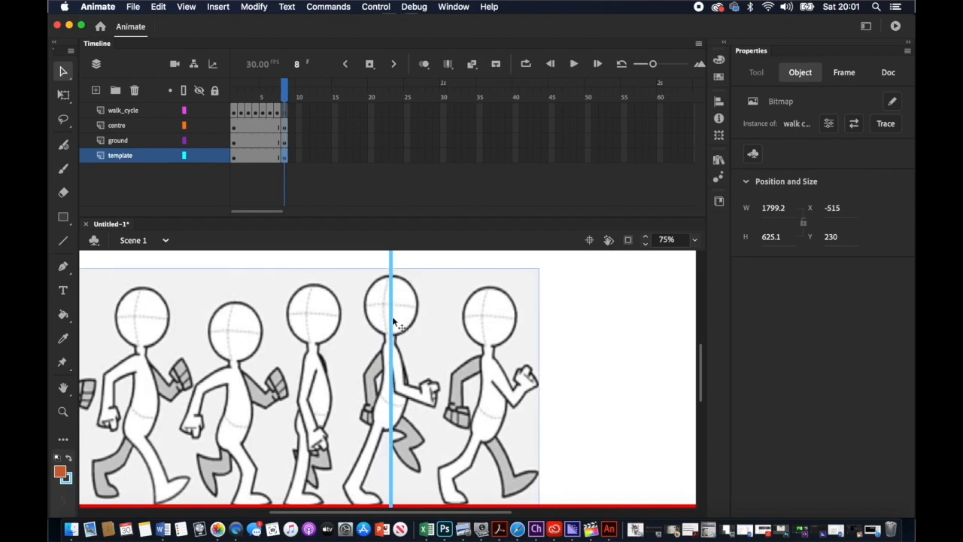
{"action": "left_click", "coordinate": [285, 156]}
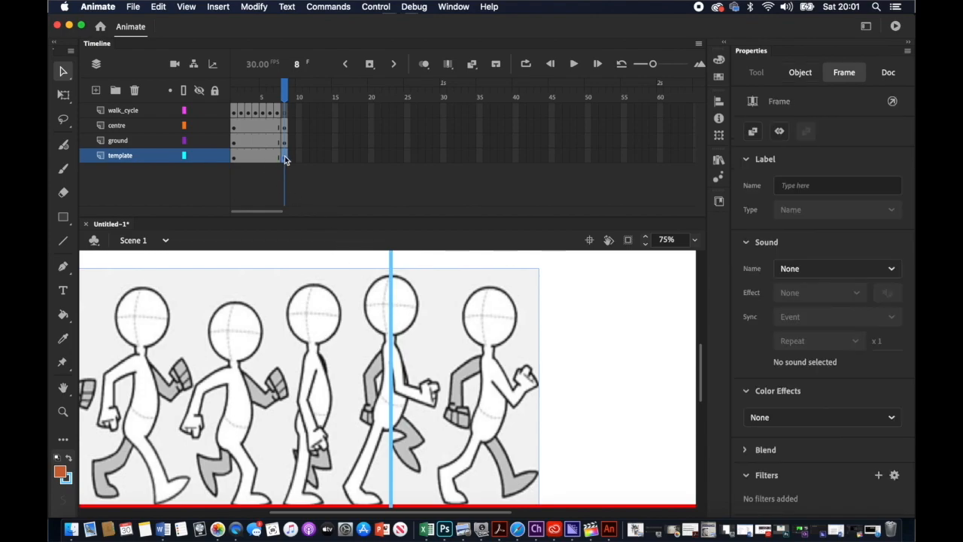
{"action": "left_click", "coordinate": [272, 100]}
{"action": "left_click_drag", "start_coordinate": [272, 101], "coordinate": [289, 101]}
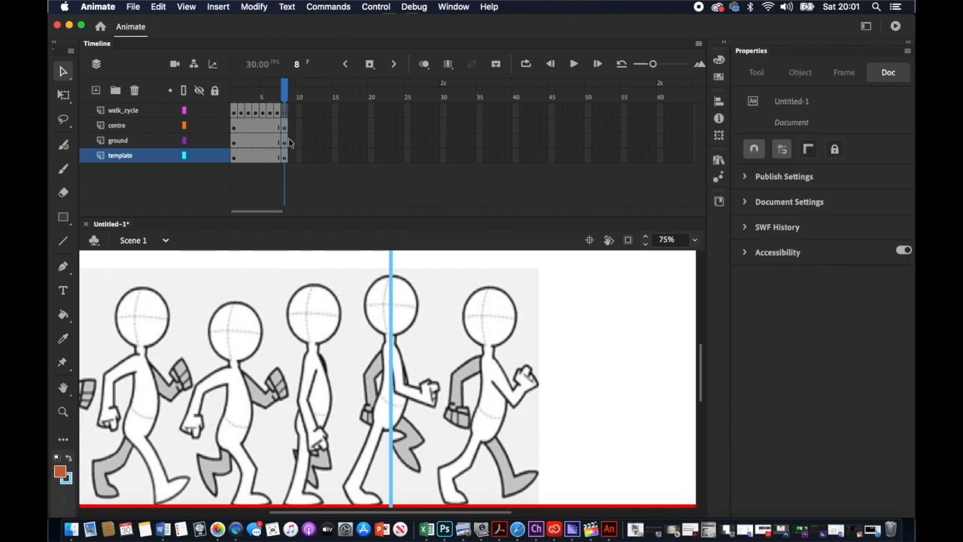
{"action": "left_click", "coordinate": [285, 155]}
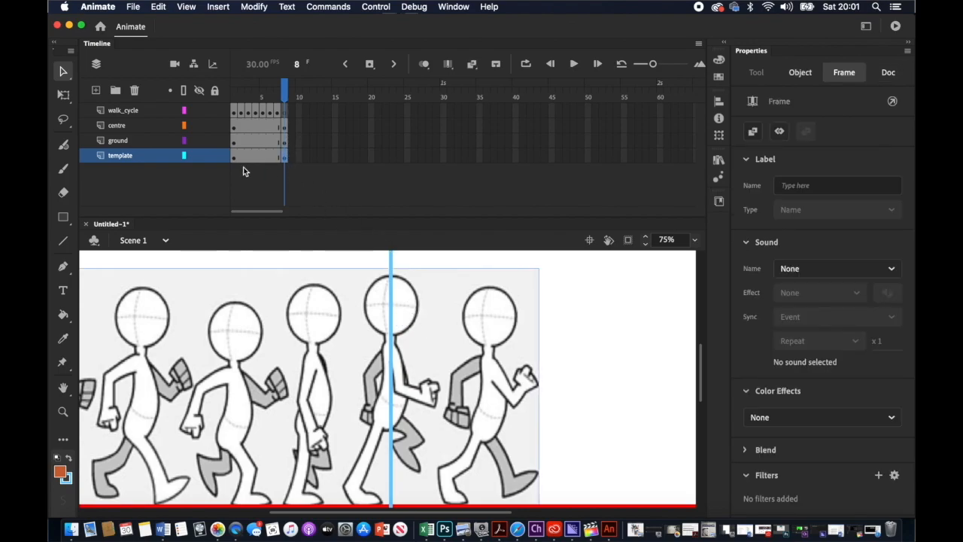
{"action": "left_click", "coordinate": [64, 168]}
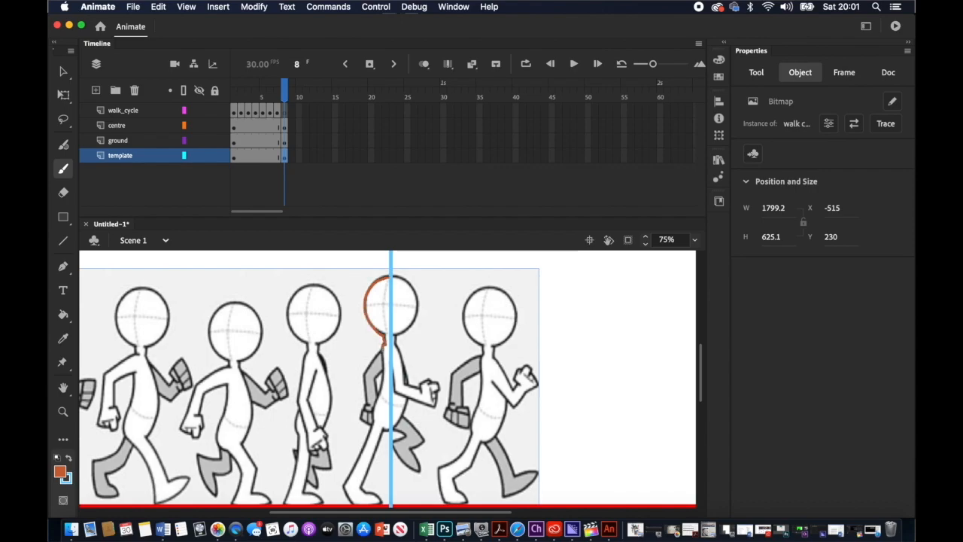
{"action": "left_click_drag", "start_coordinate": [382, 349], "coordinate": [384, 366]}
{"action": "key", "text": "super+z"}
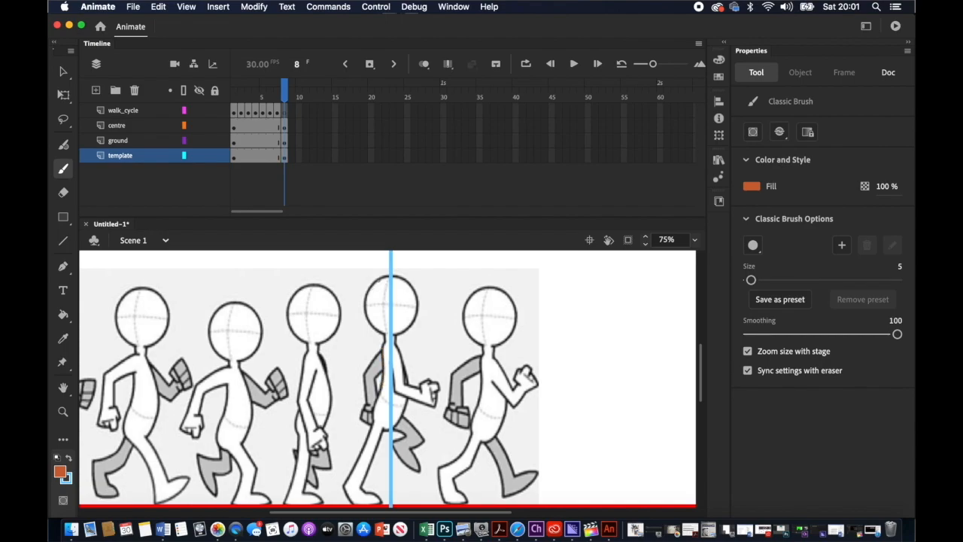
Step: Trace the head, torso, arms and legs of the second high-point pose on frame 8 of the walk_cycle layer with the Classic Brush
{"action": "mouse_move", "coordinate": [390, 277]}
{"action": "left_mouse_down"}
{"action": "mouse_move", "coordinate": [366, 320]}
{"action": "mouse_move", "coordinate": [384, 343]}
{"action": "left_mouse_up"}
{"action": "key", "text": "super+z"}
{"action": "left_click", "coordinate": [285, 111]}
{"action": "mouse_move", "coordinate": [393, 276]}
{"action": "left_mouse_down"}
{"action": "mouse_move", "coordinate": [377, 333]}
{"action": "mouse_move", "coordinate": [379, 389]}
{"action": "left_mouse_up"}
{"action": "mouse_move", "coordinate": [382, 351]}
{"action": "left_mouse_down"}
{"action": "mouse_move", "coordinate": [366, 384]}
{"action": "mouse_move", "coordinate": [345, 486]}
{"action": "left_mouse_up"}
{"action": "left_click_drag", "start_coordinate": [383, 429], "coordinate": [362, 487]}
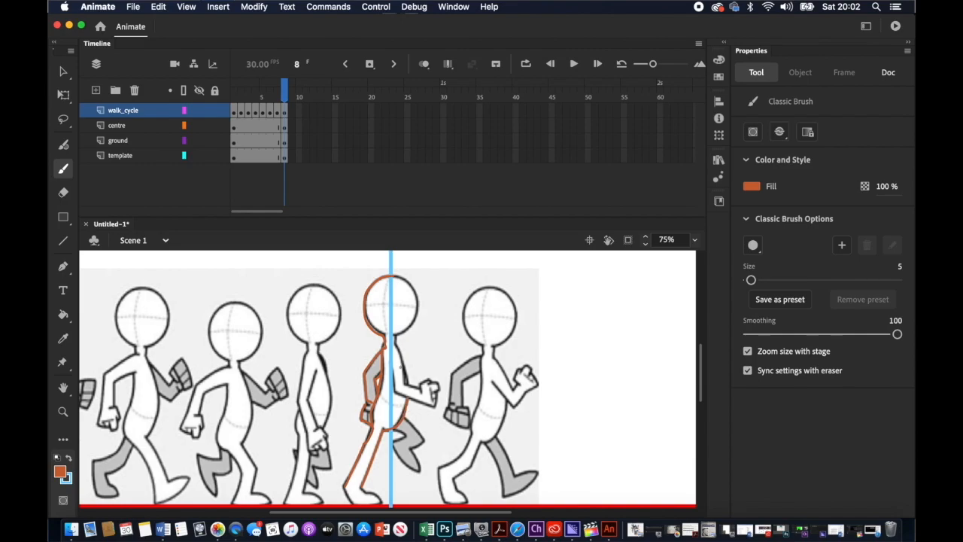
{"action": "mouse_move", "coordinate": [395, 344]}
{"action": "left_mouse_down"}
{"action": "mouse_move", "coordinate": [406, 380]}
{"action": "mouse_move", "coordinate": [439, 406]}
{"action": "mouse_move", "coordinate": [411, 385]}
{"action": "left_mouse_up"}
{"action": "mouse_move", "coordinate": [406, 420]}
{"action": "left_mouse_down"}
{"action": "mouse_move", "coordinate": [402, 461]}
{"action": "mouse_move", "coordinate": [391, 428]}
{"action": "mouse_move", "coordinate": [356, 453]}
{"action": "mouse_move", "coordinate": [363, 436]}
{"action": "left_mouse_up"}
Step: Add a nose, eye, mouth, hairline, ear and neckline to the frame 8 figure
{"action": "scroll", "coordinate": [388, 431], "scroll_direction": "down", "scroll_amount": 3}
{"action": "scroll", "coordinate": [366, 441], "scroll_direction": "up", "scroll_amount": 7}
{"action": "left_click_drag", "start_coordinate": [421, 398], "coordinate": [419, 380]}
{"action": "left_click", "coordinate": [158, 7]}
{"action": "left_click", "coordinate": [163, 21]}
{"action": "mouse_move", "coordinate": [399, 412]}
{"action": "left_mouse_down"}
{"action": "mouse_move", "coordinate": [419, 395]}
{"action": "mouse_move", "coordinate": [392, 353]}
{"action": "left_mouse_up"}
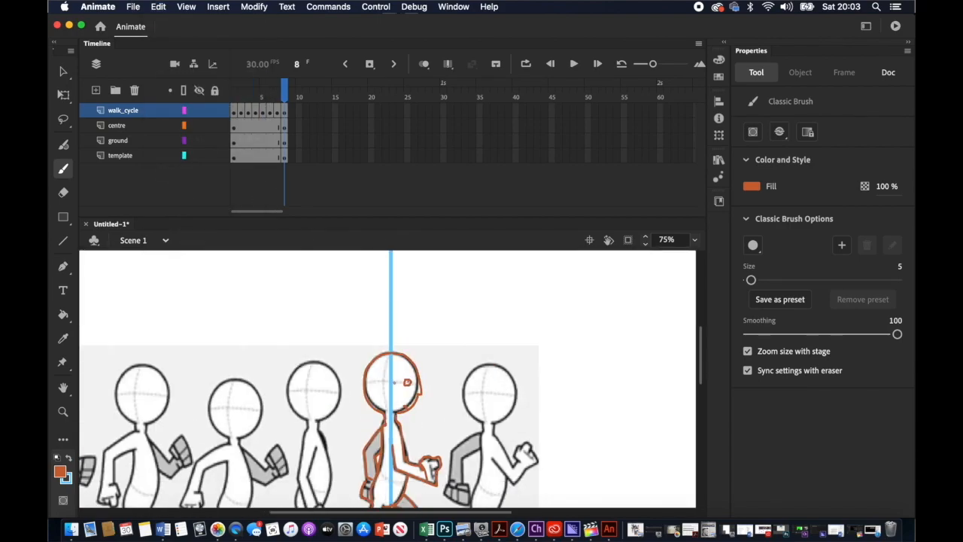
{"action": "scroll", "coordinate": [371, 485], "scroll_direction": "down", "scroll_amount": 5}
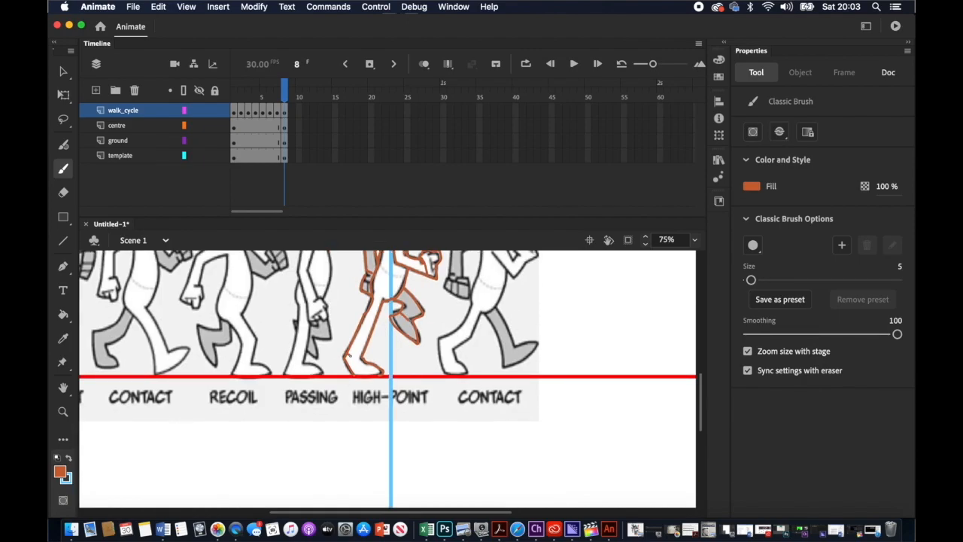
{"action": "scroll", "coordinate": [462, 336], "scroll_direction": "up", "scroll_amount": 5}
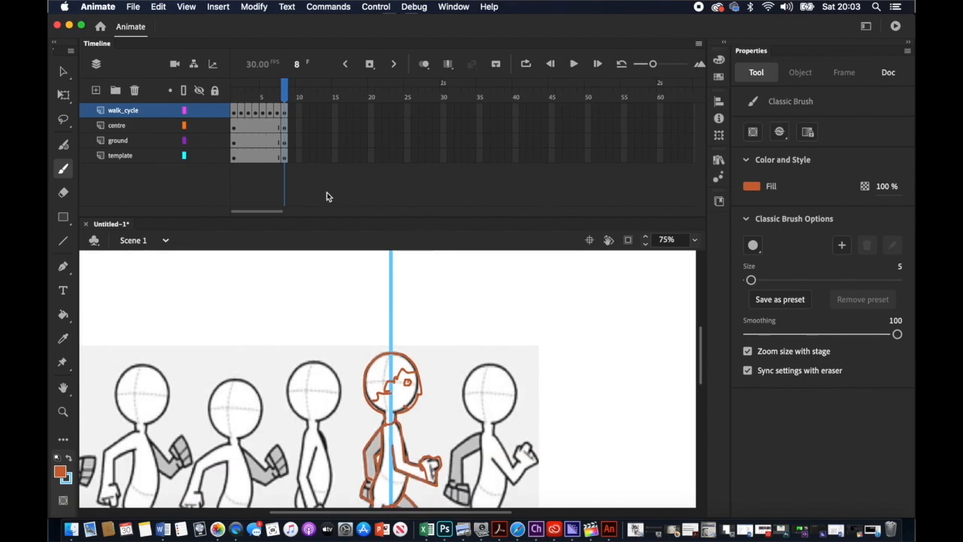
Step: Hide the template layer and preview the walk cycle with looped playback across frames 1 to 8
{"action": "left_click", "coordinate": [199, 155]}
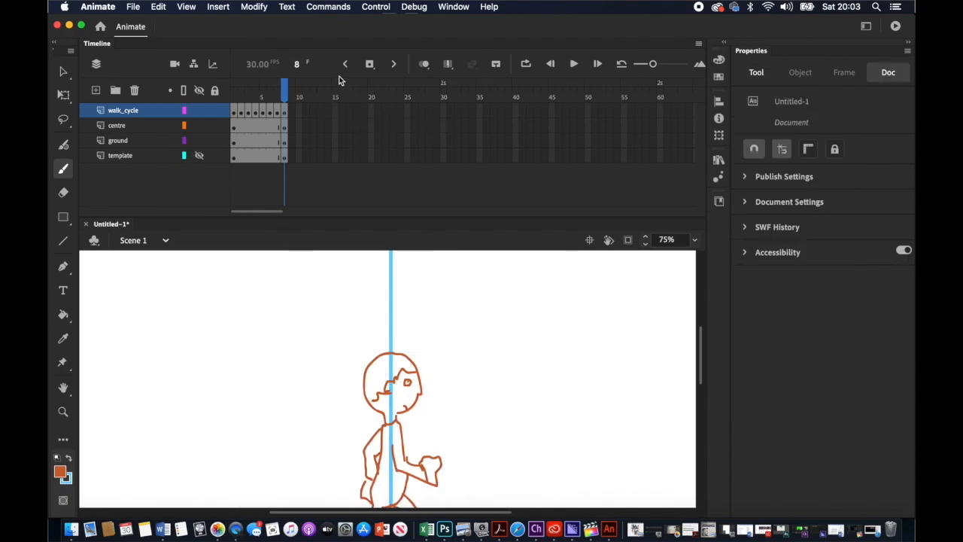
{"action": "left_click", "coordinate": [526, 65]}
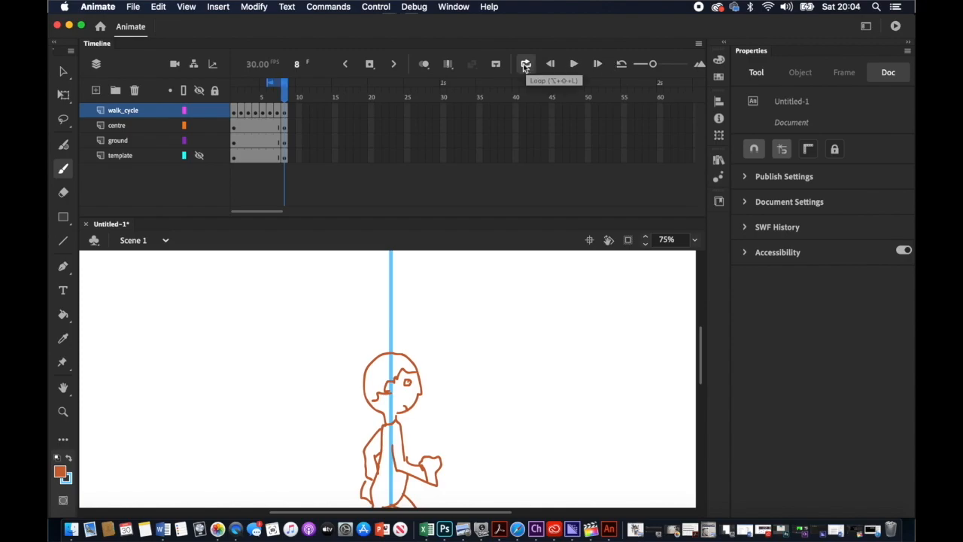
{"action": "left_click_drag", "start_coordinate": [269, 84], "coordinate": [232, 84]}
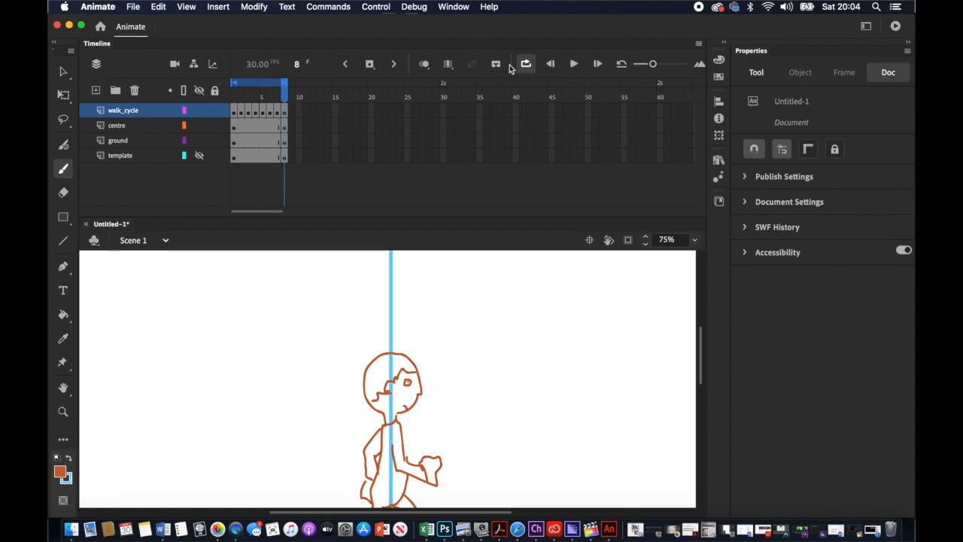
{"action": "left_click", "coordinate": [574, 64]}
{"action": "scroll", "coordinate": [535, 278], "scroll_direction": "down", "scroll_amount": 4}
{"action": "scroll", "coordinate": [535, 278], "scroll_direction": "up", "scroll_amount": 4}
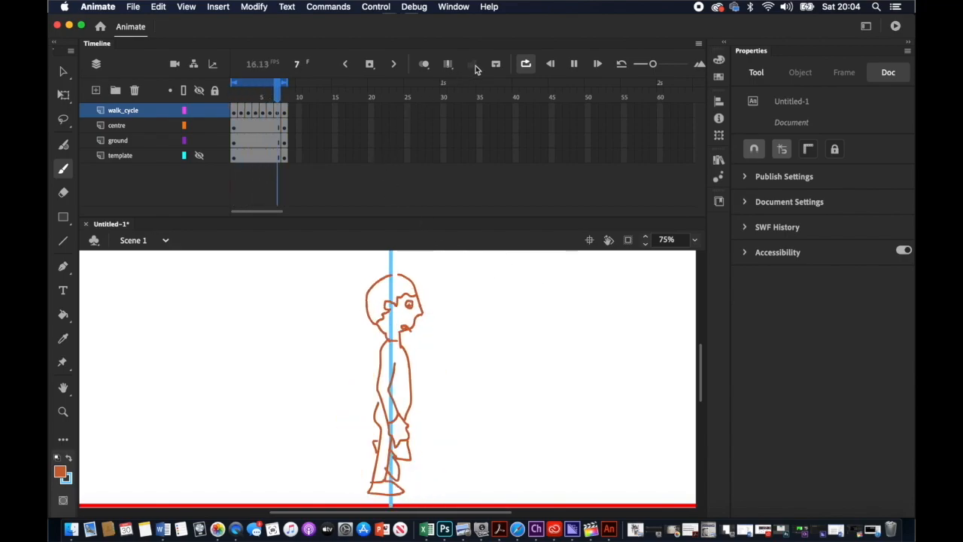
{"action": "left_click", "coordinate": [574, 63]}
Step: Set the document's frame rate to 6 fps and preview the looped walk cycle at that speed
{"action": "left_click", "coordinate": [254, 7]}
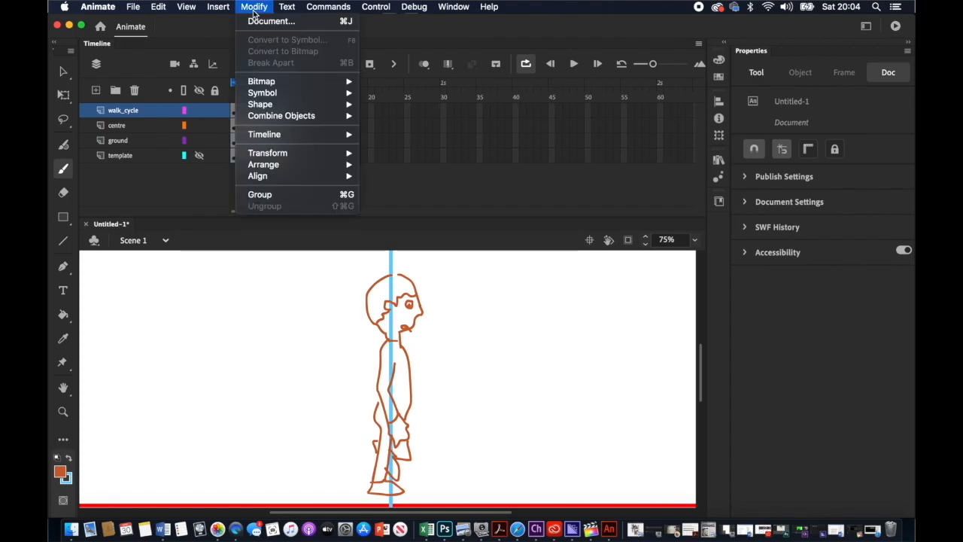
{"action": "left_click", "coordinate": [256, 28]}
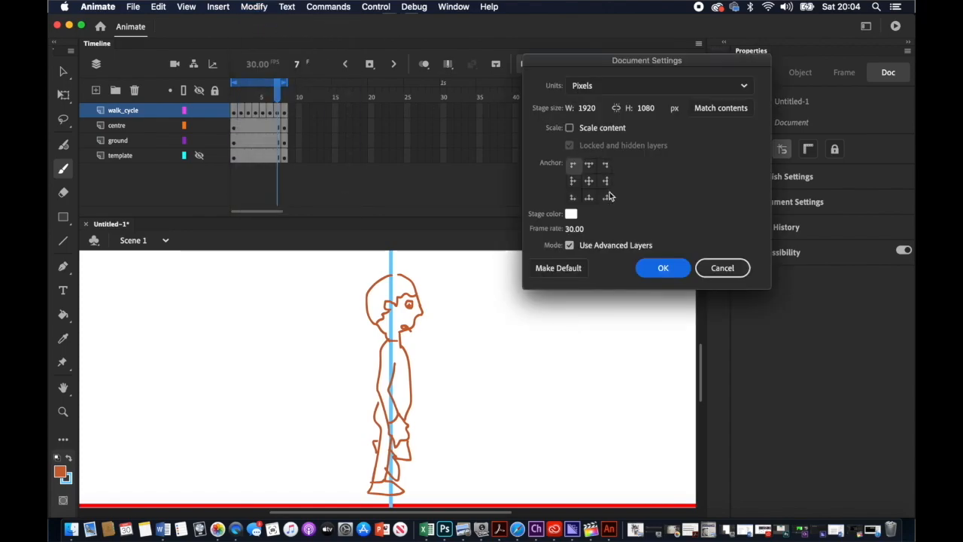
{"action": "left_click", "coordinate": [571, 229]}
{"action": "type", "text": "6"}
{"action": "key", "text": "Return"}
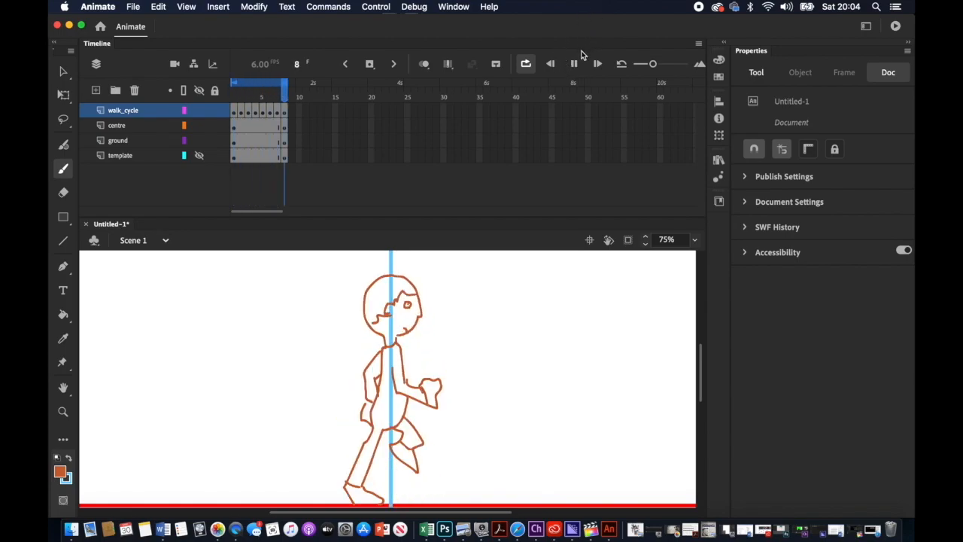
{"action": "left_click", "coordinate": [575, 64]}
Step: Delete the template, ground and centre layers, keeping only walk_cycle
{"action": "left_click", "coordinate": [143, 124]}
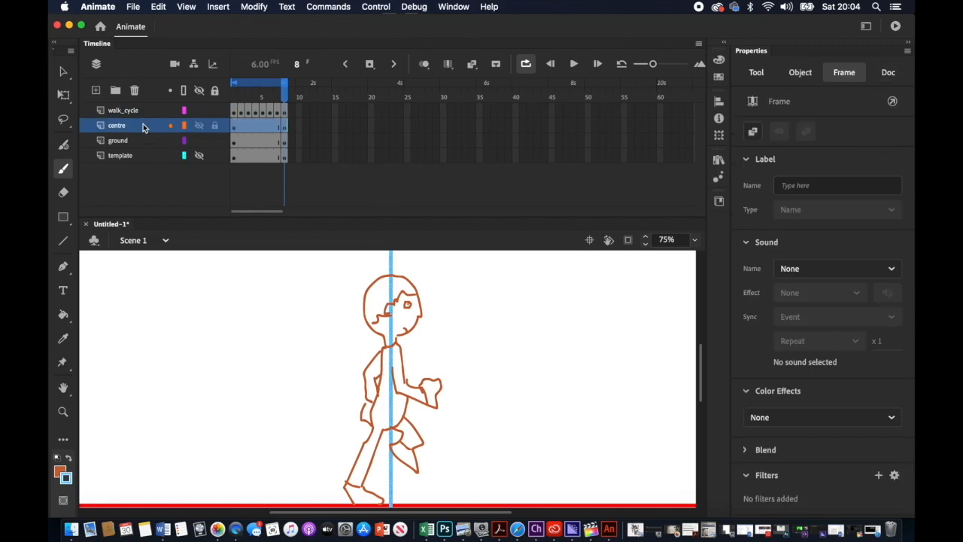
{"action": "left_click", "coordinate": [145, 159]}
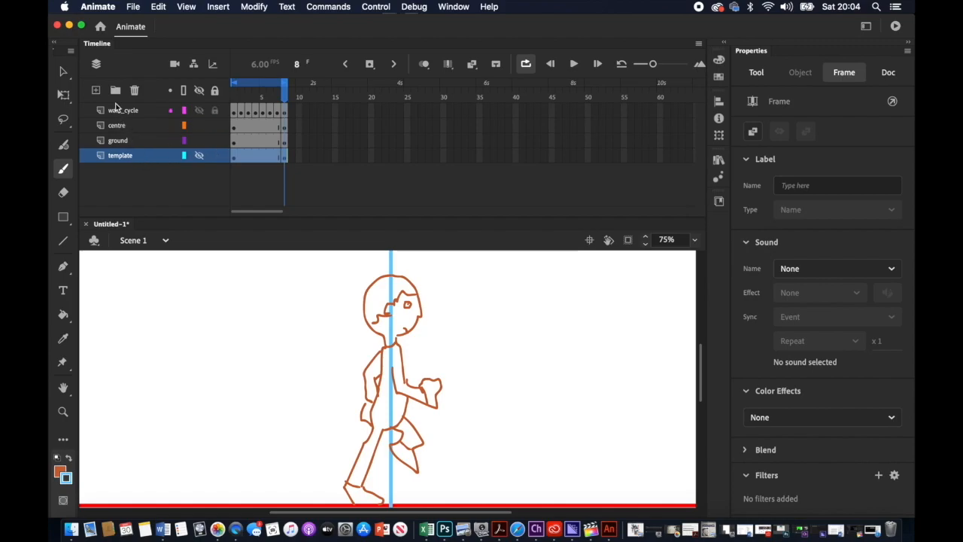
{"action": "left_click", "coordinate": [134, 90]}
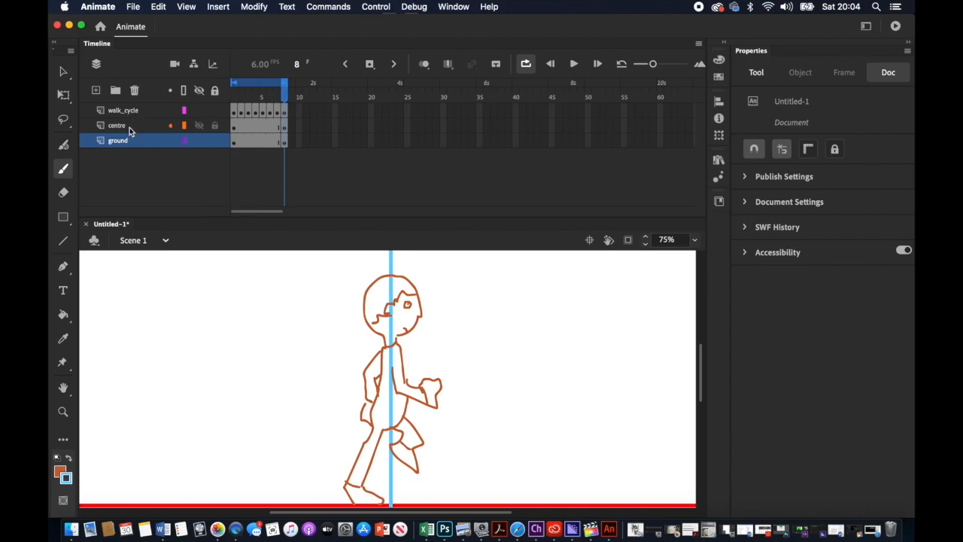
{"action": "left_click", "coordinate": [134, 90]}
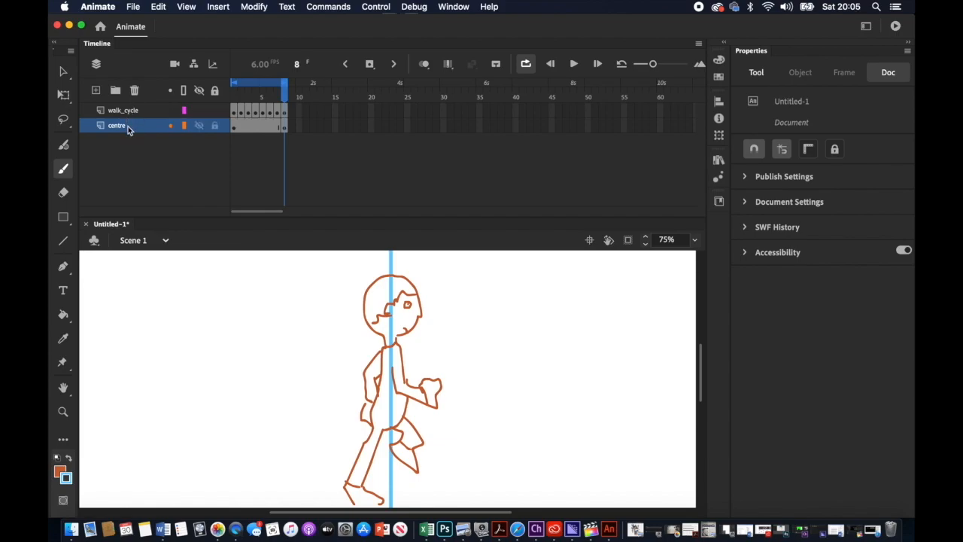
{"action": "left_click", "coordinate": [128, 127]}
{"action": "left_click", "coordinate": [134, 91]}
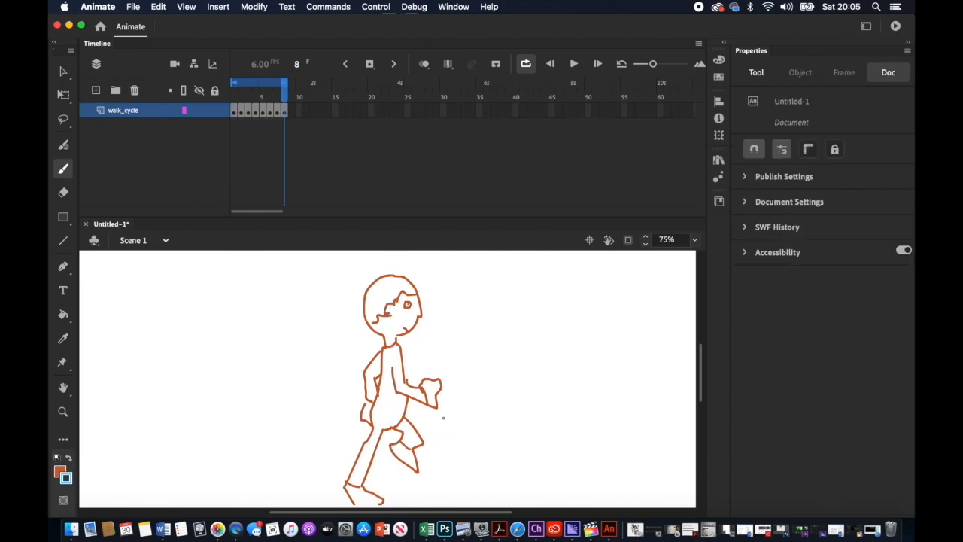
Step: Play the walk cycle from frame 1 without the guide layers and return to frame 1
{"action": "left_click_drag", "start_coordinate": [286, 96], "coordinate": [209, 108]}
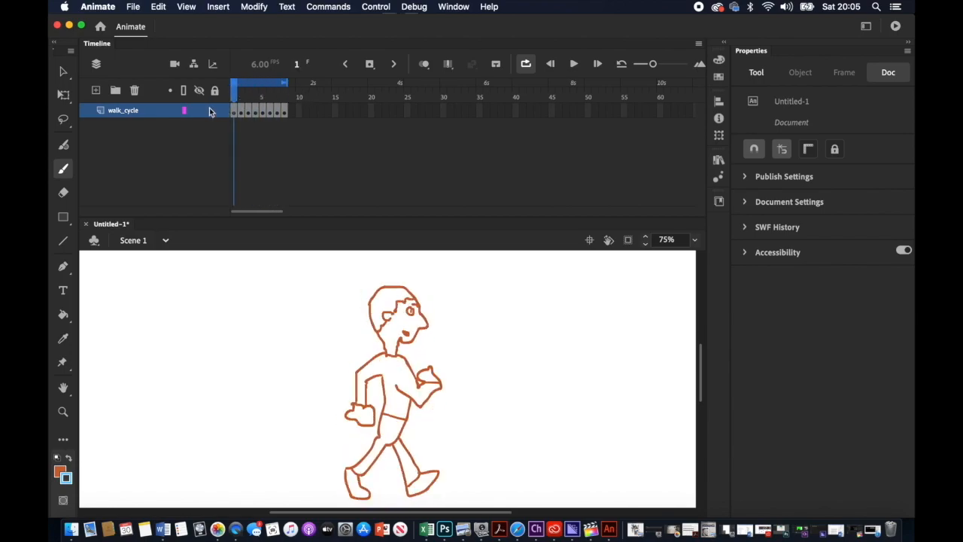
{"action": "left_click", "coordinate": [575, 65]}
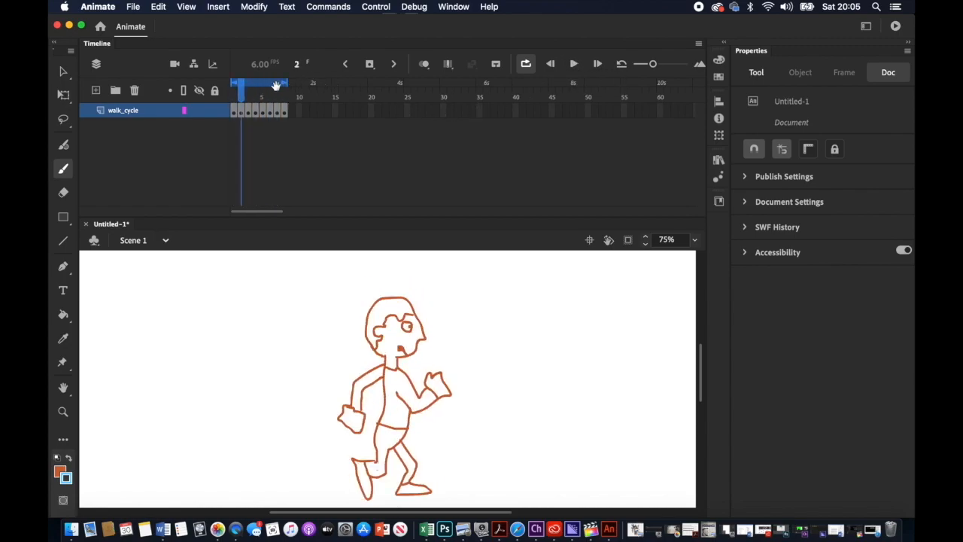
{"action": "left_click", "coordinate": [234, 93]}
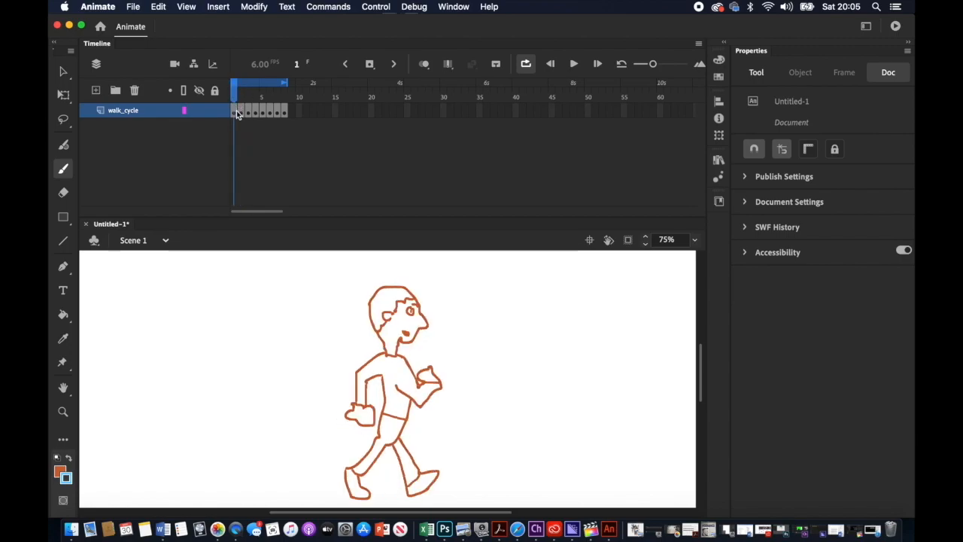
Step: Recolour the frame 1 figure's outline to dark grey #323232, undoing any wrongly picked fill colours
{"action": "left_click", "coordinate": [235, 111]}
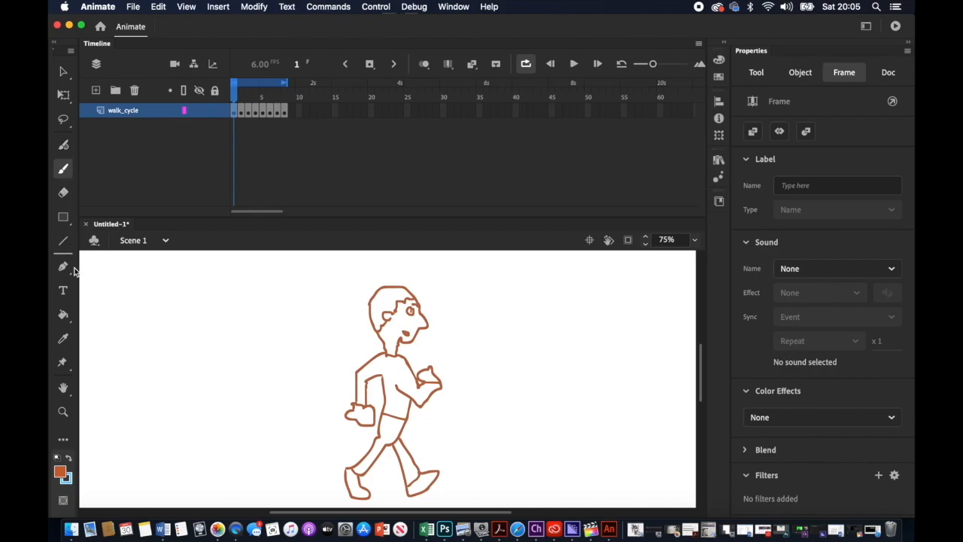
{"action": "left_click", "coordinate": [63, 315]}
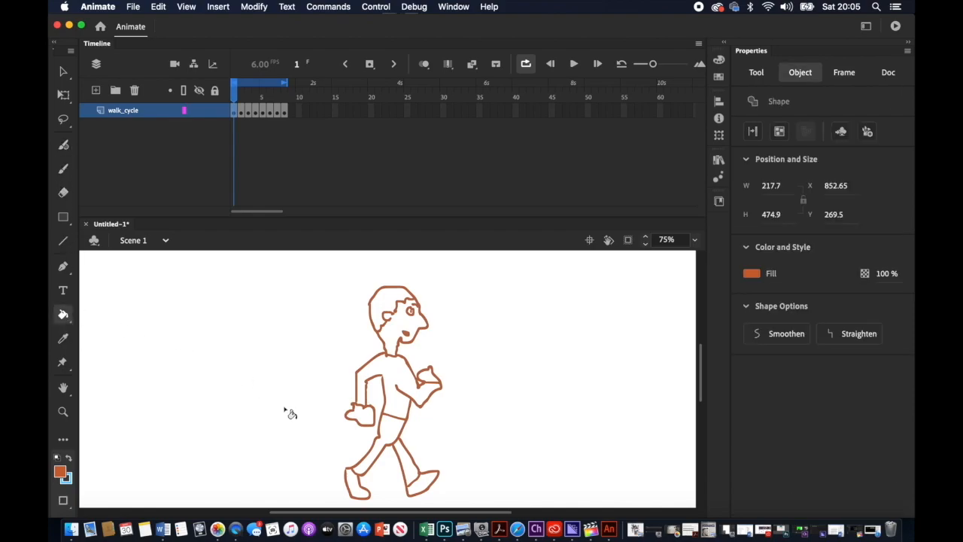
{"action": "left_click", "coordinate": [63, 472]}
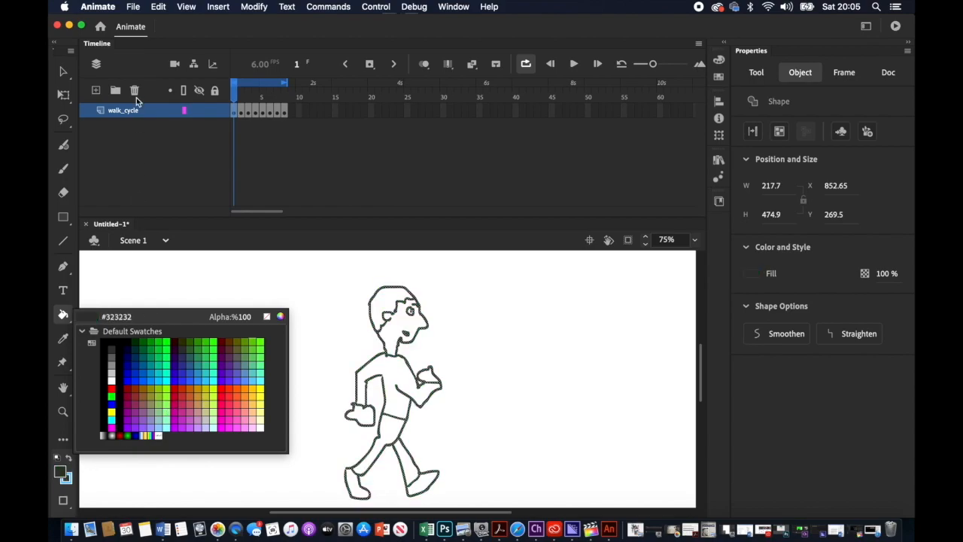
{"action": "left_click", "coordinate": [159, 6]}
{"action": "left_click", "coordinate": [161, 21]}
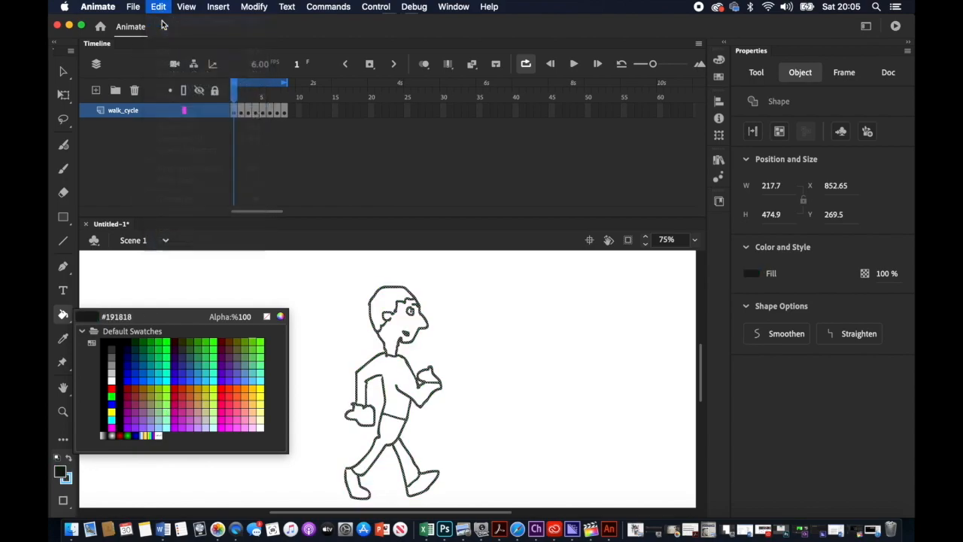
{"action": "left_click", "coordinate": [159, 6]}
{"action": "left_click", "coordinate": [164, 21]}
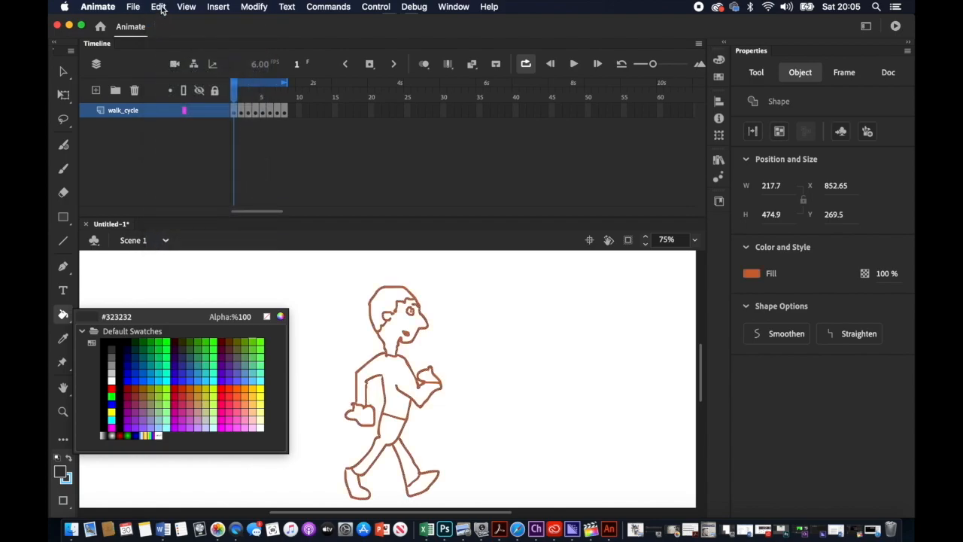
{"action": "left_click", "coordinate": [154, 197]}
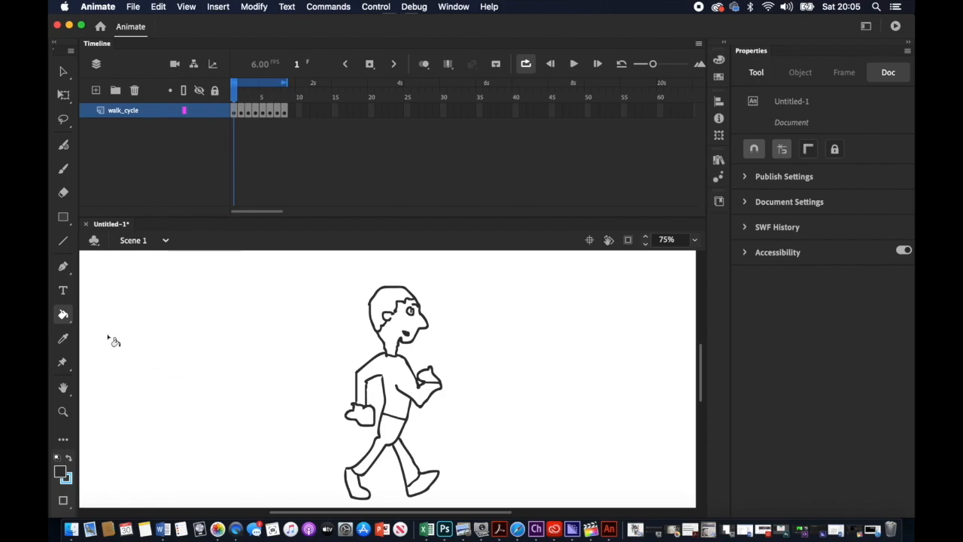
Step: Recolour the whole frame 2 figure's outline to black using the fill colour
{"action": "left_click", "coordinate": [241, 111]}
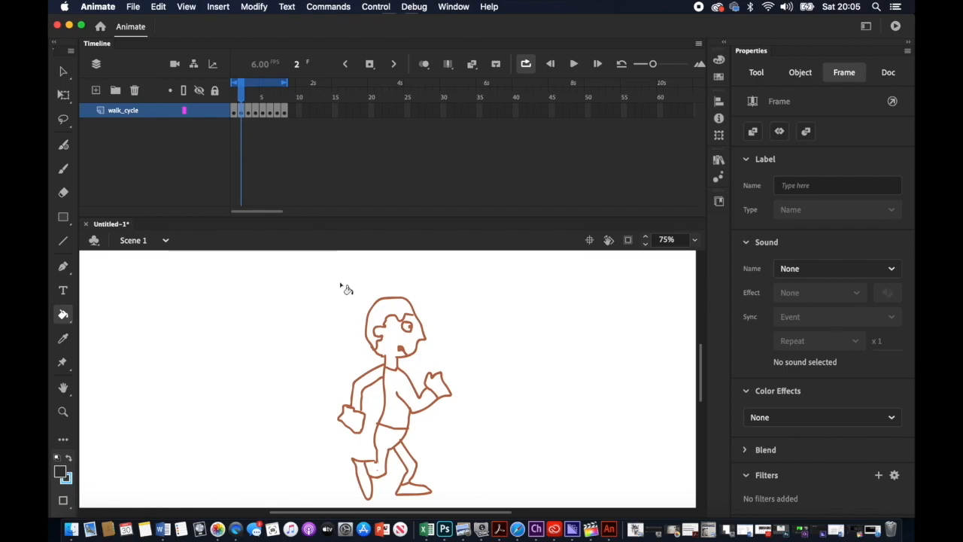
{"action": "left_click", "coordinate": [63, 72]}
{"action": "left_click", "coordinate": [240, 110]}
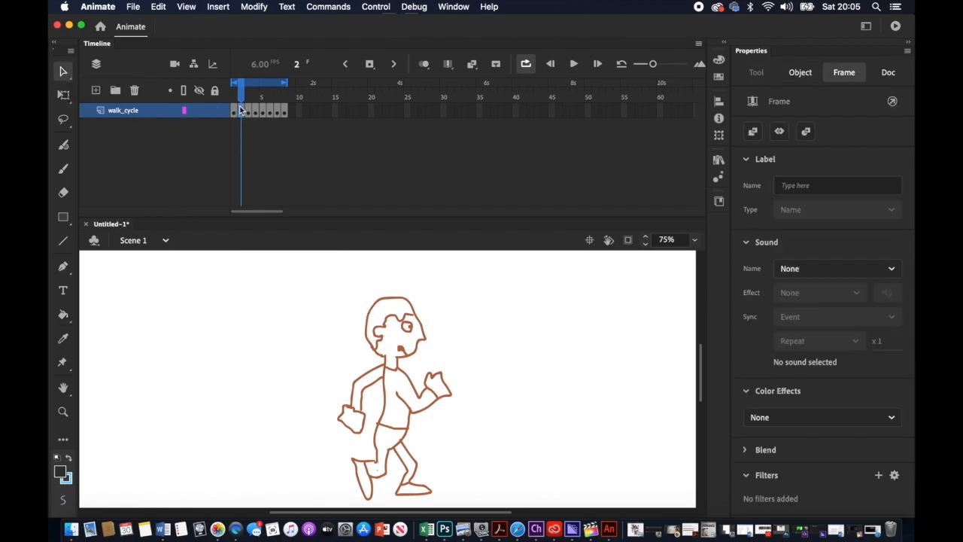
{"action": "left_click", "coordinate": [59, 472]}
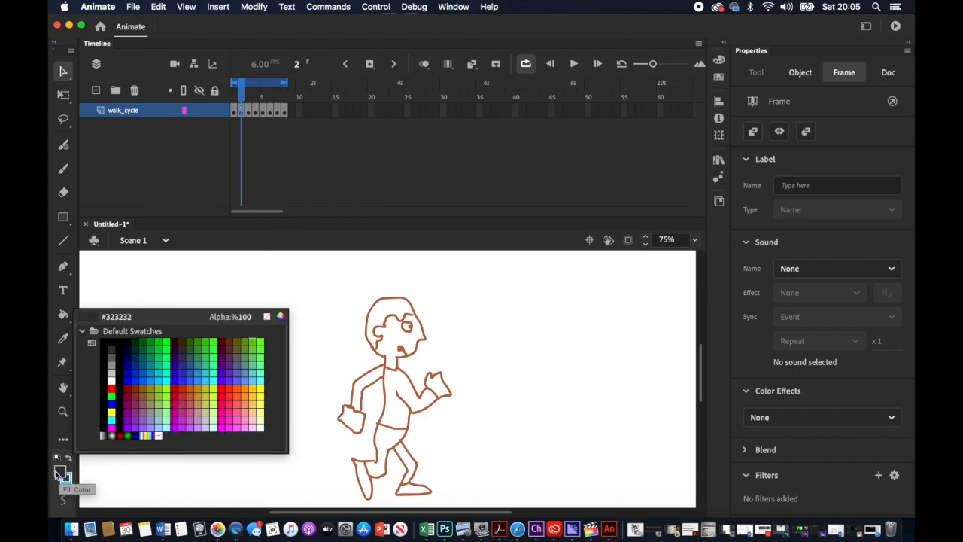
{"action": "left_click", "coordinate": [113, 345]}
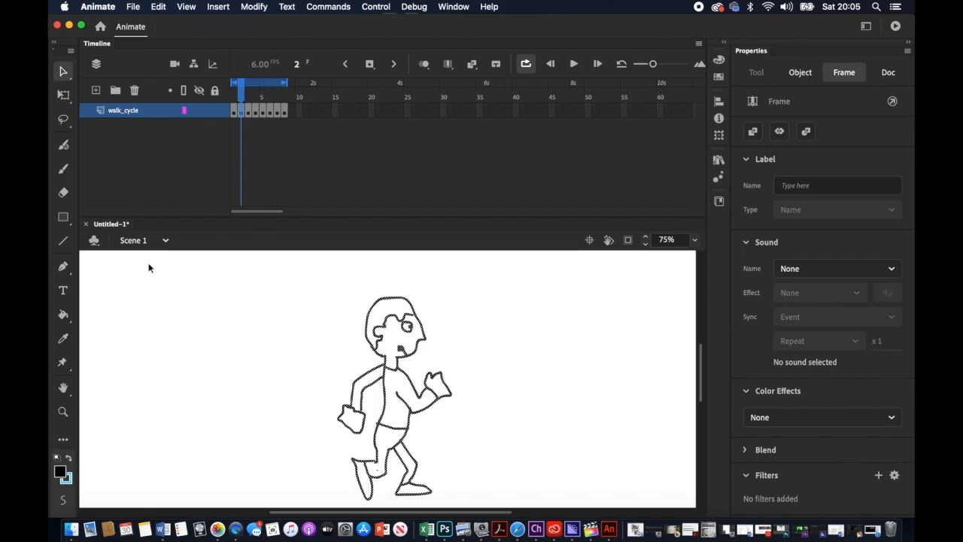
Step: Recolour the figure outlines on frames 3 and 4 to black #000000
{"action": "left_click", "coordinate": [249, 110]}
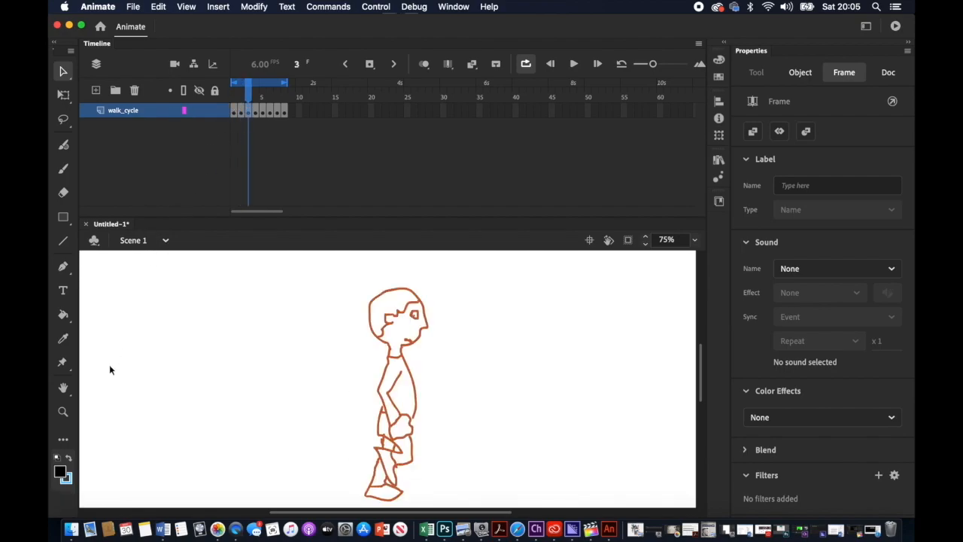
{"action": "left_click", "coordinate": [59, 472]}
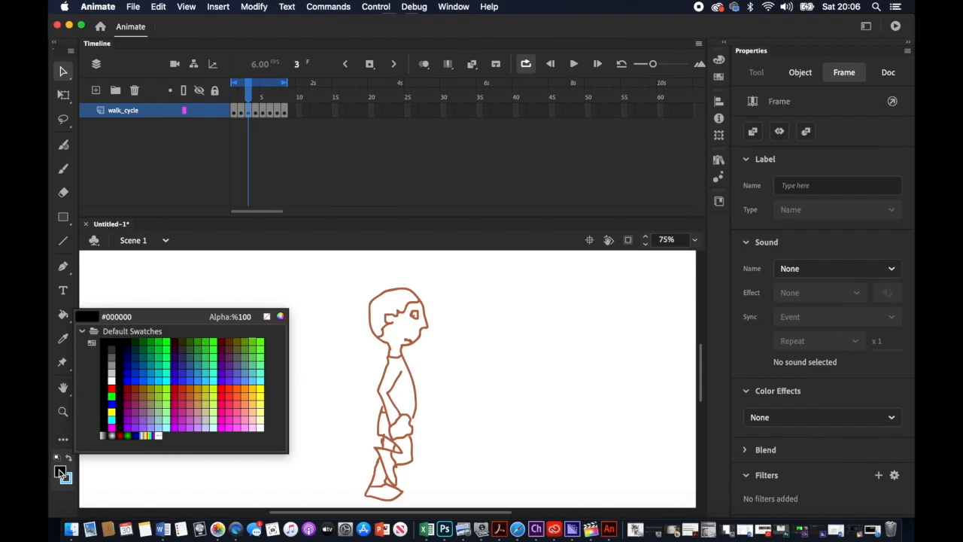
{"action": "left_click", "coordinate": [112, 344]}
{"action": "left_click", "coordinate": [258, 110]}
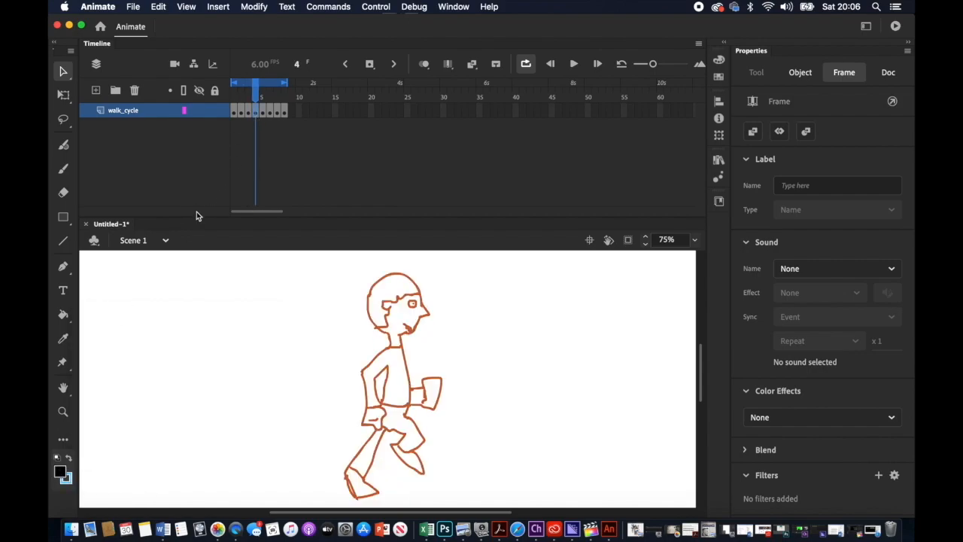
{"action": "left_click", "coordinate": [61, 473]}
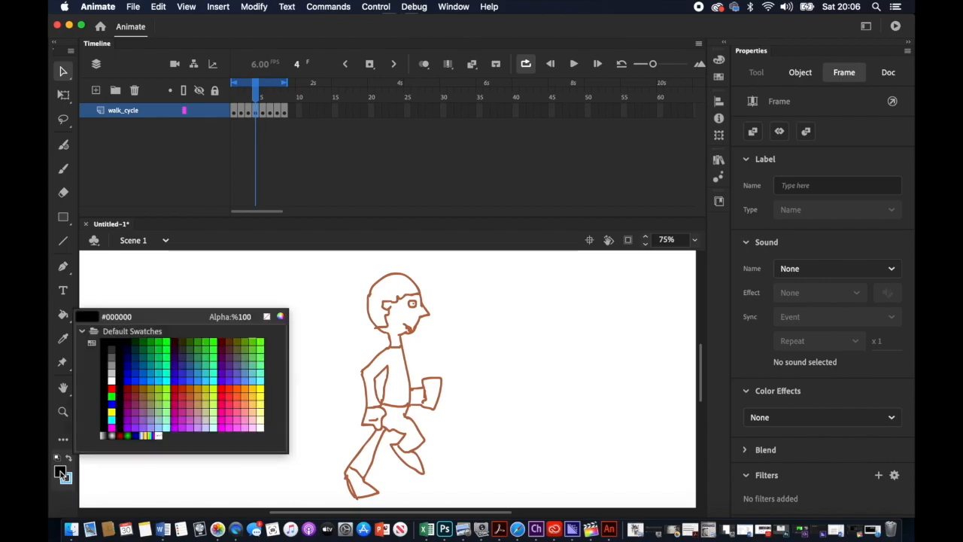
{"action": "left_click", "coordinate": [110, 345]}
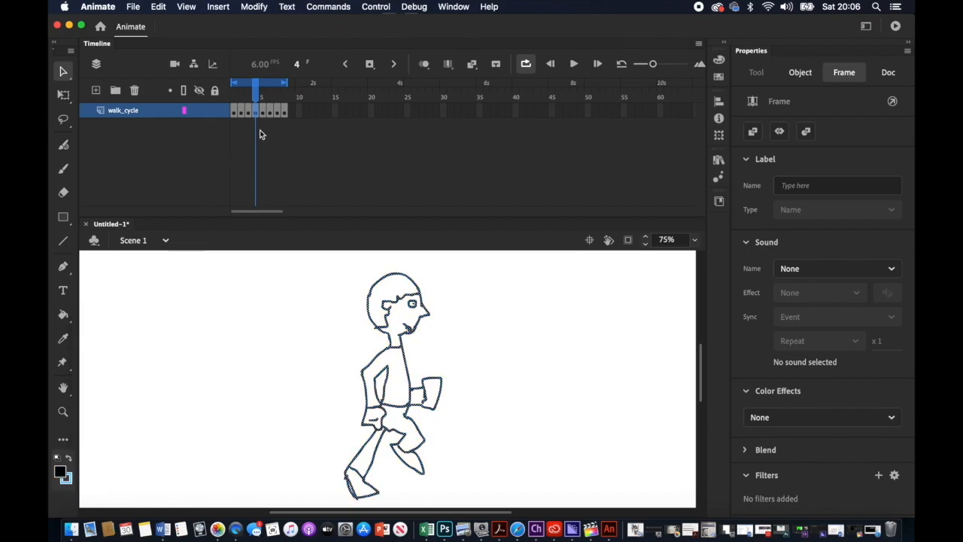
Step: Recolour the figure outlines on frames 5 and 6 to black using the fill colour
{"action": "left_click", "coordinate": [264, 111]}
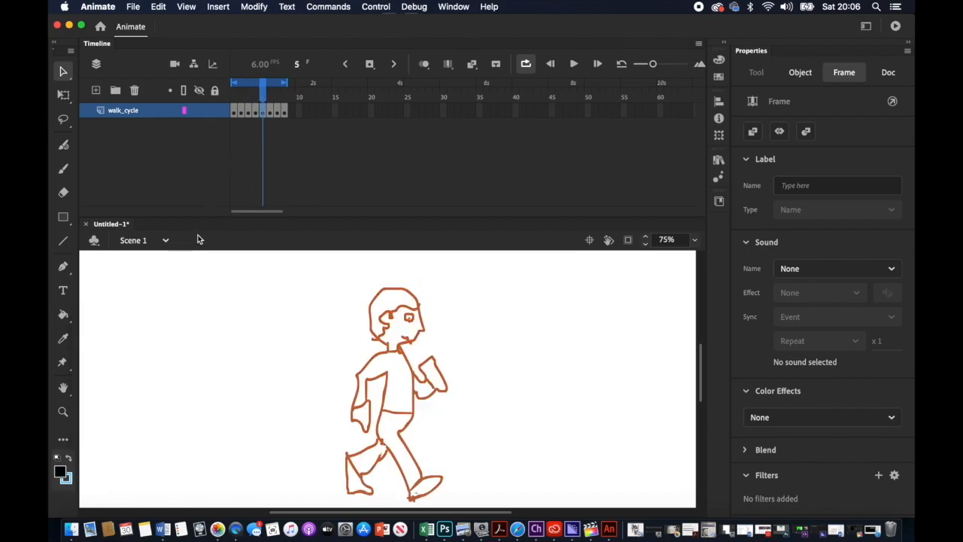
{"action": "left_click", "coordinate": [61, 473]}
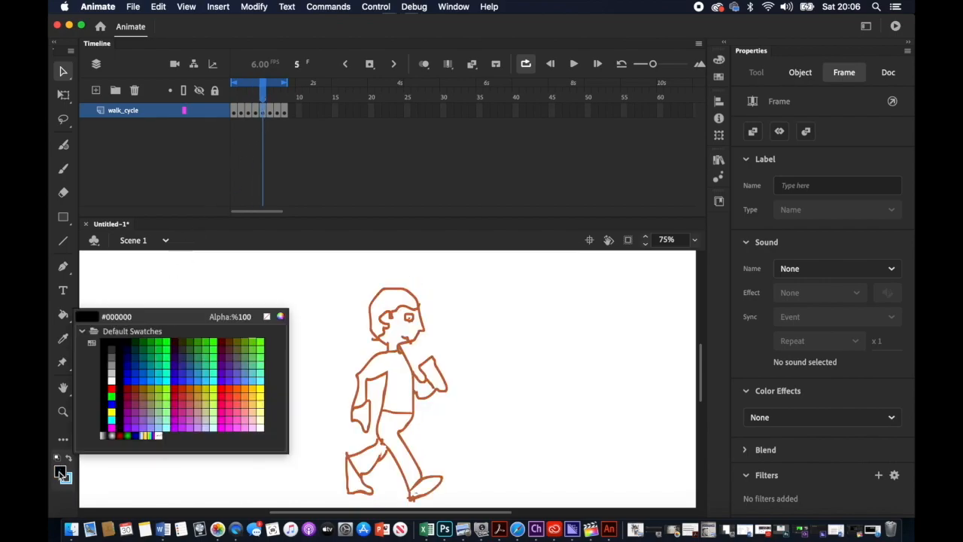
{"action": "left_click", "coordinate": [110, 345]}
{"action": "left_click", "coordinate": [272, 111]}
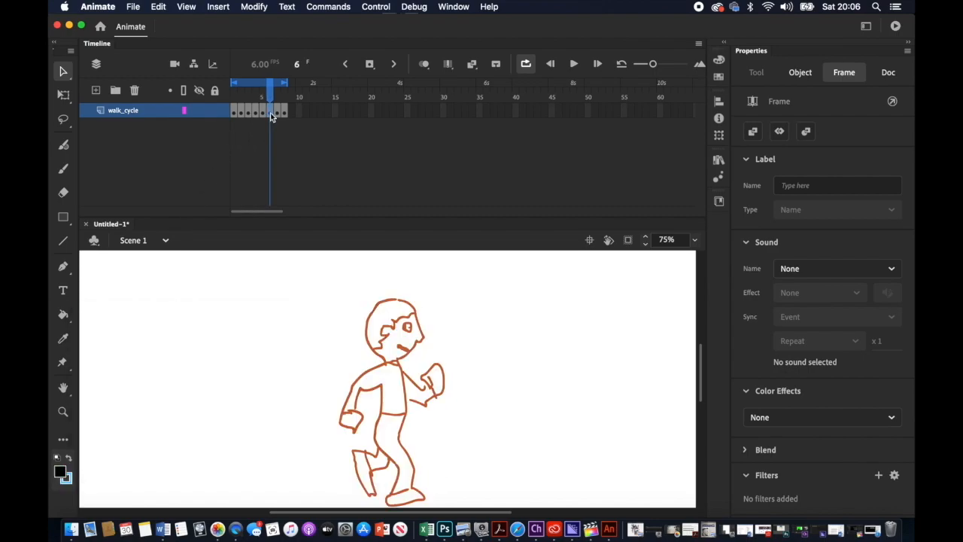
{"action": "left_click", "coordinate": [61, 473]}
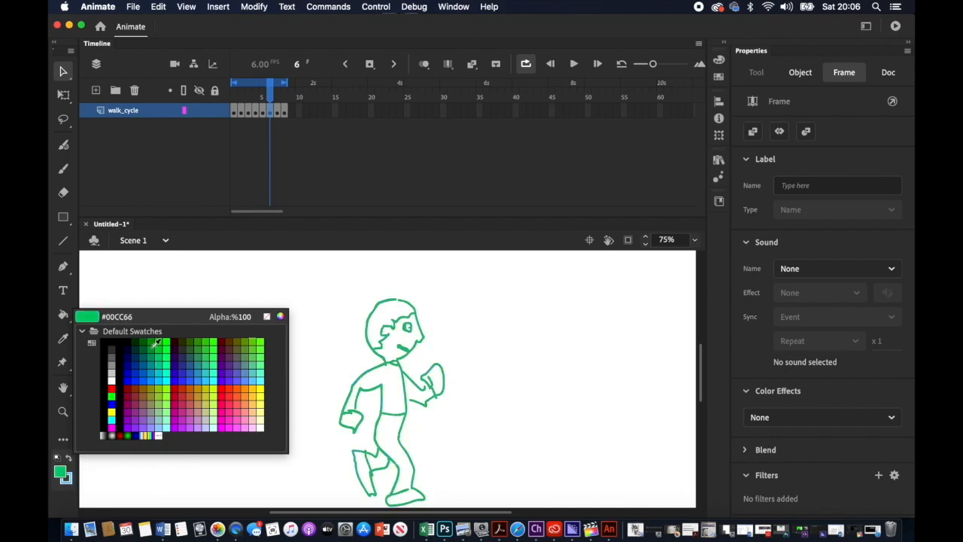
{"action": "left_click", "coordinate": [109, 345]}
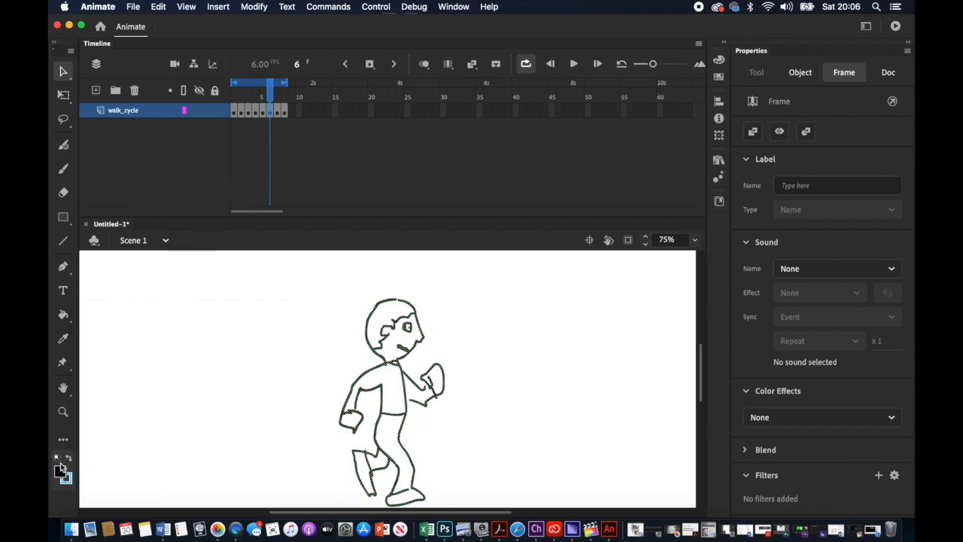
Step: Recolour the figure outlines on frames 7 and 8 to black and deselect the artwork
{"action": "left_click", "coordinate": [277, 113]}
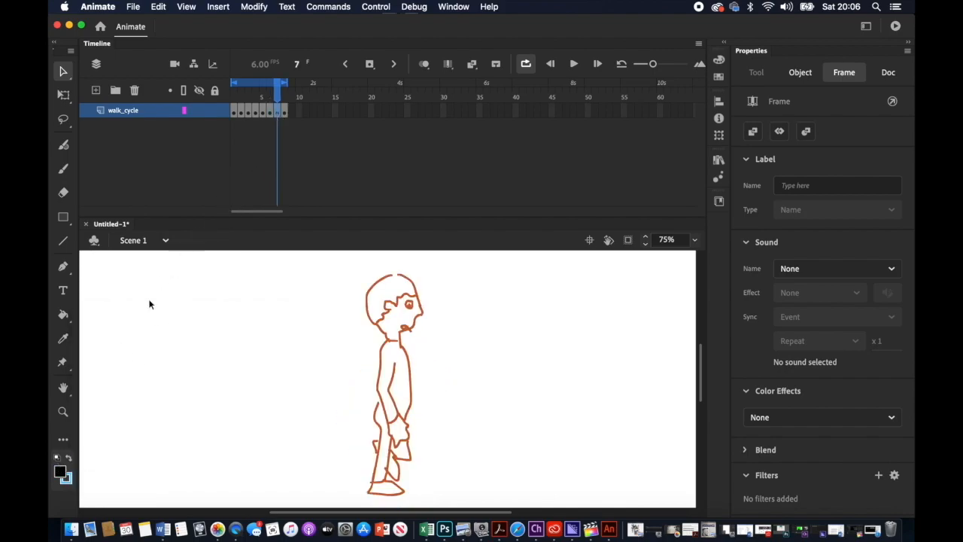
{"action": "left_click", "coordinate": [62, 471]}
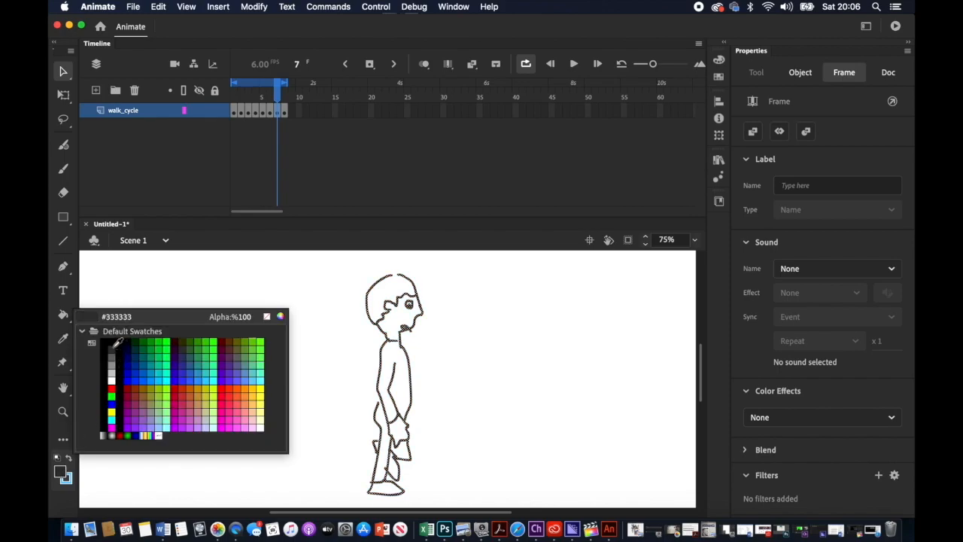
{"action": "left_click", "coordinate": [110, 345]}
{"action": "key", "text": "."}
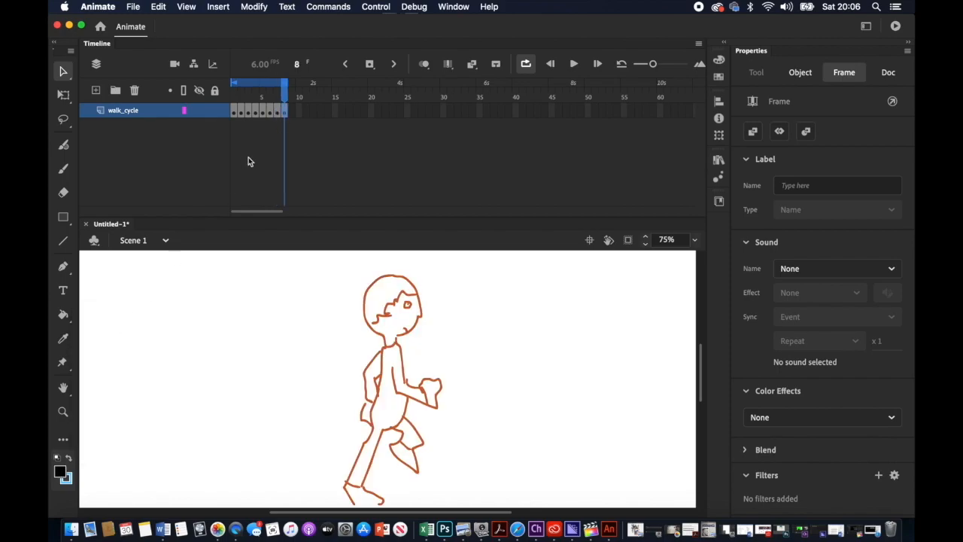
{"action": "left_click", "coordinate": [62, 471]}
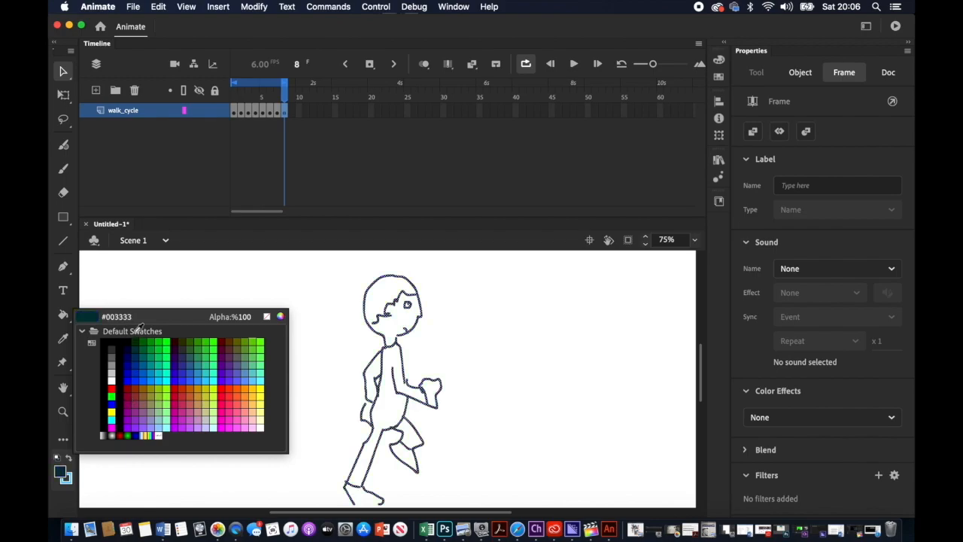
{"action": "left_click", "coordinate": [110, 346]}
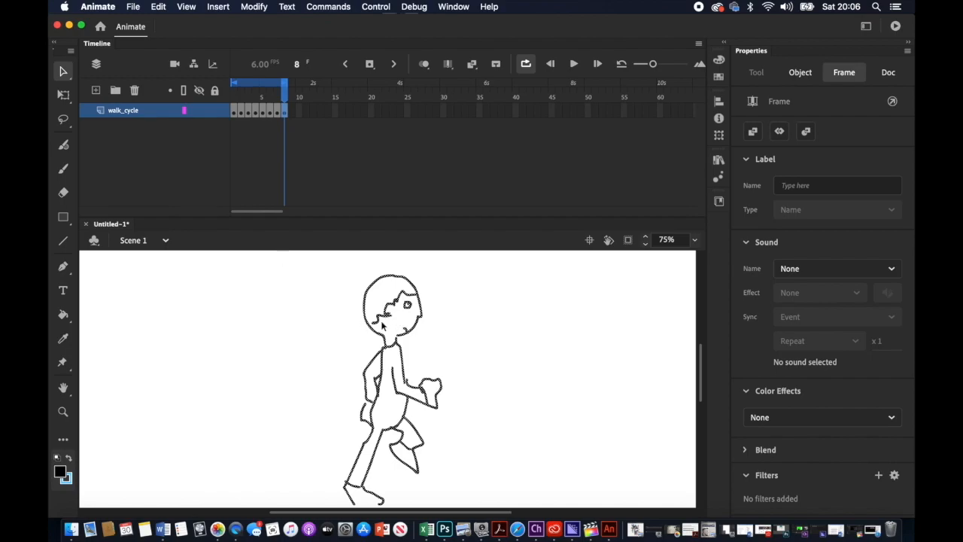
{"action": "left_click", "coordinate": [145, 275]}
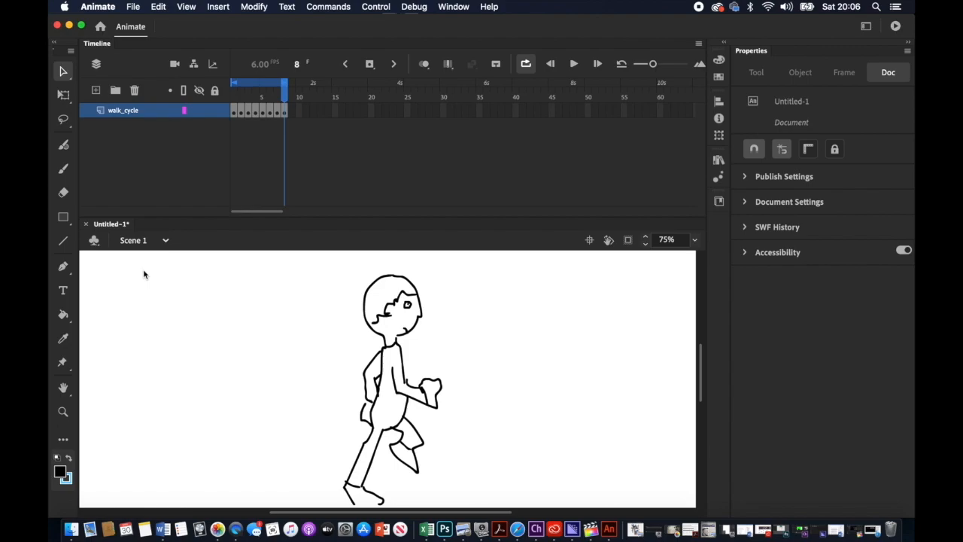
Step: Brush in the missing sole of the rear shoe and a waistline on the frame 8 figure
{"action": "left_click", "coordinate": [63, 168]}
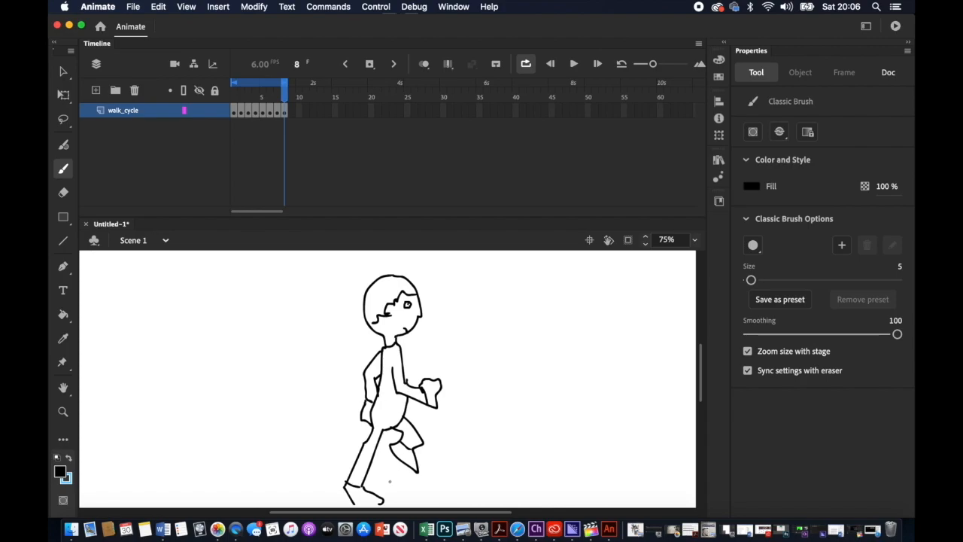
{"action": "scroll", "coordinate": [376, 489], "scroll_direction": "down", "scroll_amount": 4}
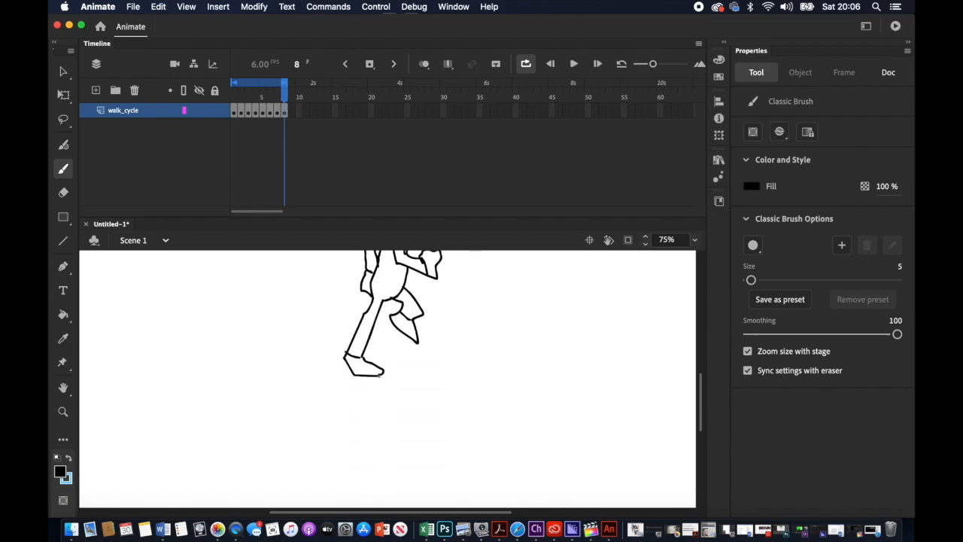
{"action": "scroll", "coordinate": [402, 355], "scroll_direction": "up", "scroll_amount": 4}
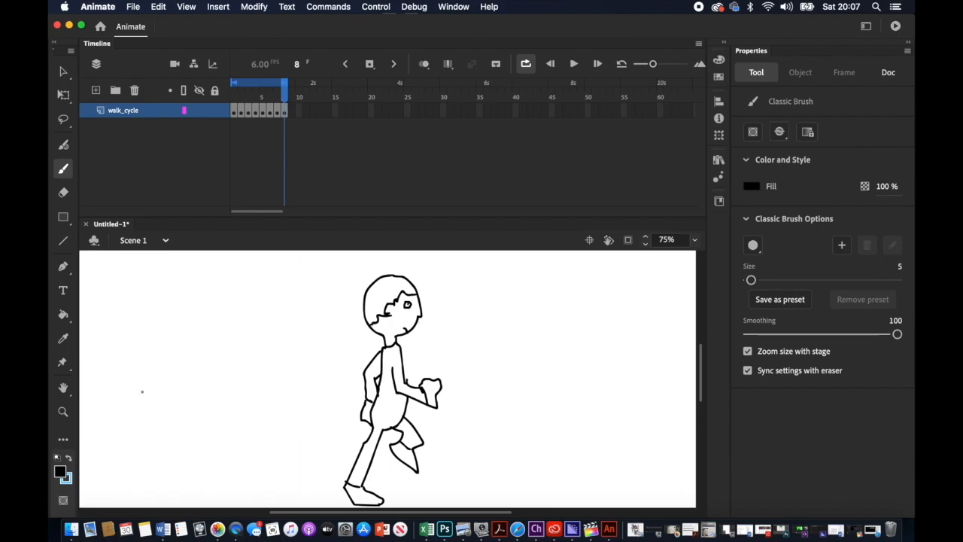
{"action": "left_click_drag", "start_coordinate": [378, 396], "coordinate": [407, 398]}
Step: Fill the frame 8 figure's face and front hand with skin tone #FFCC99 using the Paint Bucket
{"action": "left_click", "coordinate": [60, 471]}
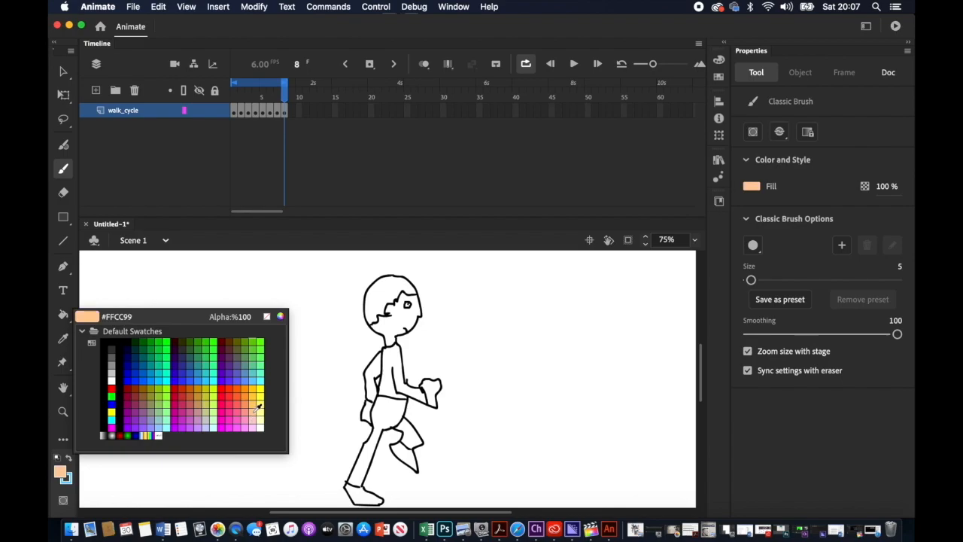
{"action": "left_click", "coordinate": [256, 406]}
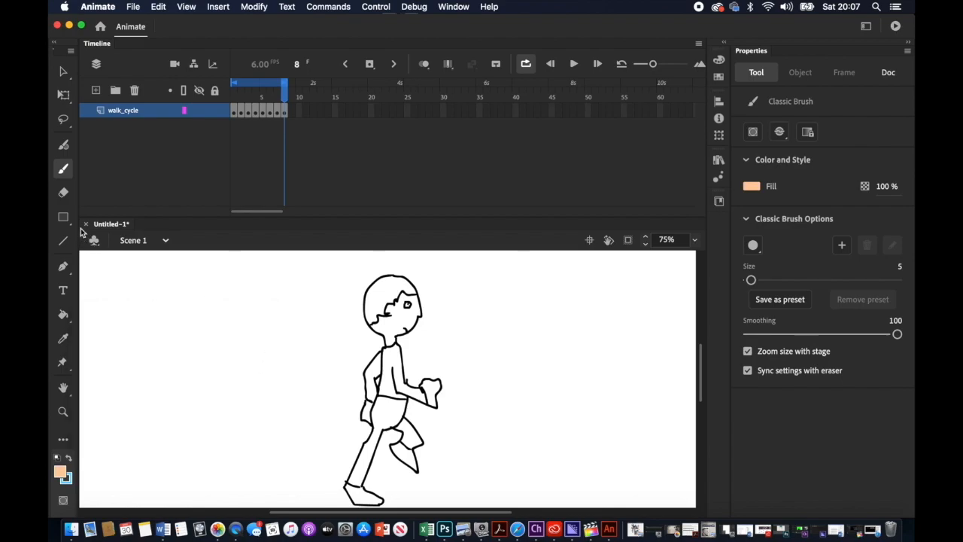
{"action": "left_click", "coordinate": [64, 317]}
{"action": "left_click", "coordinate": [394, 331]}
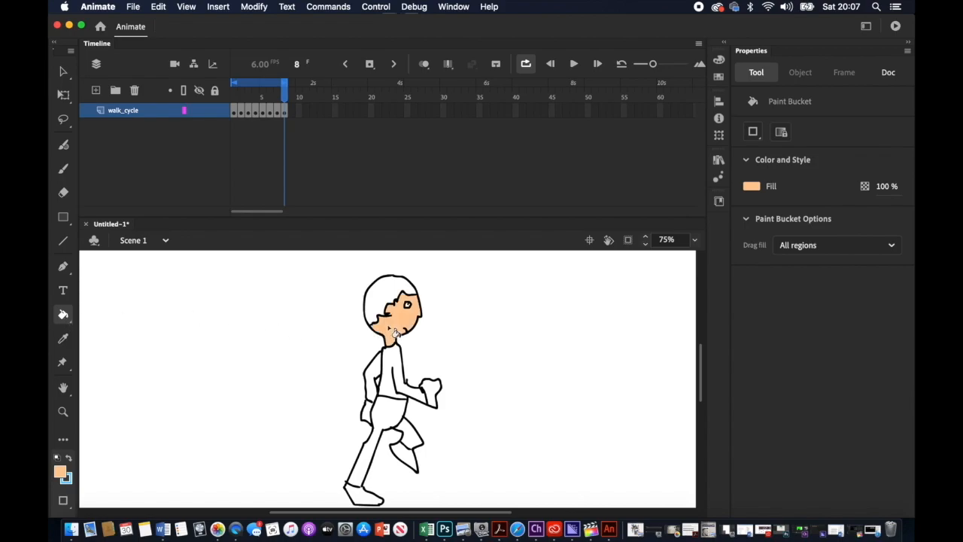
{"action": "left_click", "coordinate": [432, 392]}
Step: Try to fill the frame 8 figure's rear hand with the skin tone, and undo that fill
{"action": "left_click", "coordinate": [370, 416]}
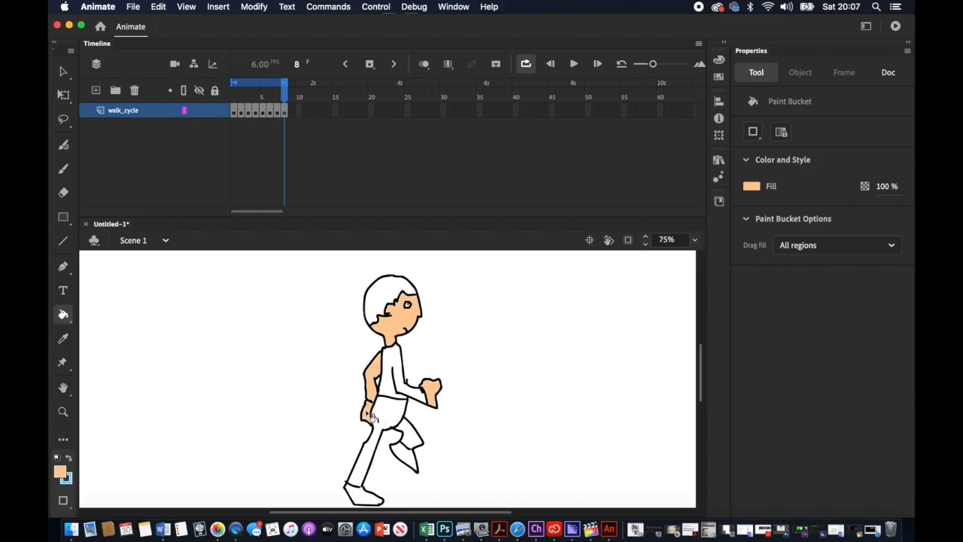
{"action": "left_click", "coordinate": [158, 6]}
{"action": "left_click", "coordinate": [167, 21]}
Step: Close the gap between the rear sleeve and hand on frame 8 with the black Classic Brush
{"action": "left_click", "coordinate": [61, 471]}
{"action": "left_click", "coordinate": [82, 337]}
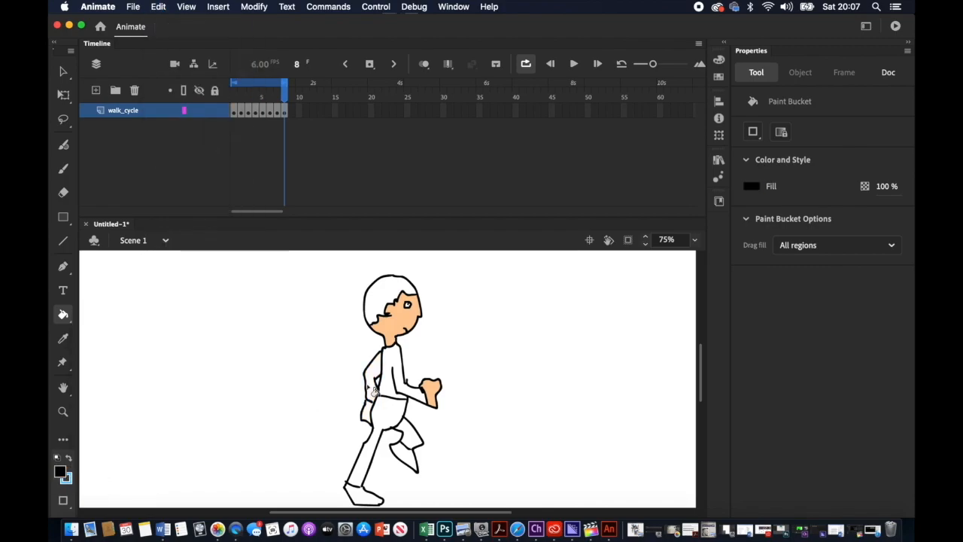
{"action": "key", "text": "b"}
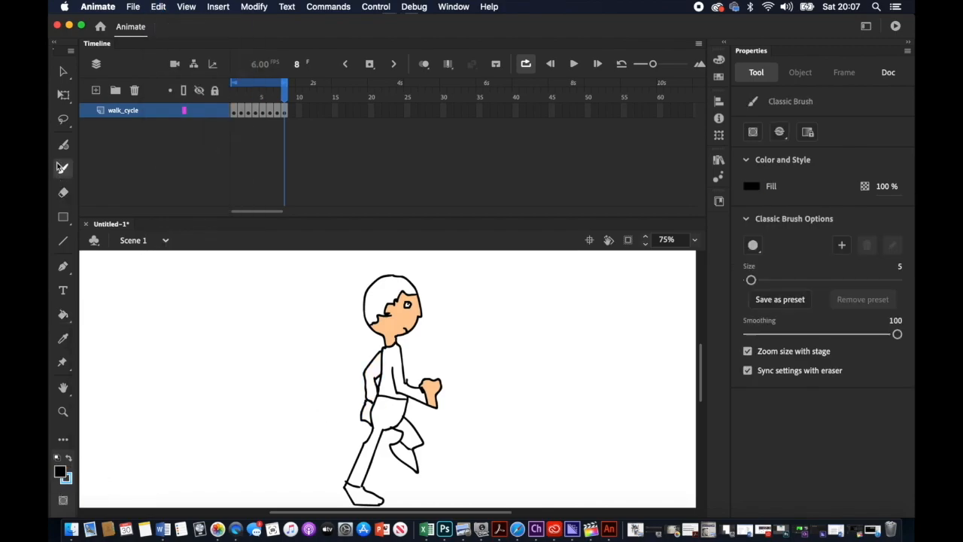
Step: Sample the skin tone from the face and fill the frame 8 figure's rear hand with it
{"action": "left_click", "coordinate": [66, 339]}
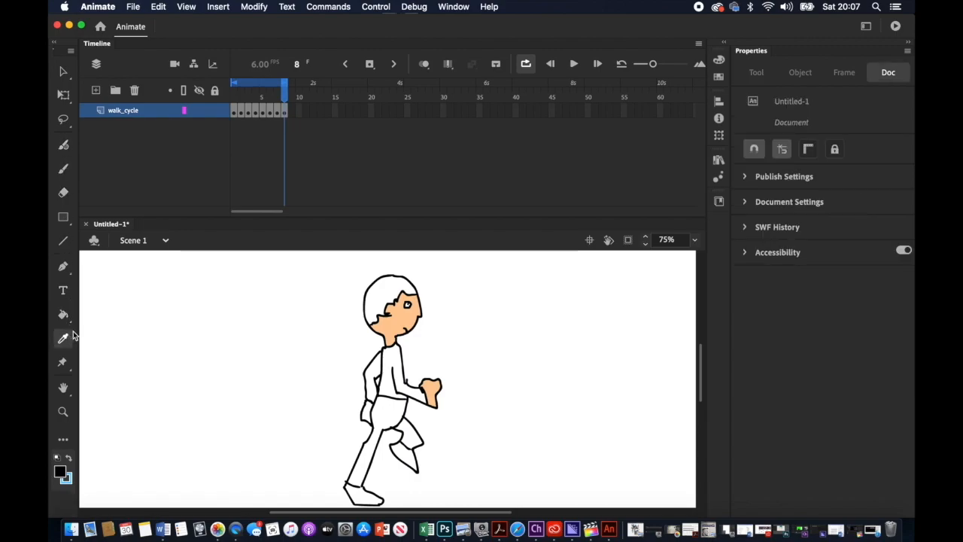
{"action": "left_click", "coordinate": [390, 325]}
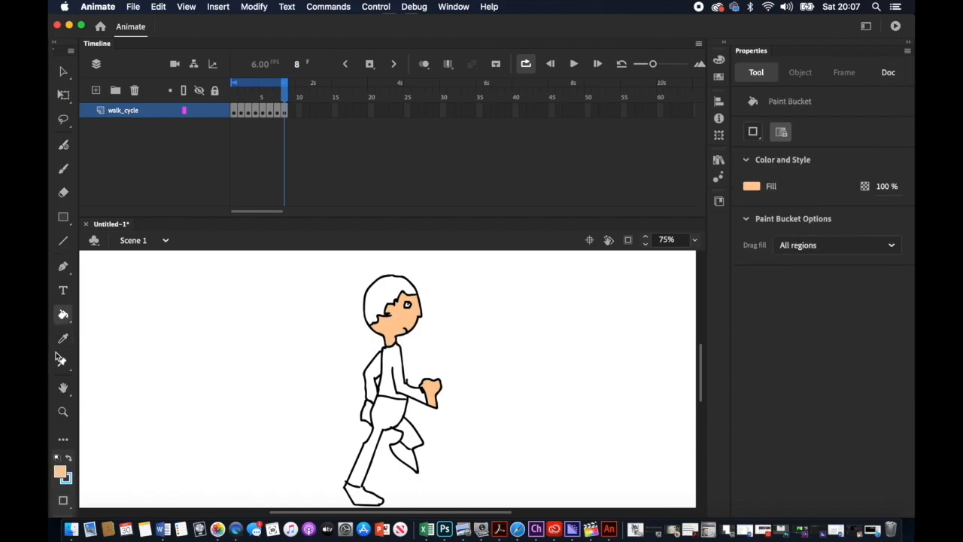
{"action": "left_click", "coordinate": [365, 412]}
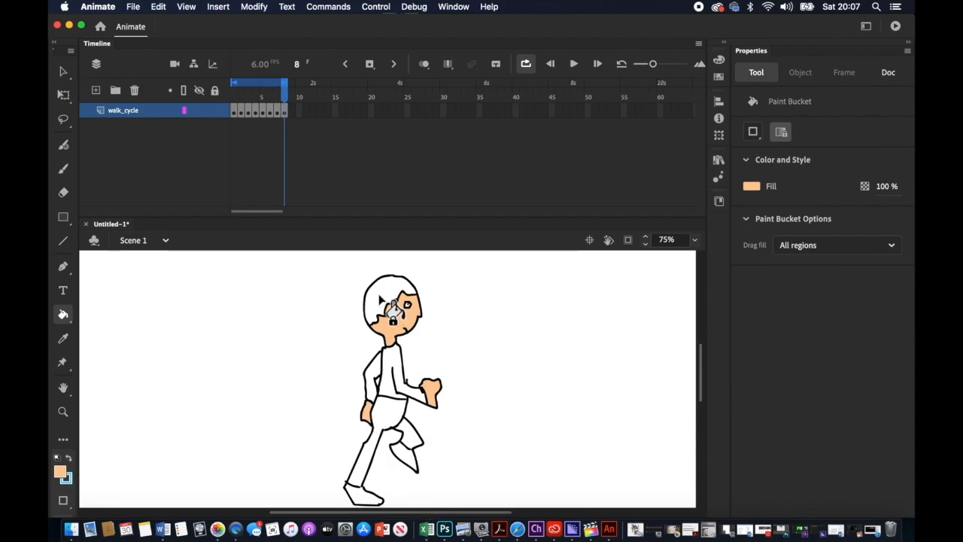
Step: On frame 7, swap the fill and stroke colours and set the figure outline's fill to black
{"action": "left_click", "coordinate": [276, 111]}
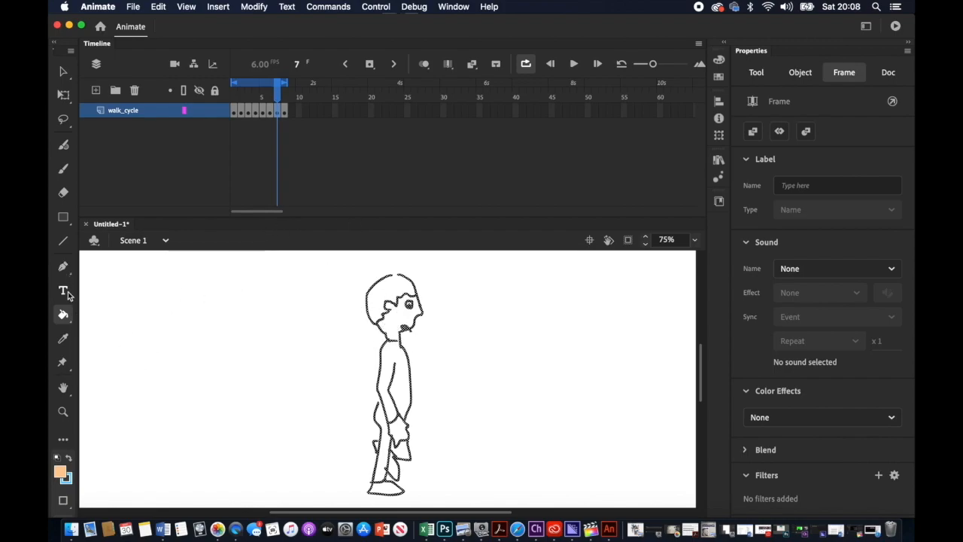
{"action": "left_click", "coordinate": [69, 458]}
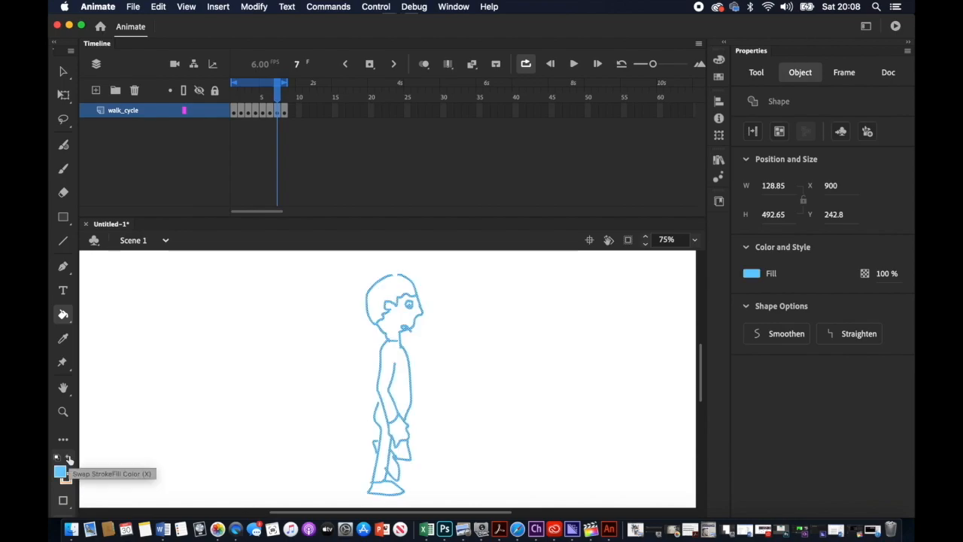
{"action": "left_click", "coordinate": [60, 471]}
{"action": "left_click", "coordinate": [112, 346]}
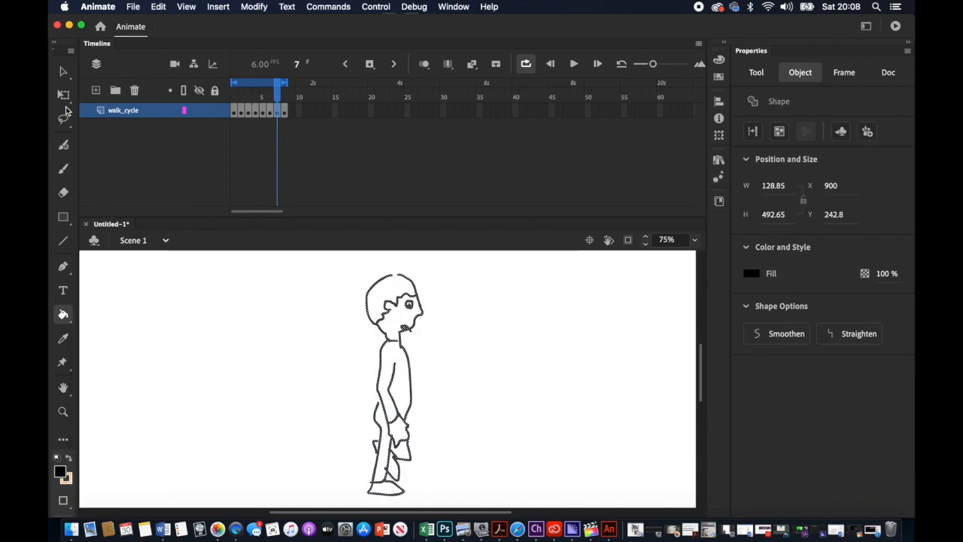
{"action": "left_click", "coordinate": [63, 71]}
{"action": "left_click", "coordinate": [189, 315]}
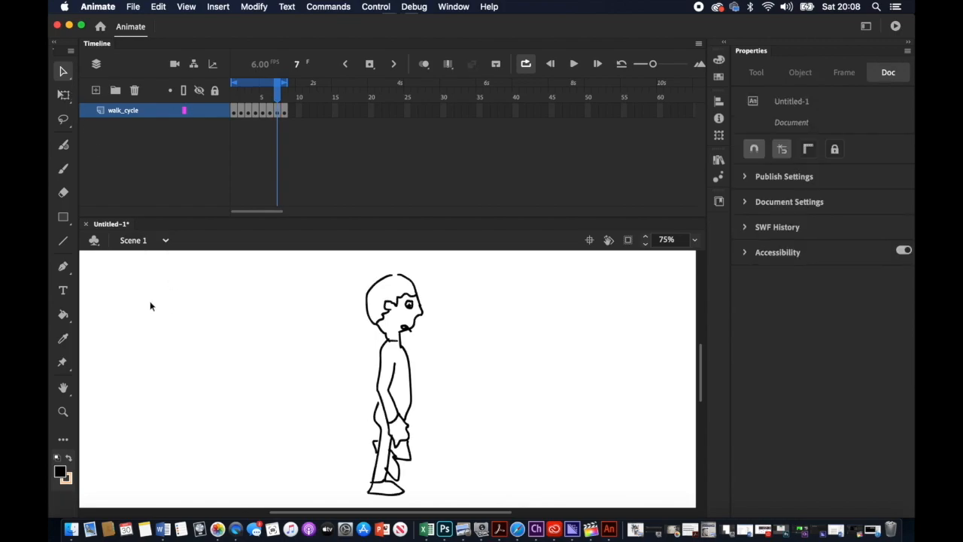
Step: Close the gaps in the frame 7 figure's outline with the brush and erase the stray line at the mouth
{"action": "left_click", "coordinate": [63, 170]}
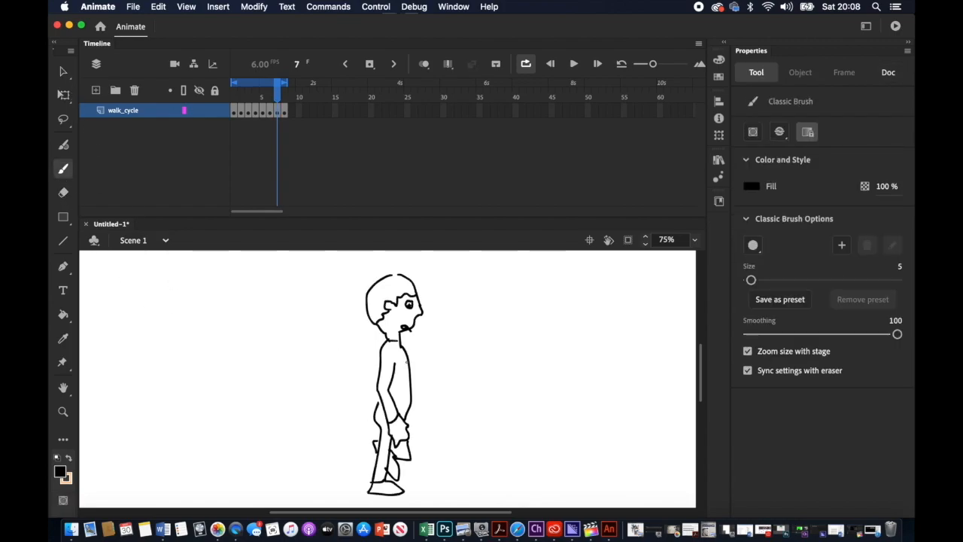
{"action": "left_click_drag", "start_coordinate": [390, 344], "coordinate": [400, 341]}
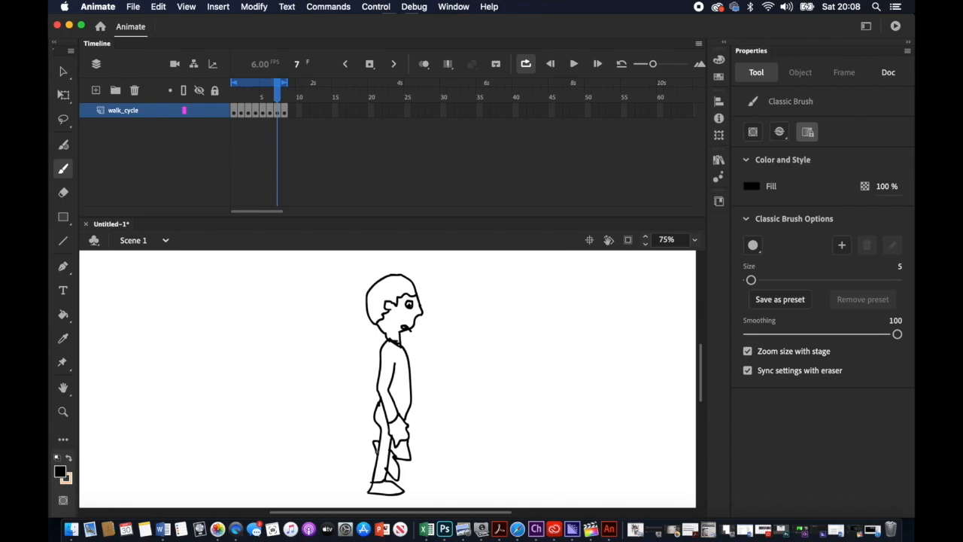
{"action": "key", "text": "e"}
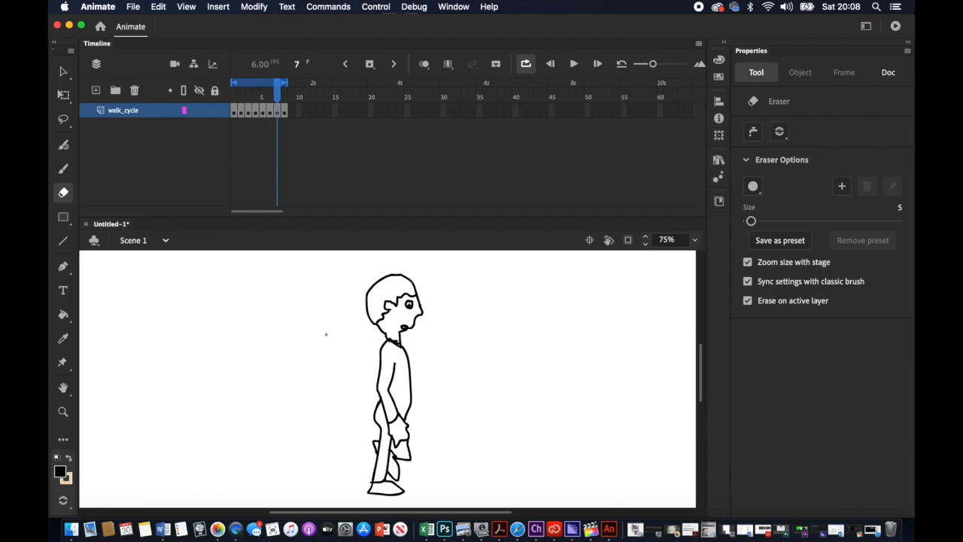
Step: Make the skin tone the fill colour again and fill the frame 7 figure's face and hand
{"action": "left_click", "coordinate": [66, 473]}
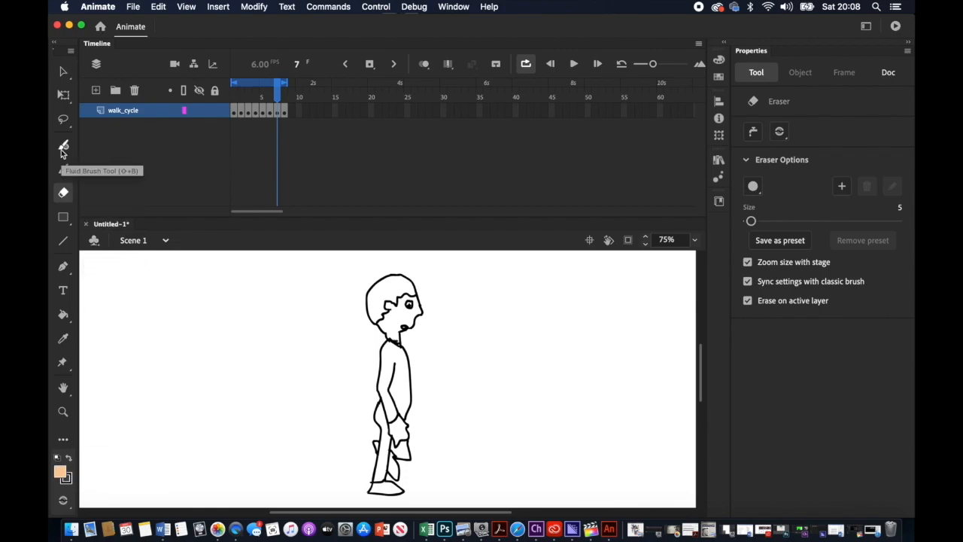
{"action": "left_click", "coordinate": [63, 314]}
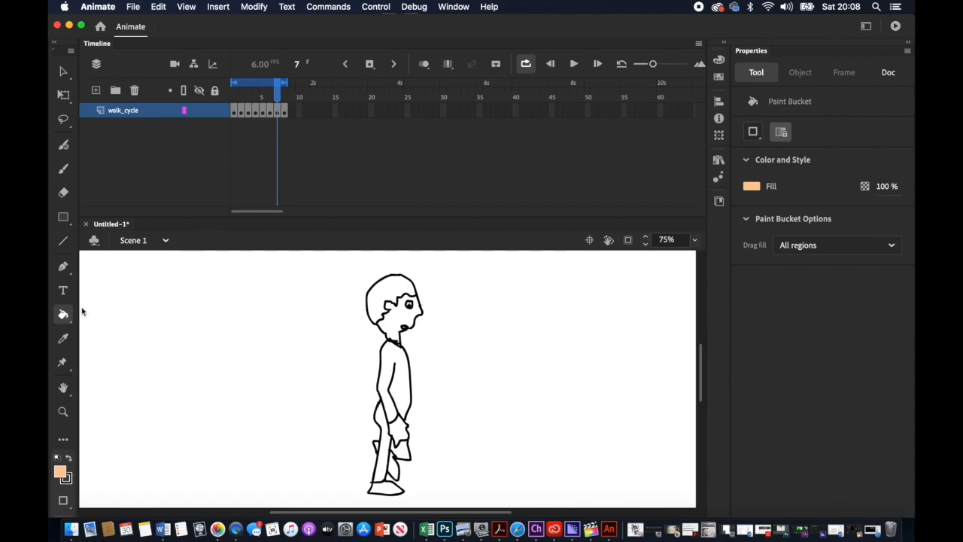
{"action": "left_click", "coordinate": [393, 330]}
{"action": "left_click", "coordinate": [410, 447]}
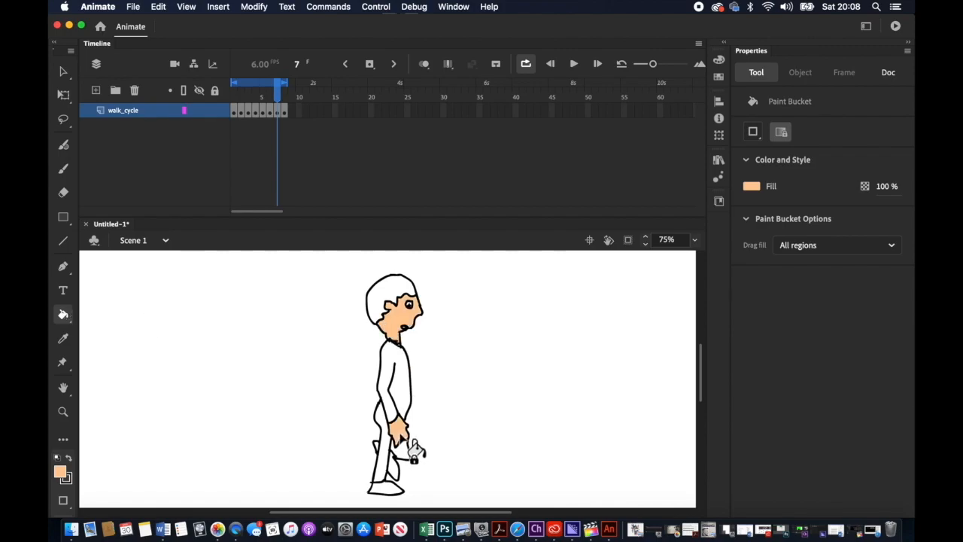
Step: On frame 6, swap the fill and stroke colours so the figure's outline is filled with black, and deselect it
{"action": "left_click", "coordinate": [272, 111]}
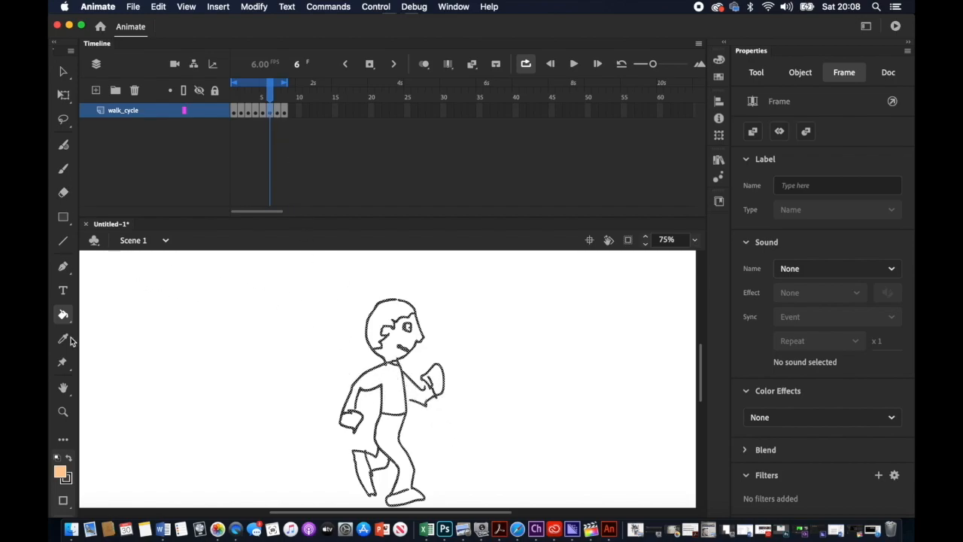
{"action": "left_click", "coordinate": [68, 460]}
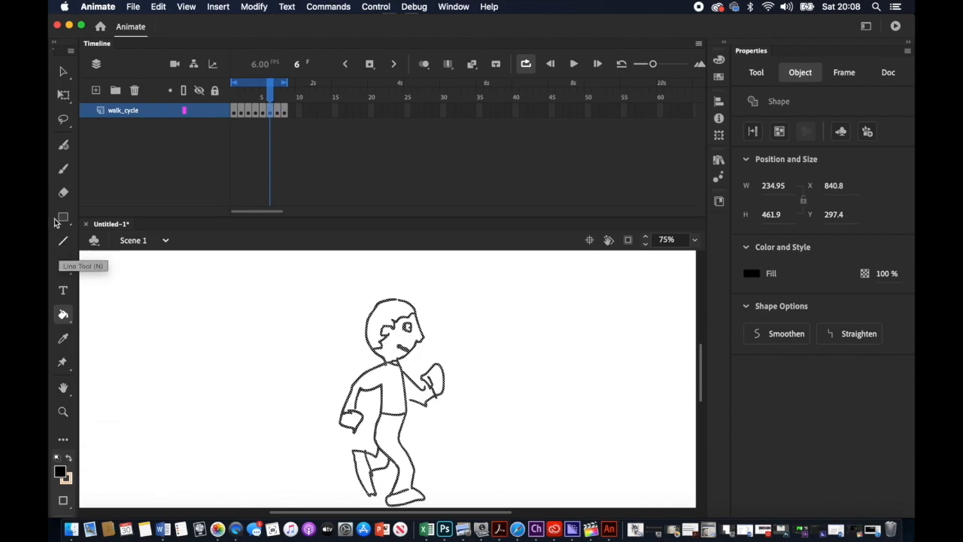
{"action": "left_click", "coordinate": [63, 169]}
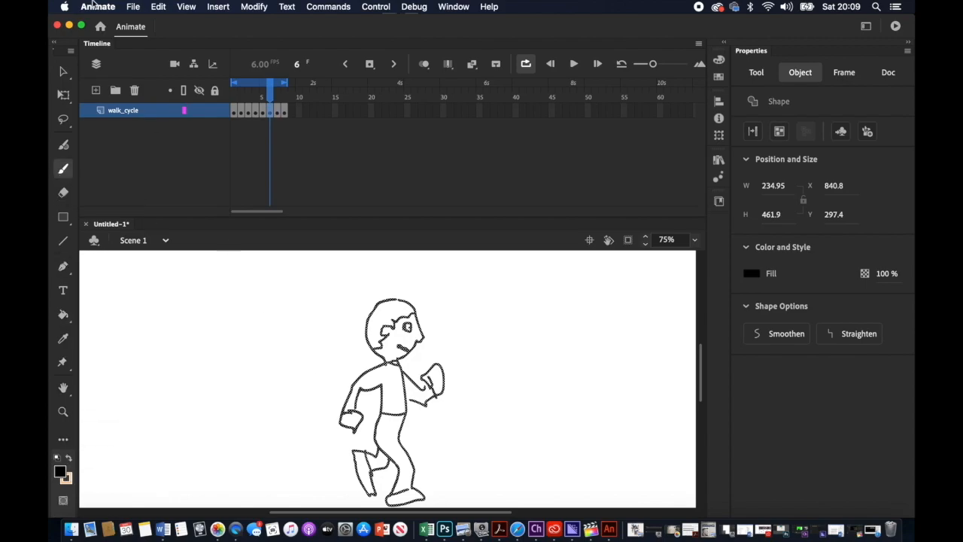
{"action": "left_click", "coordinate": [64, 73]}
{"action": "left_click", "coordinate": [138, 276]}
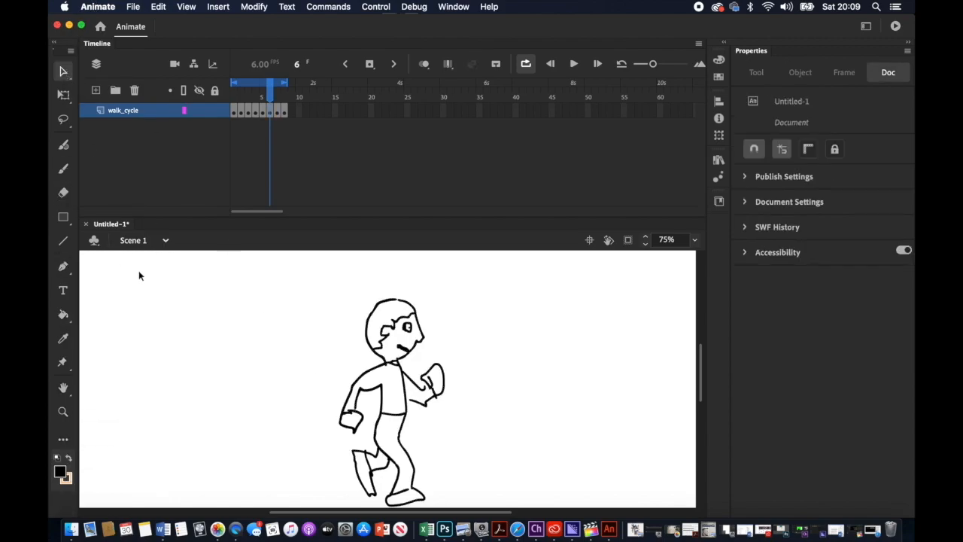
Step: Close the gaps in the frame 6 figure's head, front arm and rear foot with the brush and tidy the outline with the eraser
{"action": "left_click", "coordinate": [62, 170]}
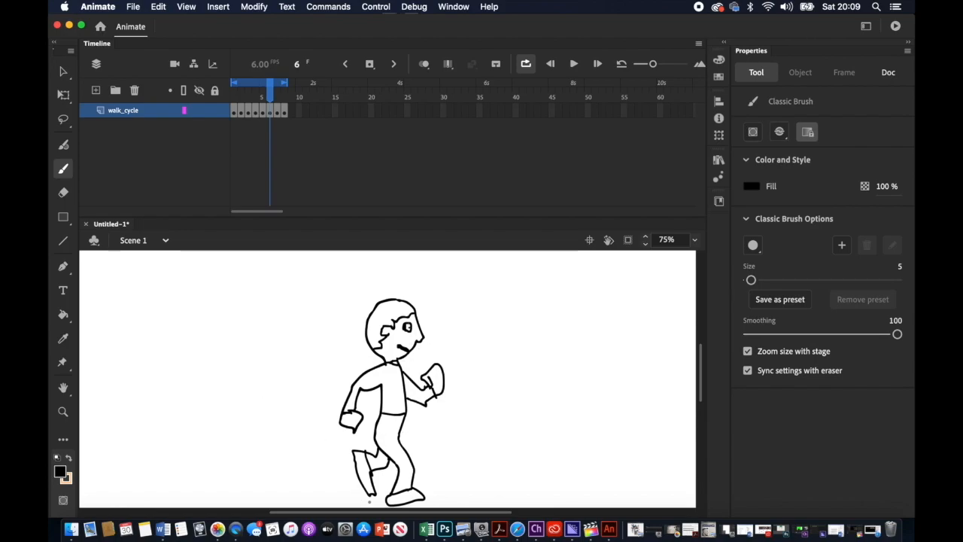
{"action": "left_click_drag", "start_coordinate": [369, 494], "coordinate": [374, 495]}
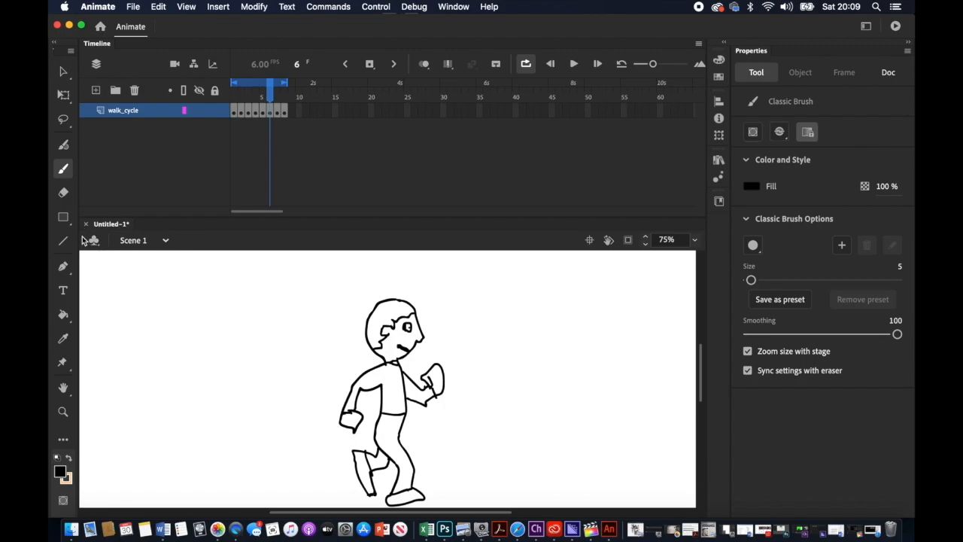
{"action": "left_click", "coordinate": [63, 194]}
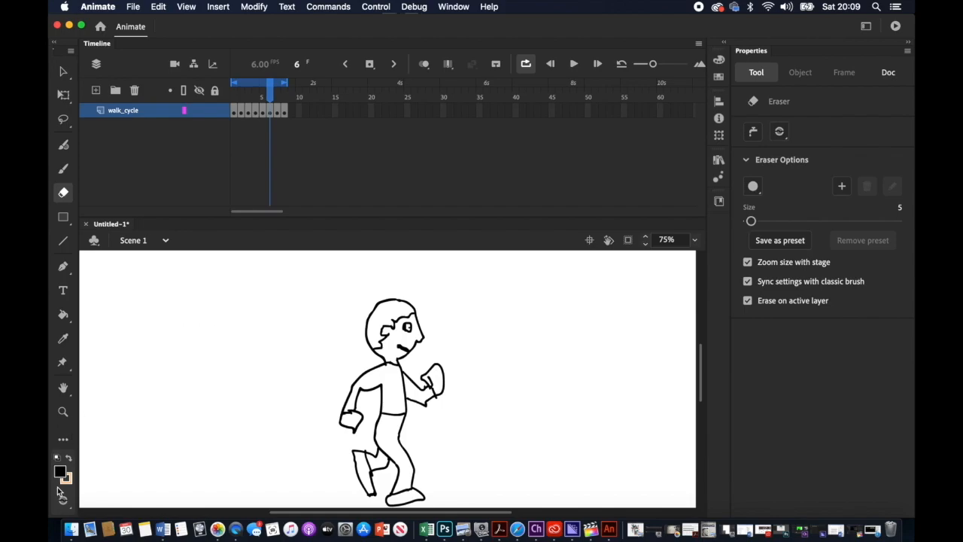
Step: Make the skin tone the fill colour again and fill the frame 6 figure's face and both hands
{"action": "left_click", "coordinate": [69, 458]}
{"action": "left_click", "coordinate": [63, 314]}
{"action": "left_click", "coordinate": [411, 354]}
{"action": "left_click", "coordinate": [395, 335]}
{"action": "left_click", "coordinate": [435, 380]}
{"action": "left_click", "coordinate": [358, 426]}
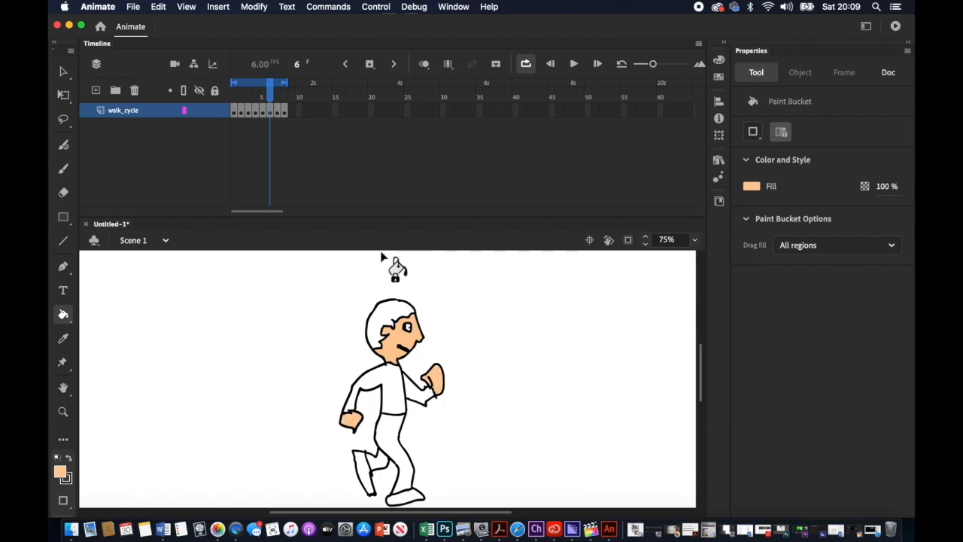
Step: Go to frame 5 of the walk cycle
{"action": "left_click_drag", "start_coordinate": [274, 101], "coordinate": [264, 101]}
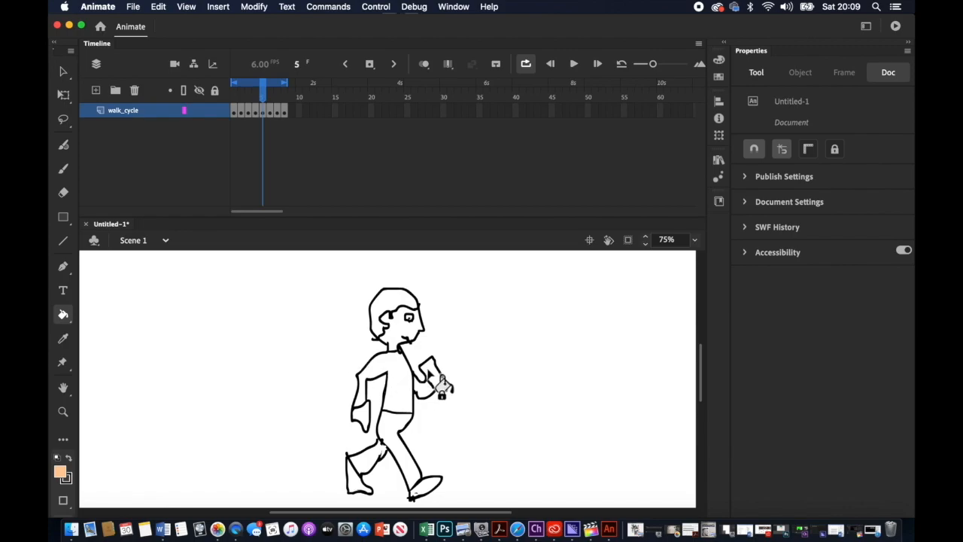
{"action": "left_click", "coordinate": [430, 374]}
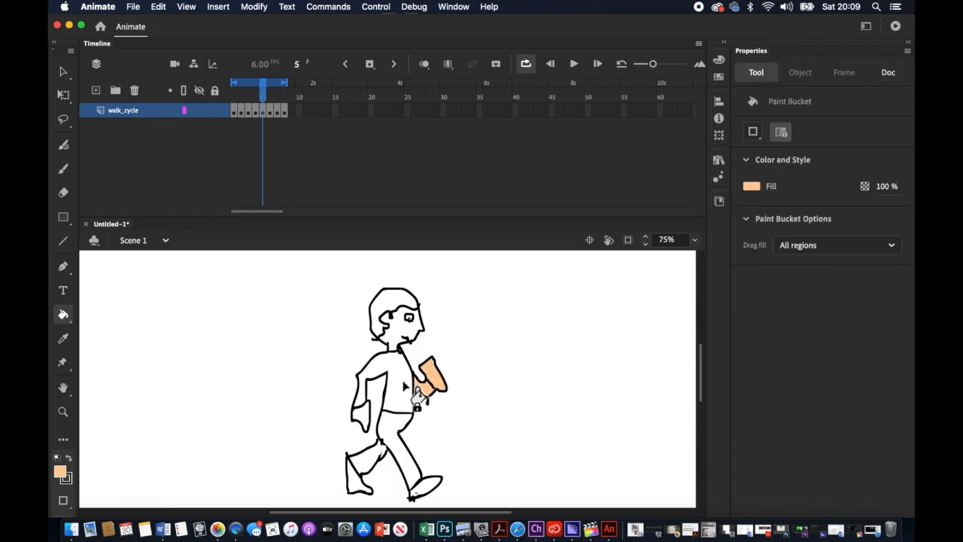
{"action": "left_click", "coordinate": [158, 6]}
{"action": "left_click", "coordinate": [177, 21]}
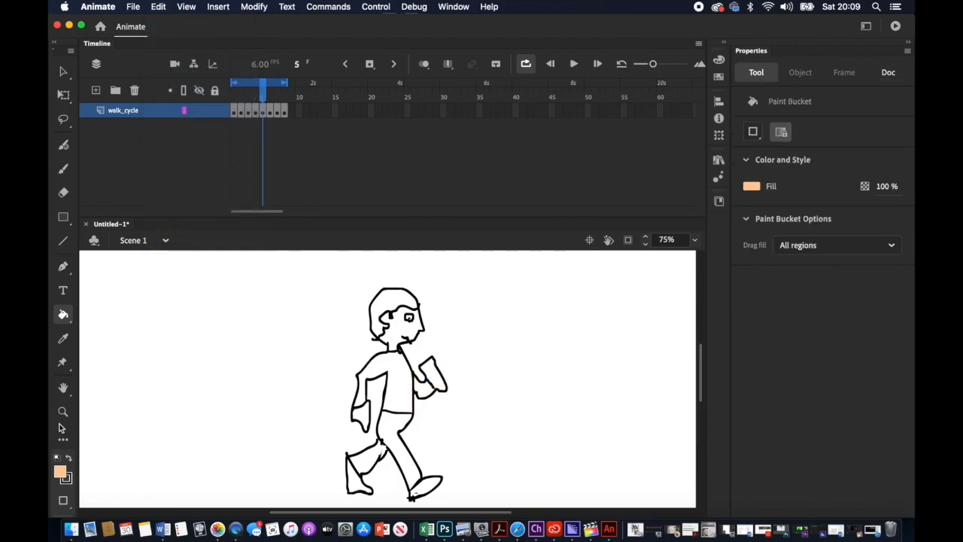
Step: Close the wrist gap in the frame 5 outline with a black Classic Brush and clean up the leg lines with the Eraser
{"action": "left_click", "coordinate": [67, 458]}
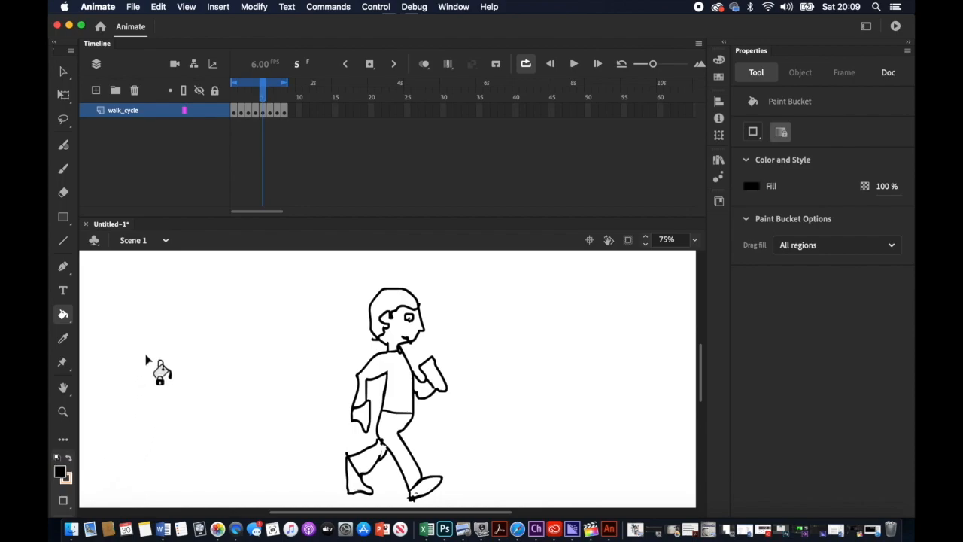
{"action": "key", "text": "b"}
{"action": "key", "text": "e"}
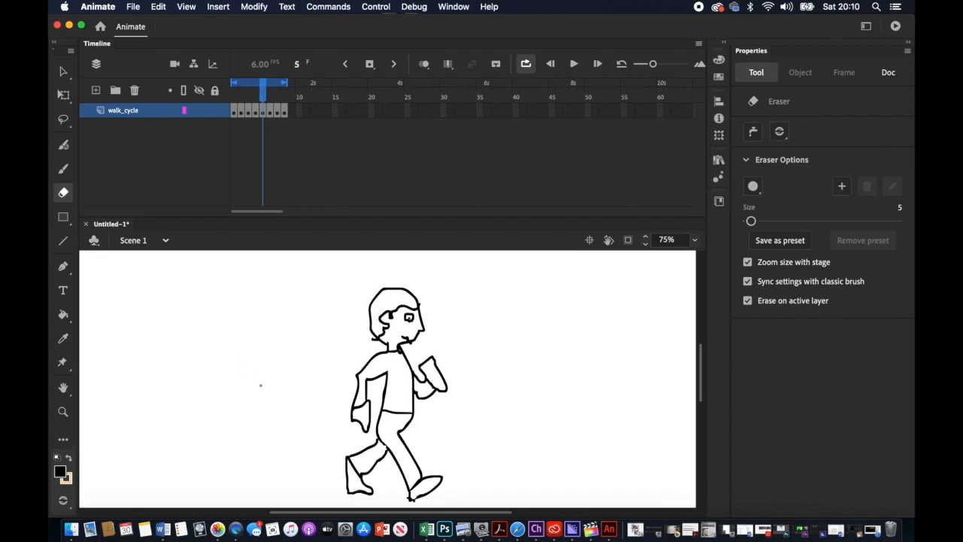
{"action": "key", "text": "b"}
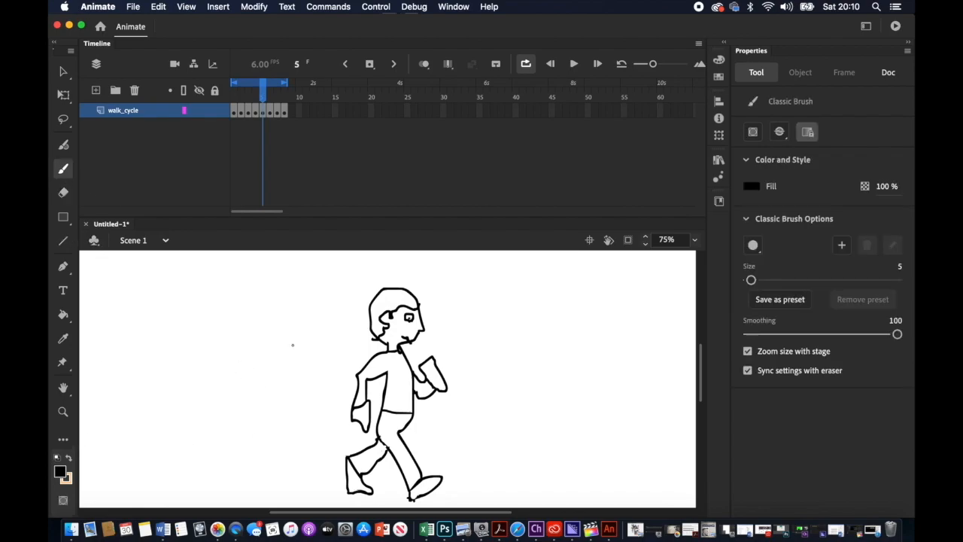
Step: Fill the face and both hands on frame 5 with the peach skin colour and go to frame 4
{"action": "left_click", "coordinate": [68, 458]}
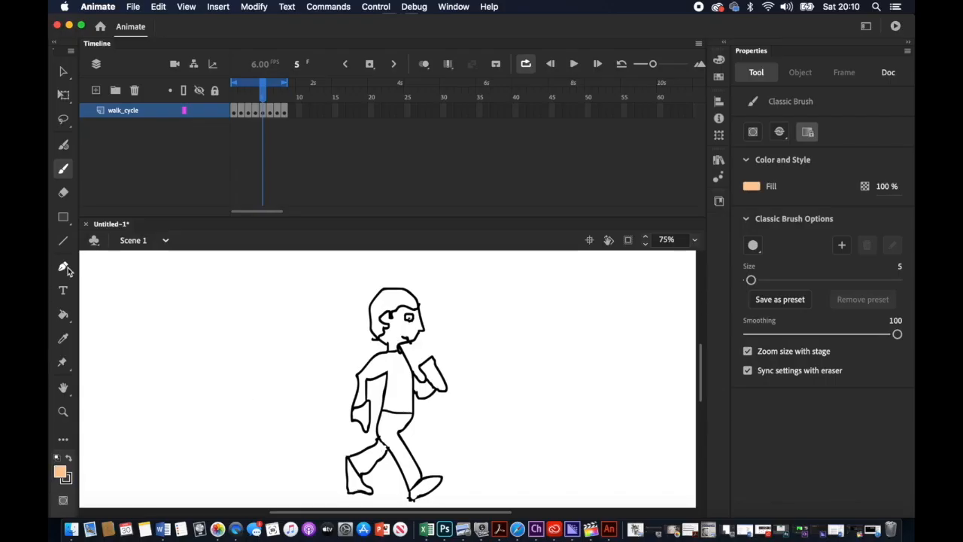
{"action": "left_click", "coordinate": [62, 315]}
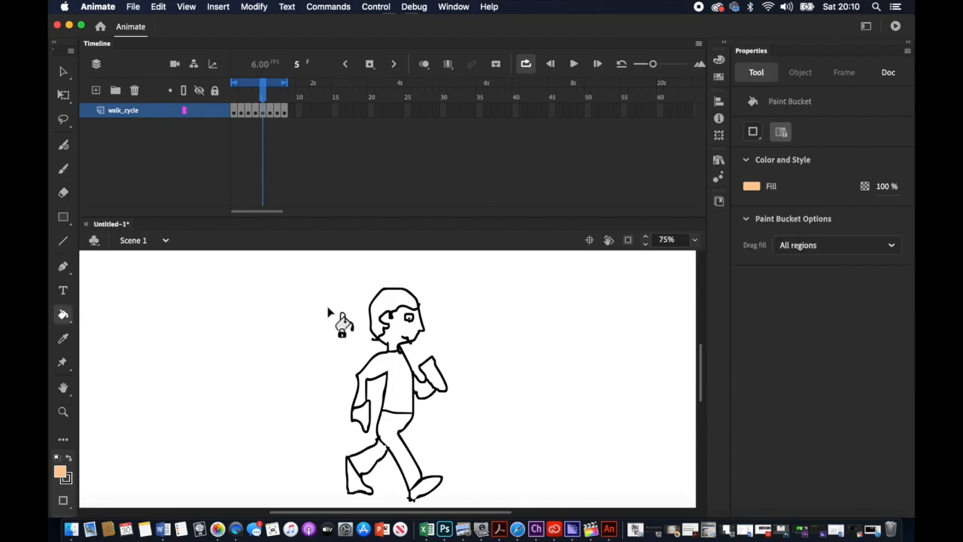
{"action": "left_click", "coordinate": [404, 332]}
{"action": "left_click", "coordinate": [438, 381]}
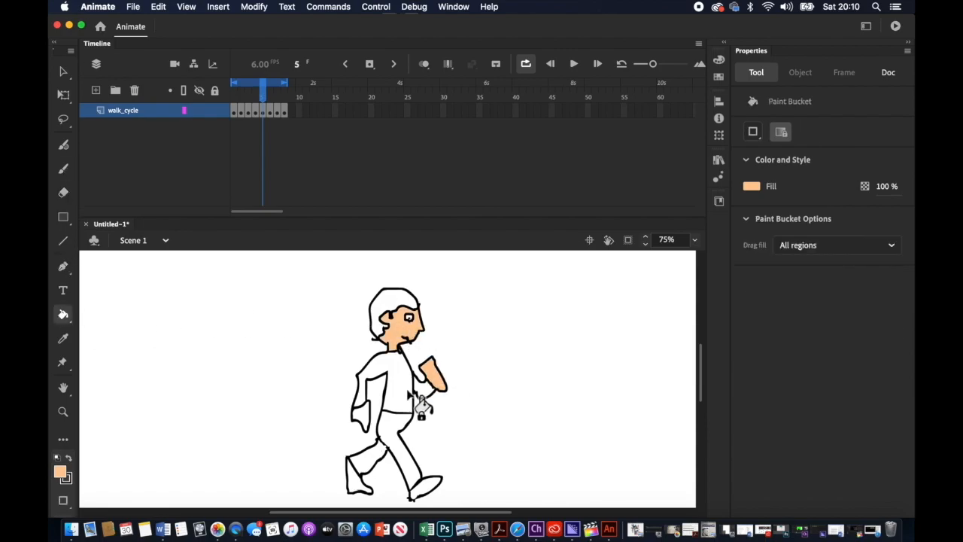
{"action": "left_click", "coordinate": [360, 416]}
{"action": "left_click_drag", "start_coordinate": [265, 96], "coordinate": [257, 97]}
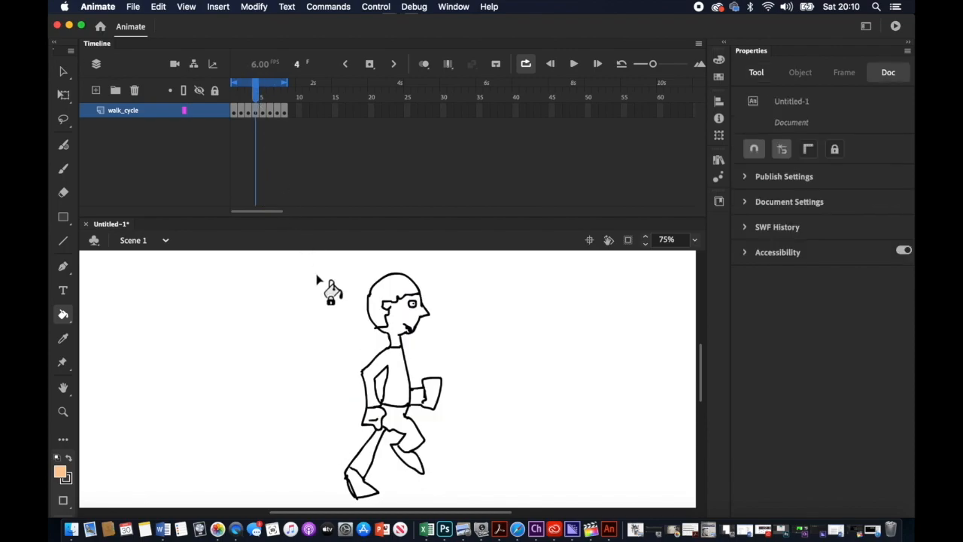
{"action": "left_click", "coordinate": [430, 394]}
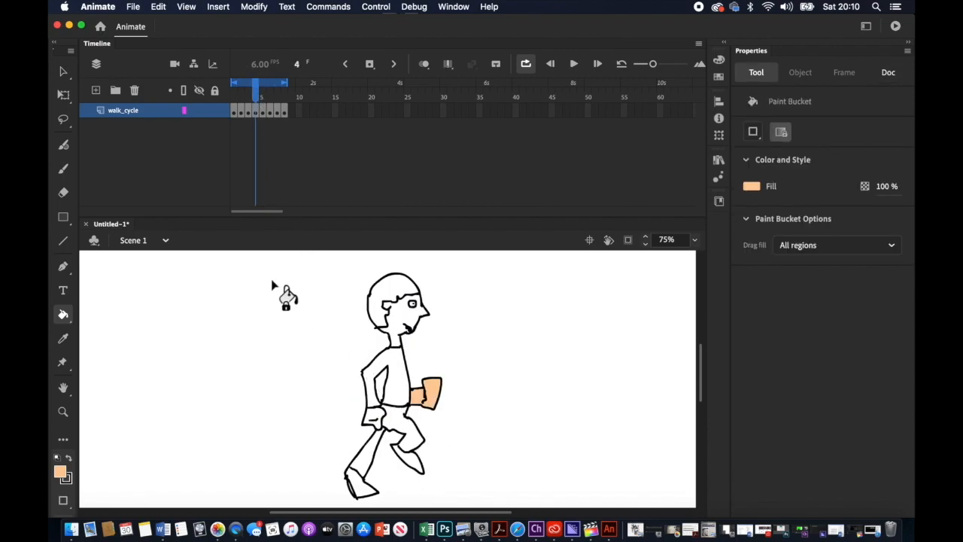
{"action": "left_click", "coordinate": [158, 7]}
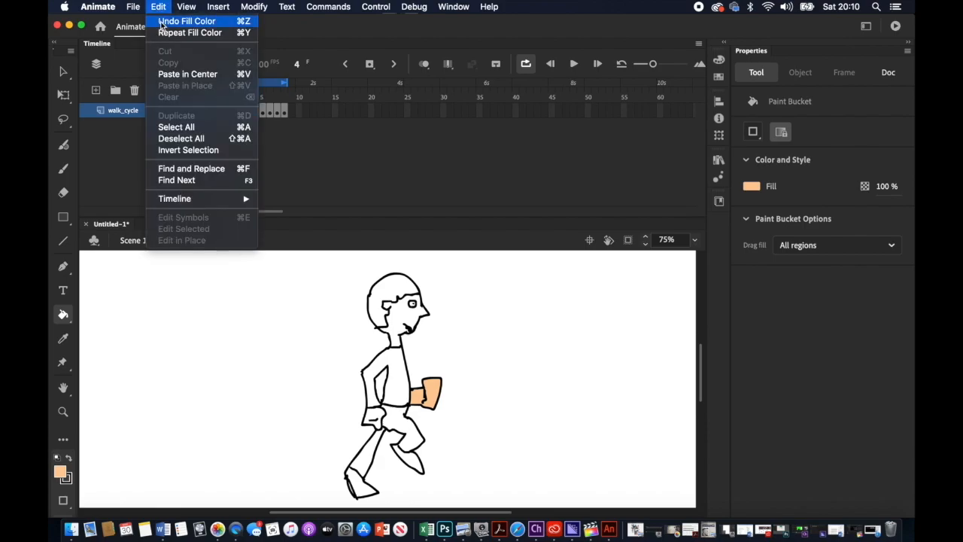
{"action": "left_click", "coordinate": [181, 21]}
Step: Close the front wrist outline on frame 4 with the brush and erase the stray line on the rear foot
{"action": "key", "text": "b"}
{"action": "left_click", "coordinate": [63, 193]}
{"action": "left_click_drag", "start_coordinate": [349, 482], "coordinate": [356, 498]}
Step: Fill the face and both hands on frame 4 with the peach skin colour
{"action": "left_click", "coordinate": [68, 458]}
{"action": "left_click", "coordinate": [63, 314]}
{"action": "left_click", "coordinate": [401, 317]}
{"action": "left_click", "coordinate": [373, 416]}
{"action": "left_click", "coordinate": [432, 394]}
Step: Fill the face and hand on frame 3 with the peach skin colour, and go to frame 2 with nothing selected
{"action": "left_click_drag", "start_coordinate": [256, 88], "coordinate": [249, 88]}
{"action": "left_click", "coordinate": [404, 328]}
{"action": "left_click", "coordinate": [241, 111]}
{"action": "left_click", "coordinate": [63, 71]}
{"action": "left_click", "coordinate": [323, 368]}
{"action": "left_click", "coordinate": [63, 315]}
{"action": "left_click", "coordinate": [393, 338]}
{"action": "left_click", "coordinate": [158, 6]}
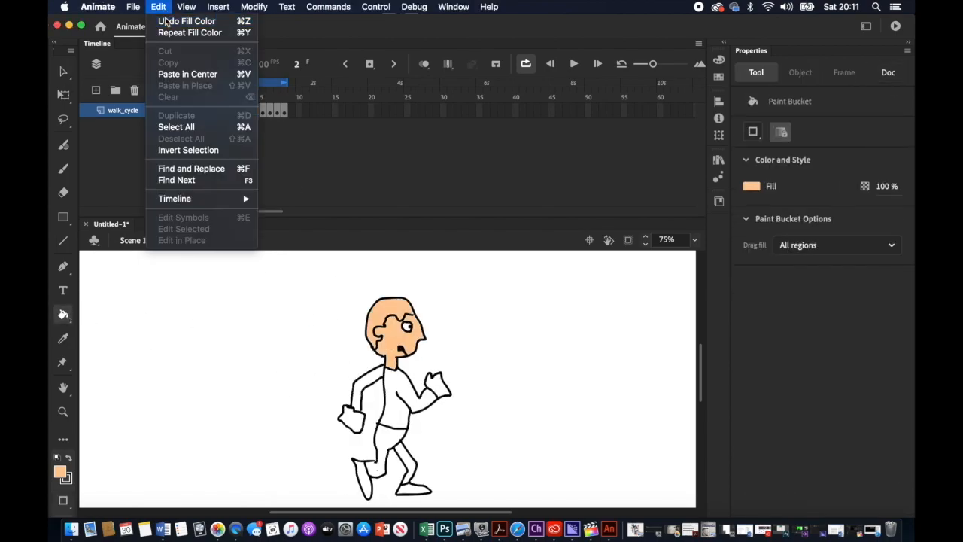
{"action": "left_click", "coordinate": [181, 21]}
Step: Close the hairline gap on frame 2 with the brush and fill the face and both hands with the peach skin colour
{"action": "left_click", "coordinate": [63, 178]}
{"action": "left_click", "coordinate": [69, 458]}
{"action": "left_click", "coordinate": [63, 315]}
{"action": "left_click", "coordinate": [394, 337]}
{"action": "left_click", "coordinate": [437, 385]}
{"action": "left_click", "coordinate": [354, 420]}
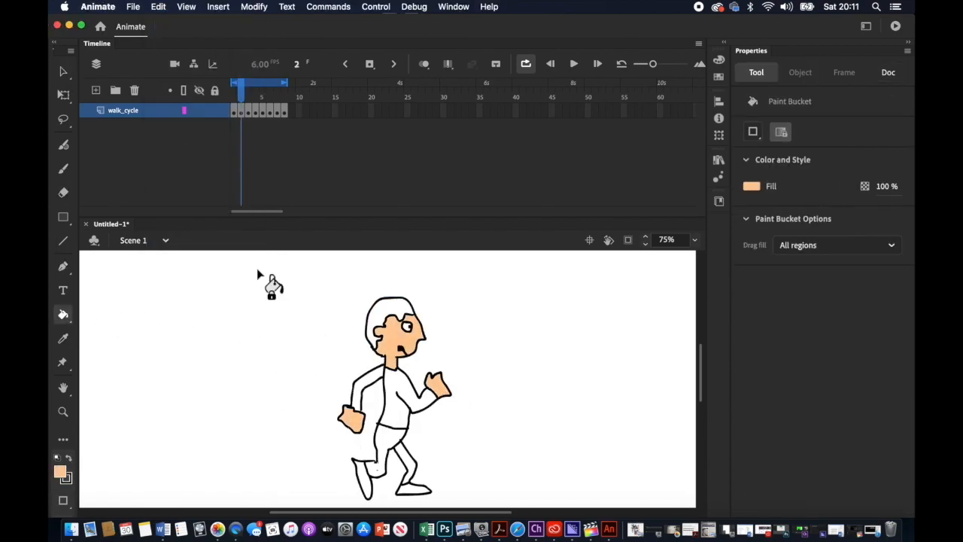
Step: Fill the face and hands on frame 1 with the peach skin colour, play the walk cycle and return to frame 1
{"action": "left_click", "coordinate": [234, 88]}
{"action": "left_click", "coordinate": [399, 327]}
{"action": "left_click", "coordinate": [429, 377]}
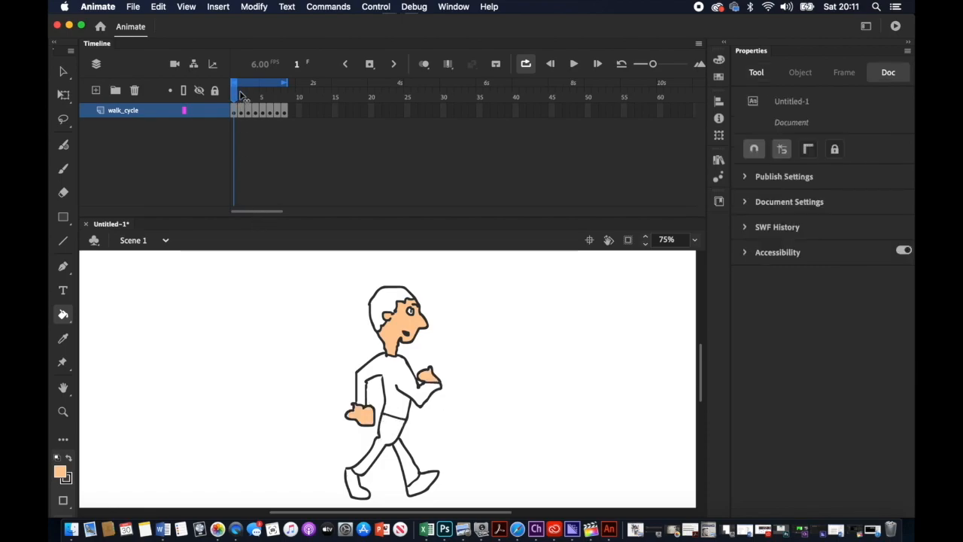
{"action": "key", "text": "Return"}
{"action": "left_click_drag", "start_coordinate": [252, 103], "coordinate": [209, 102]}
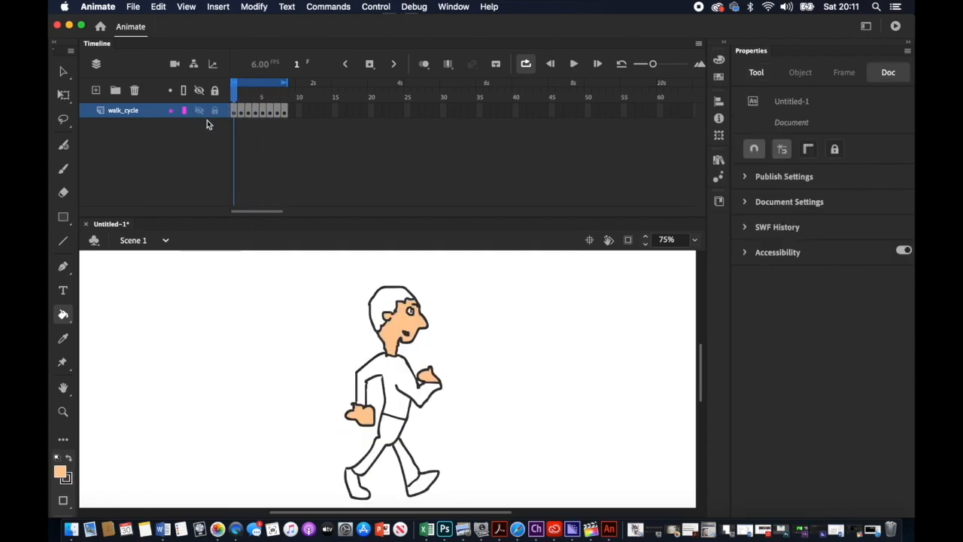
Step: Deselect the frame 1 artwork and set a red fill for the Paint Bucket
{"action": "left_click", "coordinate": [234, 115]}
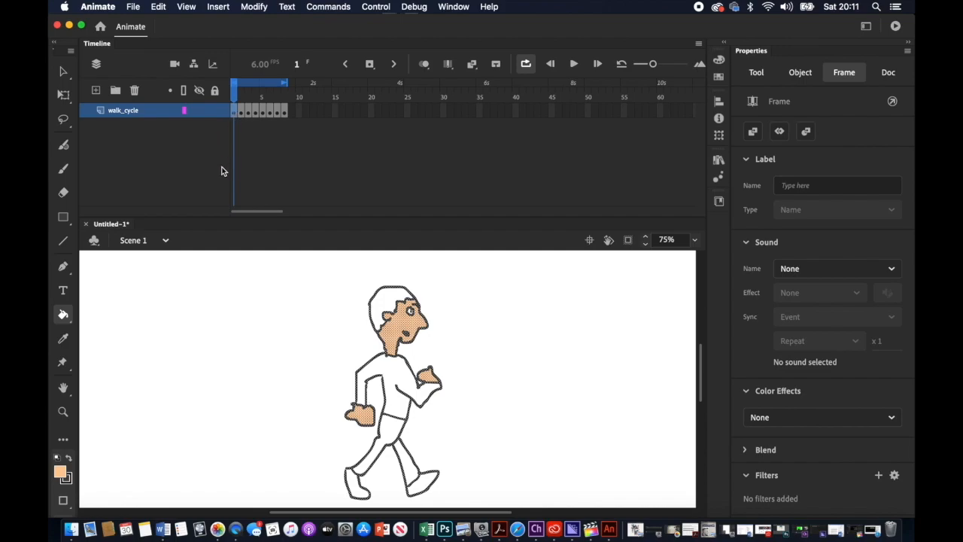
{"action": "left_click", "coordinate": [64, 72]}
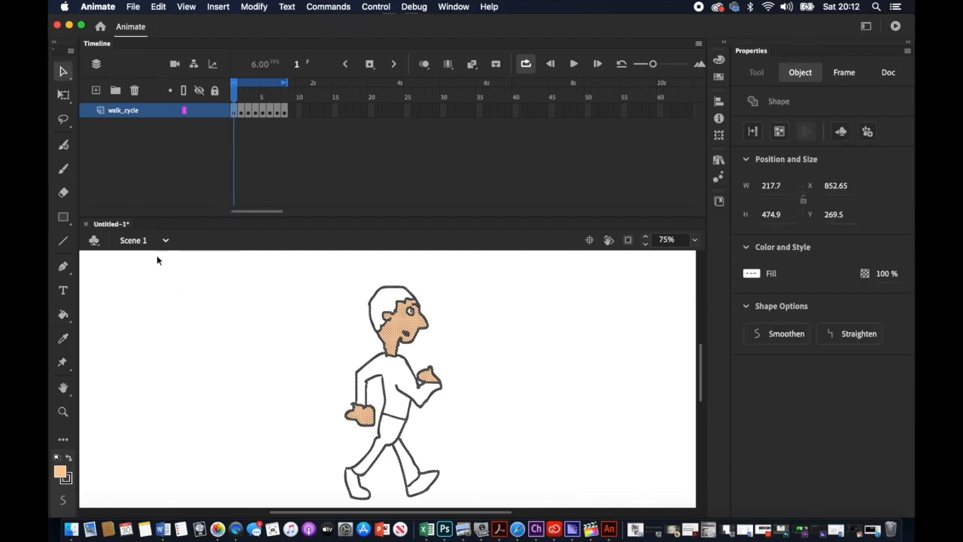
{"action": "left_click", "coordinate": [161, 274]}
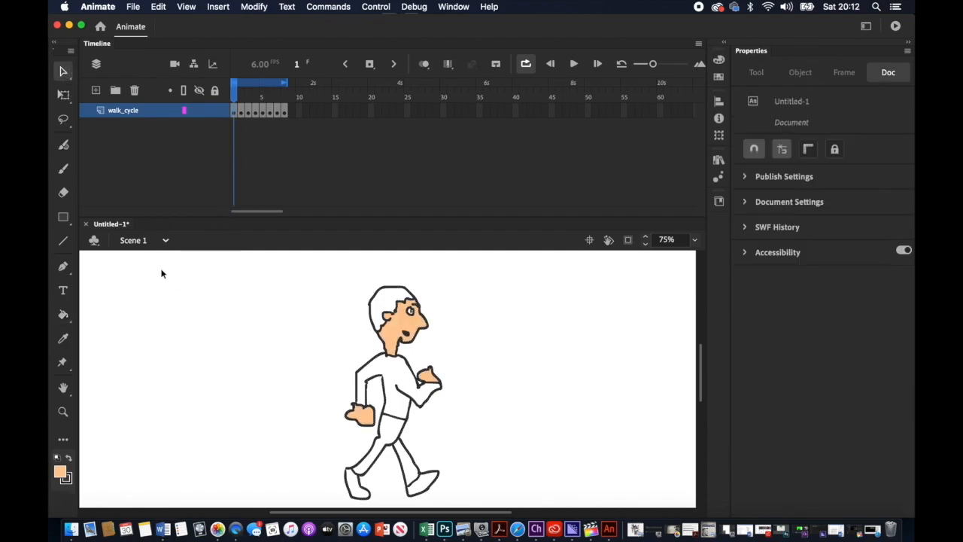
{"action": "left_click", "coordinate": [60, 472]}
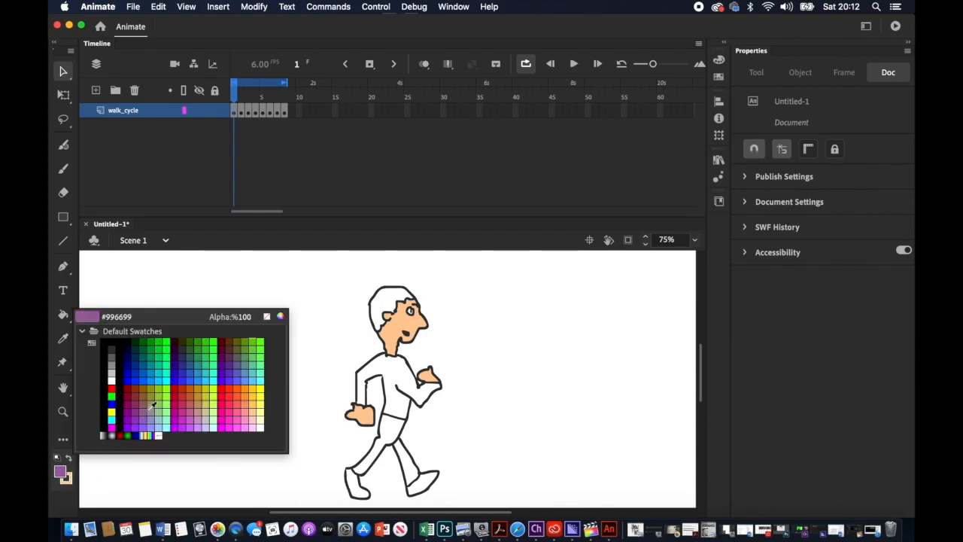
{"action": "left_click", "coordinate": [182, 389]}
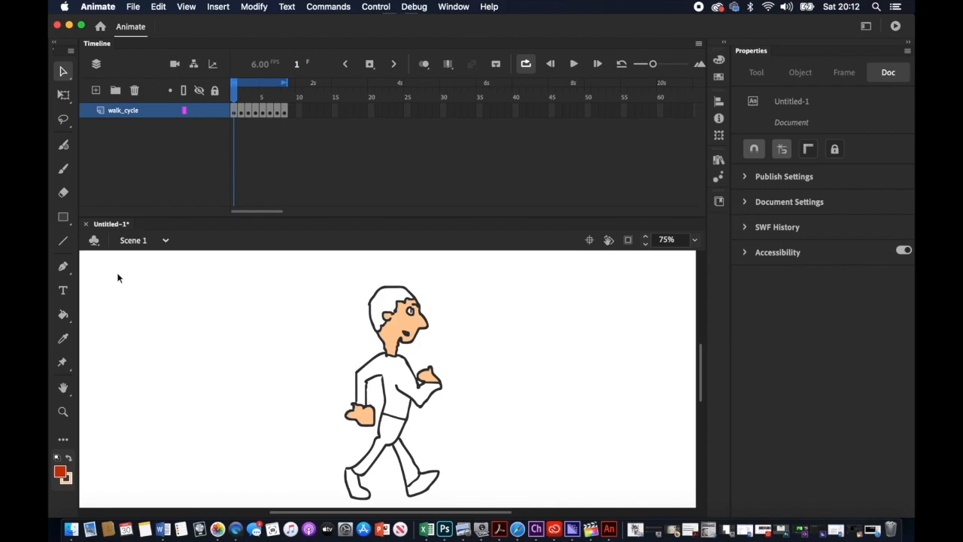
{"action": "left_click", "coordinate": [64, 315]}
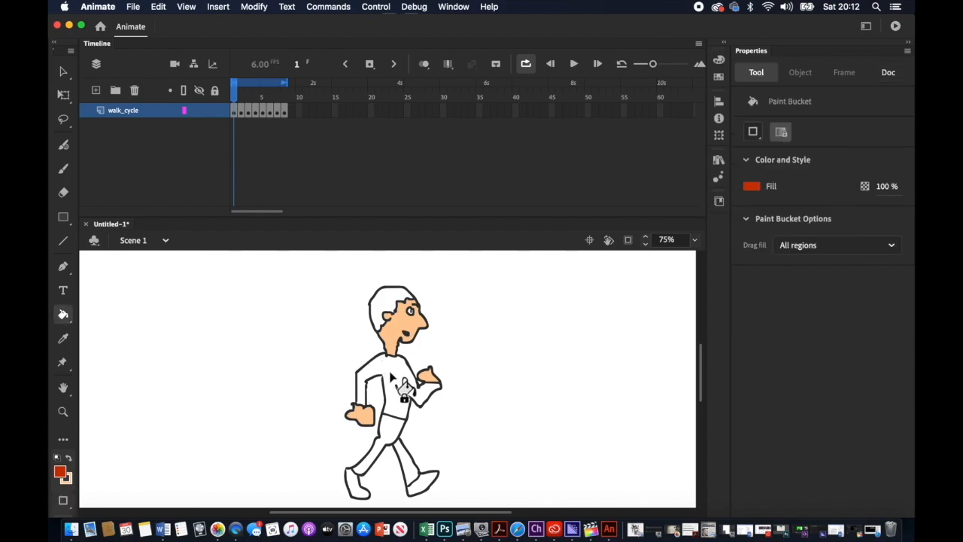
Step: Close the gaps in the shirt outline on frame 1 with a black Classic Brush
{"action": "left_click", "coordinate": [234, 114]}
{"action": "left_click", "coordinate": [63, 73]}
{"action": "left_click", "coordinate": [319, 368]}
{"action": "key", "text": "k"}
{"action": "left_click", "coordinate": [61, 472]}
{"action": "left_click", "coordinate": [115, 343]}
{"action": "left_click", "coordinate": [63, 169]}
{"action": "left_click", "coordinate": [234, 112]}
{"action": "left_click", "coordinate": [61, 67]}
{"action": "left_click", "coordinate": [224, 397]}
{"action": "left_click", "coordinate": [64, 169]}
Step: Fill the shirt and its sleeves on frame 1 with red
{"action": "left_click", "coordinate": [68, 457]}
{"action": "left_click", "coordinate": [64, 314]}
{"action": "left_click", "coordinate": [388, 375]}
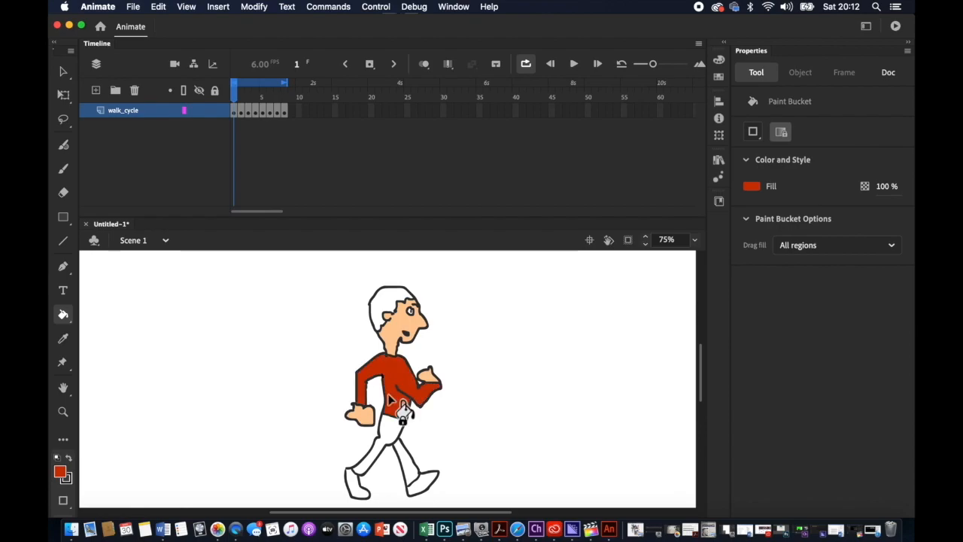
Step: Fill the shirt's torso and front sleeve on frame 2 with red
{"action": "left_click", "coordinate": [241, 113]}
{"action": "left_click", "coordinate": [63, 71]}
{"action": "left_click", "coordinate": [180, 406]}
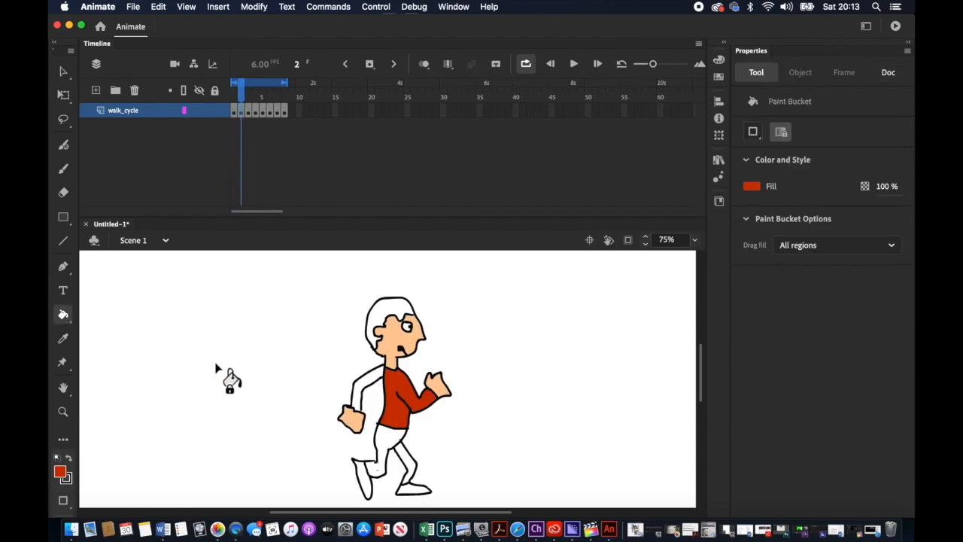
Step: Touch up the rear sleeve outline on frame 2 with the brush, and undo the red fill applied to the figure's outline
{"action": "left_click", "coordinate": [64, 169]}
{"action": "left_click", "coordinate": [68, 458]}
{"action": "left_click", "coordinate": [63, 315]}
{"action": "left_click", "coordinate": [69, 458]}
{"action": "left_click", "coordinate": [158, 6]}
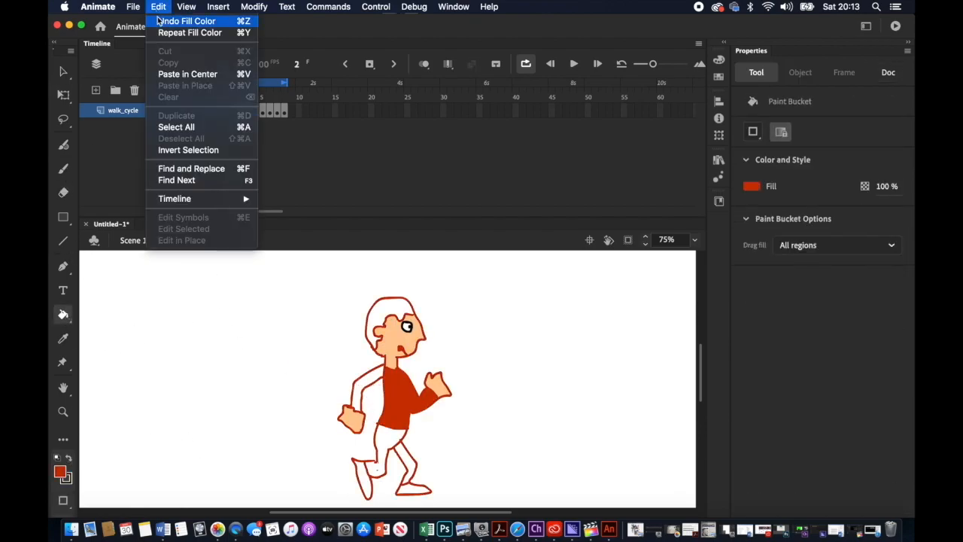
{"action": "left_click", "coordinate": [162, 21]}
Step: Close the shirt outline on frame 3 with a black Classic Brush and return to the Paint Bucket
{"action": "left_click", "coordinate": [248, 112]}
{"action": "left_click", "coordinate": [64, 72]}
{"action": "left_click", "coordinate": [188, 324]}
{"action": "left_click", "coordinate": [64, 314]}
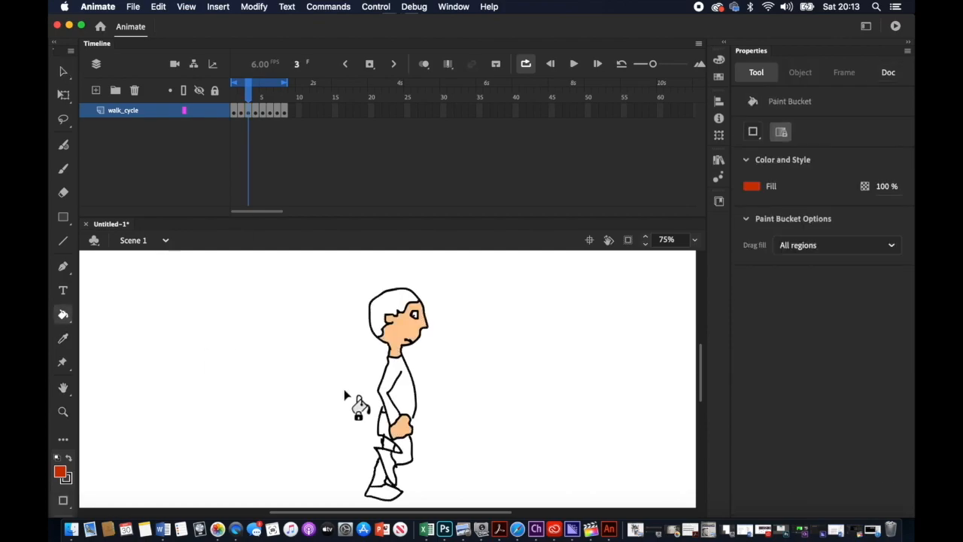
{"action": "left_click", "coordinate": [69, 457]}
{"action": "left_click", "coordinate": [64, 168]}
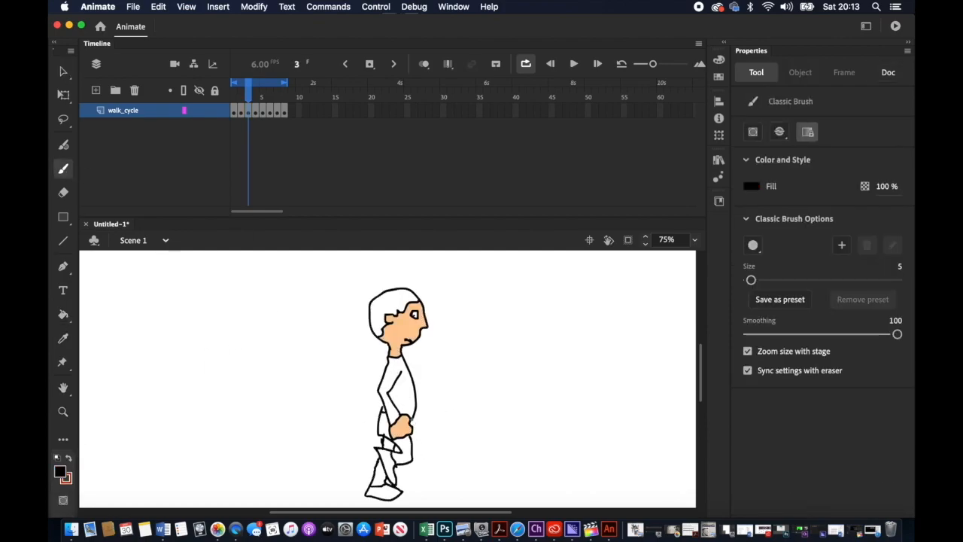
{"action": "left_click", "coordinate": [64, 315]}
{"action": "left_click", "coordinate": [401, 401]}
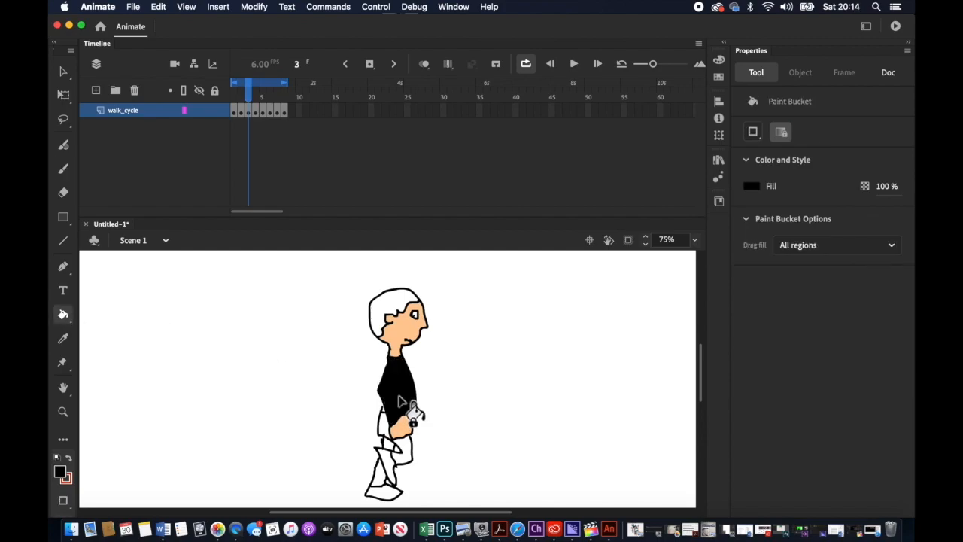
{"action": "left_click", "coordinate": [158, 6]}
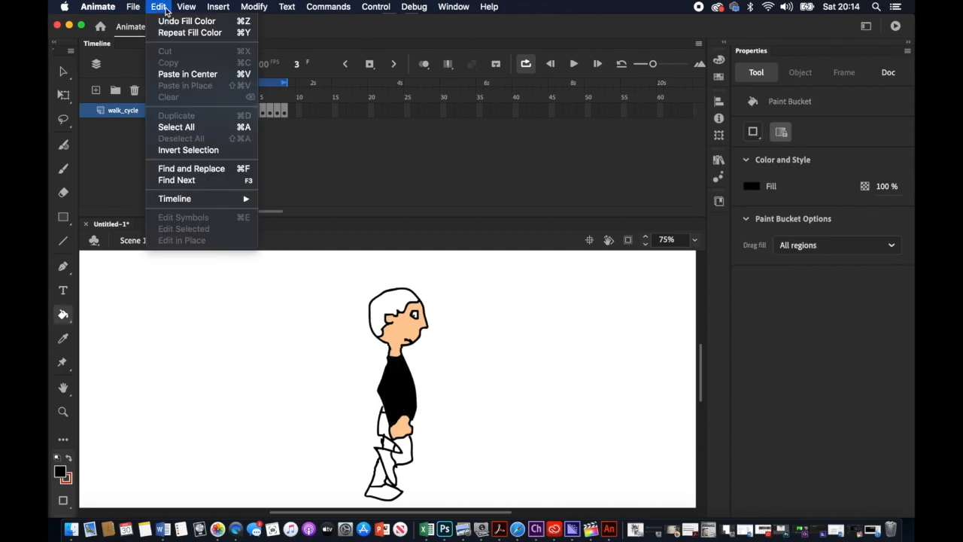
{"action": "left_click", "coordinate": [164, 21]}
Step: Fill the shirt on frame 3 with red and touch up the sleeve with the Classic Brush
{"action": "left_click", "coordinate": [69, 457]}
{"action": "left_click", "coordinate": [400, 403]}
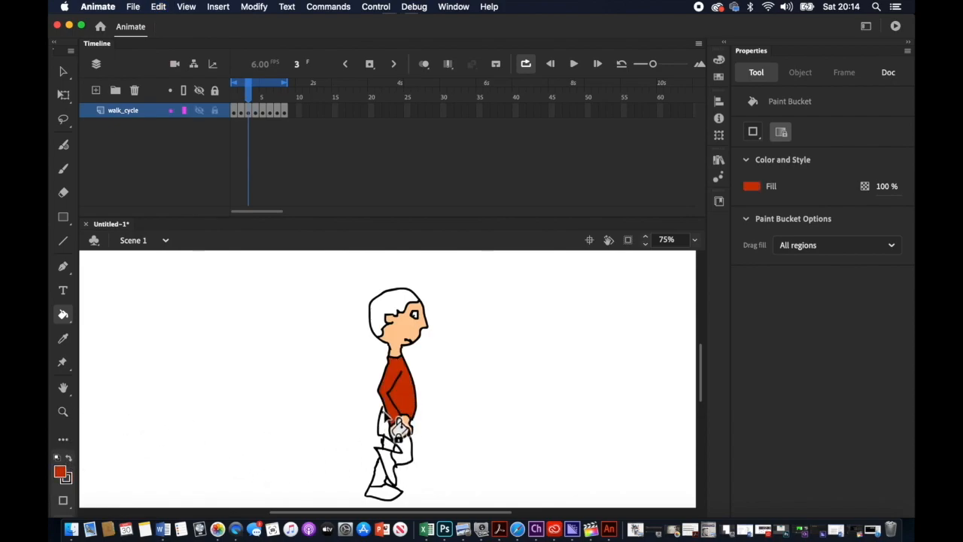
{"action": "left_click", "coordinate": [64, 170]}
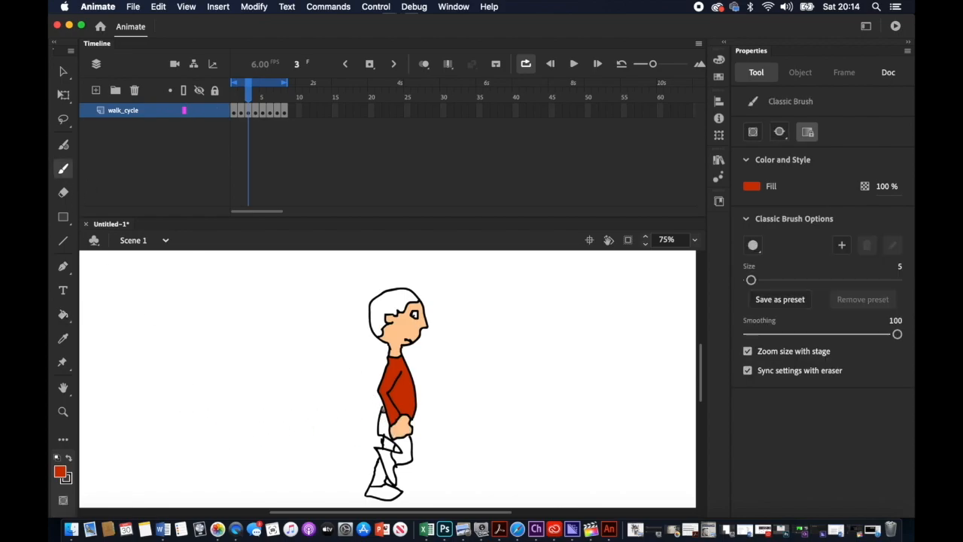
Step: Fill the shirt and its sleeves on frame 4 with red, undoing the fill that lands on the outline
{"action": "left_click", "coordinate": [255, 112]}
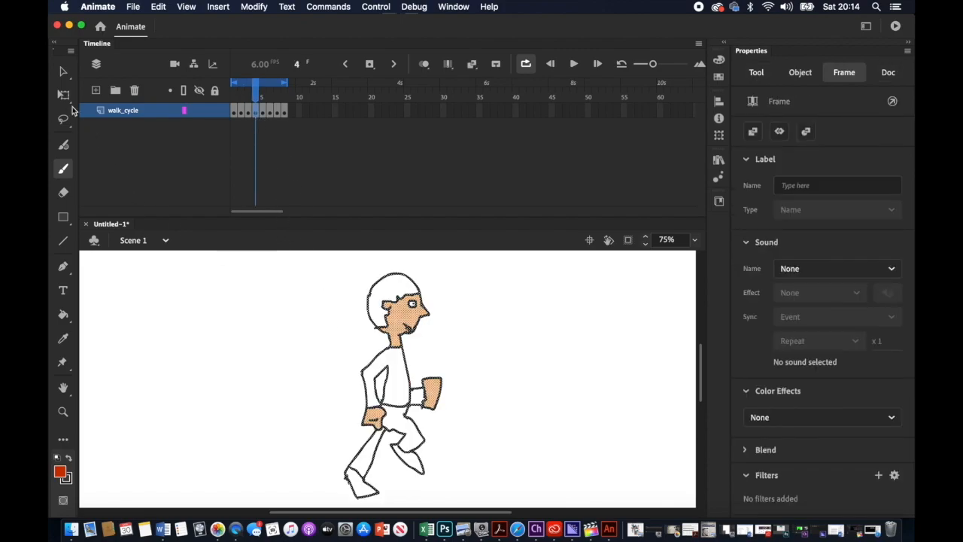
{"action": "left_click", "coordinate": [62, 73]}
{"action": "left_click", "coordinate": [167, 321]}
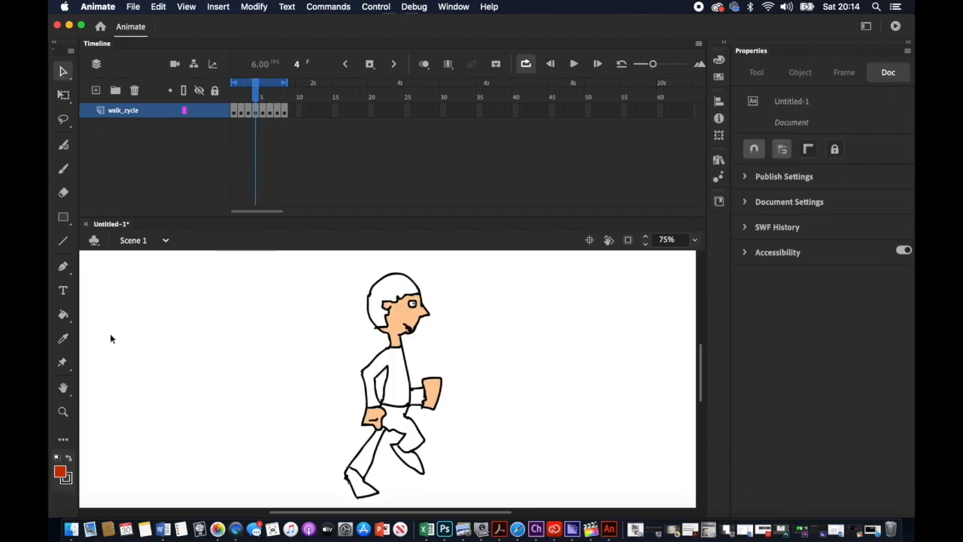
{"action": "left_click", "coordinate": [63, 314]}
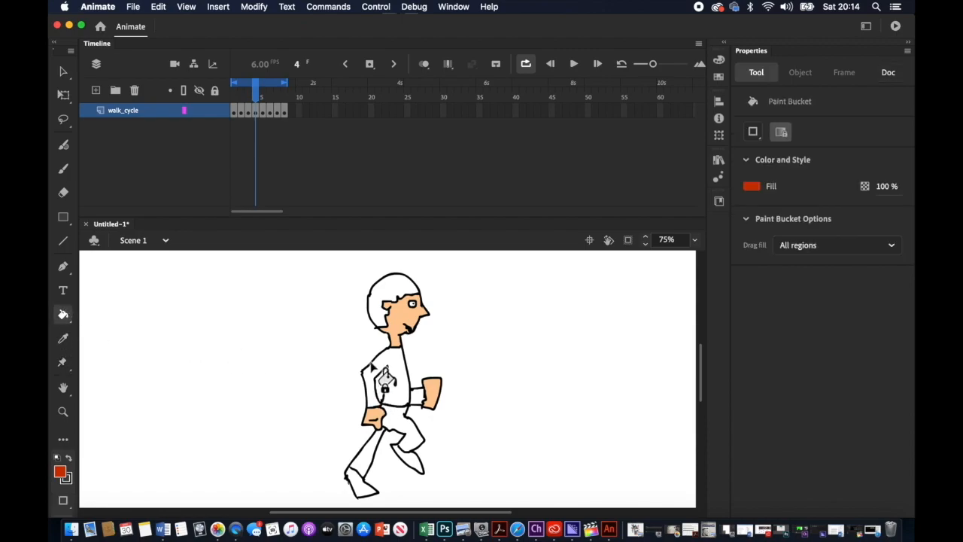
{"action": "left_click", "coordinate": [376, 387]}
{"action": "left_click", "coordinate": [158, 6]}
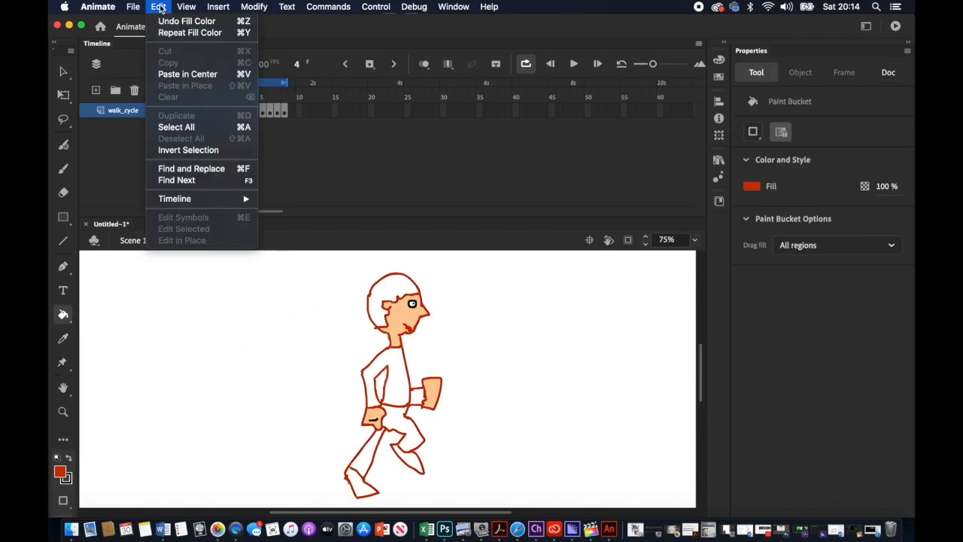
{"action": "left_click", "coordinate": [175, 22]}
{"action": "left_click", "coordinate": [395, 372]}
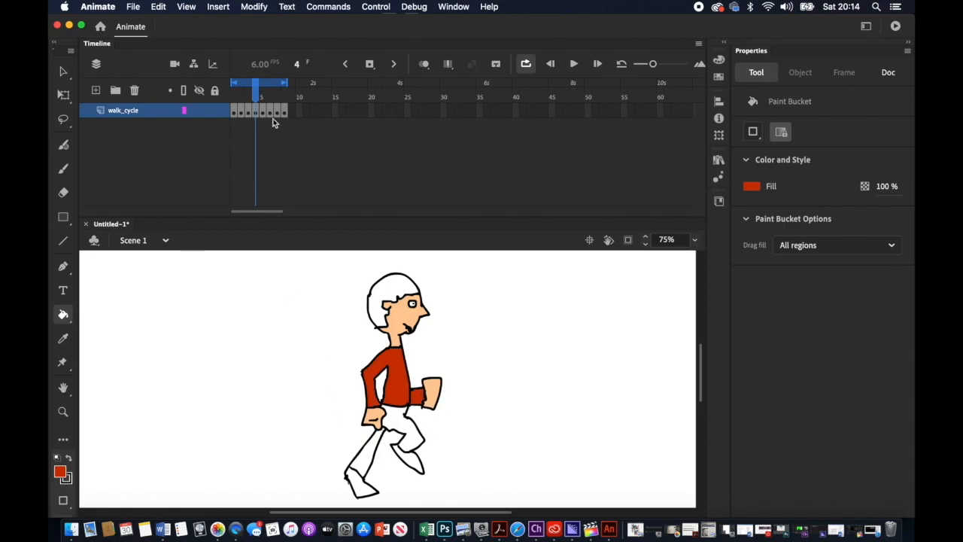
Step: Fill the shirt and both sleeves with red on frames 5 and 6
{"action": "left_click_drag", "start_coordinate": [260, 97], "coordinate": [263, 98]}
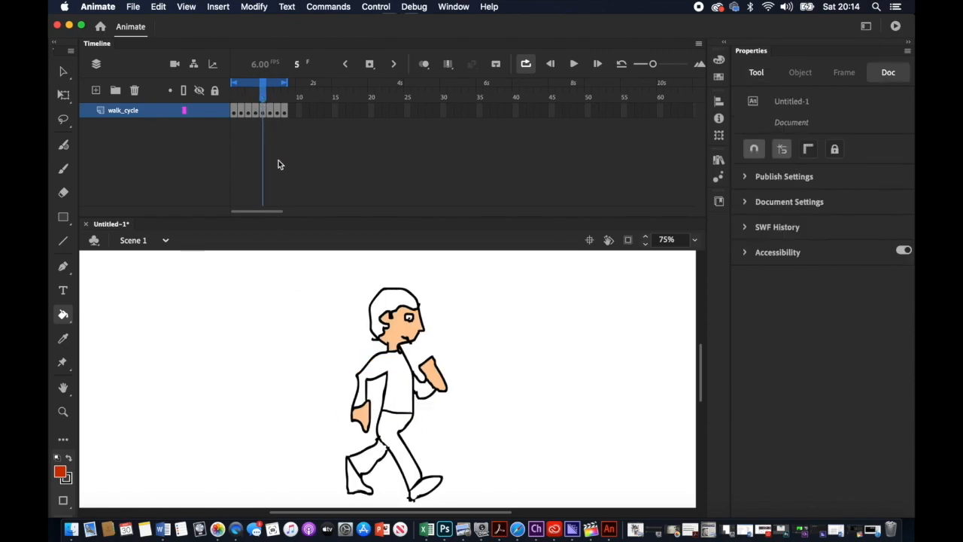
{"action": "left_click", "coordinate": [395, 387]}
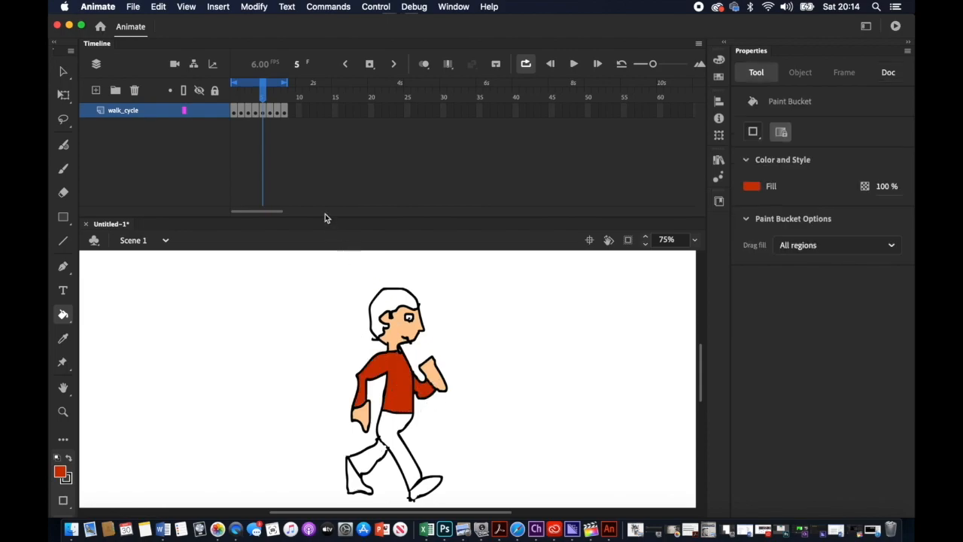
{"action": "left_click", "coordinate": [270, 113]}
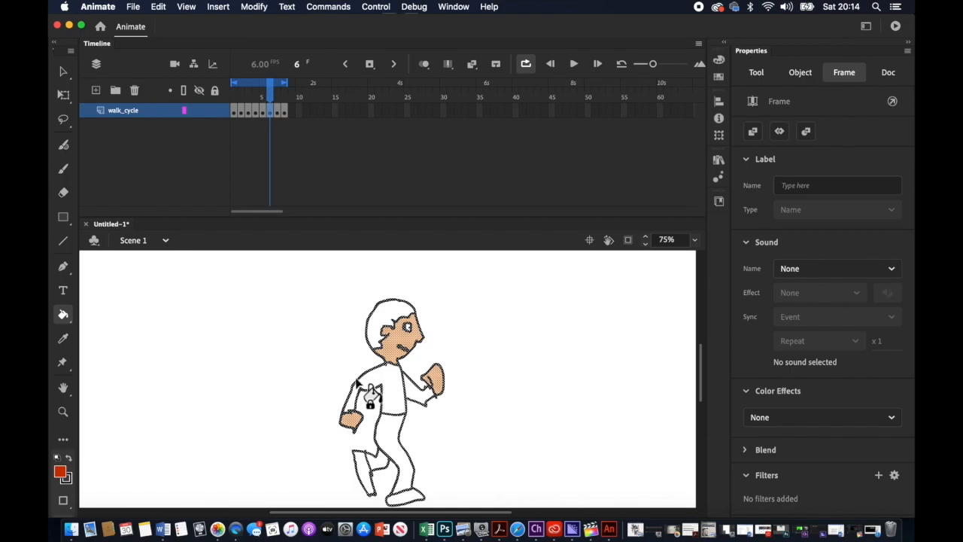
{"action": "left_click", "coordinate": [395, 391]}
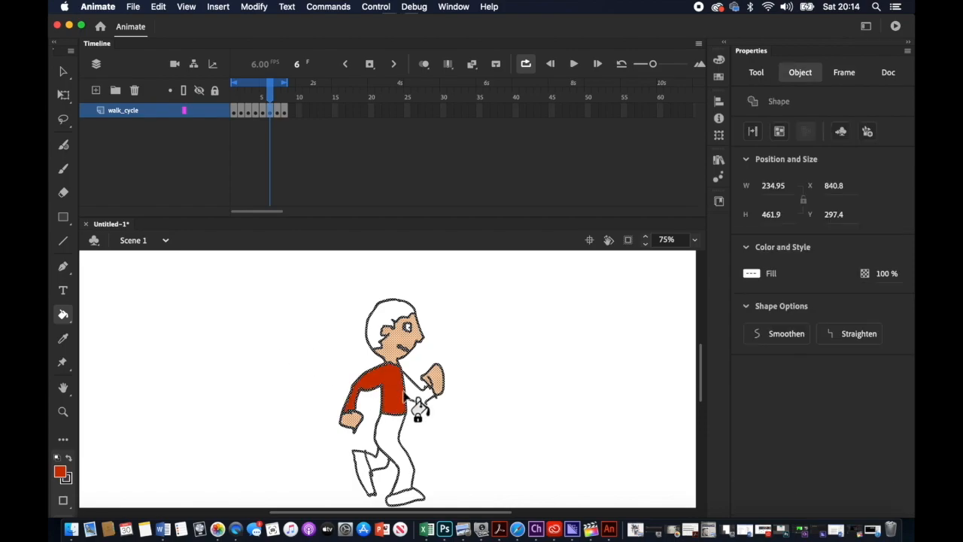
{"action": "left_click", "coordinate": [419, 401]}
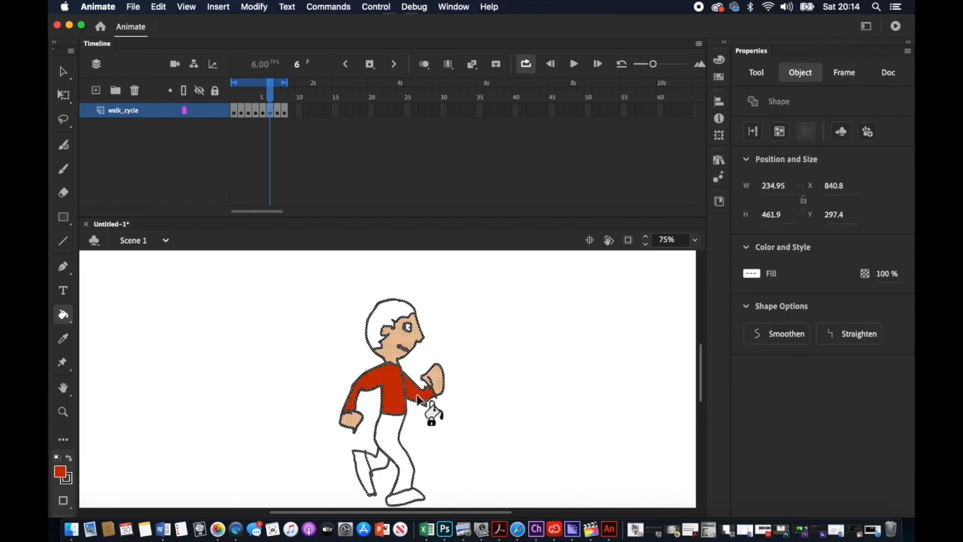
Step: Touch up the shirt outline on frame 7 with the black Classic Brush and fill the shirt with red
{"action": "left_click", "coordinate": [278, 115]}
{"action": "left_click", "coordinate": [64, 170]}
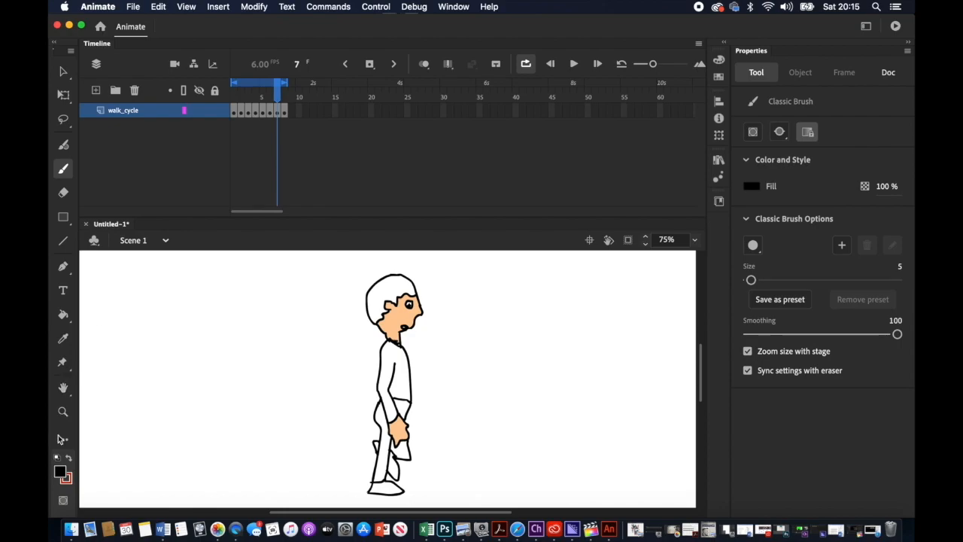
{"action": "left_click", "coordinate": [63, 316]}
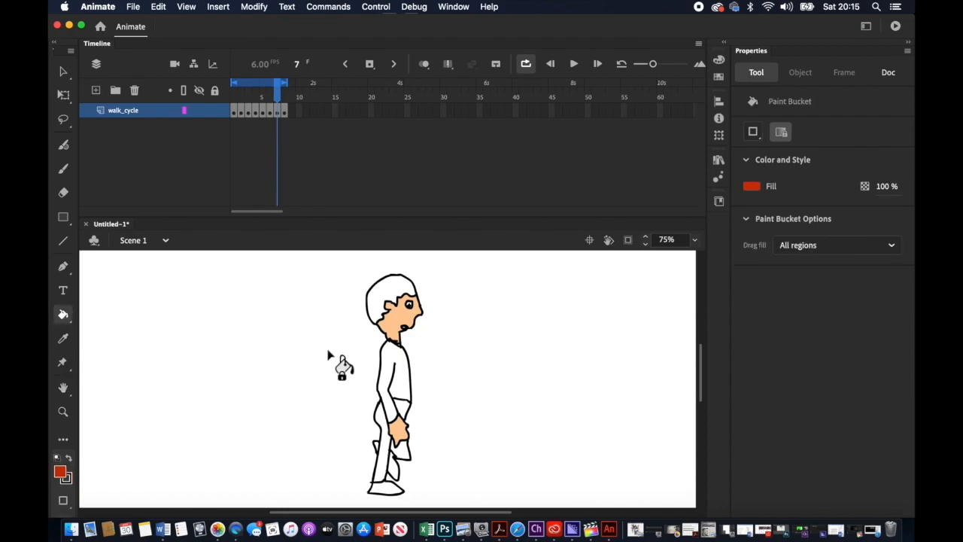
{"action": "left_click", "coordinate": [406, 378]}
Step: Deselect the figure on frame 8 and fill its shirt and rear sleeve with red
{"action": "left_click", "coordinate": [285, 113]}
{"action": "left_click", "coordinate": [158, 271]}
{"action": "left_click", "coordinate": [63, 316]}
{"action": "left_click", "coordinate": [394, 384]}
{"action": "left_click", "coordinate": [370, 380]}
Step: Play back the walk cycle, return to frame 1 and fill the hair with orange
{"action": "left_click_drag", "start_coordinate": [285, 95], "coordinate": [219, 93]}
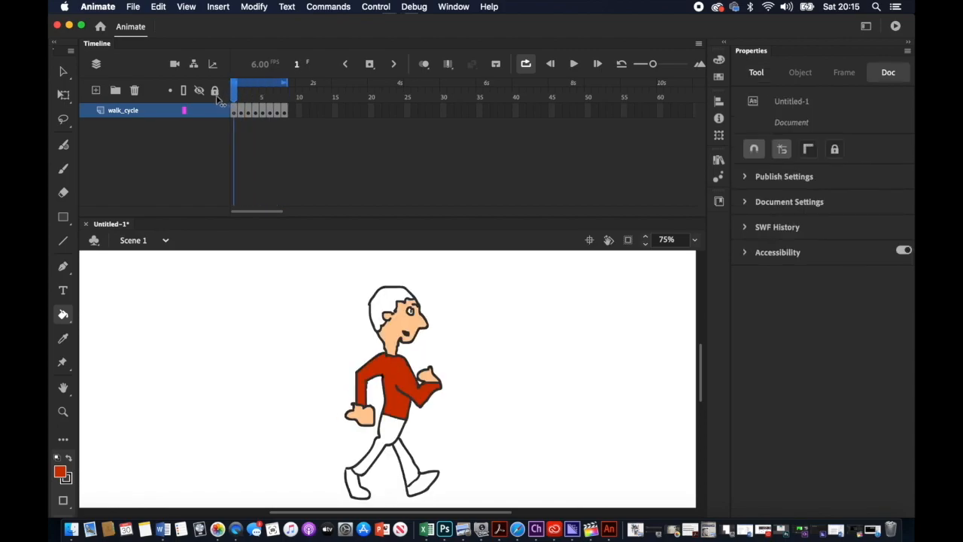
{"action": "key", "text": "Return"}
{"action": "left_click_drag", "start_coordinate": [297, 115], "coordinate": [209, 115]}
{"action": "left_click", "coordinate": [64, 474]}
{"action": "left_click", "coordinate": [223, 395]}
{"action": "left_click", "coordinate": [376, 305]}
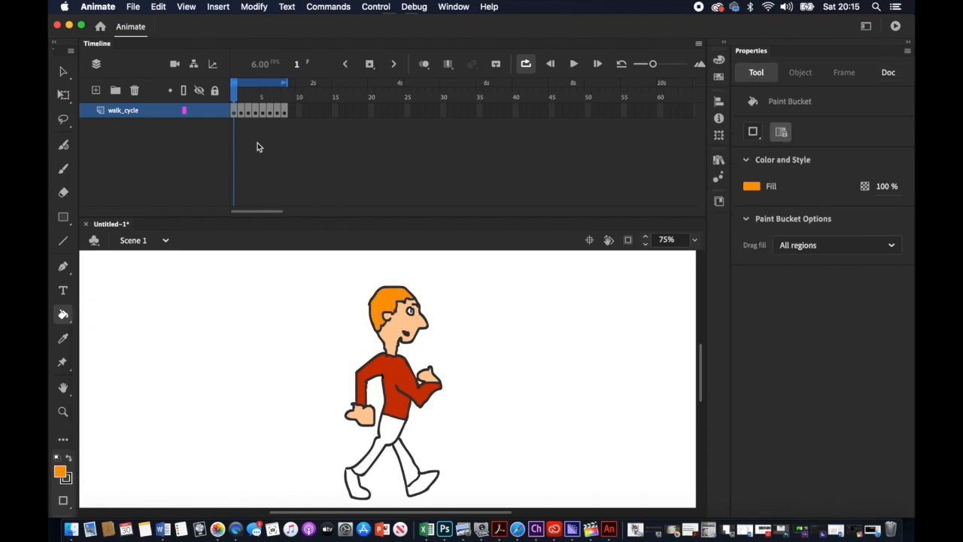
Step: Deselect the figure on frame 2 and fill its hair with orange
{"action": "left_click", "coordinate": [240, 111]}
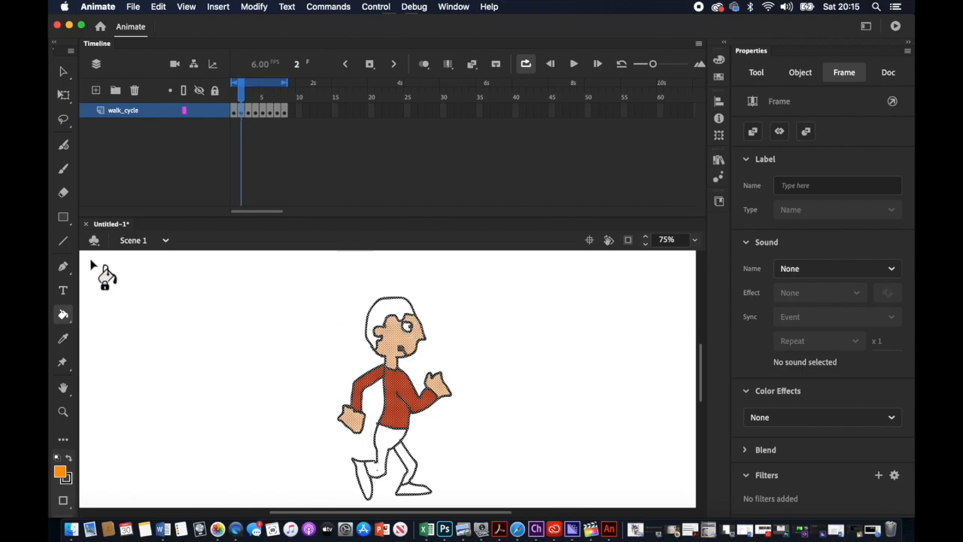
{"action": "left_click", "coordinate": [64, 71]}
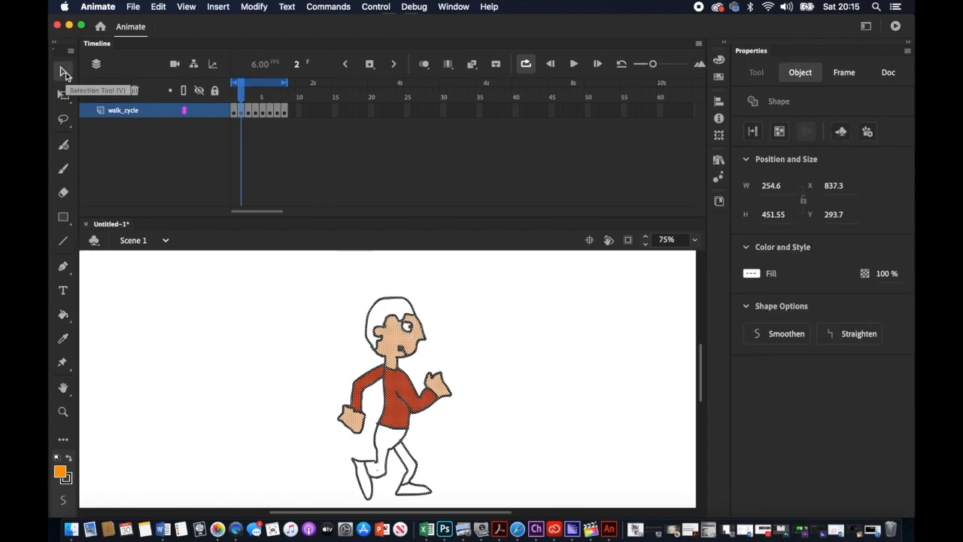
{"action": "left_click", "coordinate": [207, 312]}
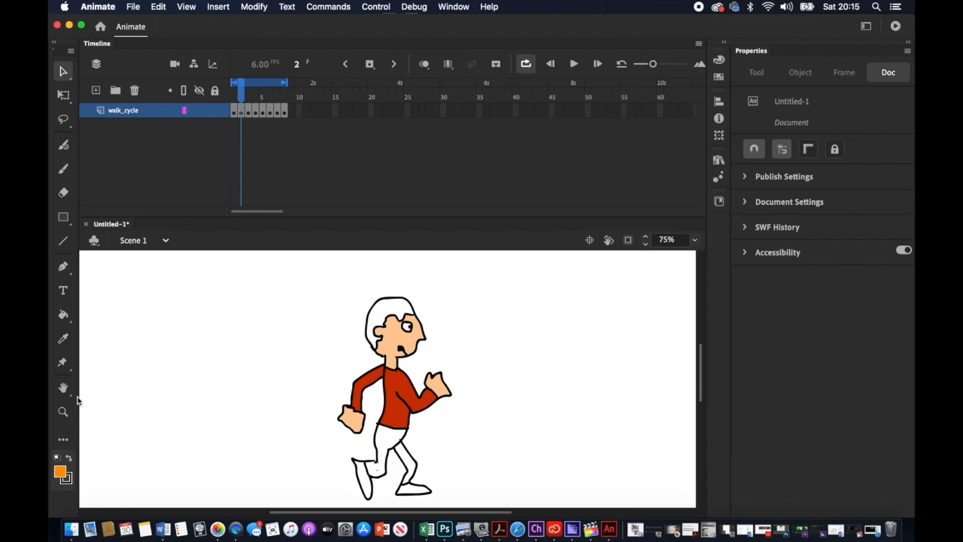
{"action": "left_click", "coordinate": [64, 315]}
{"action": "left_click", "coordinate": [385, 316]}
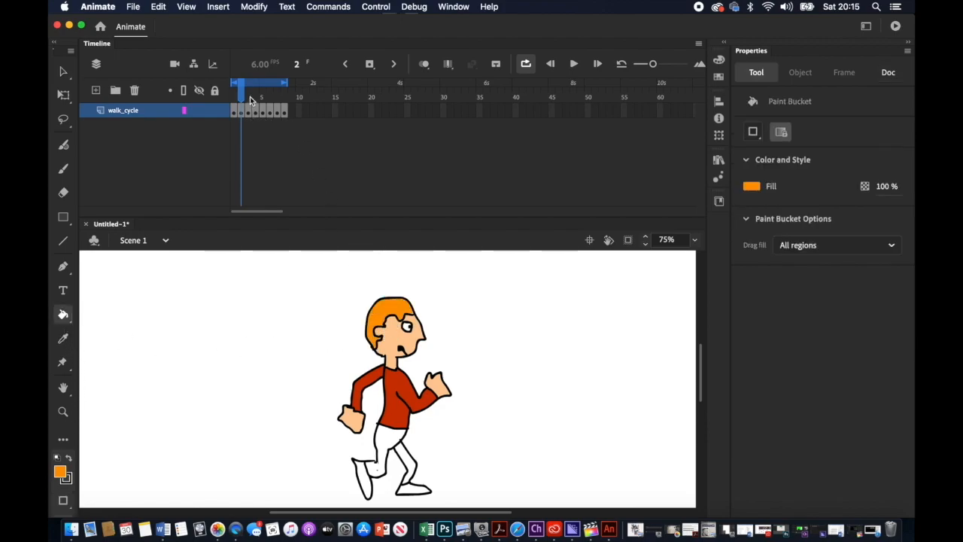
Step: Fill the hair with orange on frames 3 and 4
{"action": "left_click_drag", "start_coordinate": [245, 96], "coordinate": [250, 95]}
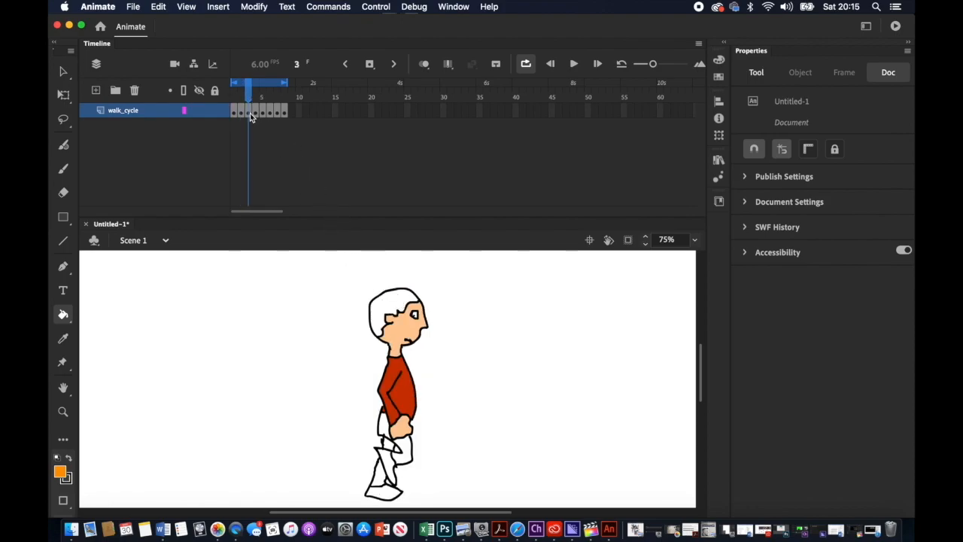
{"action": "left_click", "coordinate": [395, 300]}
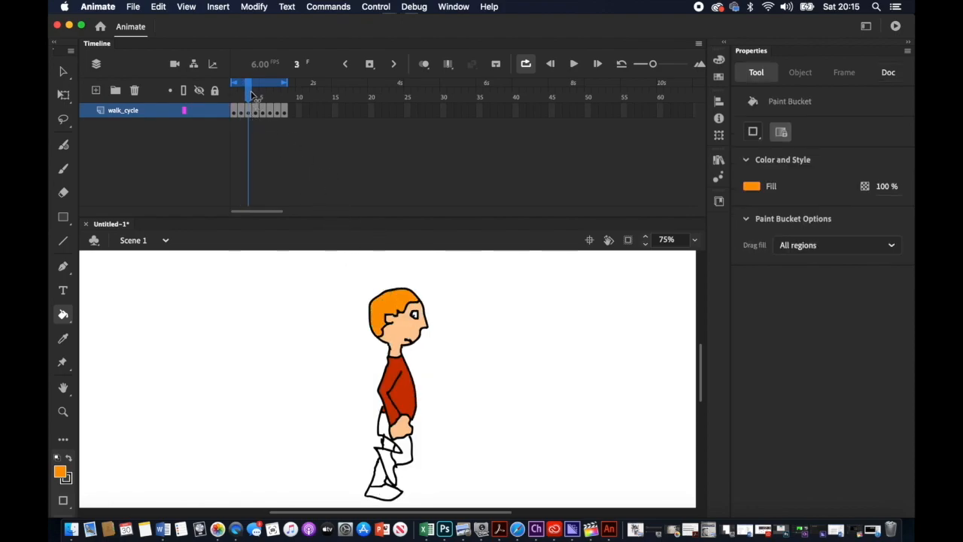
{"action": "left_click", "coordinate": [254, 93]}
{"action": "left_click", "coordinate": [392, 297]}
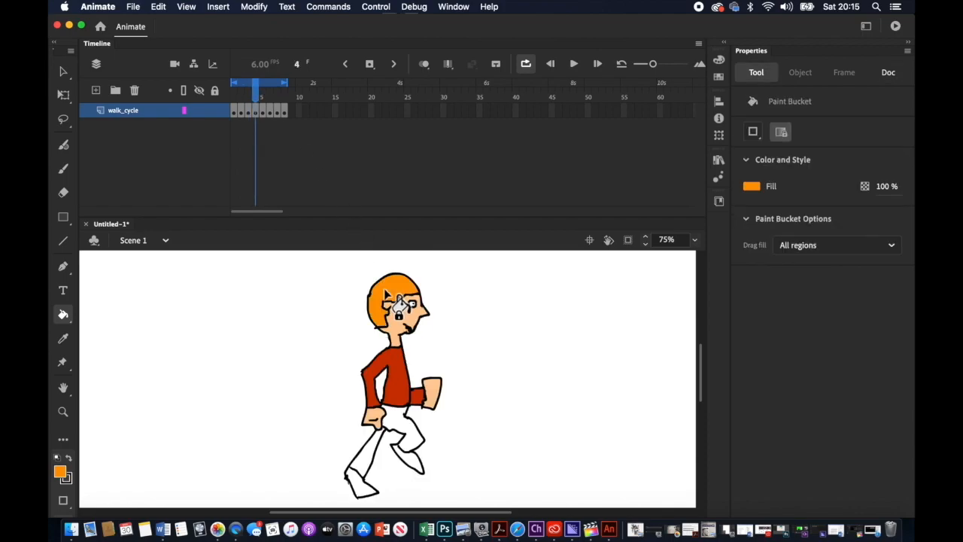
Step: Fill the hair with orange on frames 5 and 6
{"action": "left_click", "coordinate": [258, 98]}
{"action": "left_click", "coordinate": [265, 97]}
{"action": "left_click", "coordinate": [393, 300]}
{"action": "left_click", "coordinate": [269, 98]}
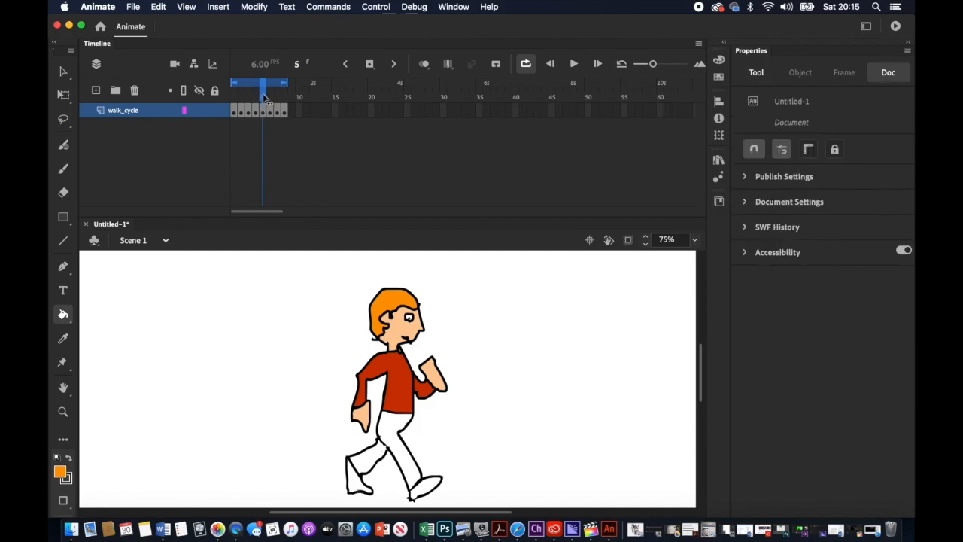
{"action": "left_click", "coordinate": [386, 315]}
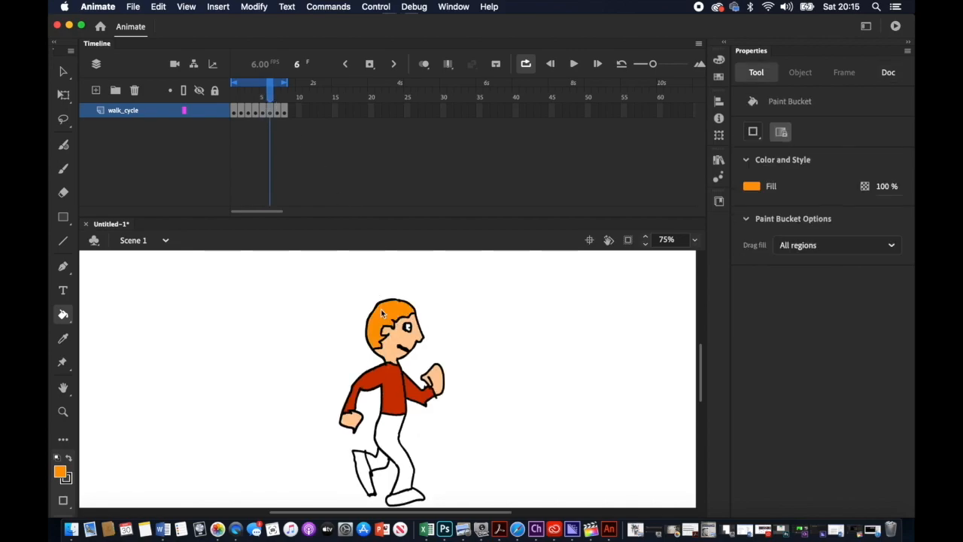
Step: Fill the hair with orange on frames 7 and 8
{"action": "left_click", "coordinate": [273, 98]}
{"action": "left_click", "coordinate": [277, 98]}
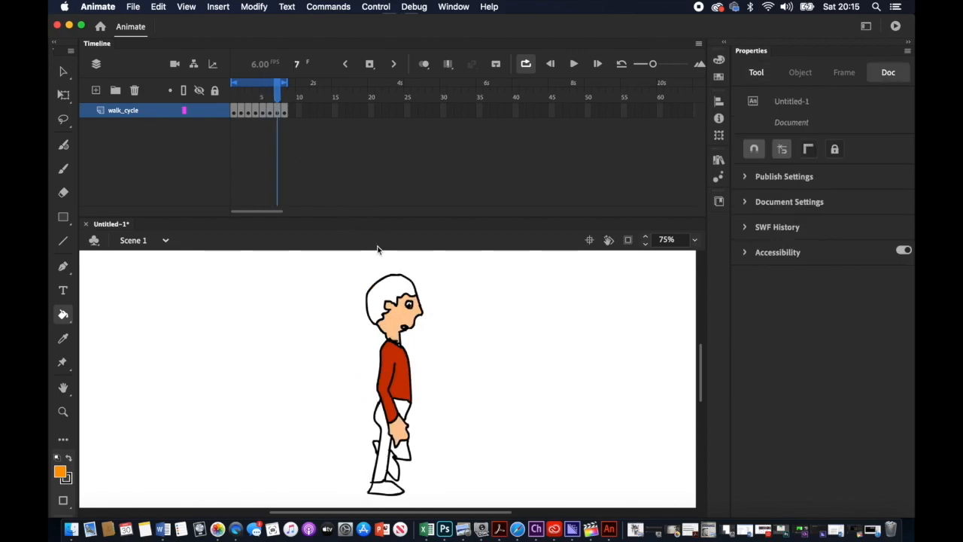
{"action": "left_click", "coordinate": [388, 301]}
{"action": "left_click", "coordinate": [284, 98]}
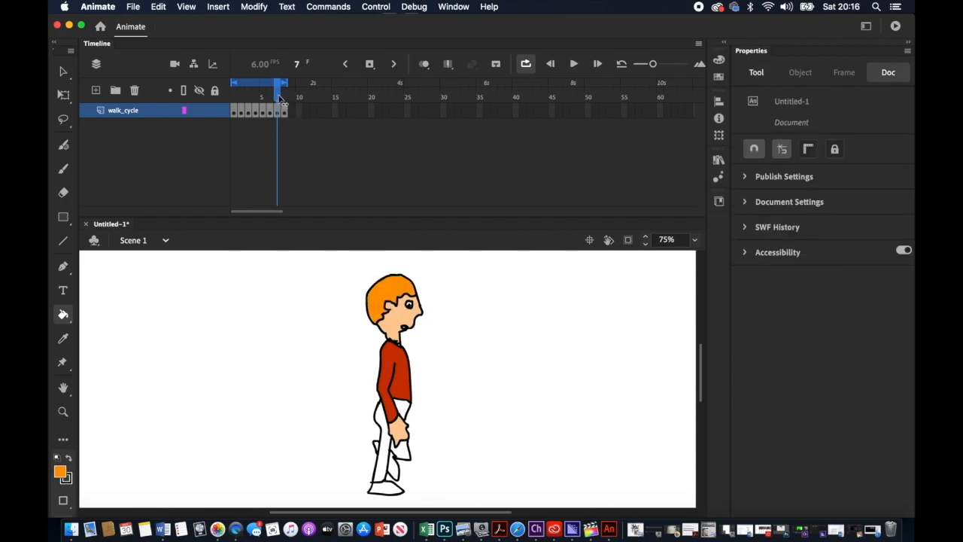
{"action": "left_click", "coordinate": [384, 294]}
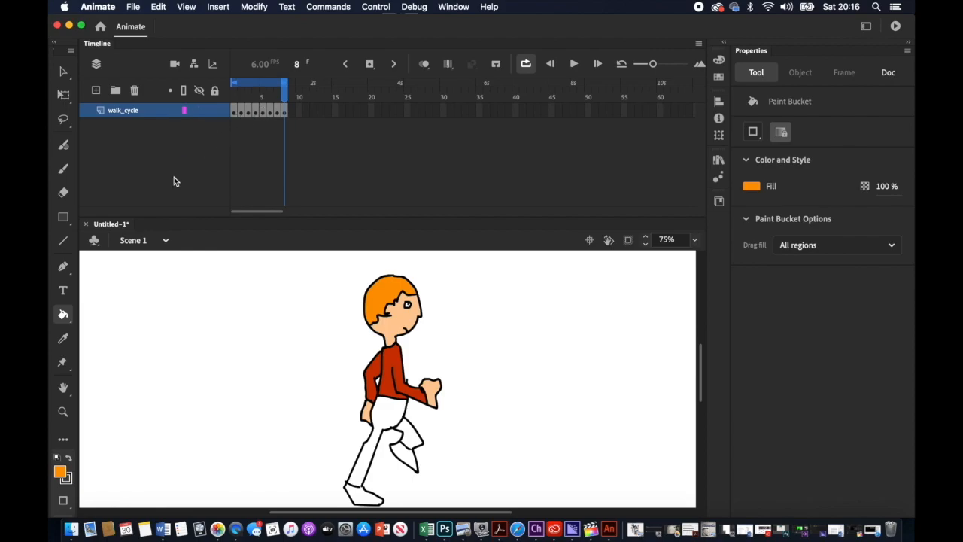
Step: Fill the trousers on frame 8 with blue #3366FF, undoing the first fill and touching up the outline with the Classic Brush
{"action": "left_click", "coordinate": [60, 472]}
{"action": "left_click", "coordinate": [185, 374]}
{"action": "left_click", "coordinate": [388, 429]}
{"action": "key", "text": "super+z"}
{"action": "key", "text": "b"}
{"action": "left_click", "coordinate": [63, 315]}
{"action": "left_click", "coordinate": [69, 458]}
{"action": "left_click", "coordinate": [388, 418]}
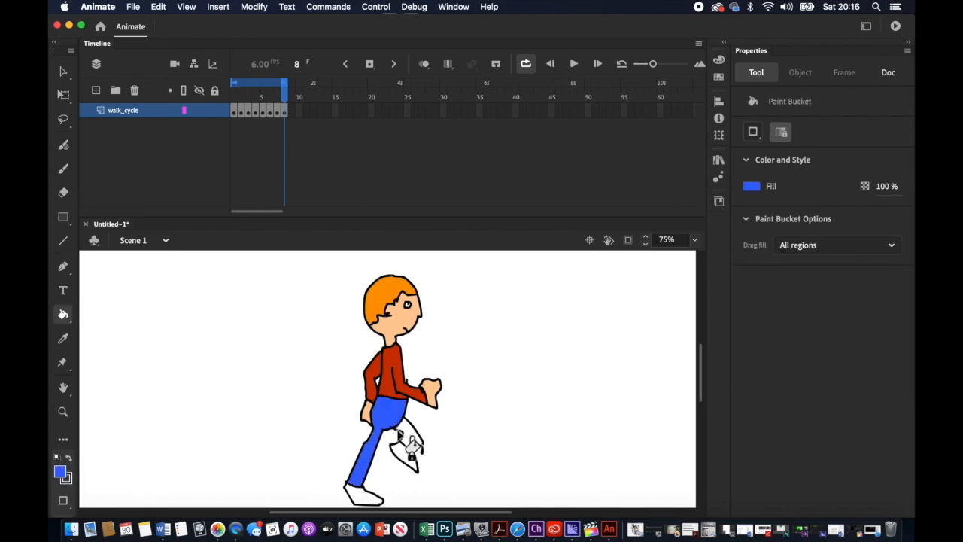
{"action": "left_click", "coordinate": [409, 433]}
Step: Fill both trouser legs with blue on frames 7 and 4
{"action": "left_click", "coordinate": [277, 96]}
{"action": "left_click", "coordinate": [399, 444]}
{"action": "left_click", "coordinate": [401, 412]}
{"action": "left_click", "coordinate": [257, 96]}
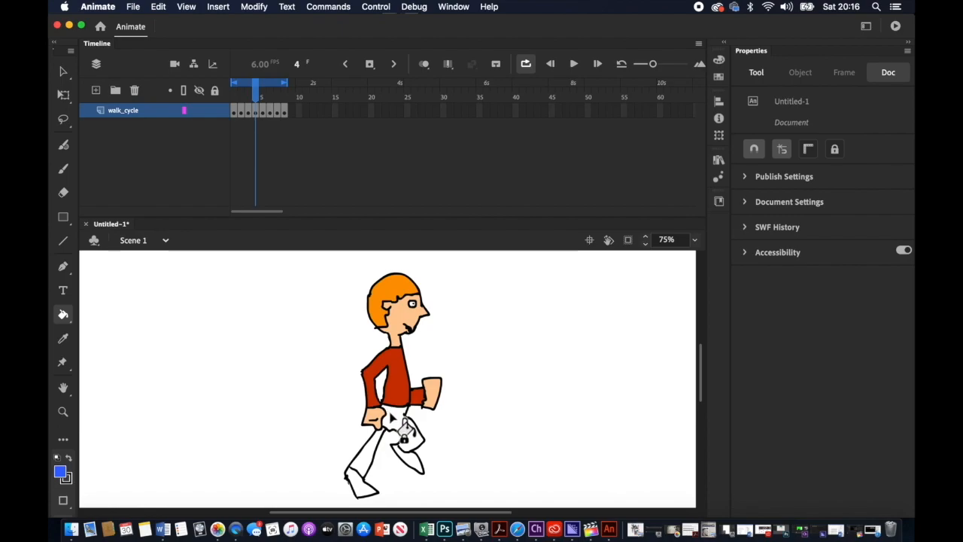
{"action": "left_click", "coordinate": [392, 416]}
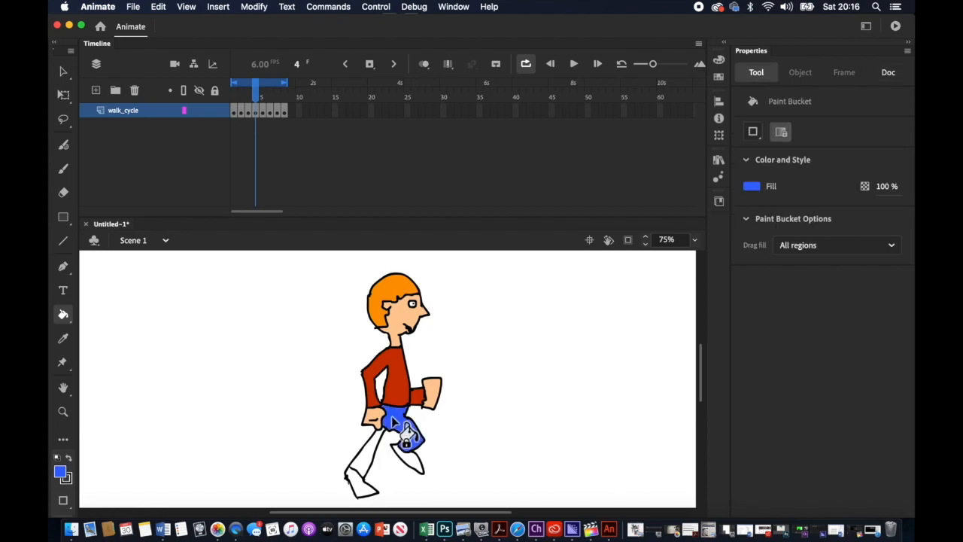
{"action": "left_click", "coordinate": [370, 456]}
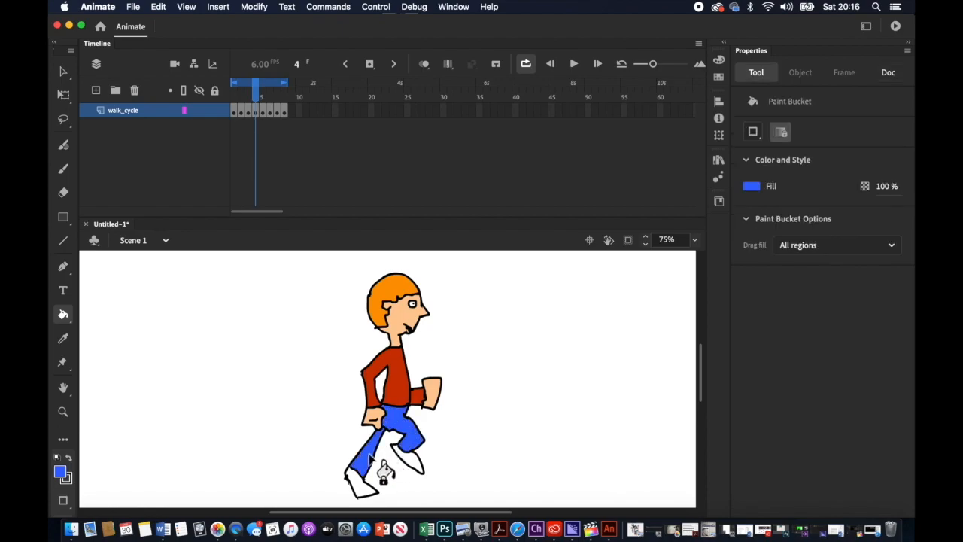
Step: Fill the trousers on frame 2 with blue, closing their outline with the black Classic Brush before filling the rear leg
{"action": "left_click", "coordinate": [248, 96]}
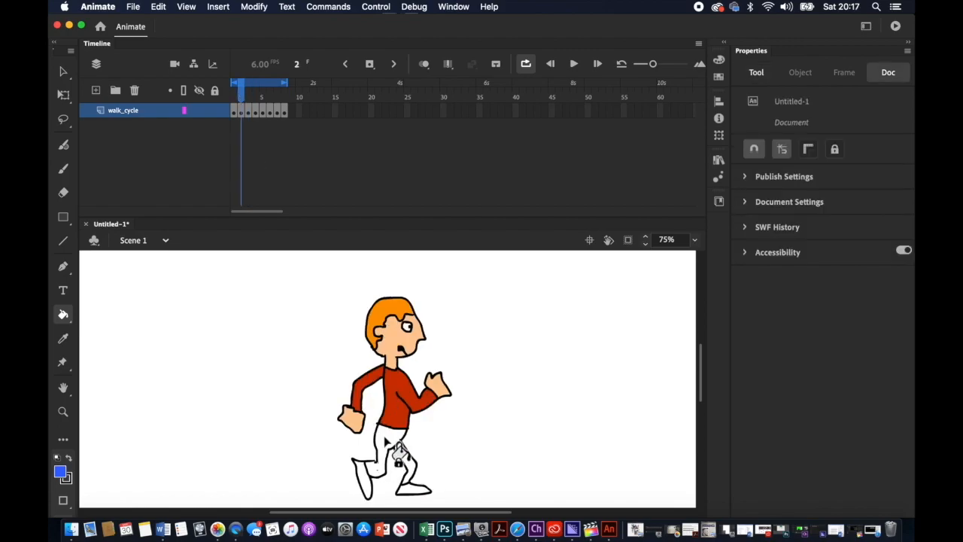
{"action": "left_click", "coordinate": [416, 478]}
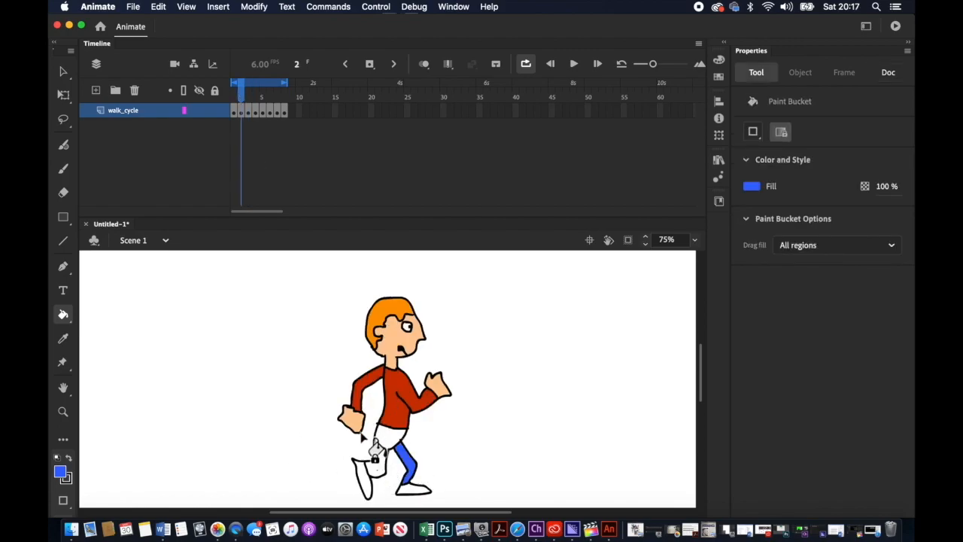
{"action": "left_click", "coordinate": [68, 458]}
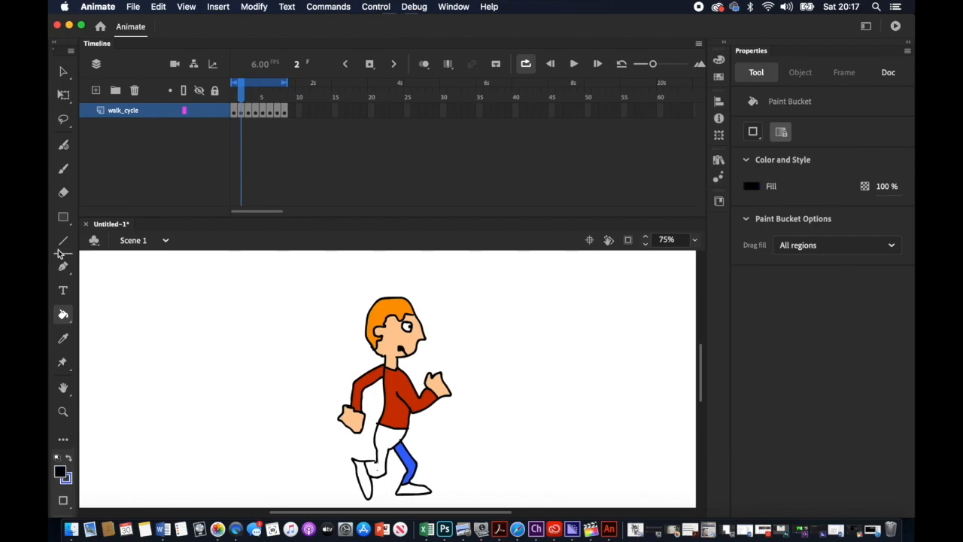
{"action": "left_click", "coordinate": [63, 169]}
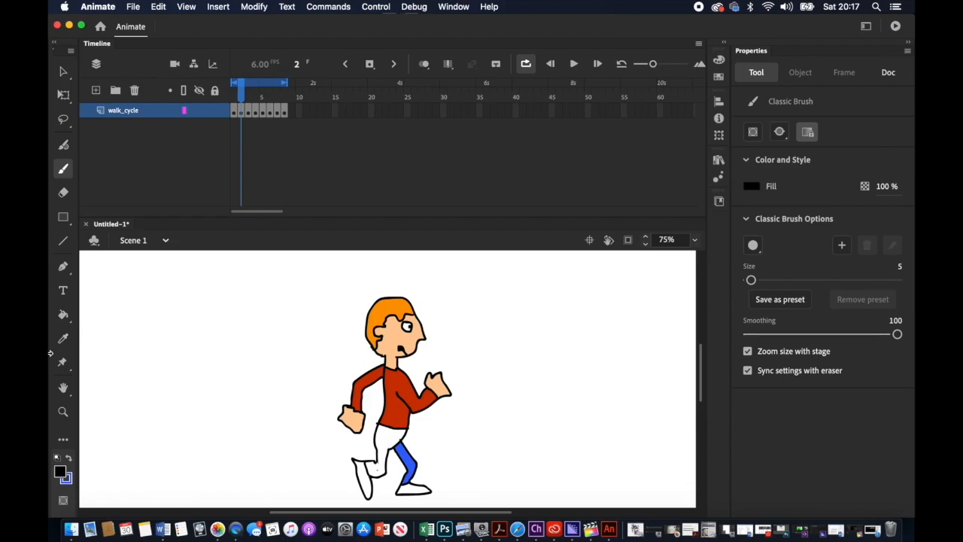
{"action": "left_click", "coordinate": [63, 315]}
{"action": "left_click", "coordinate": [380, 443]}
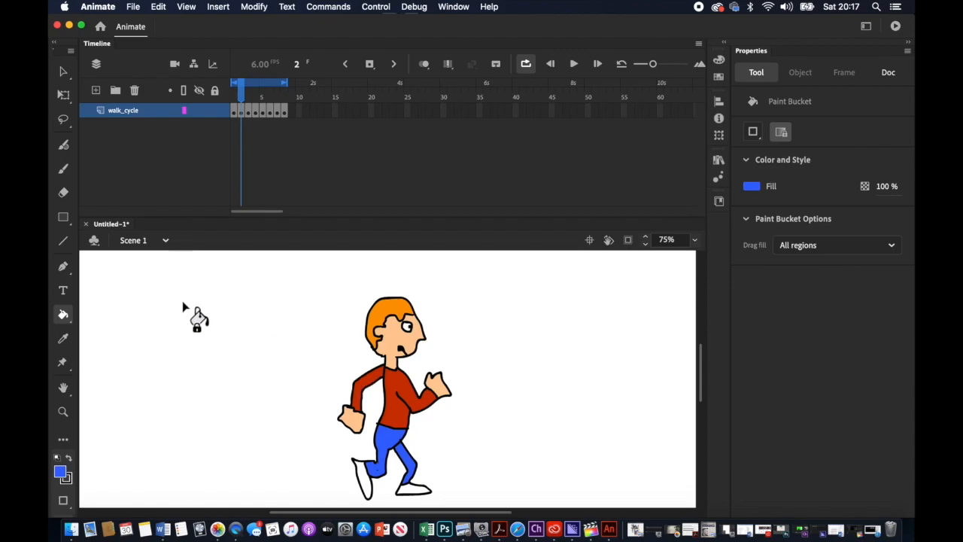
Step: Fill the trousers on frame 1 with blue and both shoes with dark red
{"action": "left_click", "coordinate": [235, 91]}
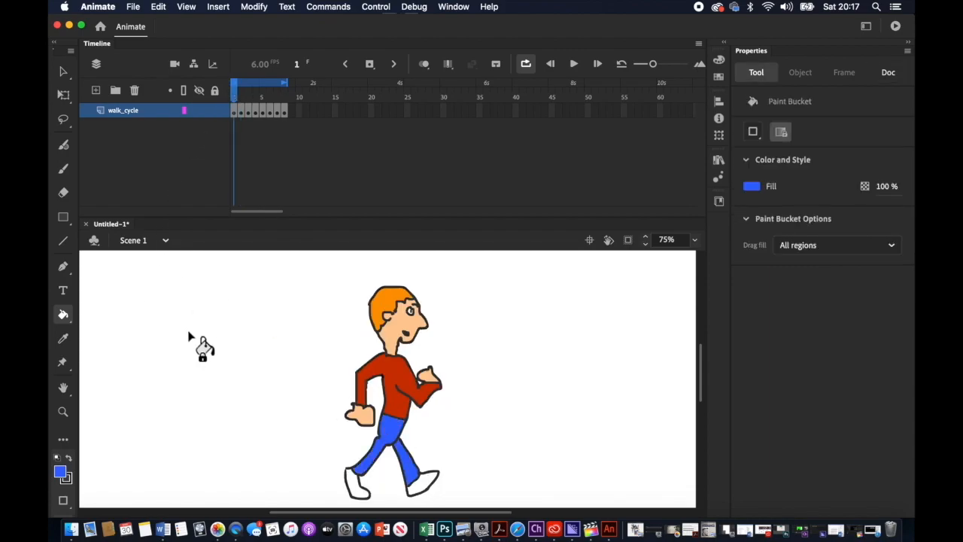
{"action": "left_click", "coordinate": [60, 472]}
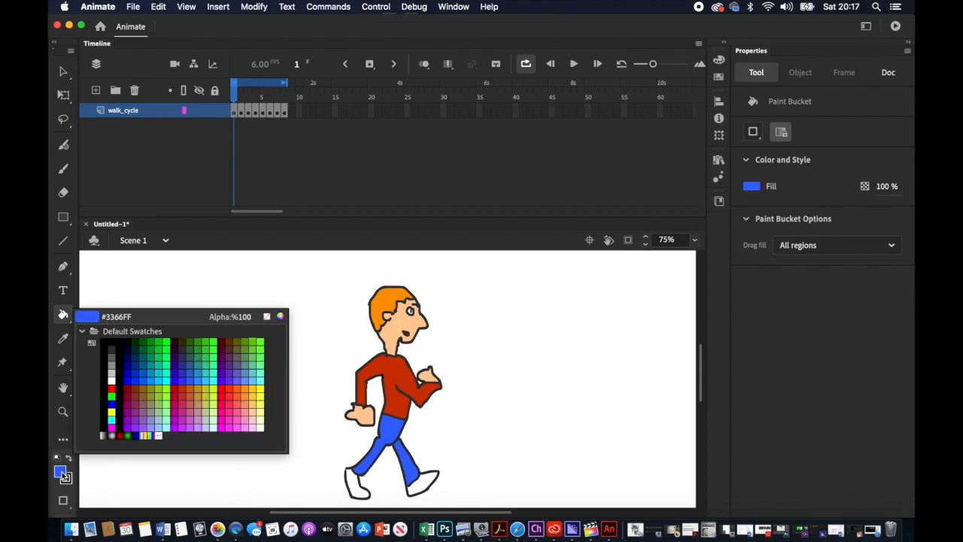
{"action": "left_click", "coordinate": [221, 343]}
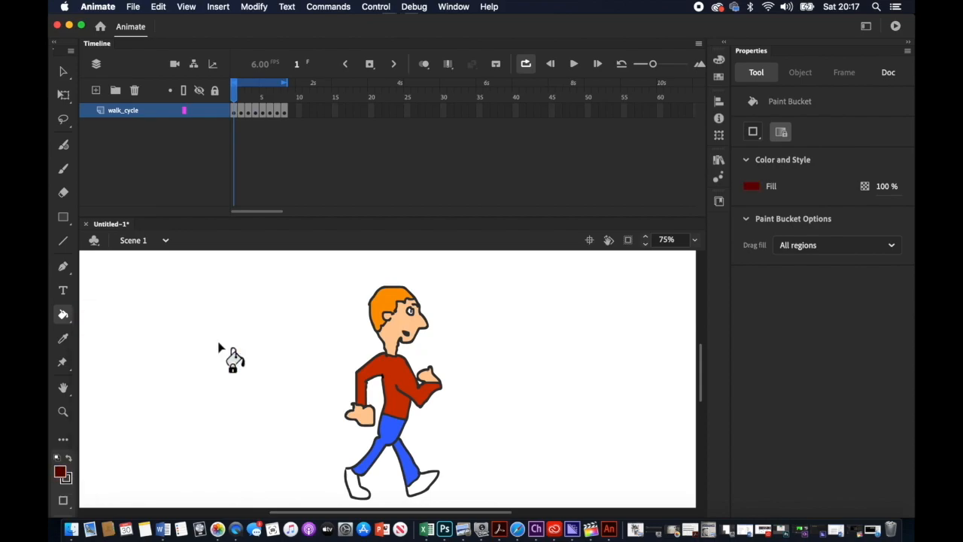
{"action": "left_click", "coordinate": [358, 488]}
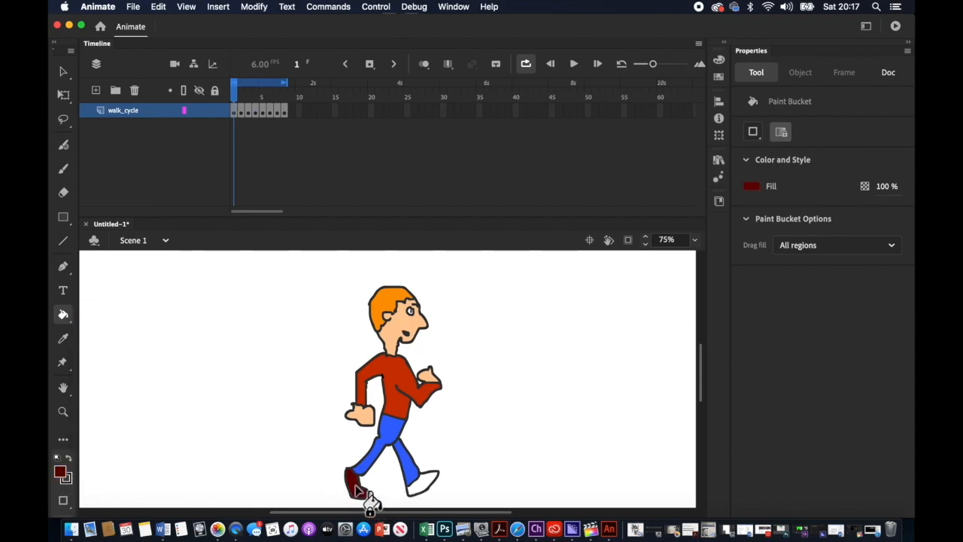
{"action": "left_click", "coordinate": [418, 486]}
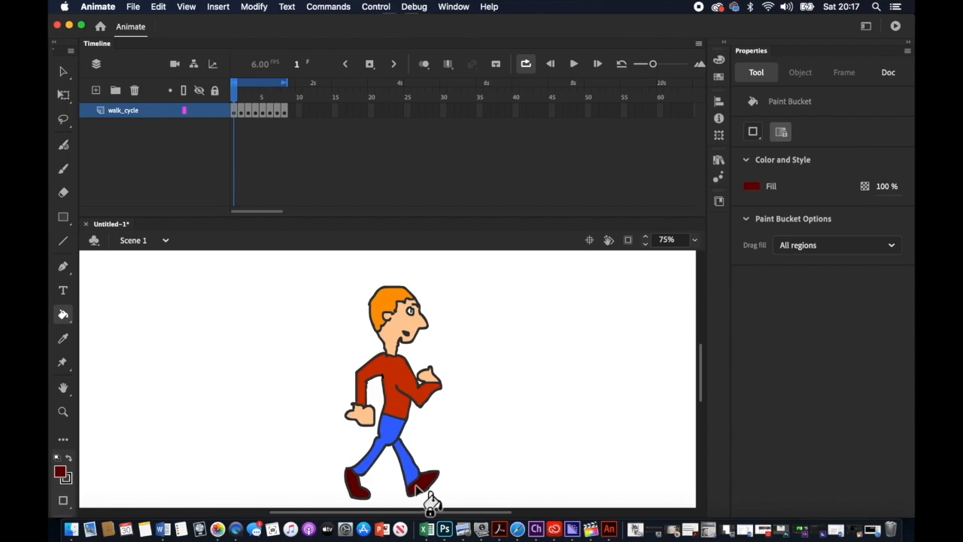
Step: Fill both shoes with dark red on frames 2, 3 and 4 using the Paint Bucket
{"action": "left_click", "coordinate": [241, 113]}
{"action": "key", "text": "Escape"}
{"action": "left_click", "coordinate": [362, 482]}
{"action": "left_click", "coordinate": [411, 490]}
{"action": "left_click", "coordinate": [248, 94]}
{"action": "left_click", "coordinate": [388, 464]}
{"action": "left_click", "coordinate": [383, 493]}
{"action": "left_click", "coordinate": [256, 95]}
{"action": "left_click", "coordinate": [363, 483]}
{"action": "left_click", "coordinate": [408, 460]}
Step: Fill the shoes with dark red on frames 5 to 8 of the walk cycle
{"action": "left_click", "coordinate": [262, 94]}
{"action": "left_click", "coordinate": [430, 488]}
{"action": "left_click", "coordinate": [270, 95]}
{"action": "left_click", "coordinate": [366, 474]}
{"action": "left_click", "coordinate": [277, 95]}
{"action": "left_click", "coordinate": [393, 468]}
{"action": "left_click", "coordinate": [383, 489]}
{"action": "left_click", "coordinate": [377, 446]}
{"action": "left_click", "coordinate": [285, 95]}
{"action": "left_click", "coordinate": [404, 453]}
{"action": "left_click", "coordinate": [364, 497]}
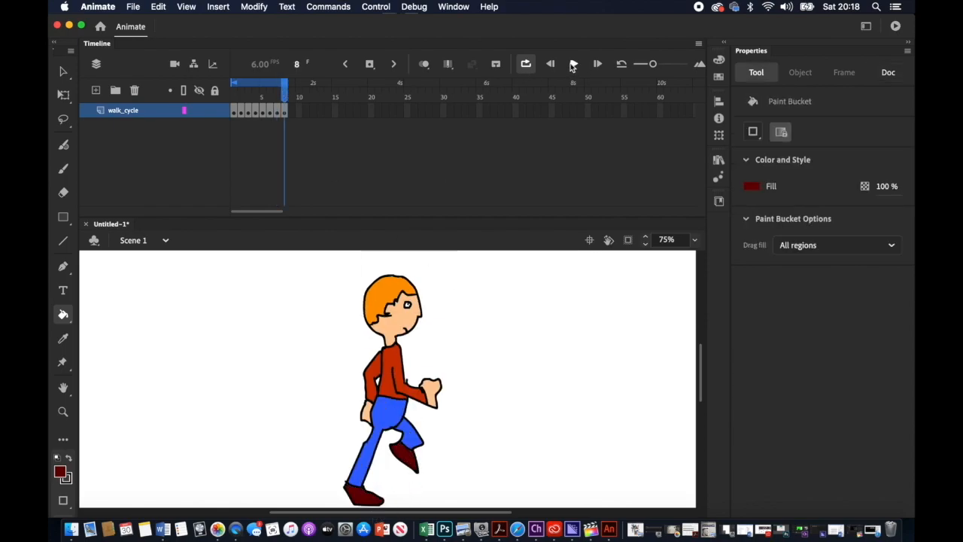
Step: Play the coloured walk cycle to check it, stop playback and return to frame 1
{"action": "left_click", "coordinate": [574, 64]}
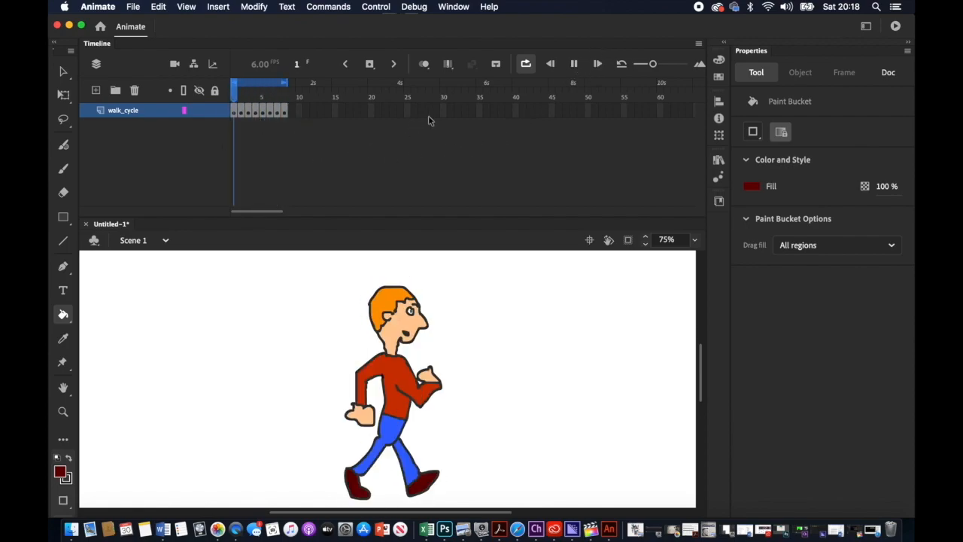
{"action": "left_click", "coordinate": [573, 64]}
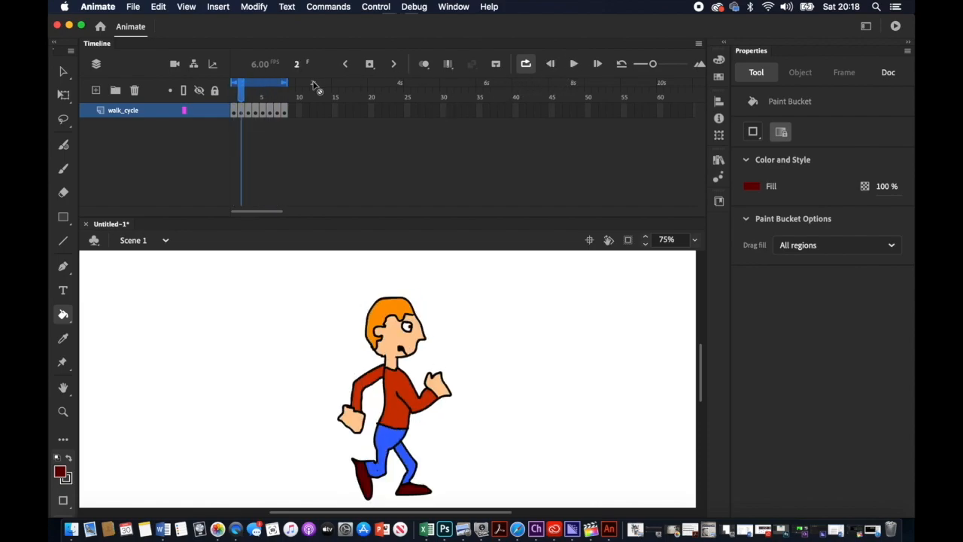
{"action": "left_click", "coordinate": [236, 93]}
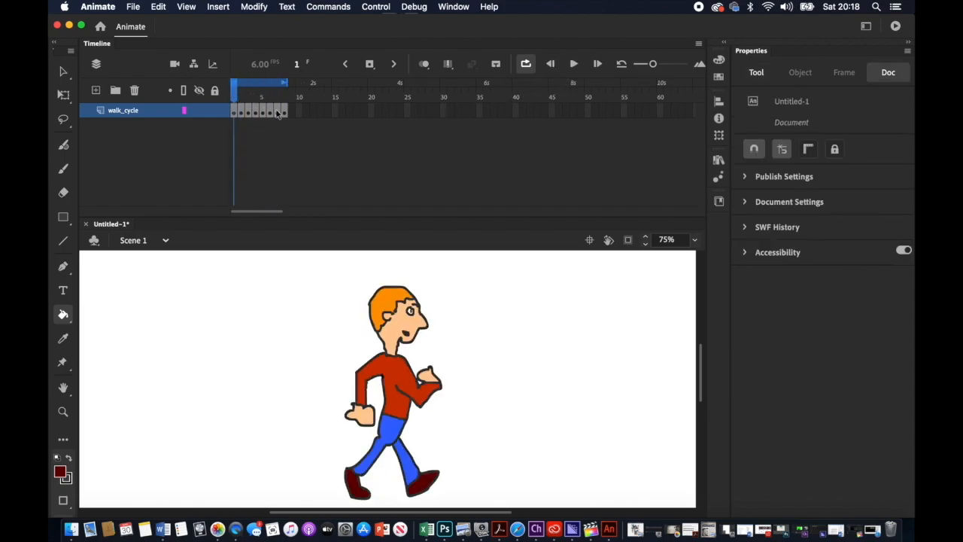
Step: Select frames 1 to 8 of the walk_cycle layer and convert them to a Graphic symbol named walkingman
{"action": "left_click_drag", "start_coordinate": [285, 111], "coordinate": [232, 114]}
{"action": "left_click", "coordinate": [256, 6]}
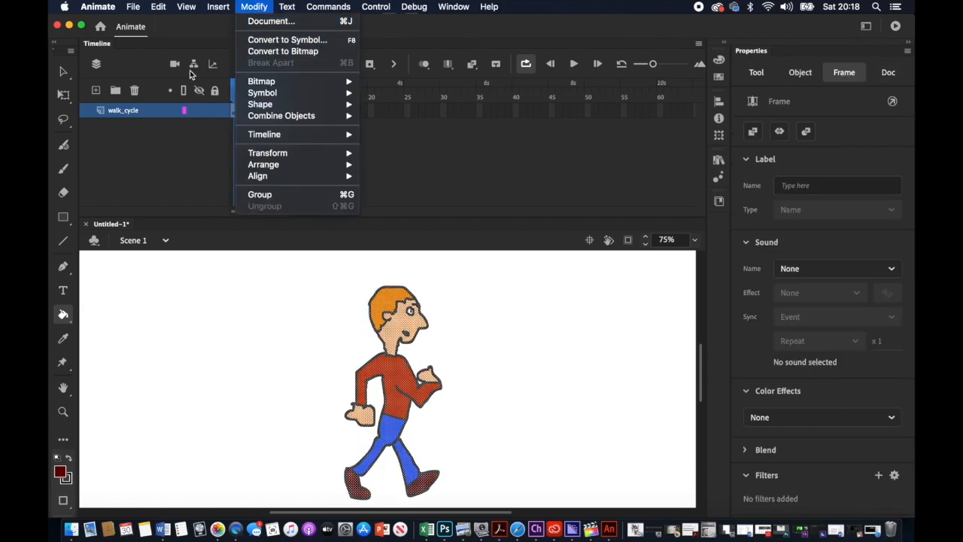
{"action": "left_click", "coordinate": [211, 42]}
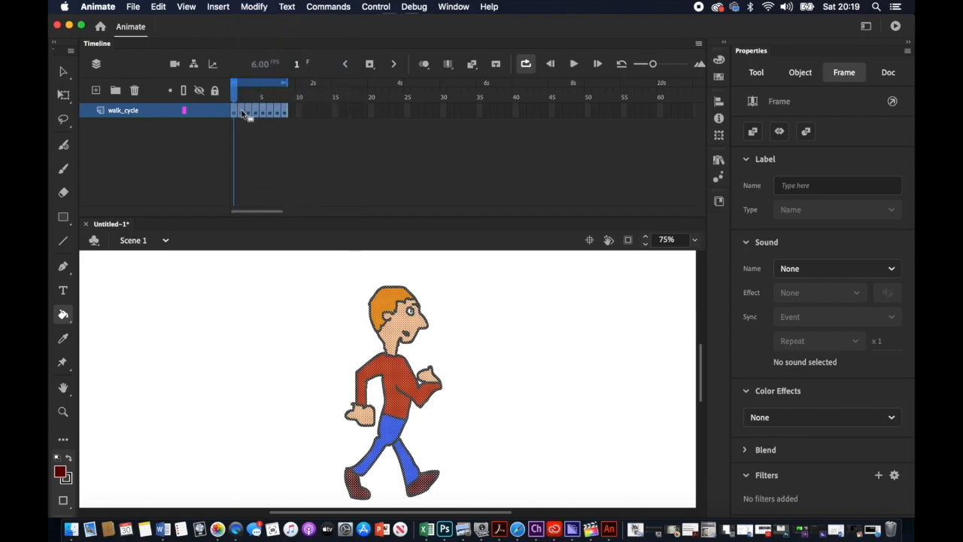
{"action": "left_click", "coordinate": [256, 9]}
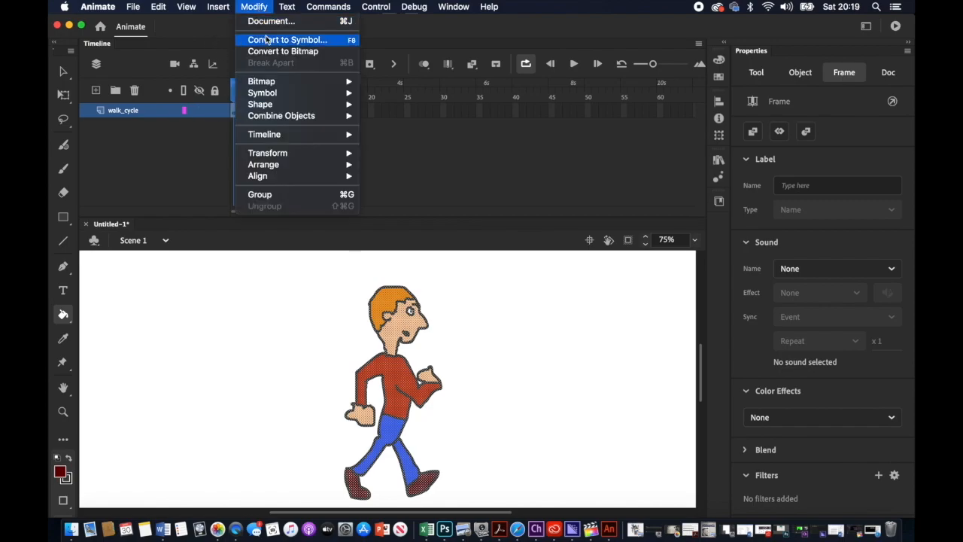
{"action": "left_click", "coordinate": [266, 40]}
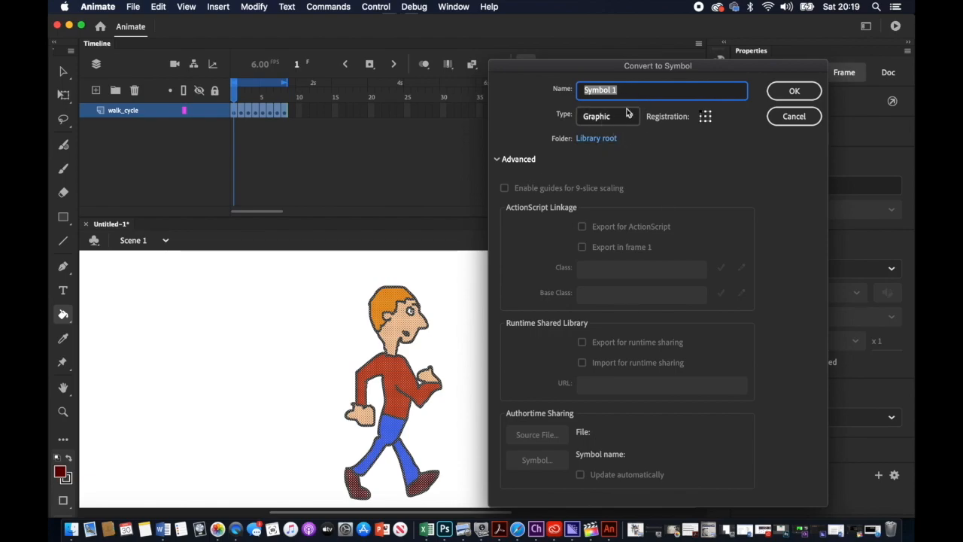
{"action": "left_click_drag", "start_coordinate": [626, 94], "coordinate": [581, 92]}
{"action": "type", "text": "walkin"}
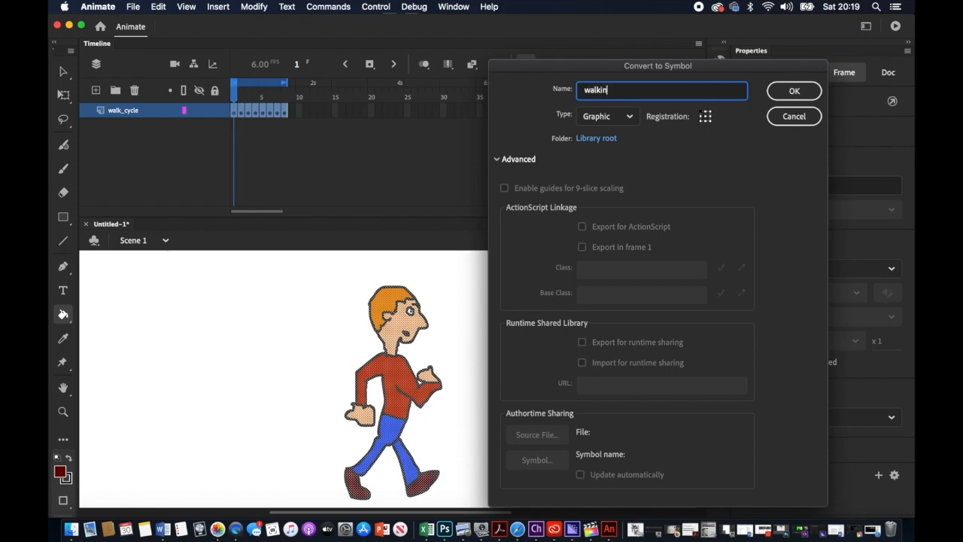
{"action": "type", "text": "gm"}
{"action": "left_click", "coordinate": [794, 92]}
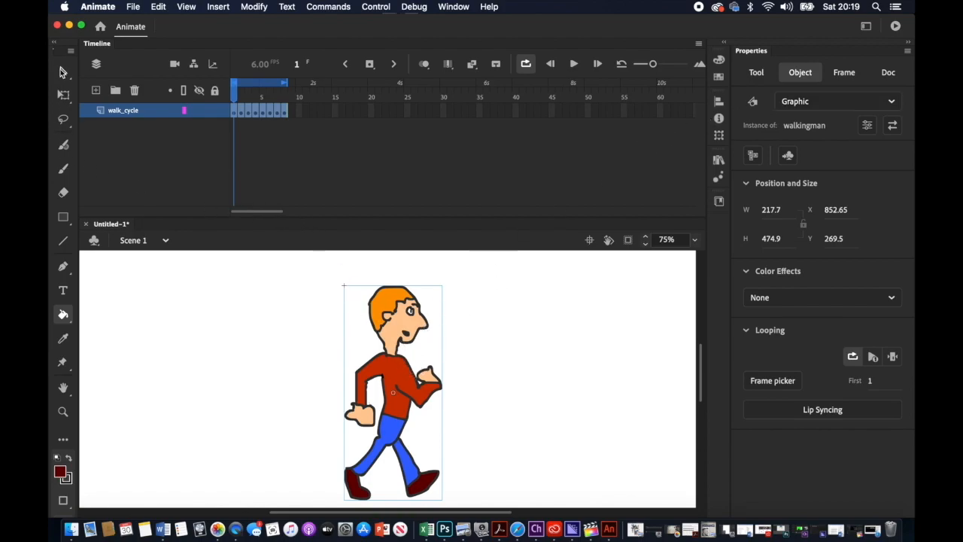
Step: Open the walkingman symbol to inspect its timeline and return to Scene 1
{"action": "left_click", "coordinate": [64, 71]}
{"action": "double_click", "coordinate": [389, 350]}
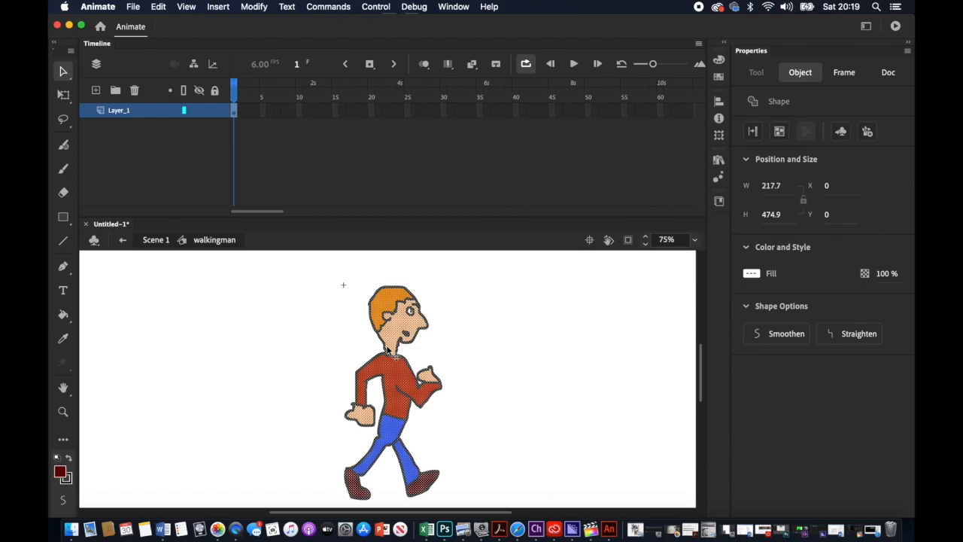
{"action": "left_click", "coordinate": [156, 240]}
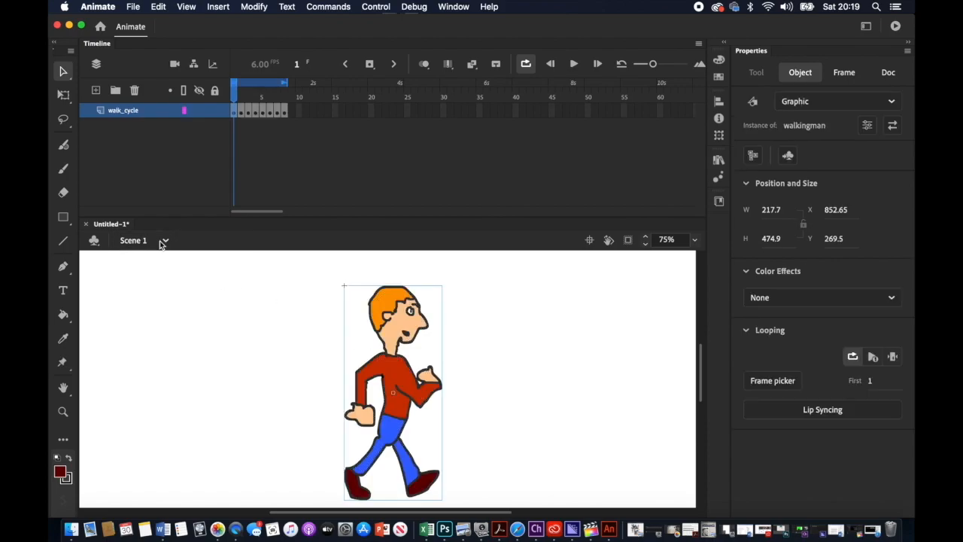
Step: Copy frames 2 to 8 of the walk_cycle layer in Scene 1
{"action": "left_click_drag", "start_coordinate": [286, 112], "coordinate": [239, 111]}
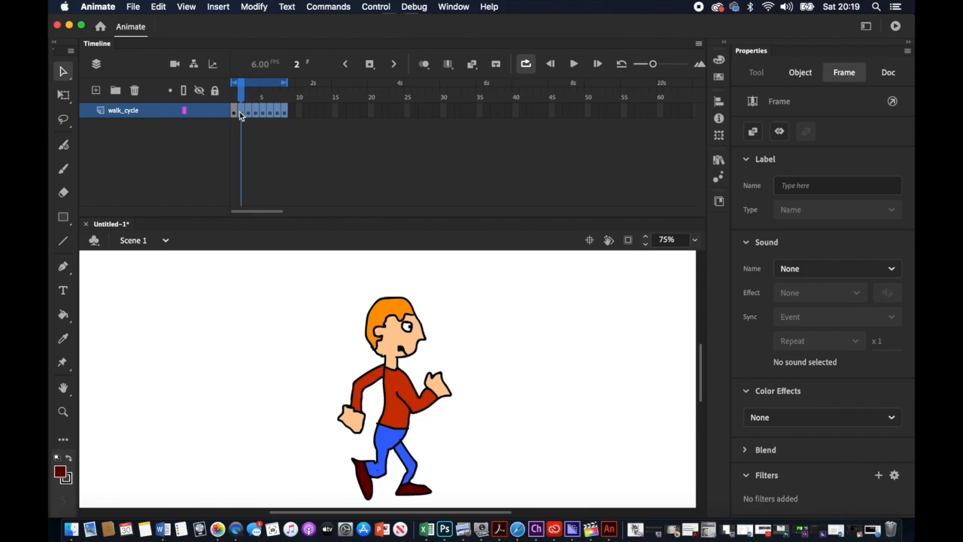
{"action": "left_click", "coordinate": [240, 112]}
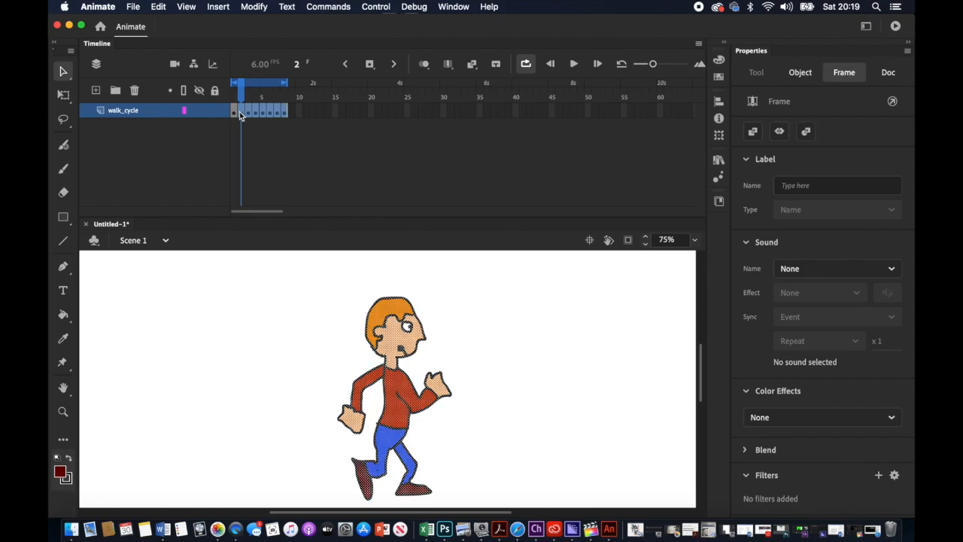
{"action": "right_click", "coordinate": [240, 111]}
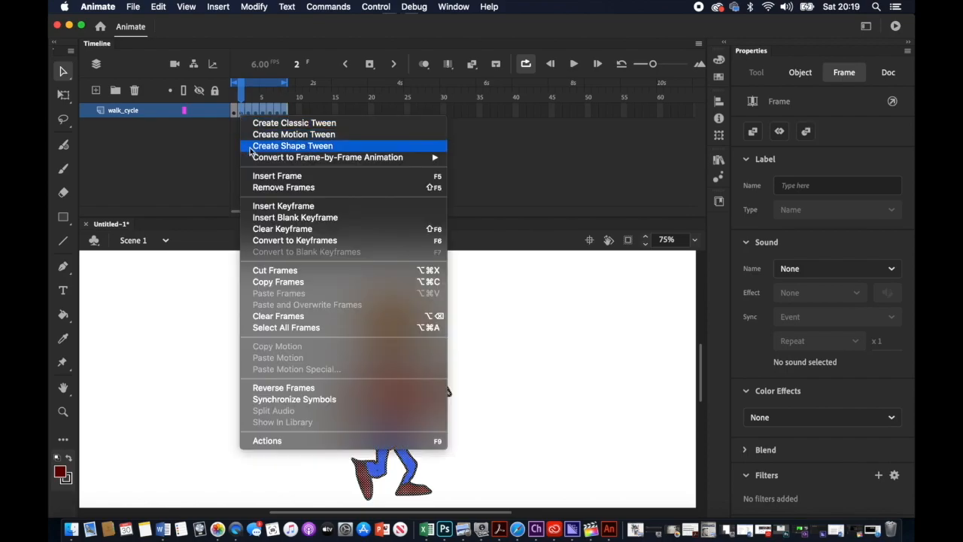
{"action": "left_click", "coordinate": [279, 280]}
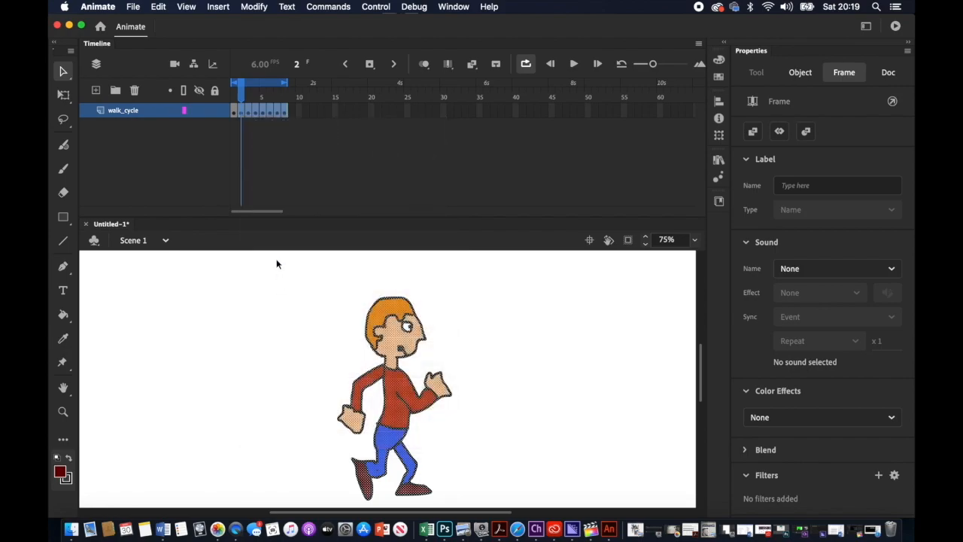
Step: Open the walkingman symbol from frame 1, paste the copied frames at frame 2 of Layer_1 and scrub through them
{"action": "left_click_drag", "start_coordinate": [242, 97], "coordinate": [234, 98]}
{"action": "left_click", "coordinate": [235, 111]}
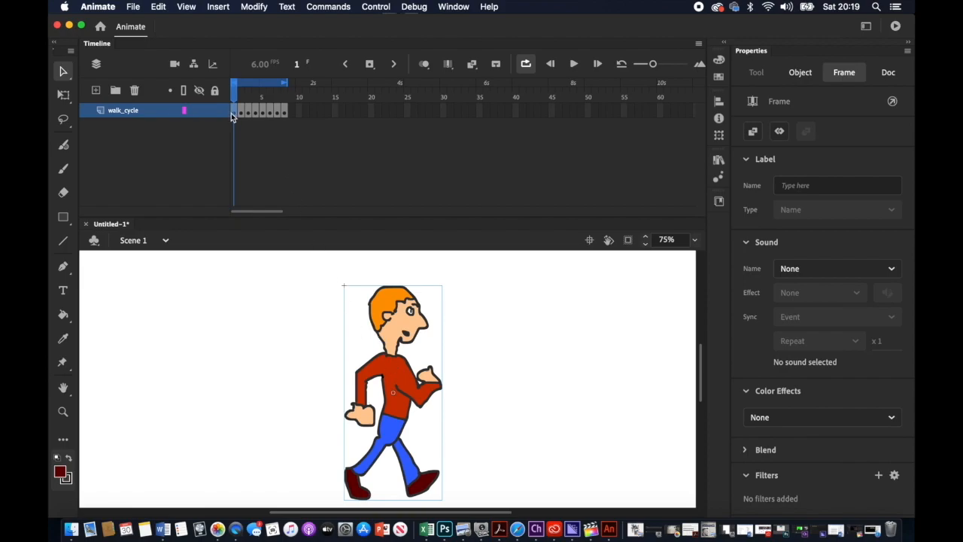
{"action": "double_click", "coordinate": [396, 380]}
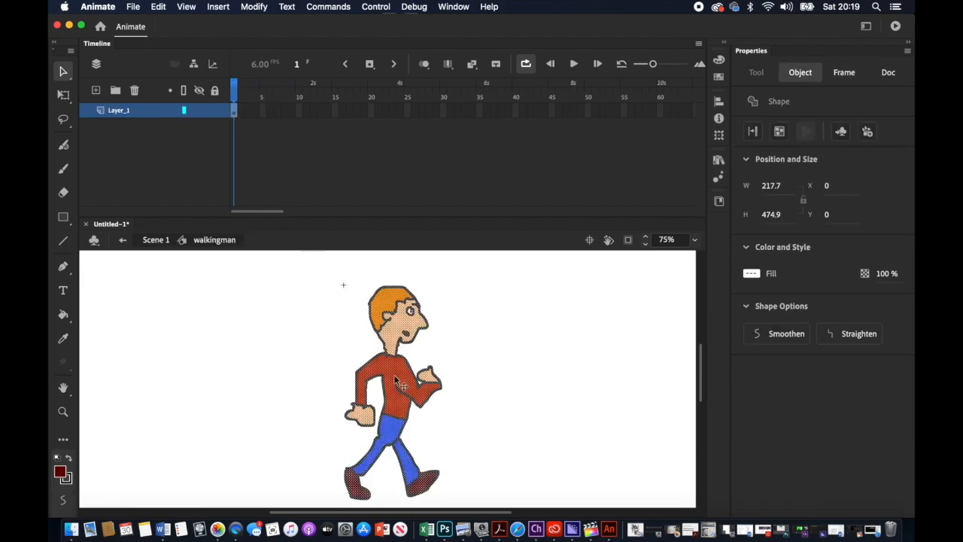
{"action": "left_click", "coordinate": [239, 121]}
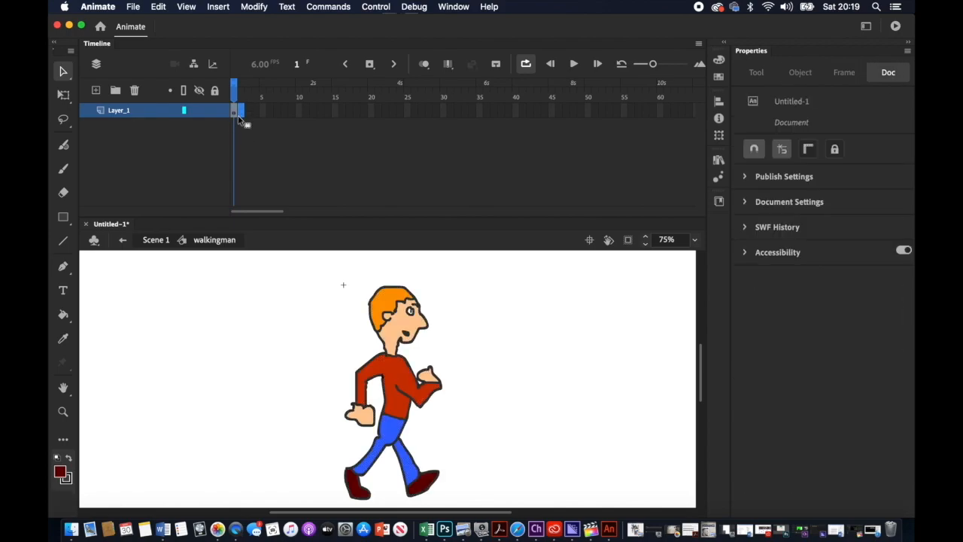
{"action": "right_click", "coordinate": [240, 114]}
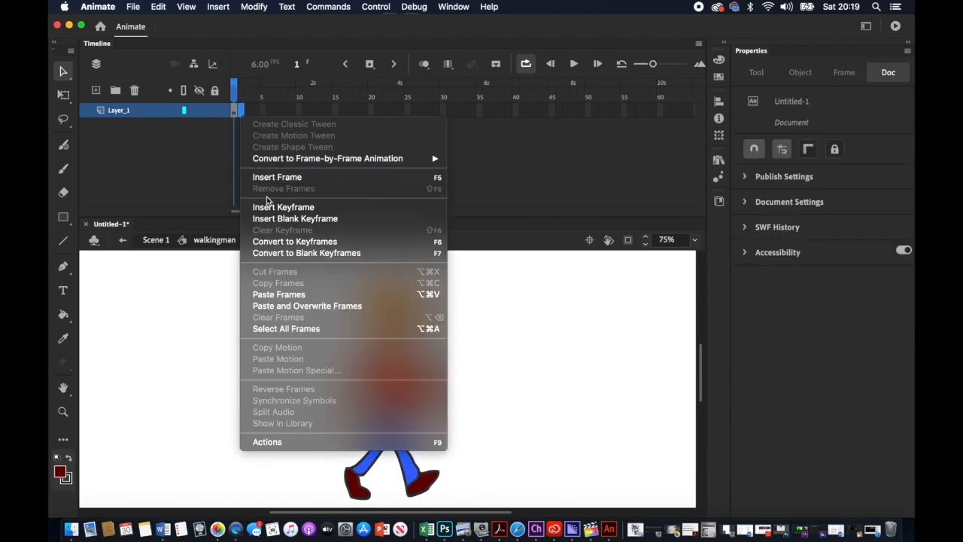
{"action": "left_click", "coordinate": [277, 295]}
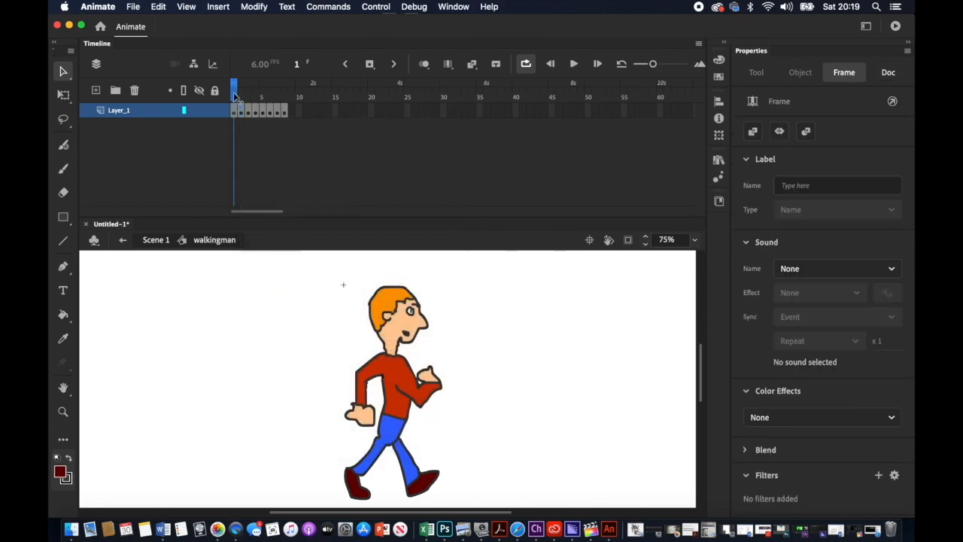
{"action": "mouse_move", "coordinate": [239, 96]}
{"action": "left_mouse_down"}
{"action": "mouse_move", "coordinate": [267, 101]}
{"action": "mouse_move", "coordinate": [224, 103]}
{"action": "left_mouse_up"}
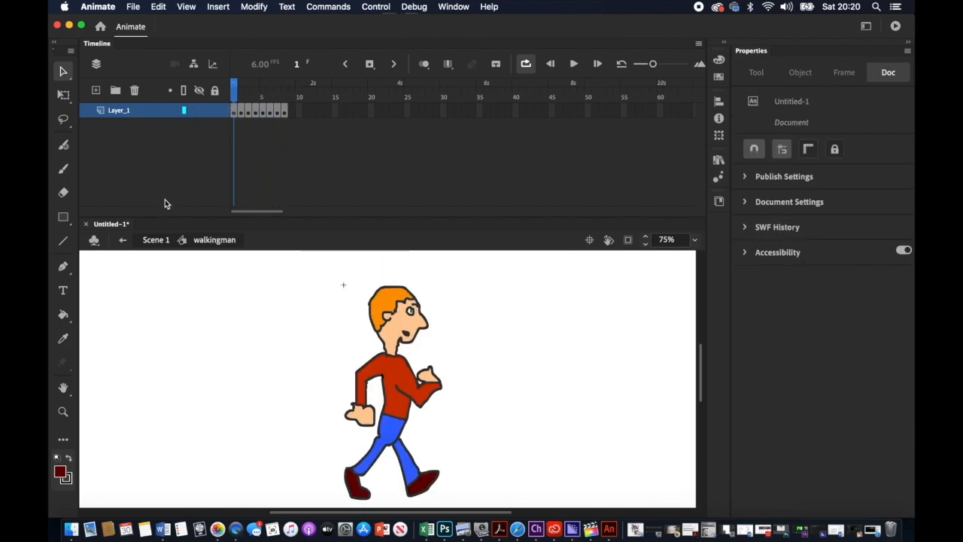
Step: Return to Scene 1 and remove frames 2 to 8 from the walk_cycle layer
{"action": "left_click", "coordinate": [155, 240]}
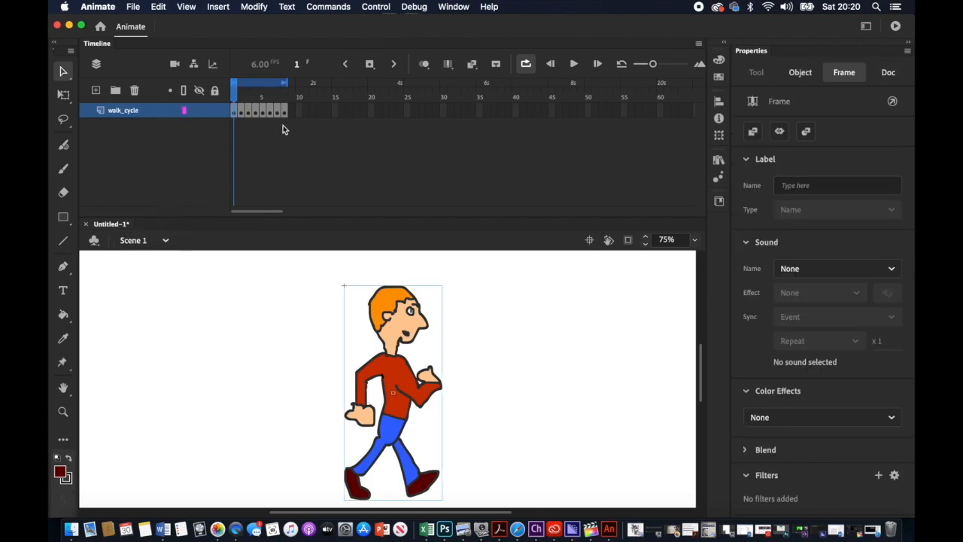
{"action": "left_click_drag", "start_coordinate": [284, 113], "coordinate": [244, 112]}
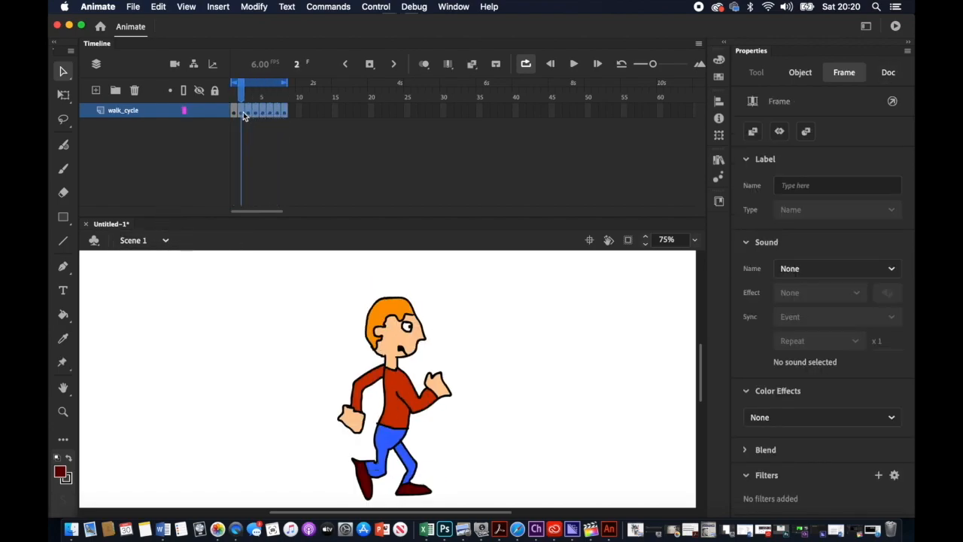
{"action": "key", "text": "Delete"}
{"action": "left_click_drag", "start_coordinate": [287, 113], "coordinate": [241, 113]}
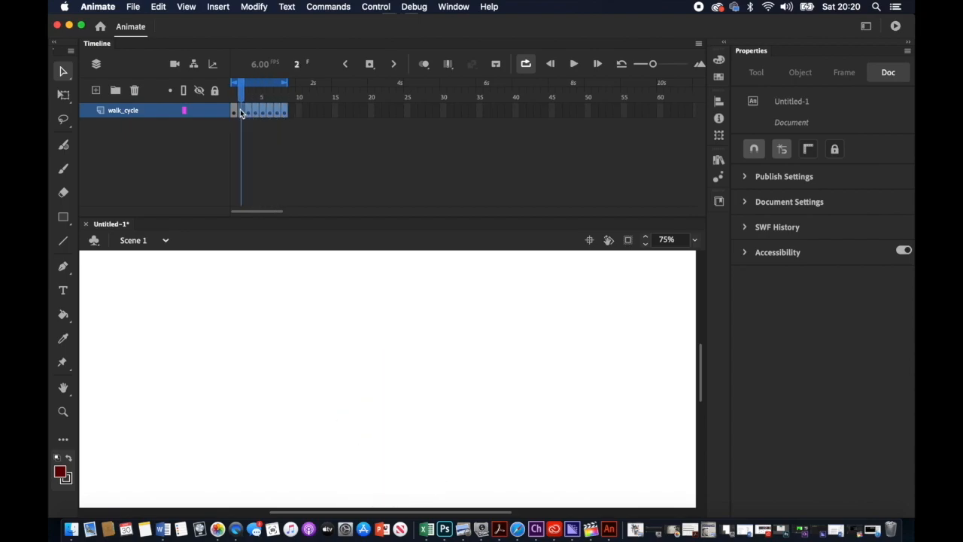
{"action": "right_click", "coordinate": [240, 110]}
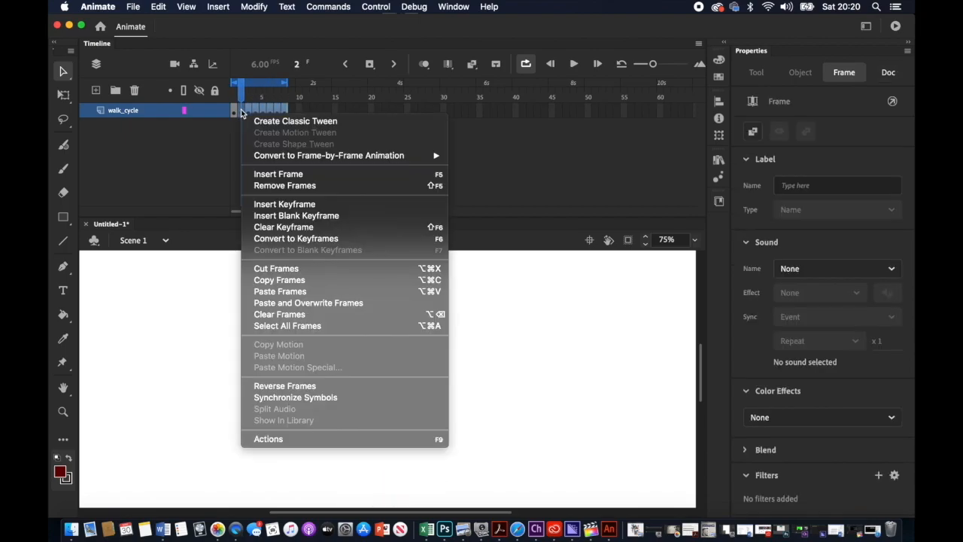
{"action": "left_click", "coordinate": [268, 186]}
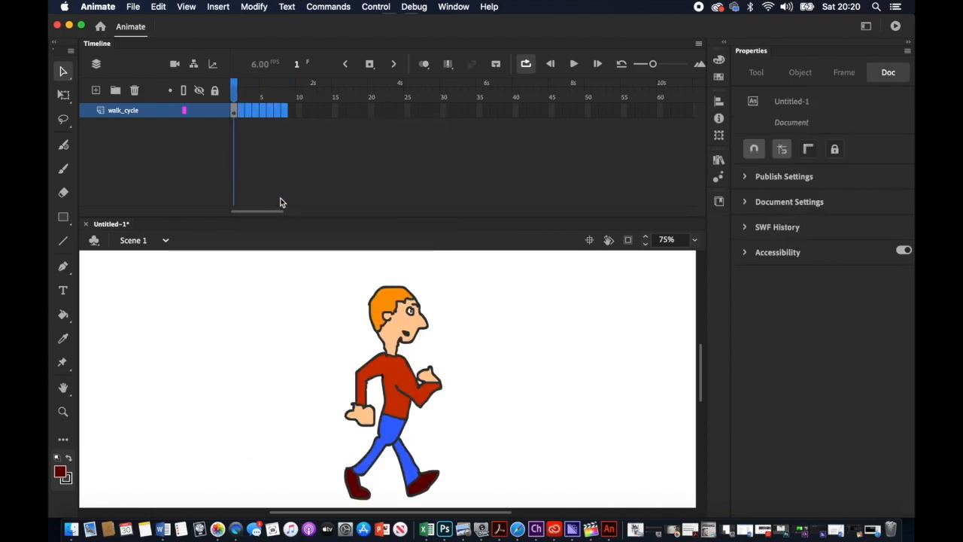
{"action": "left_click", "coordinate": [303, 165]}
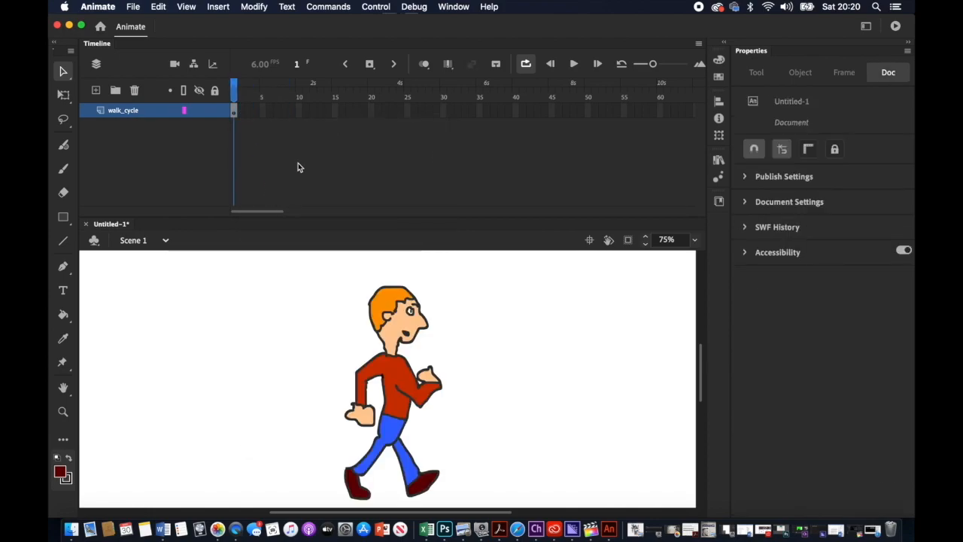
Step: Move the walkingman instance horizontally off the stage's left edge, to an X position of about -324
{"action": "left_click", "coordinate": [397, 316]}
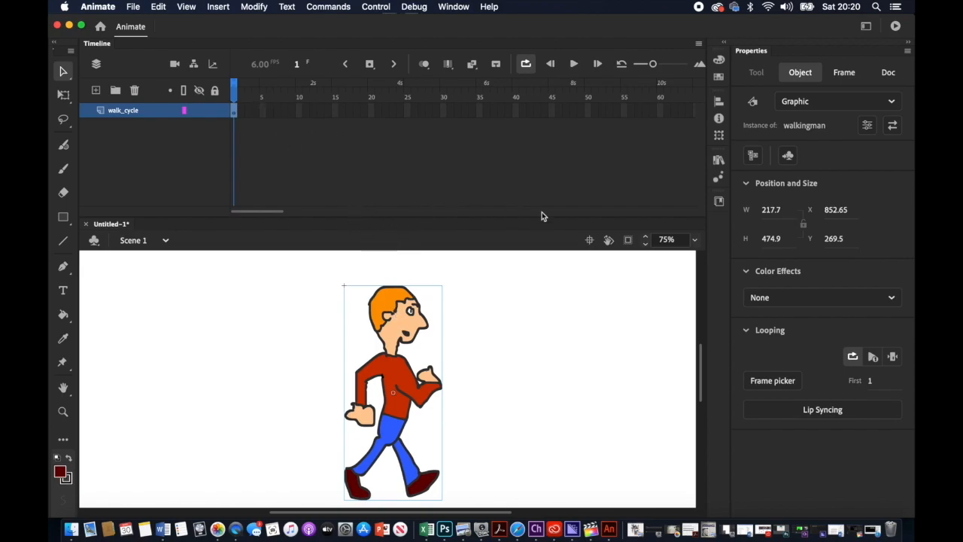
{"action": "left_click", "coordinate": [694, 240]}
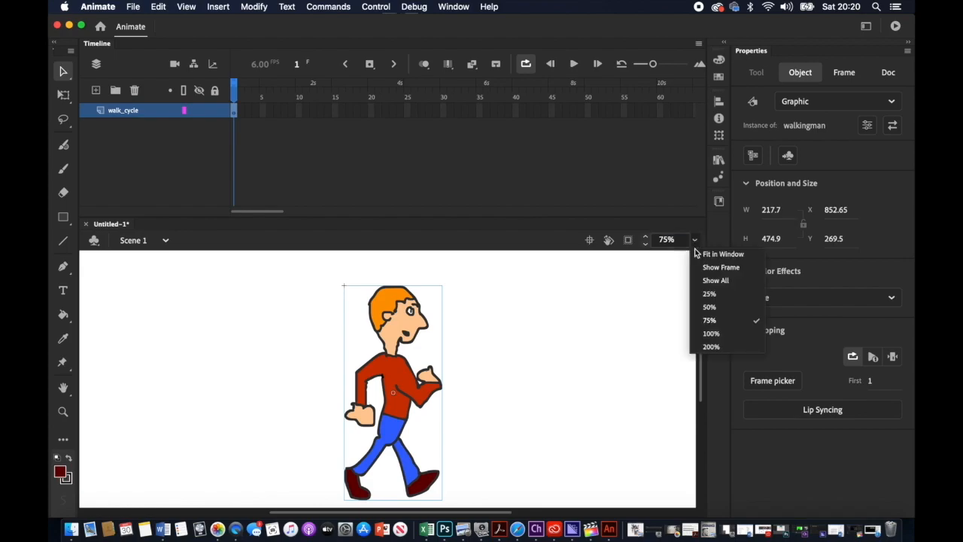
{"action": "left_click", "coordinate": [707, 294]}
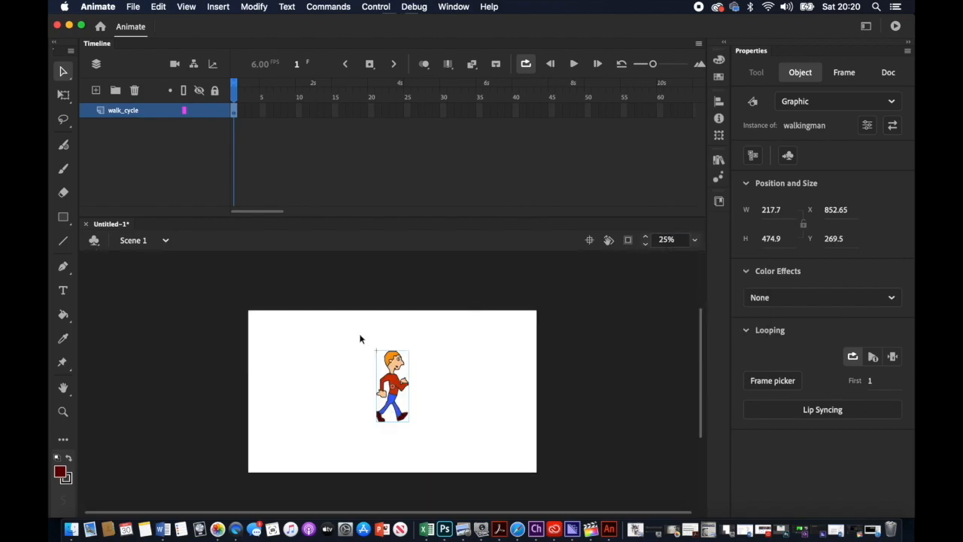
{"action": "left_click_drag", "start_coordinate": [402, 386], "coordinate": [228, 385]}
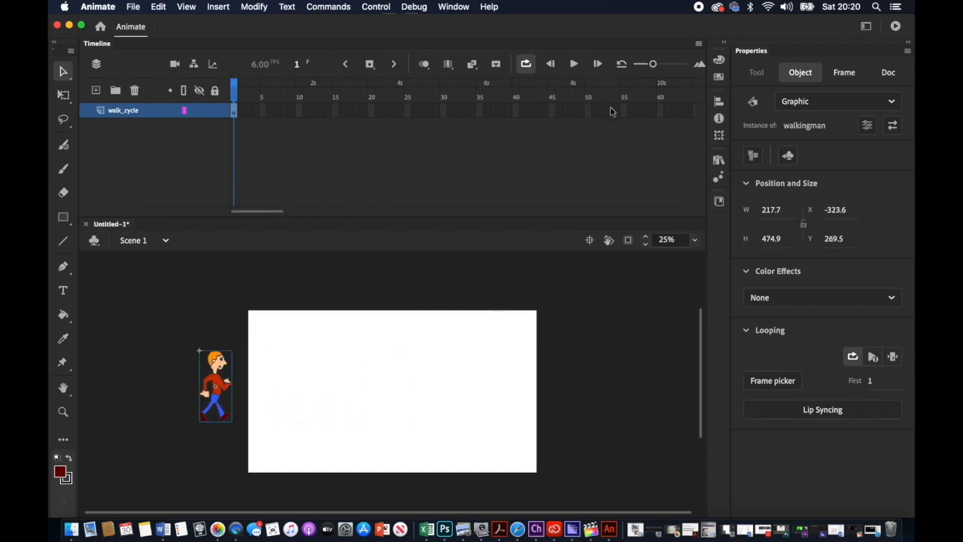
Step: Insert a keyframe at frame 120 of the walk_cycle layer
{"action": "left_click_drag", "start_coordinate": [274, 215], "coordinate": [329, 210]}
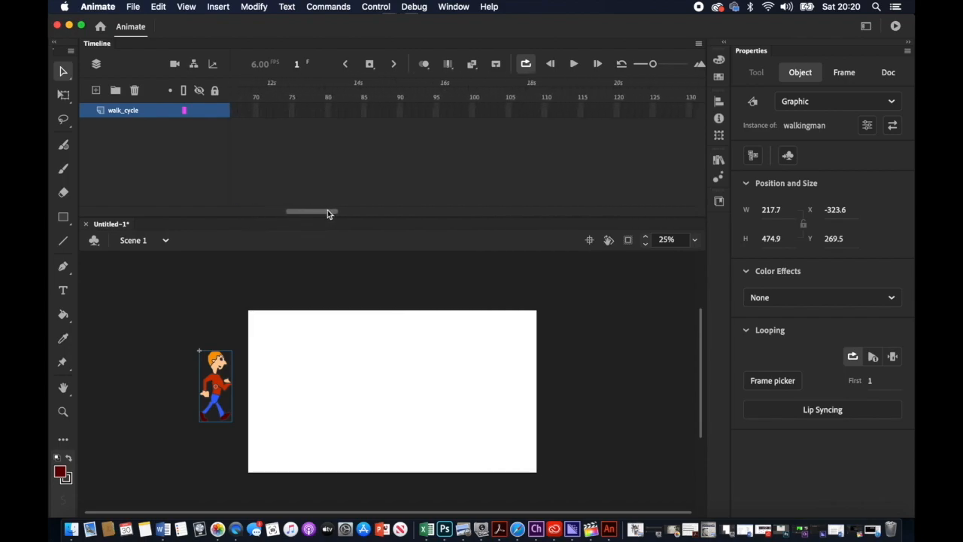
{"action": "left_click", "coordinate": [617, 112]}
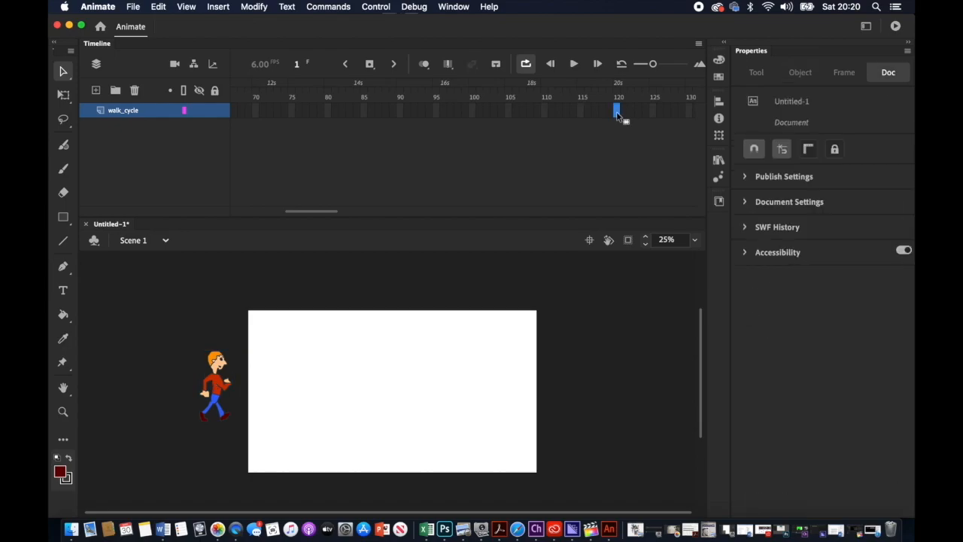
{"action": "right_click", "coordinate": [617, 112]}
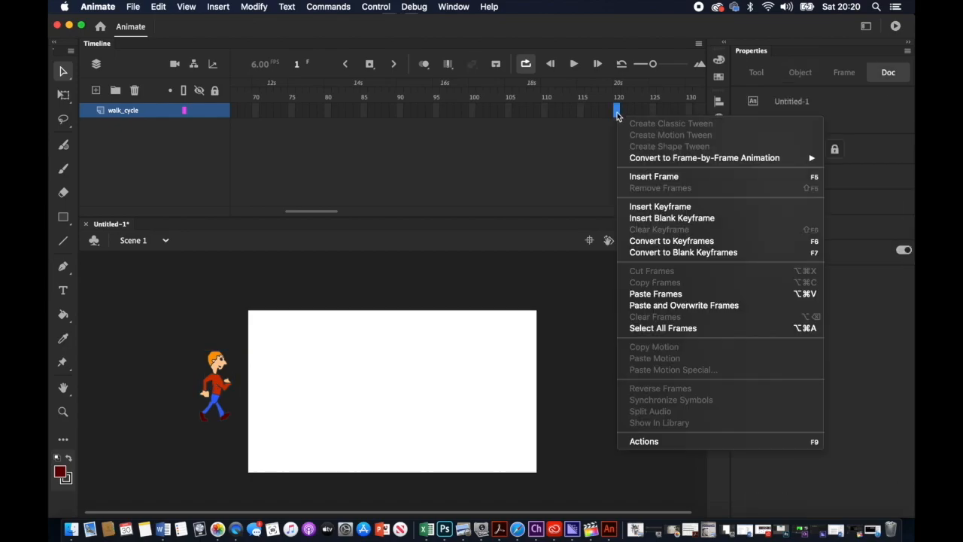
{"action": "left_click", "coordinate": [647, 209]}
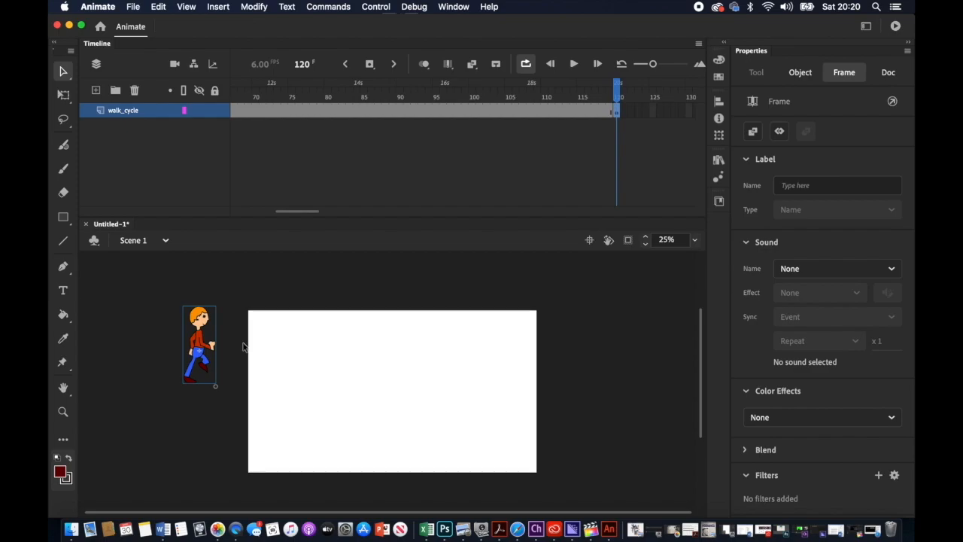
Step: Move the walkingman instance at frame 120 past the stage's right edge, to about X 2133 and Y 317.5
{"action": "left_click_drag", "start_coordinate": [211, 343], "coordinate": [572, 384]}
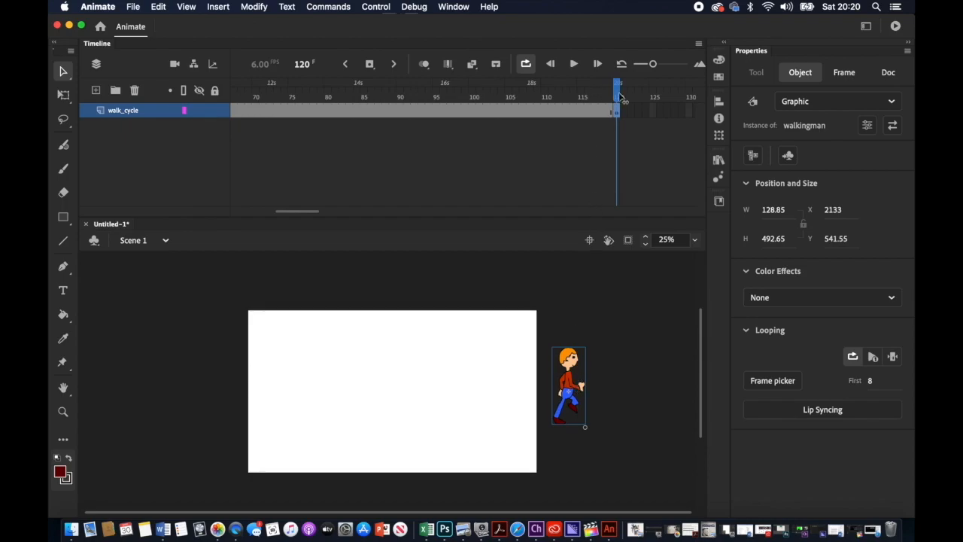
{"action": "mouse_move", "coordinate": [622, 97]}
{"action": "left_mouse_down"}
{"action": "mouse_move", "coordinate": [596, 96]}
{"action": "mouse_move", "coordinate": [616, 96]}
{"action": "left_mouse_up"}
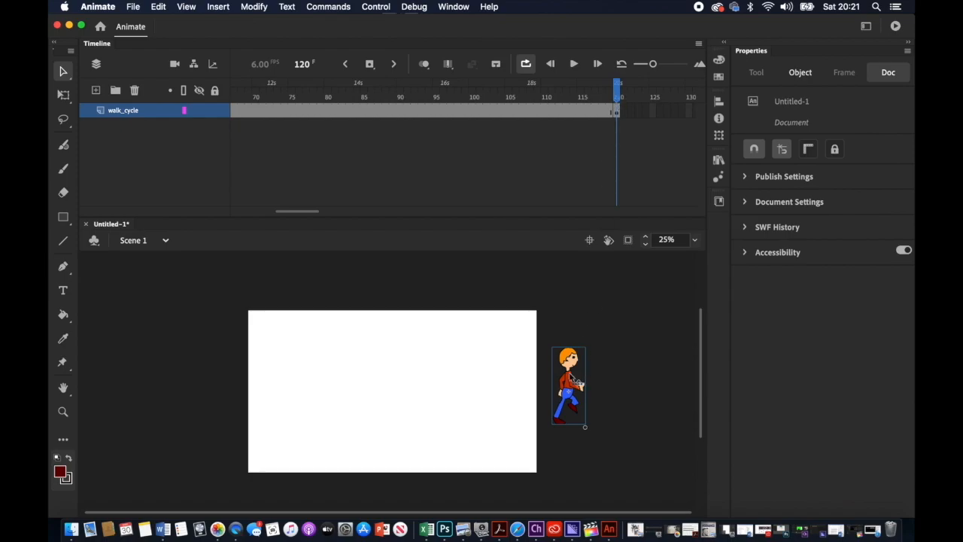
{"action": "left_click_drag", "start_coordinate": [572, 378], "coordinate": [574, 344]}
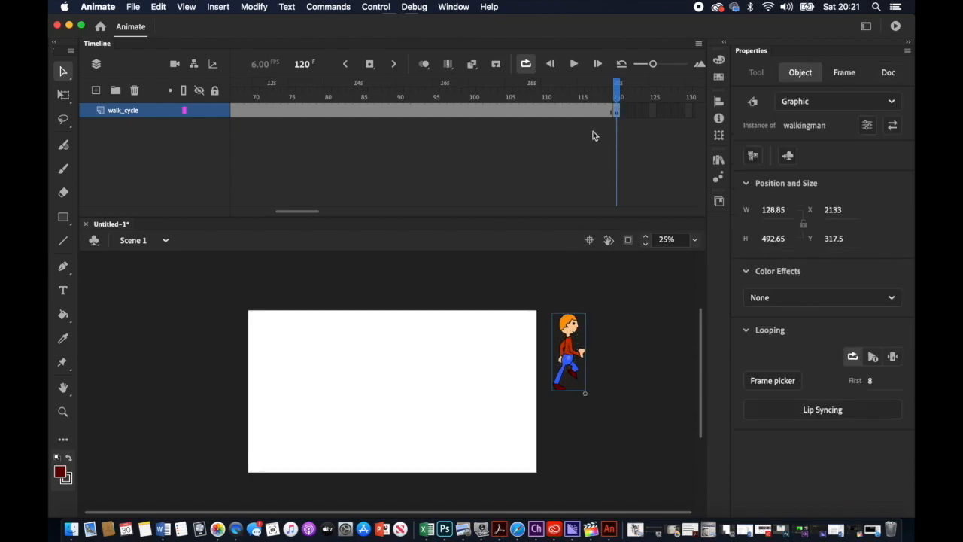
Step: Open the walkingman symbol from frame 1 of the scene and move its frame 1 drawing straight up to a Y position of about -208
{"action": "left_click_drag", "start_coordinate": [617, 96], "coordinate": [184, 112]}
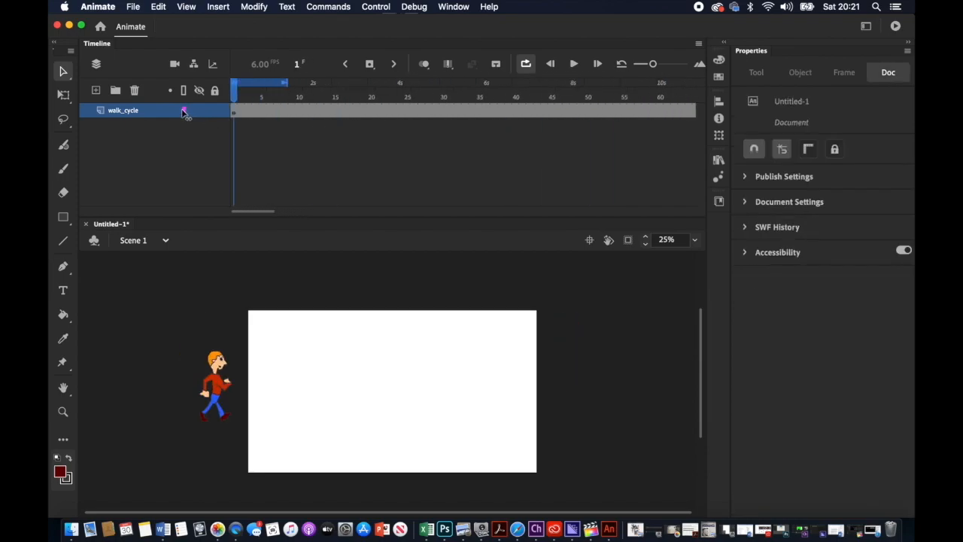
{"action": "left_click", "coordinate": [233, 112]}
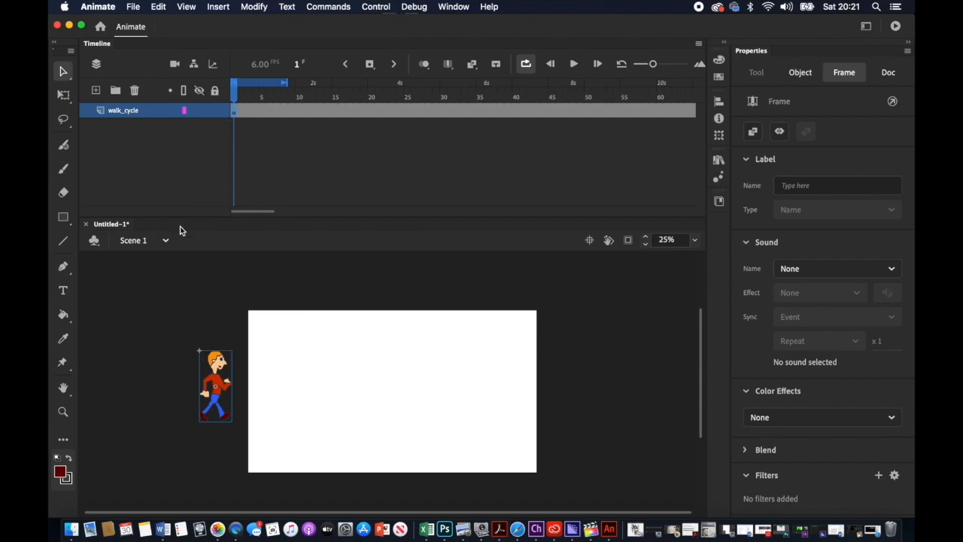
{"action": "double_click", "coordinate": [223, 382]}
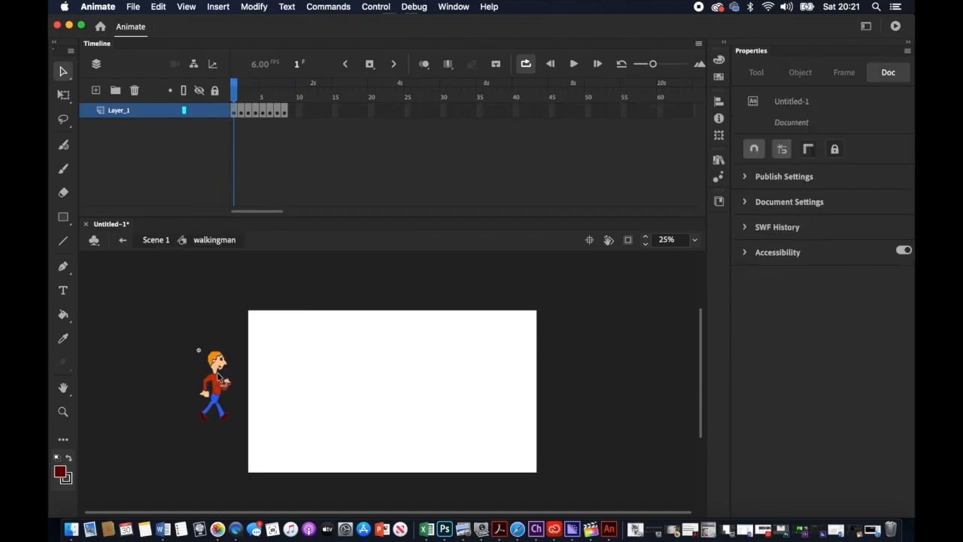
{"action": "mouse_move", "coordinate": [235, 90]}
{"action": "left_mouse_down"}
{"action": "mouse_move", "coordinate": [284, 91]}
{"action": "mouse_move", "coordinate": [235, 96]}
{"action": "left_mouse_up"}
{"action": "left_click", "coordinate": [235, 111]}
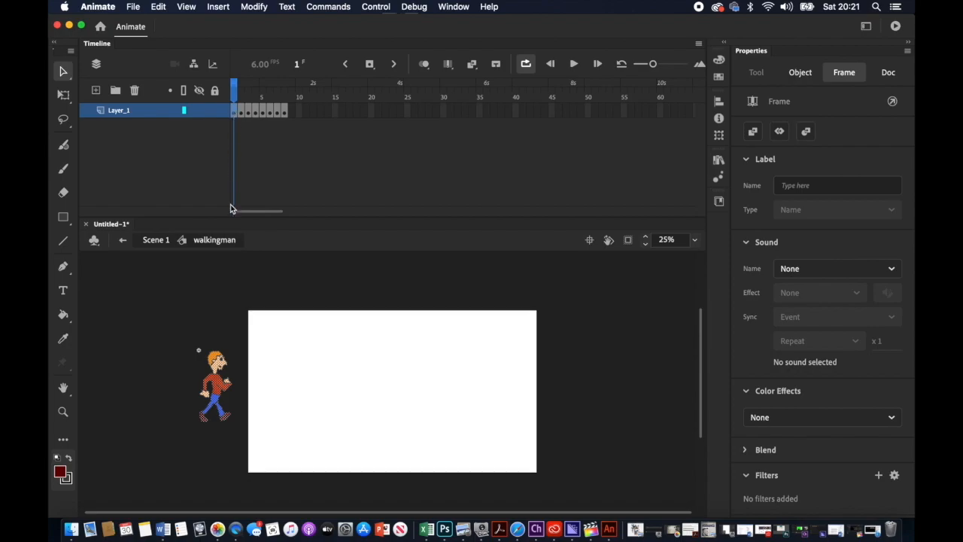
{"action": "left_click", "coordinate": [217, 391]}
{"action": "left_click_drag", "start_coordinate": [216, 390], "coordinate": [215, 358]}
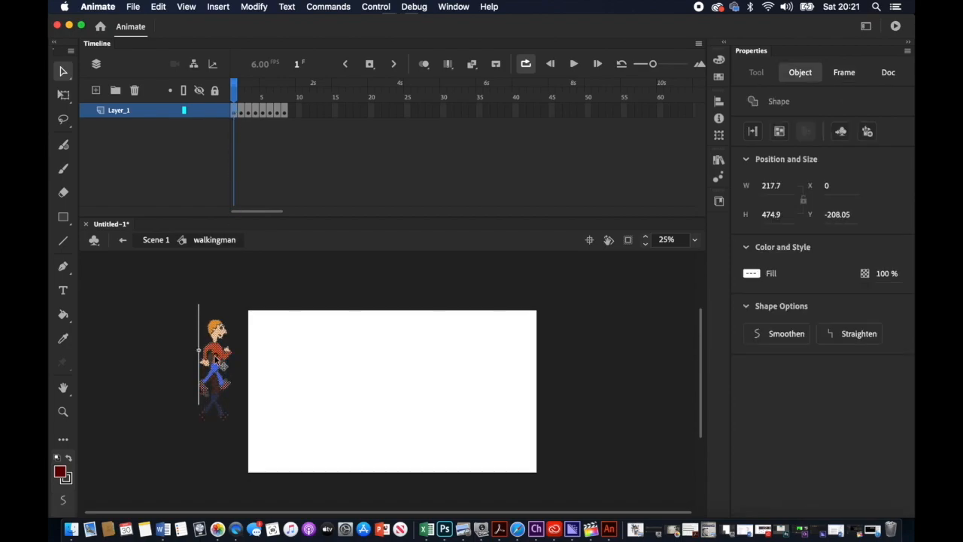
Step: Align the symbol's frame 1 drawing with frame 2 by moving it to about X -104 and Y -256, and return to Scene 1
{"action": "left_click", "coordinate": [249, 96]}
{"action": "mouse_move", "coordinate": [249, 97]}
{"action": "left_mouse_down"}
{"action": "mouse_move", "coordinate": [262, 97]}
{"action": "mouse_move", "coordinate": [241, 105]}
{"action": "left_mouse_up"}
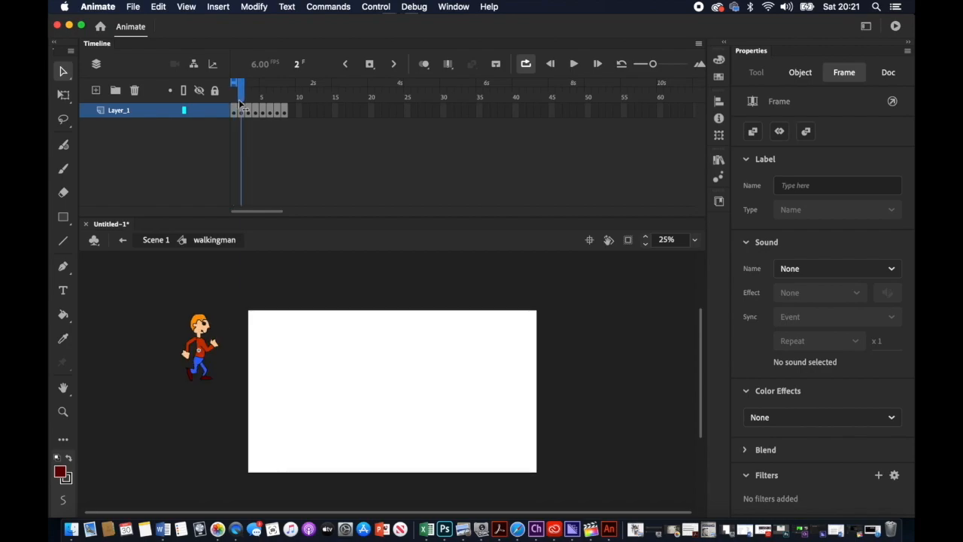
{"action": "left_click", "coordinate": [237, 121]}
{"action": "left_click", "coordinate": [240, 115]}
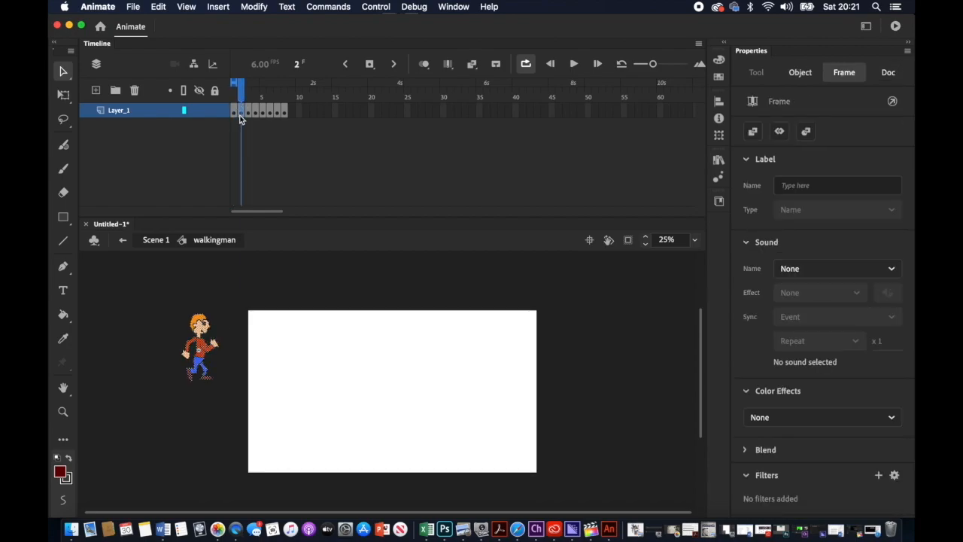
{"action": "left_click", "coordinate": [234, 113]}
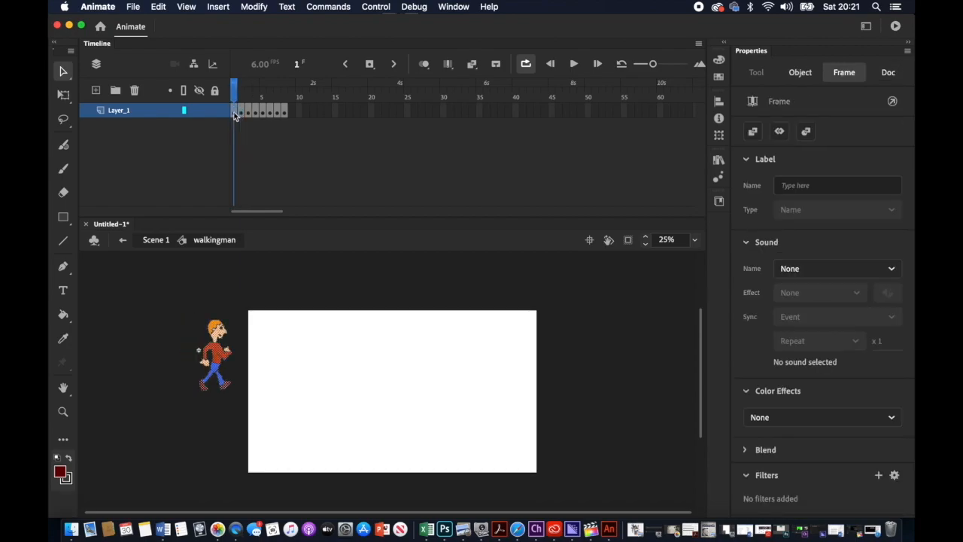
{"action": "left_click", "coordinate": [218, 360]}
{"action": "left_click_drag", "start_coordinate": [220, 359], "coordinate": [202, 349]}
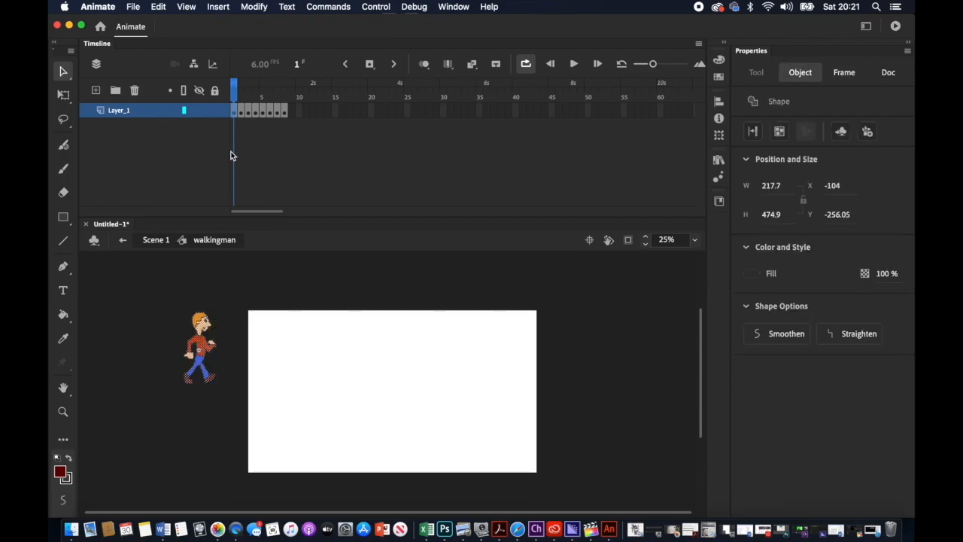
{"action": "mouse_move", "coordinate": [233, 100]}
{"action": "left_mouse_down"}
{"action": "mouse_move", "coordinate": [294, 104]}
{"action": "mouse_move", "coordinate": [229, 104]}
{"action": "left_mouse_up"}
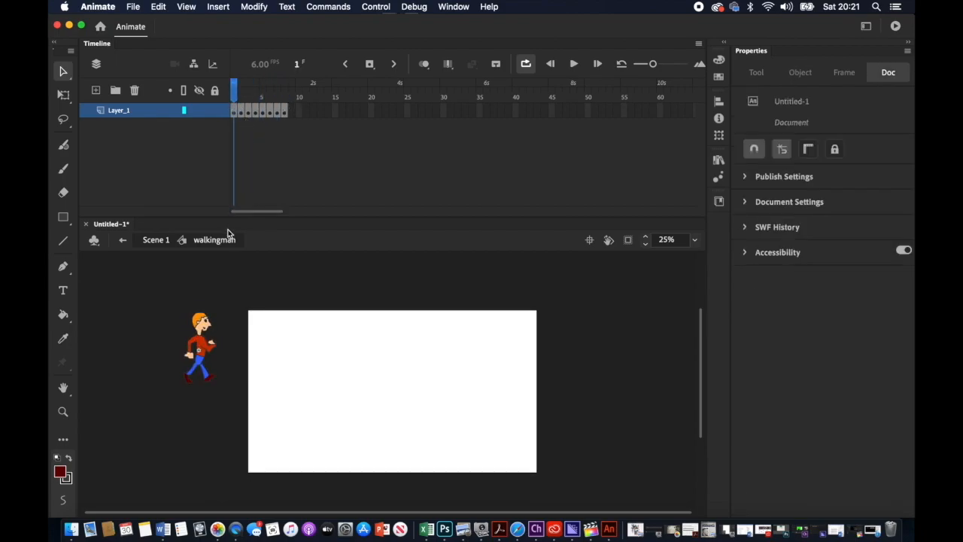
{"action": "left_click", "coordinate": [154, 241]}
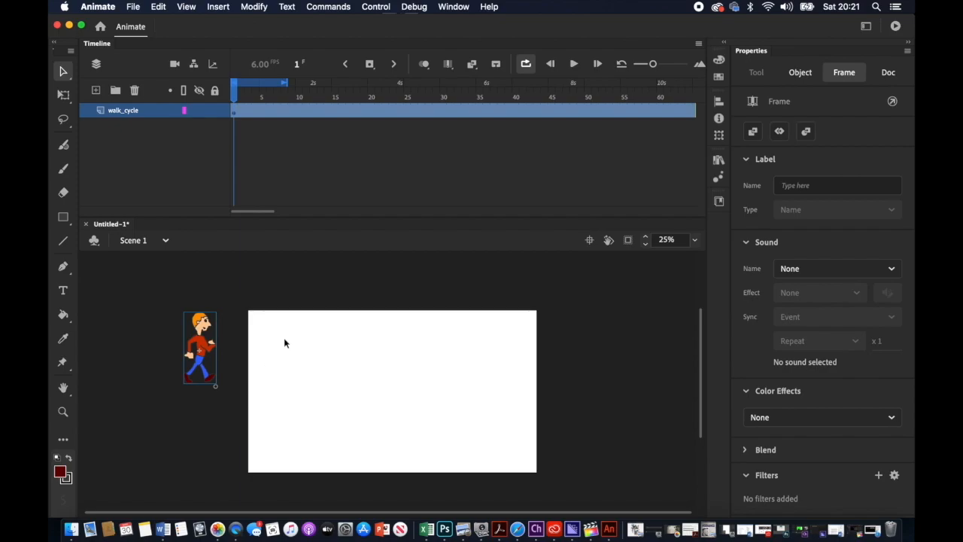
Step: Create a classic tween on the walk_cycle layer from the frame 1 keyframe to the keyframe at frame 120
{"action": "scroll", "coordinate": [540, 180], "scroll_direction": "right", "scroll_amount": 10}
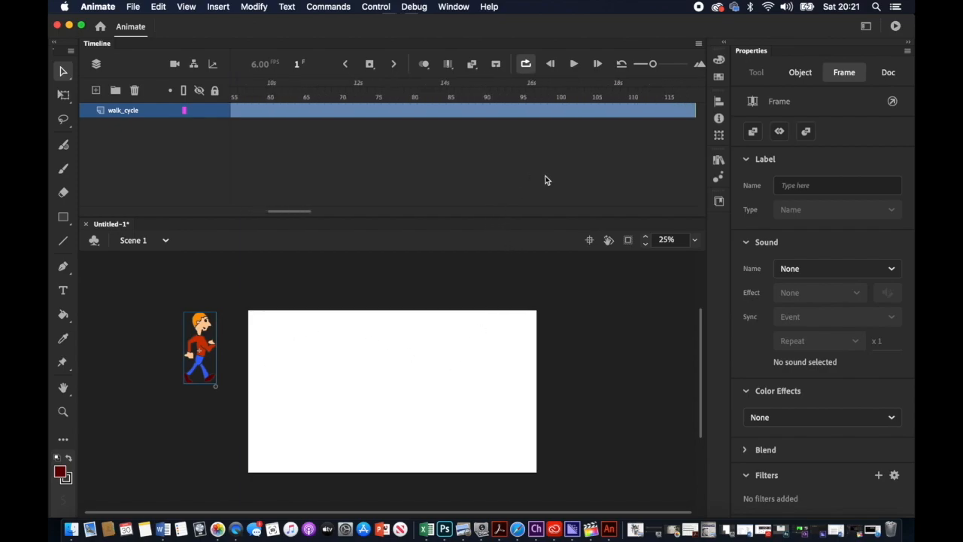
{"action": "scroll", "coordinate": [545, 179], "scroll_direction": "right", "scroll_amount": 1}
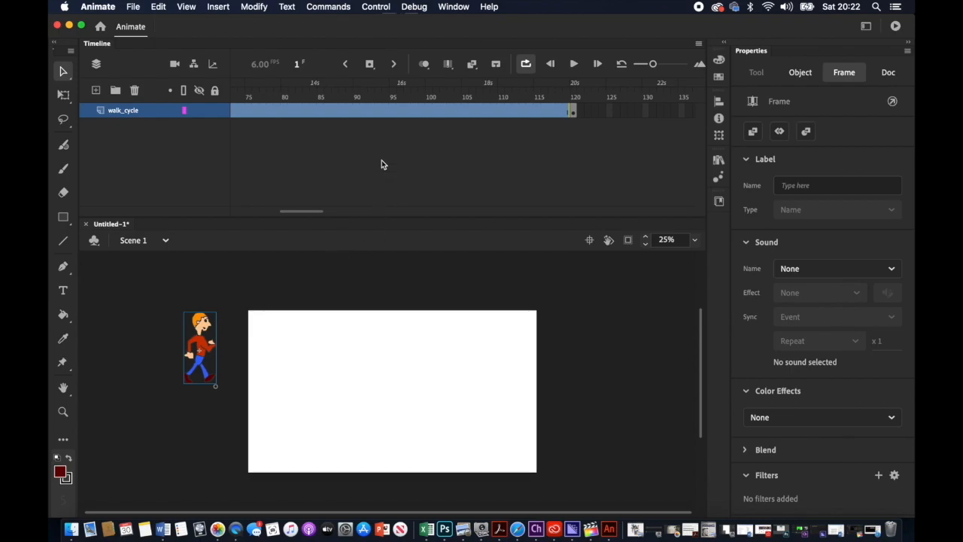
{"action": "scroll", "coordinate": [381, 164], "scroll_direction": "right", "scroll_amount": 10}
{"action": "scroll", "coordinate": [381, 161], "scroll_direction": "left", "scroll_amount": 15}
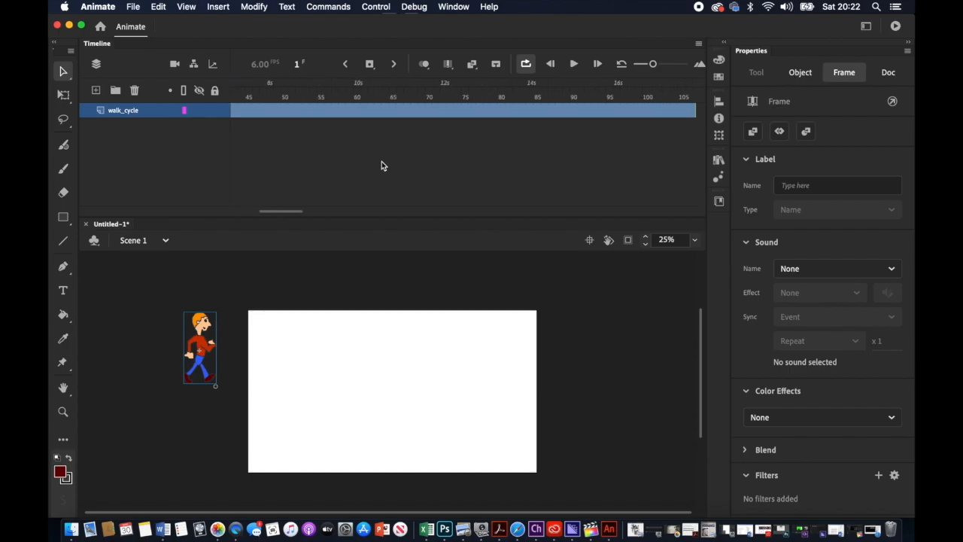
{"action": "left_click", "coordinate": [235, 113]}
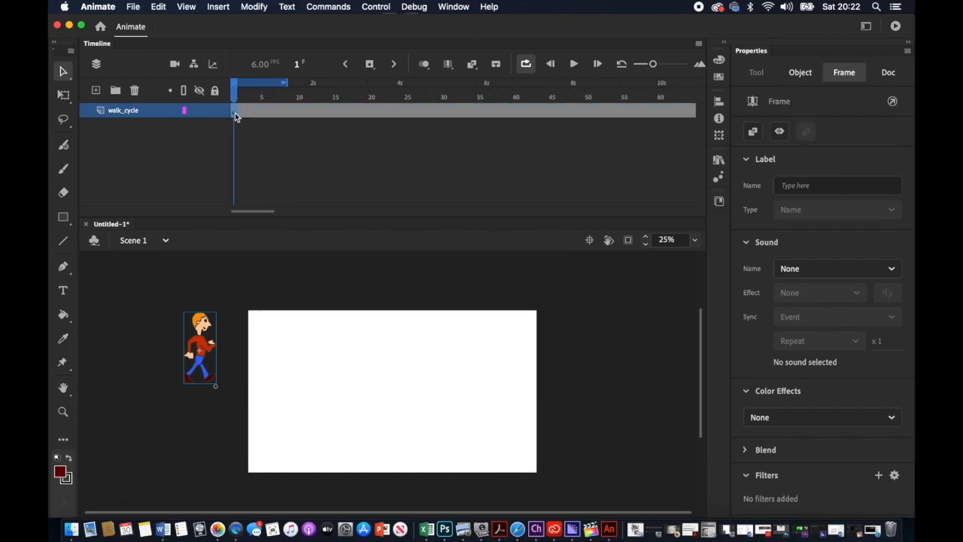
{"action": "left_click", "coordinate": [255, 6]}
{"action": "mouse_move", "coordinate": [218, 7]}
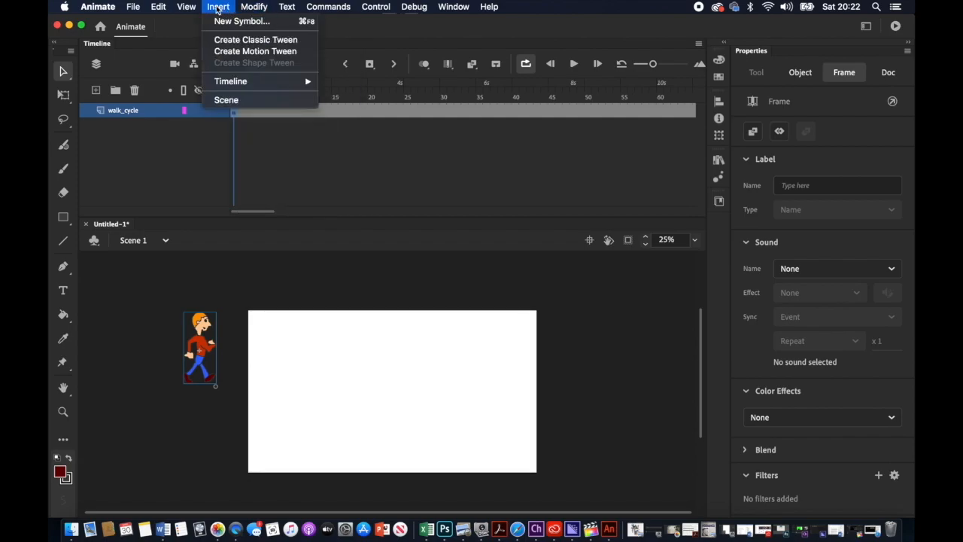
{"action": "left_click", "coordinate": [218, 40]}
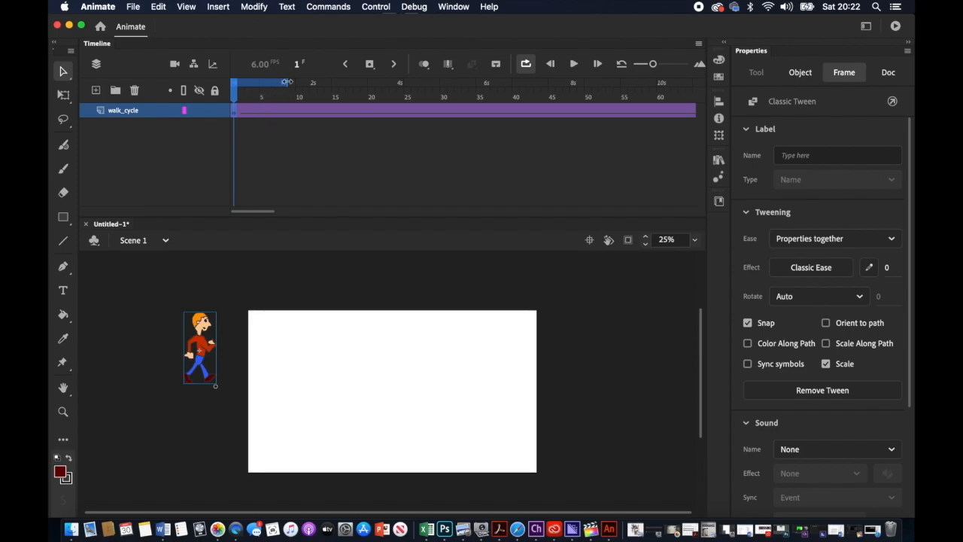
Step: Extend the timeline's loop range to frame 120 and play part of the walk animation
{"action": "left_click_drag", "start_coordinate": [287, 82], "coordinate": [656, 98]}
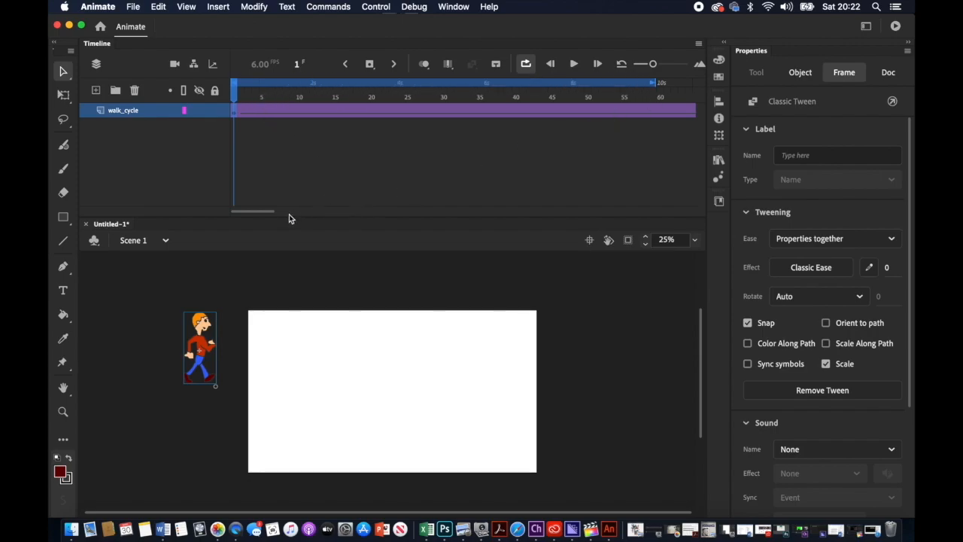
{"action": "left_click_drag", "start_coordinate": [264, 213], "coordinate": [309, 219]}
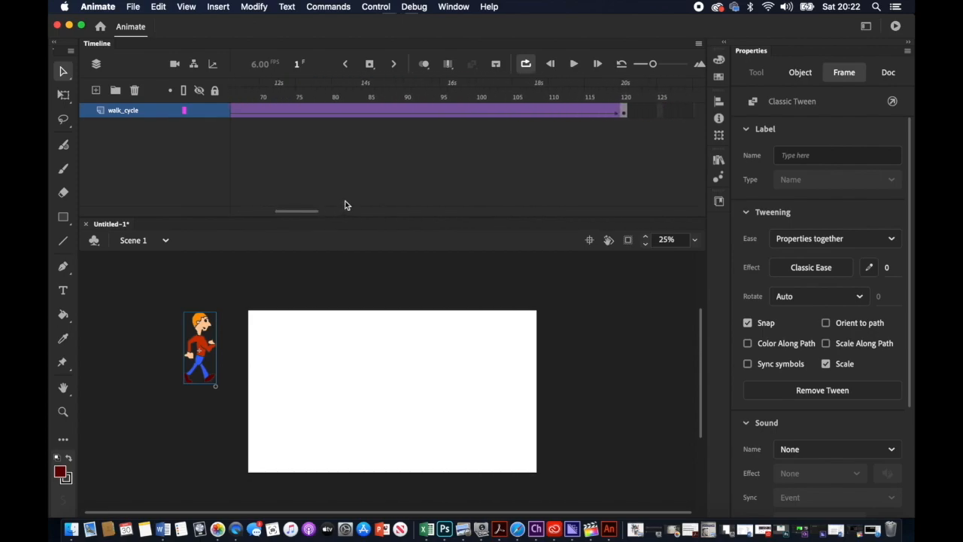
{"action": "scroll", "coordinate": [302, 161], "scroll_direction": "left", "scroll_amount": 5}
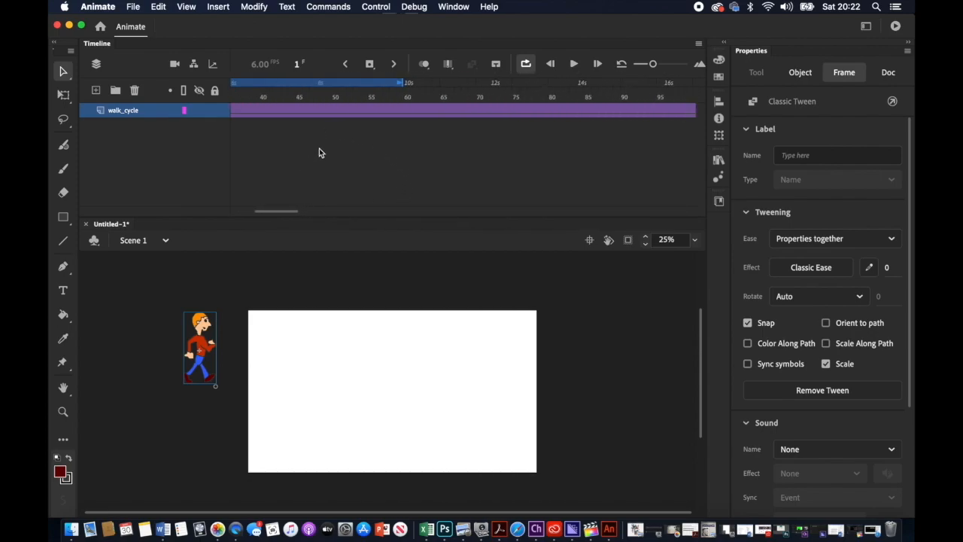
{"action": "left_click_drag", "start_coordinate": [401, 85], "coordinate": [711, 88]}
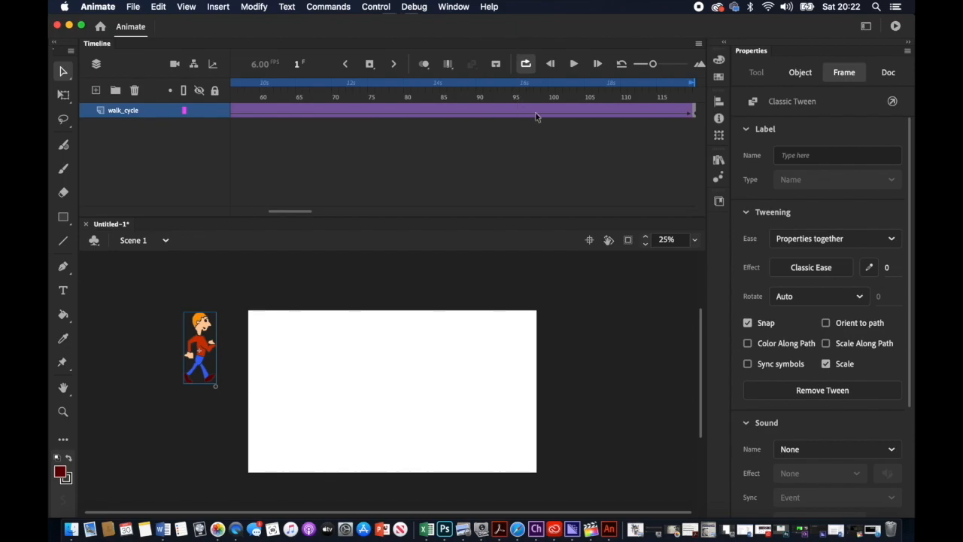
{"action": "left_click", "coordinate": [574, 64]}
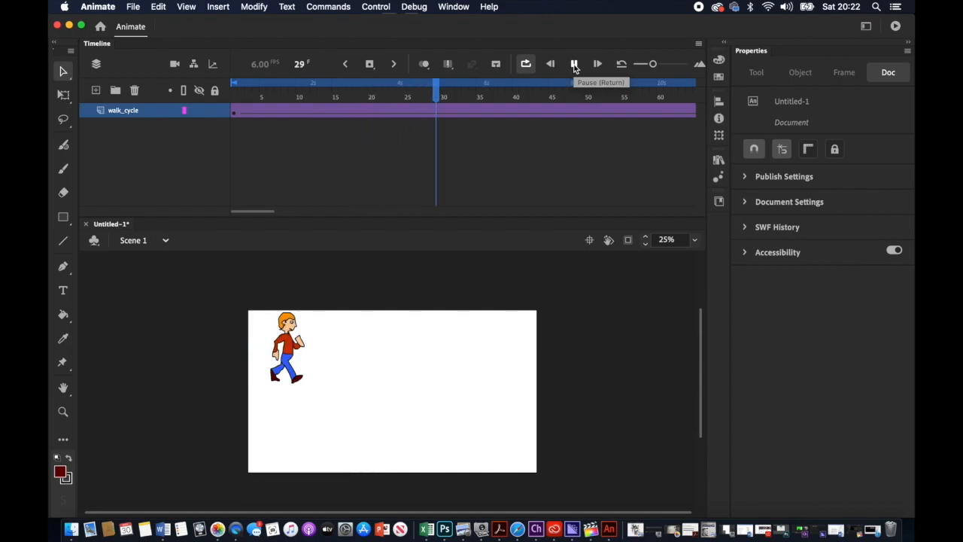
{"action": "left_click", "coordinate": [574, 64]}
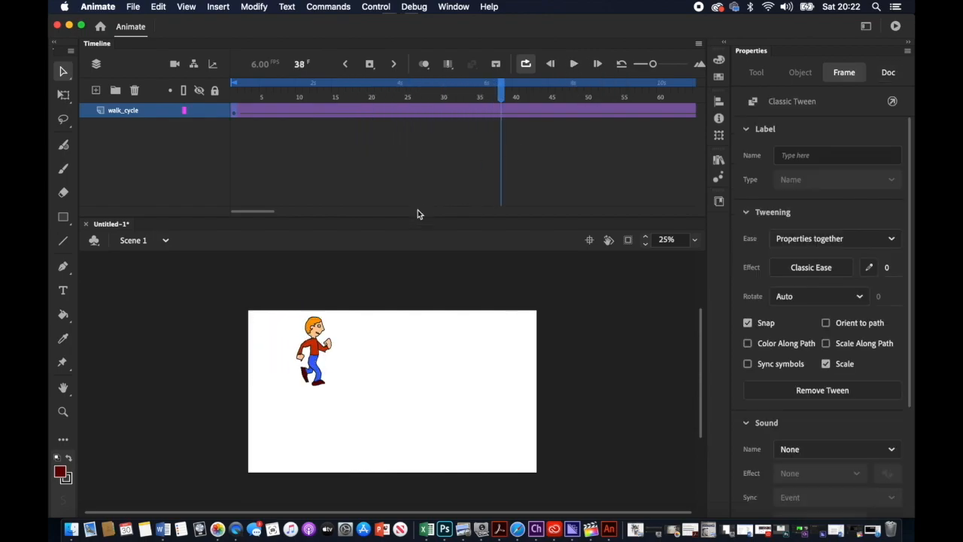
Step: Lower the walkingman instance to a Y position of about 534 at frame 1 and about 554 at frame 120
{"action": "left_click", "coordinate": [234, 111]}
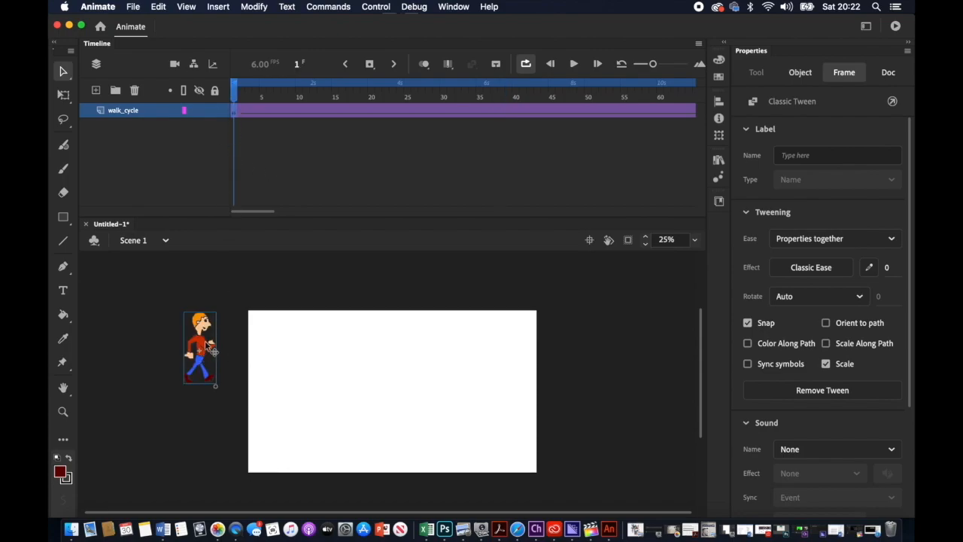
{"action": "left_click_drag", "start_coordinate": [214, 351], "coordinate": [219, 391]}
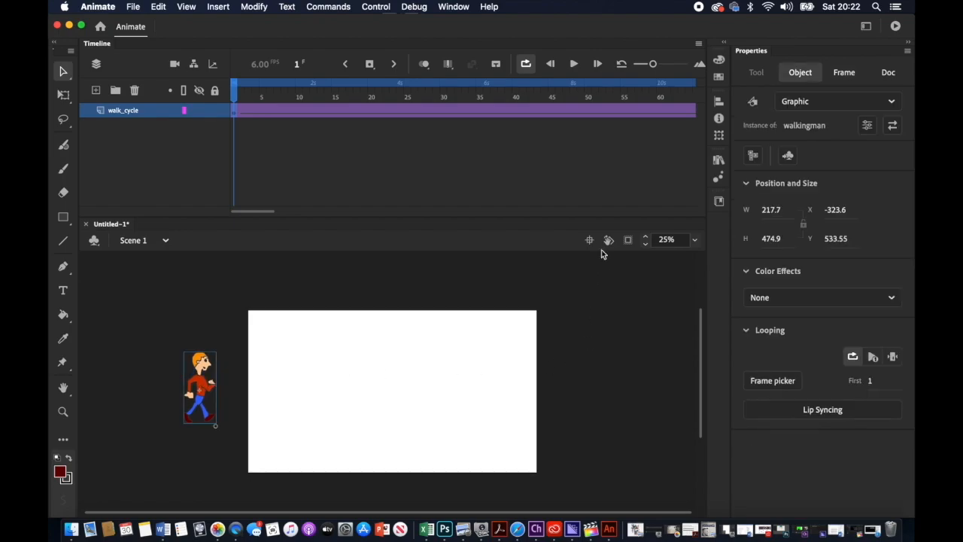
{"action": "scroll", "coordinate": [610, 184], "scroll_direction": "right", "scroll_amount": 10}
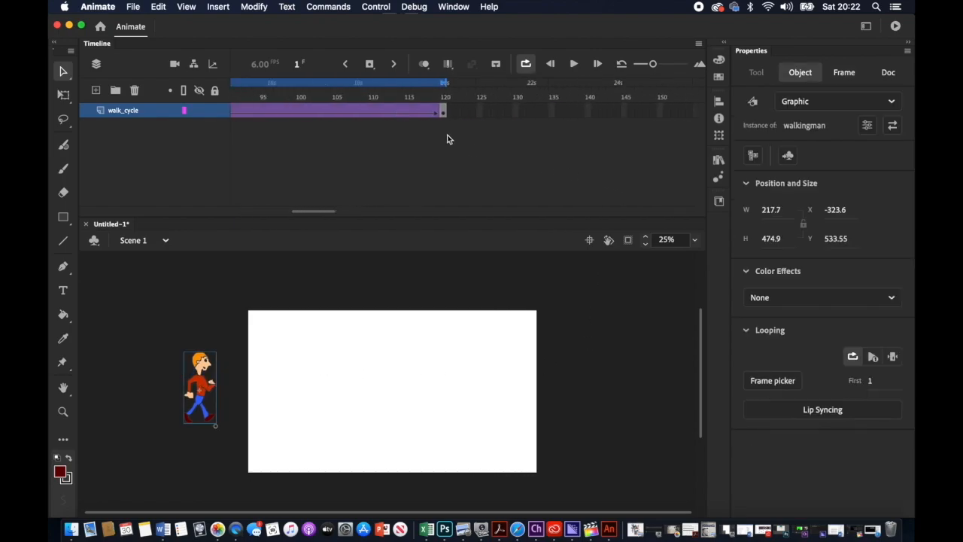
{"action": "left_click", "coordinate": [444, 112]}
{"action": "left_click_drag", "start_coordinate": [576, 350], "coordinate": [581, 387]}
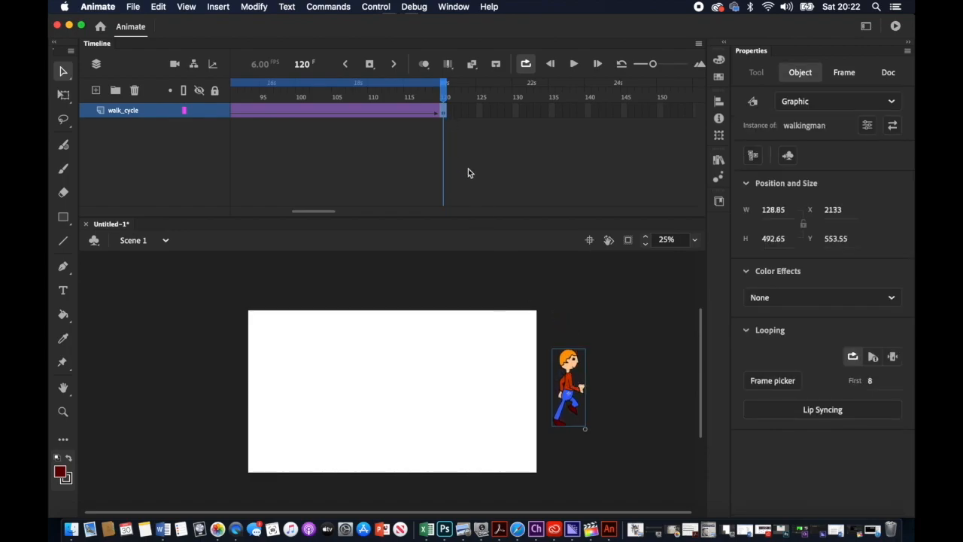
{"action": "scroll", "coordinate": [468, 168], "scroll_direction": "left", "scroll_amount": 15}
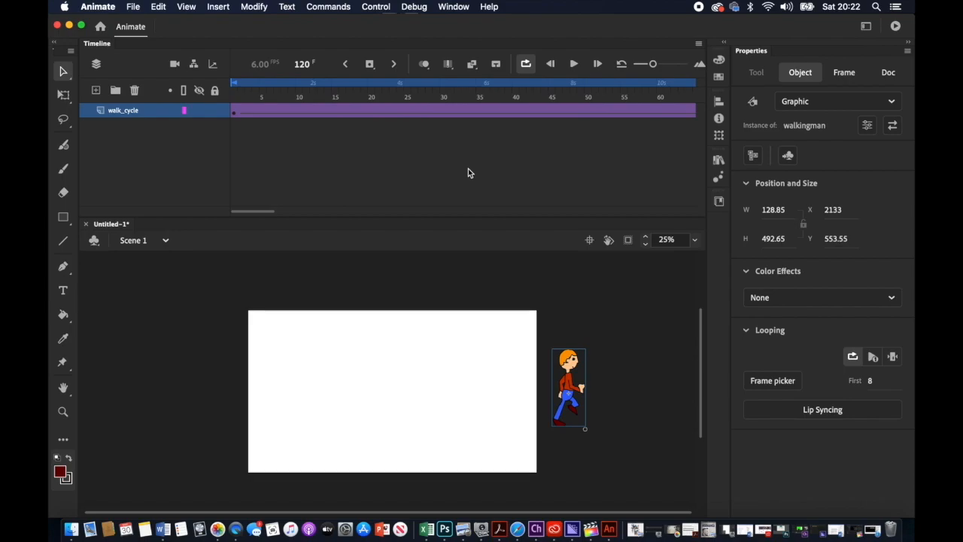
Step: Play the walk animation through to frame 120 and on from the start of the loop
{"action": "left_click", "coordinate": [552, 65]}
{"action": "left_click", "coordinate": [550, 67]}
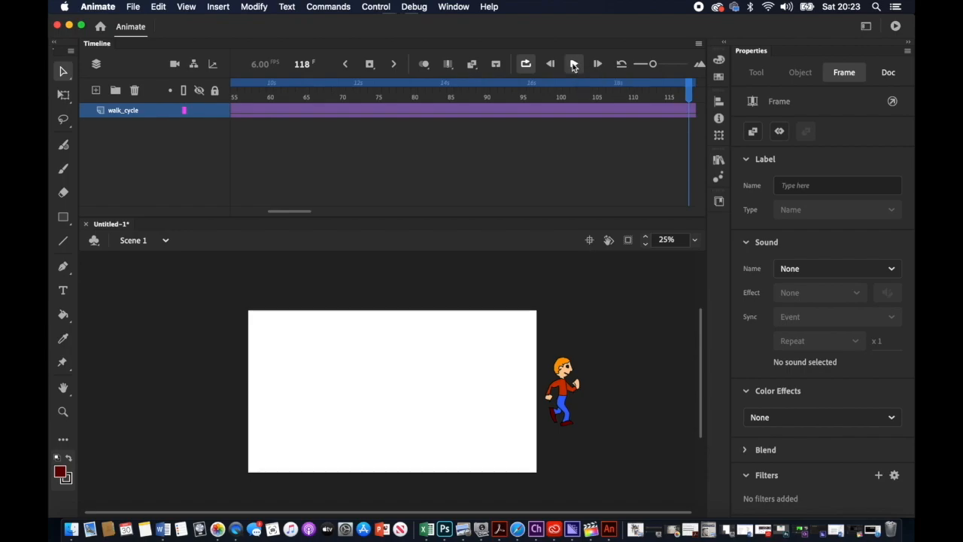
{"action": "left_click", "coordinate": [574, 66]}
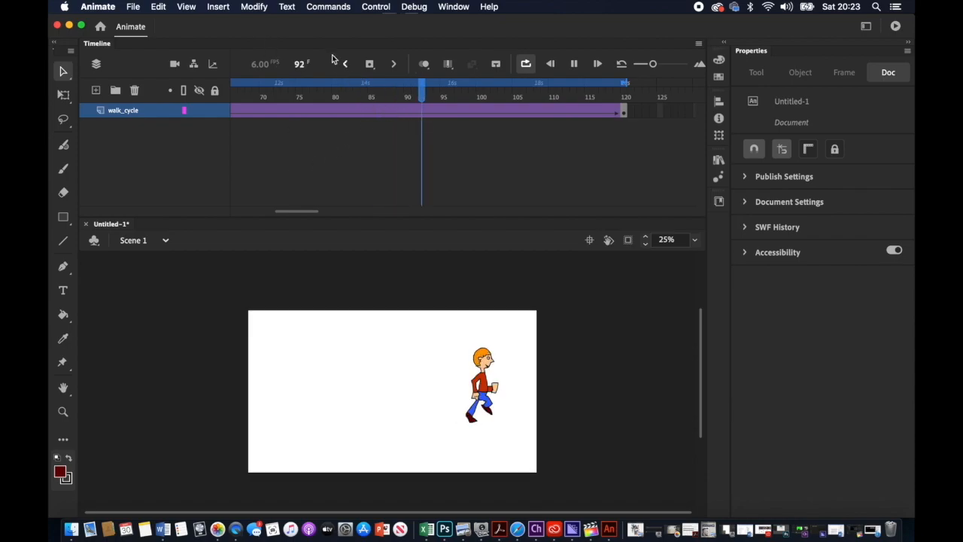
Step: Set the document frame rate to 12 fps
{"action": "left_click", "coordinate": [253, 6]}
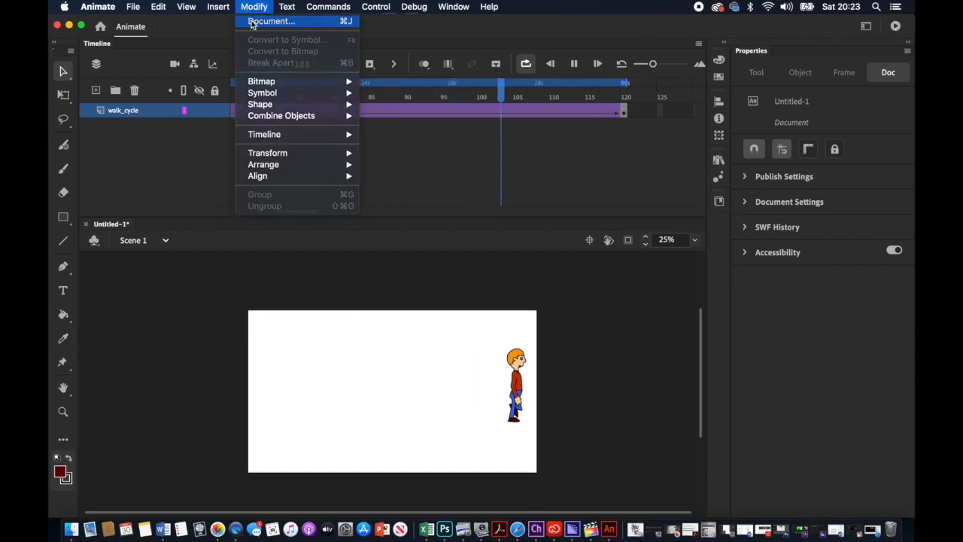
{"action": "left_click", "coordinate": [267, 21]}
{"action": "left_click", "coordinate": [579, 230]}
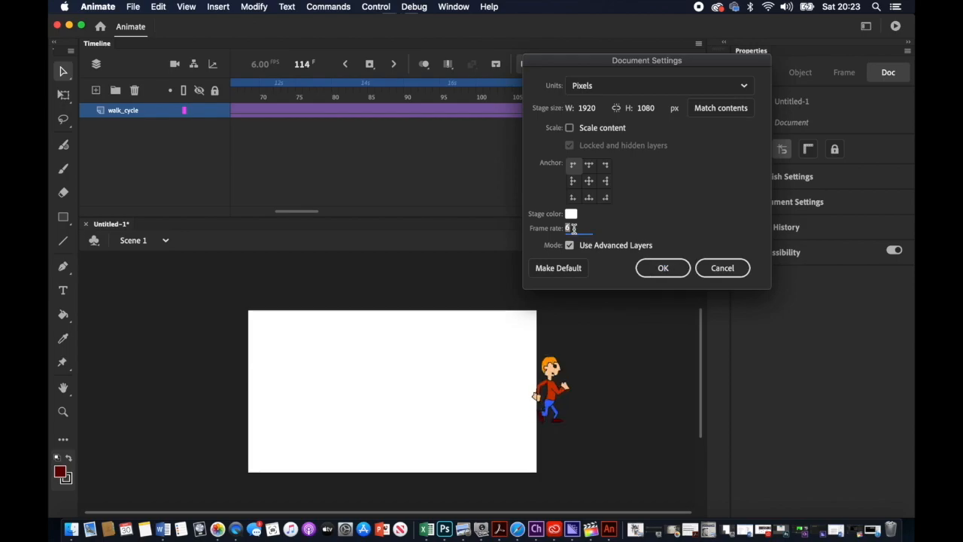
{"action": "type", "text": "12"}
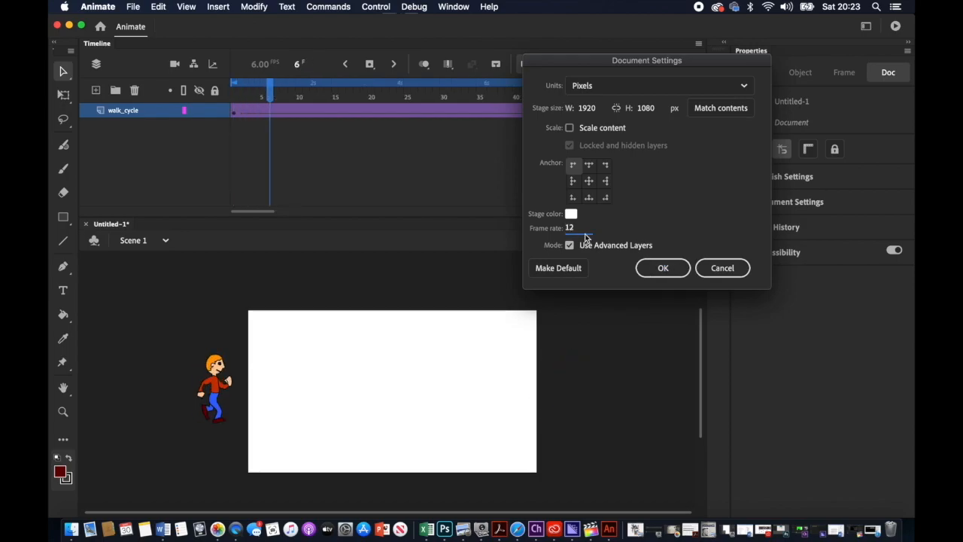
{"action": "left_click", "coordinate": [668, 269]}
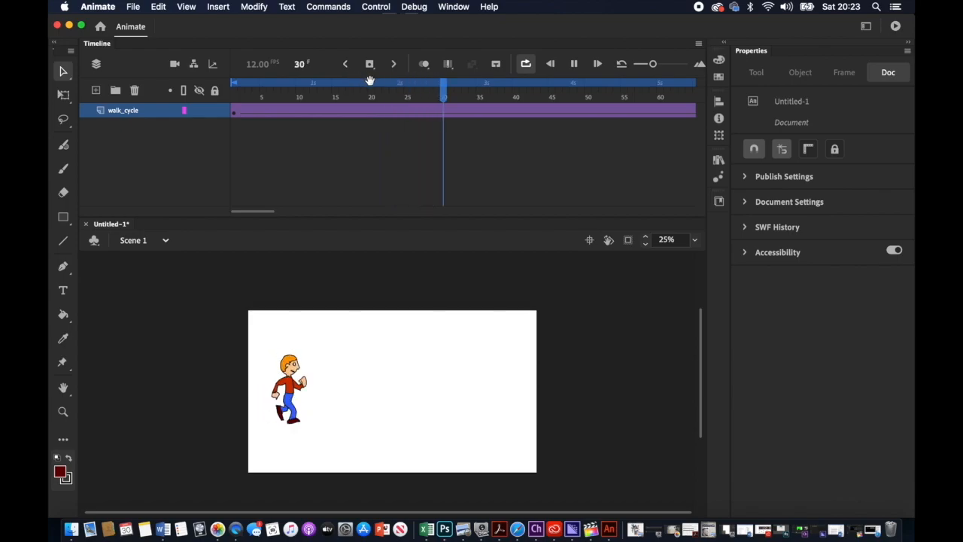
Step: Recheck the document settings and replay the walk animation from frame 1
{"action": "left_click", "coordinate": [235, 112]}
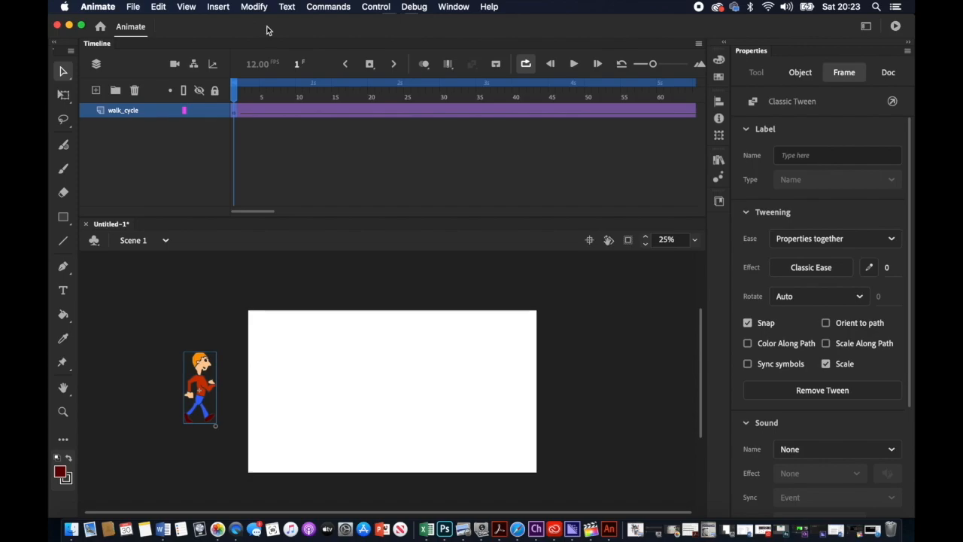
{"action": "left_click", "coordinate": [256, 7]}
{"action": "left_click", "coordinate": [258, 28]}
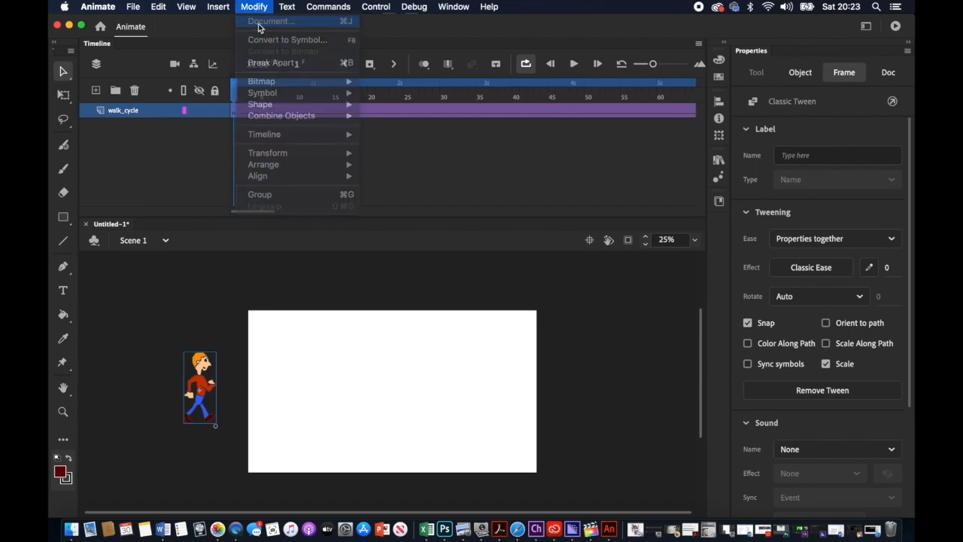
{"action": "left_click", "coordinate": [688, 271]}
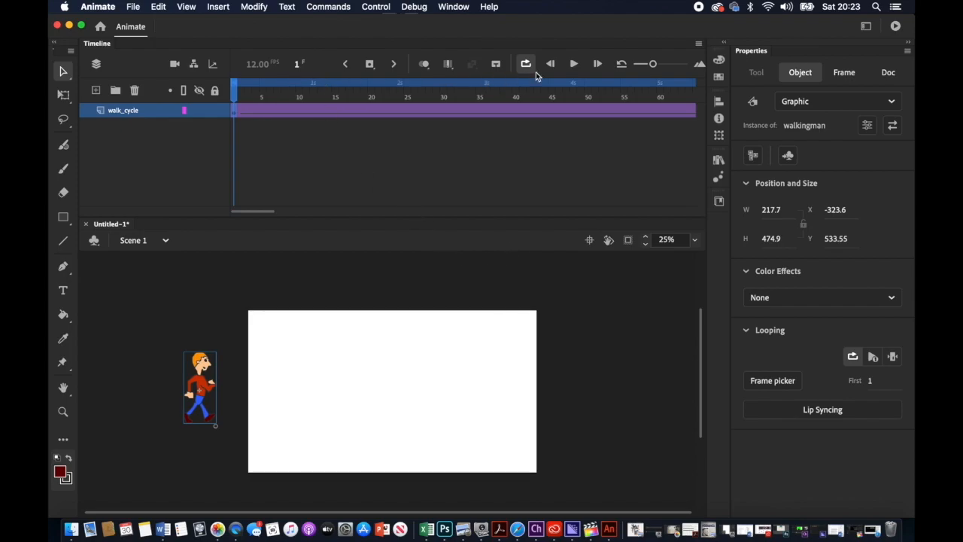
{"action": "left_click", "coordinate": [572, 64]}
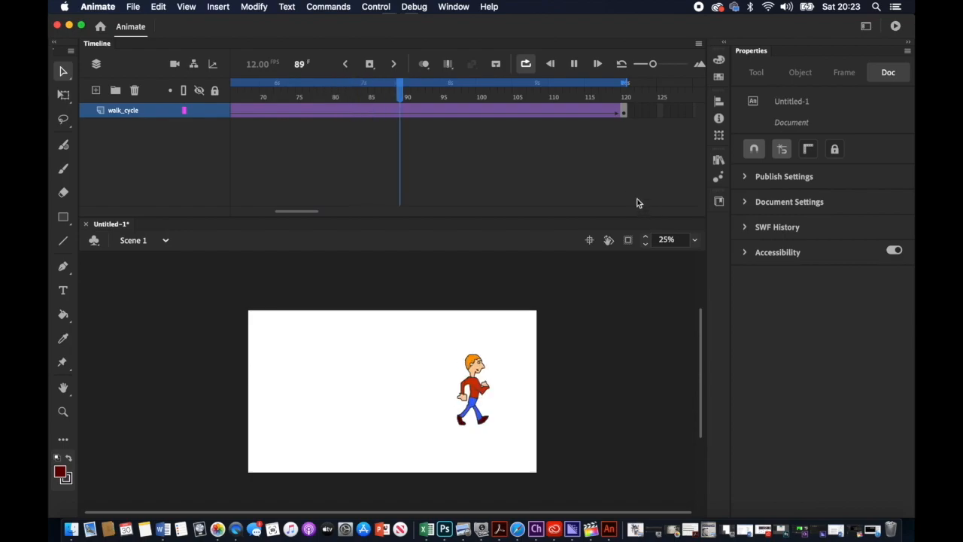
Step: Move the walk_cycle layer's final keyframe to frame 102 and play the animation from frame 1
{"action": "mouse_move", "coordinate": [653, 65]}
{"action": "left_mouse_down"}
{"action": "mouse_move", "coordinate": [665, 67]}
{"action": "mouse_move", "coordinate": [636, 69]}
{"action": "left_mouse_up"}
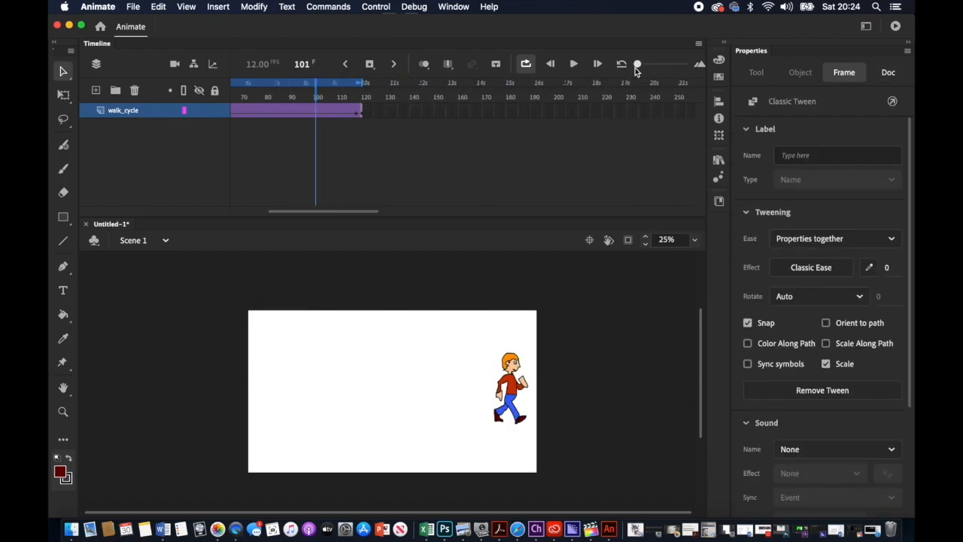
{"action": "left_click", "coordinate": [361, 114]}
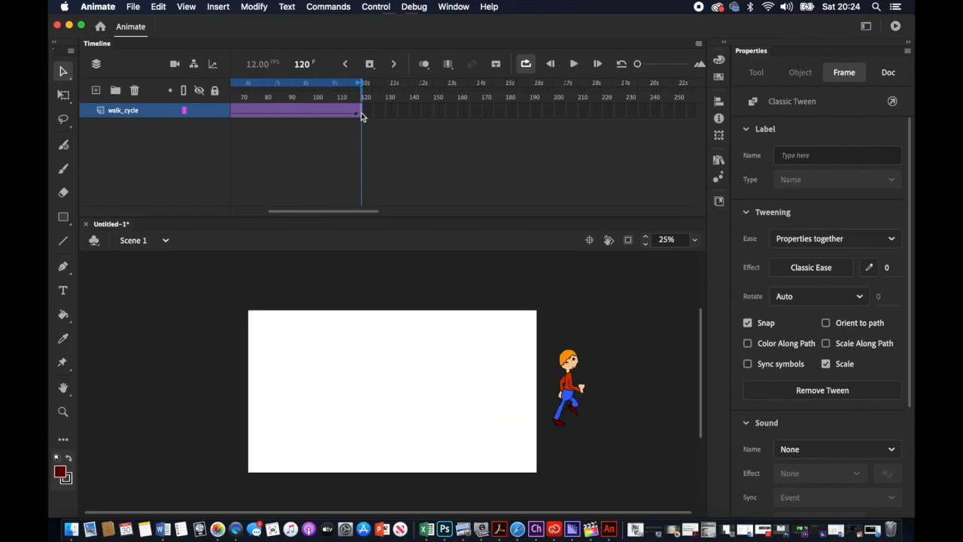
{"action": "left_click", "coordinate": [361, 115]}
{"action": "left_click_drag", "start_coordinate": [361, 114], "coordinate": [318, 116]}
{"action": "scroll", "coordinate": [353, 161], "scroll_direction": "left", "scroll_amount": 4}
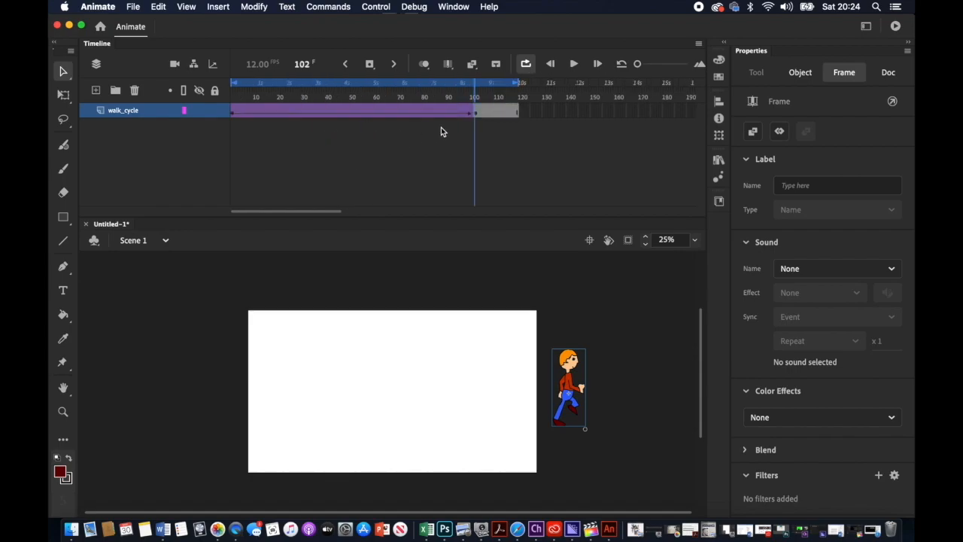
{"action": "left_click_drag", "start_coordinate": [476, 82], "coordinate": [185, 111]}
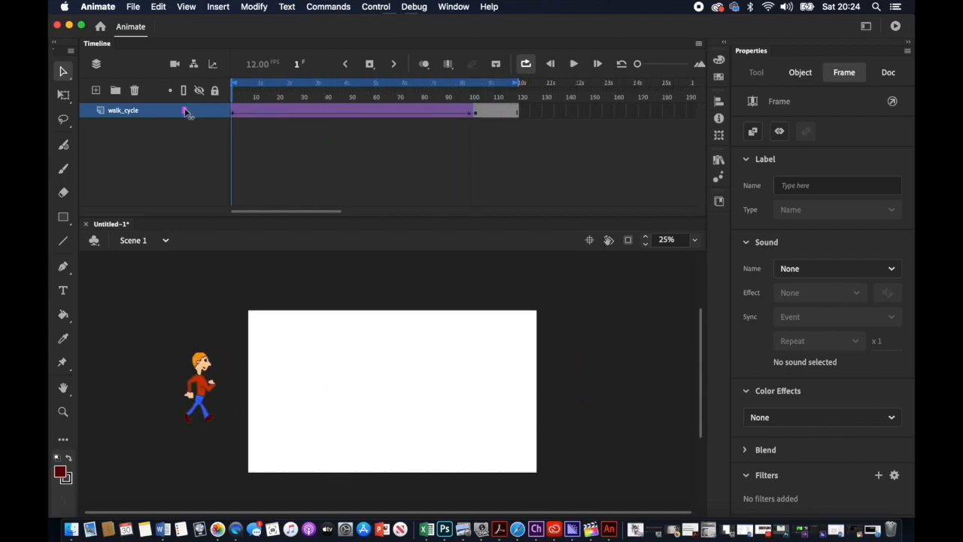
{"action": "left_click", "coordinate": [573, 64]}
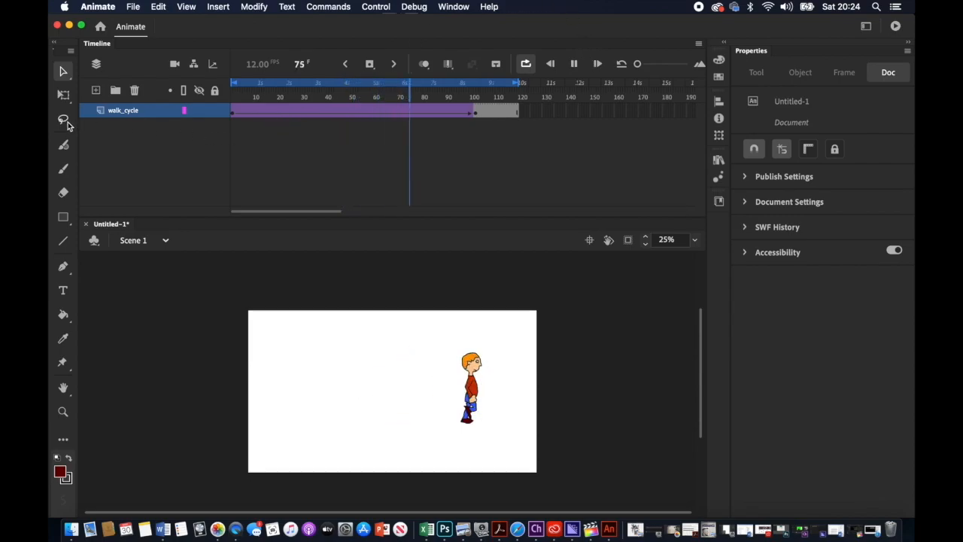
Step: Import best-shop.png from the Desktop onto a new layer and place that layer below walk_cycle
{"action": "left_click", "coordinate": [95, 90]}
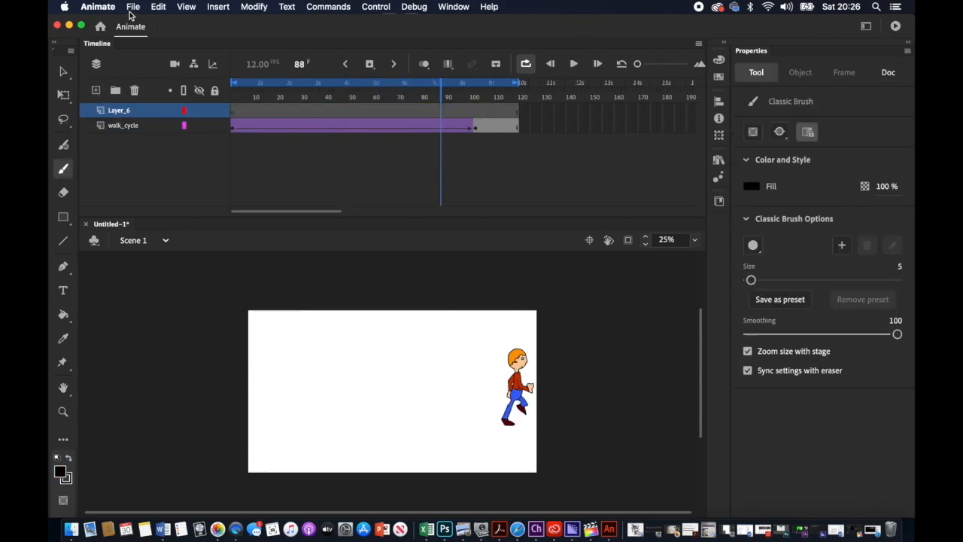
{"action": "left_click", "coordinate": [132, 6]}
{"action": "mouse_move", "coordinate": [147, 167]}
{"action": "left_click", "coordinate": [276, 166]}
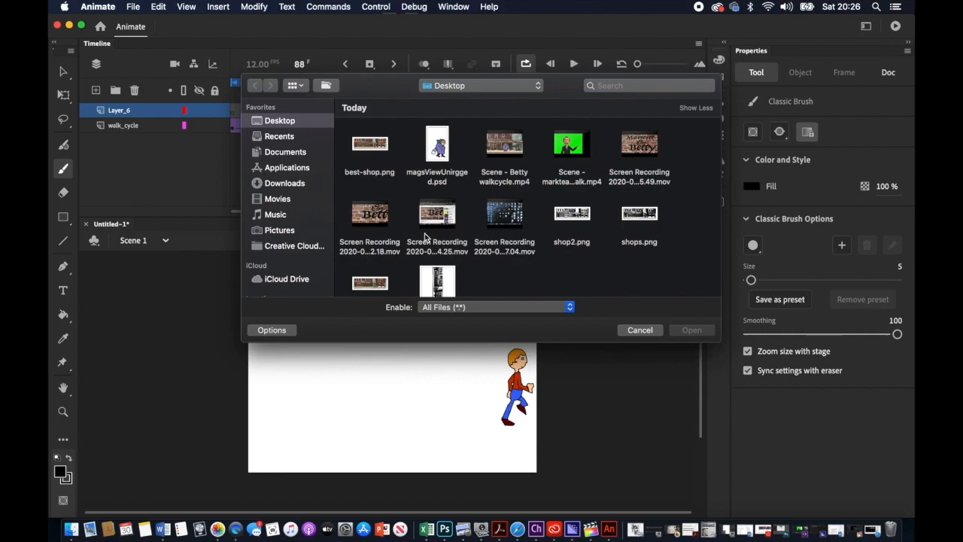
{"action": "left_click", "coordinate": [375, 145]}
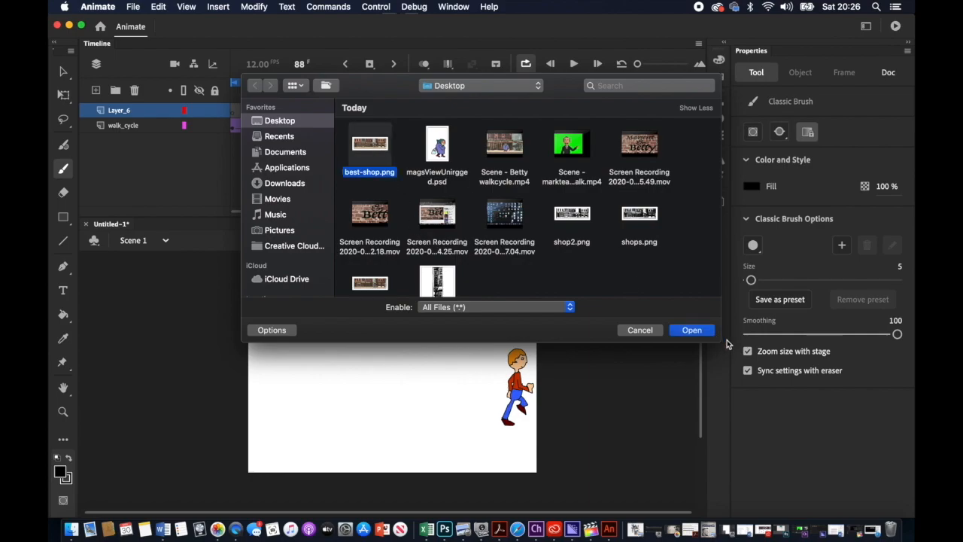
{"action": "left_click", "coordinate": [692, 332]}
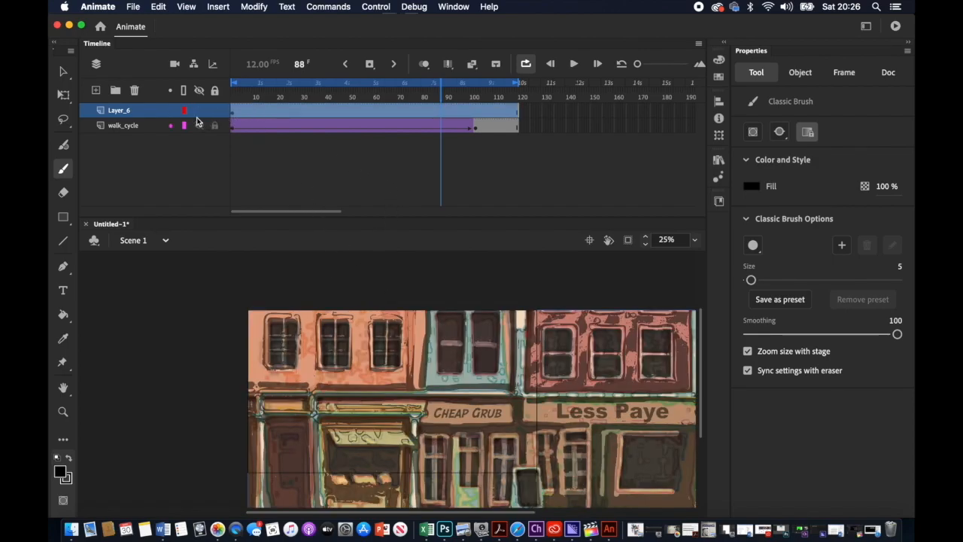
{"action": "left_click", "coordinate": [146, 115]}
{"action": "left_click_drag", "start_coordinate": [146, 134], "coordinate": [146, 134]}
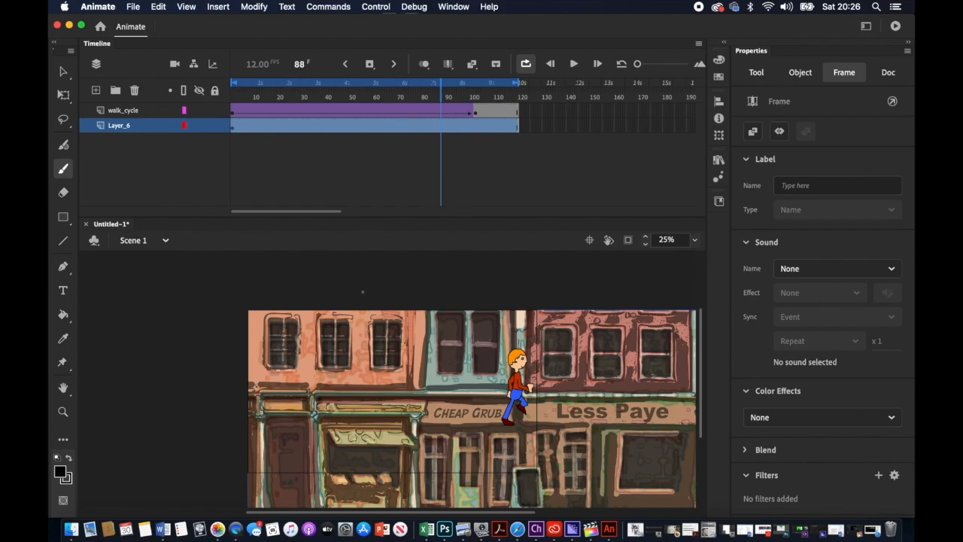
Step: Scale the shopfront bitmap down to about 4041 by 1088 px and position it at about X -24, Y -8 over the stage
{"action": "left_click", "coordinate": [234, 127]}
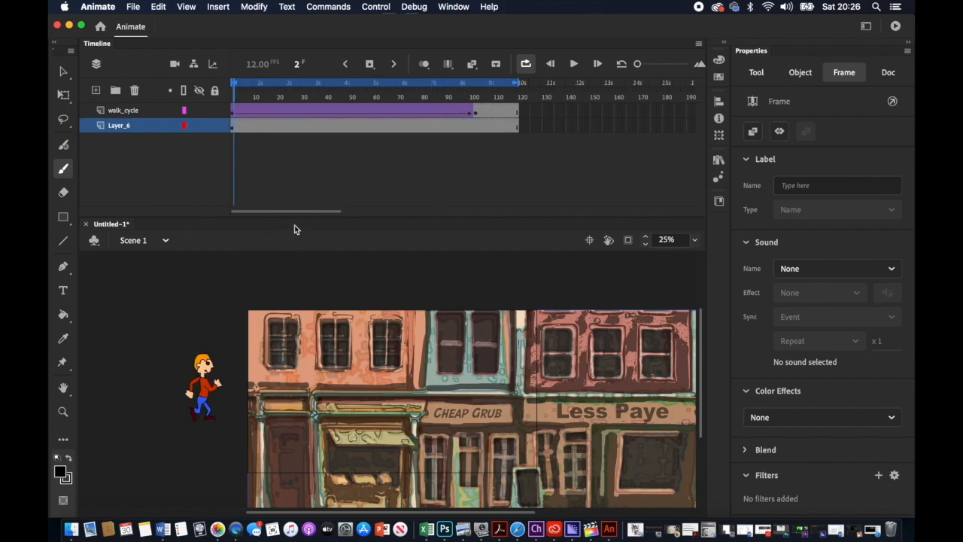
{"action": "left_click", "coordinate": [233, 131]}
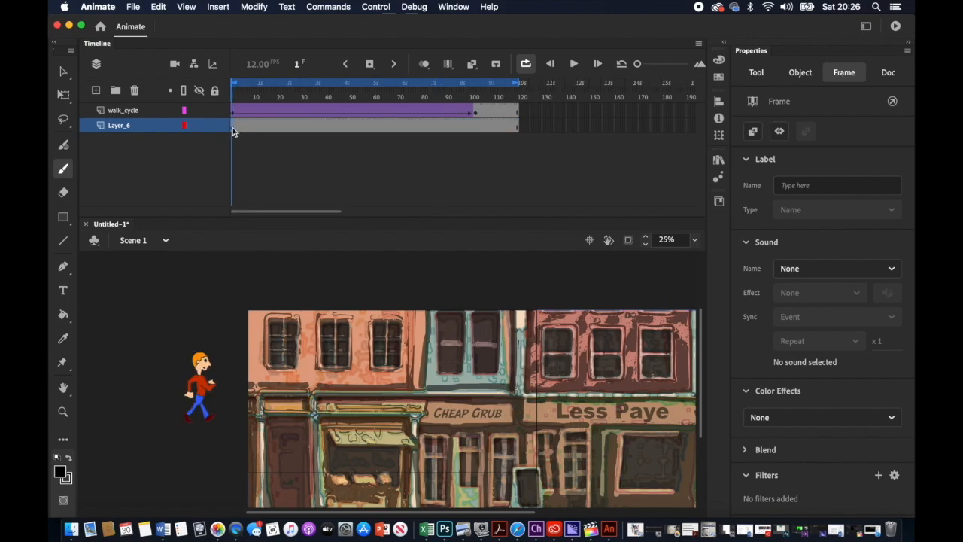
{"action": "left_click", "coordinate": [234, 132]}
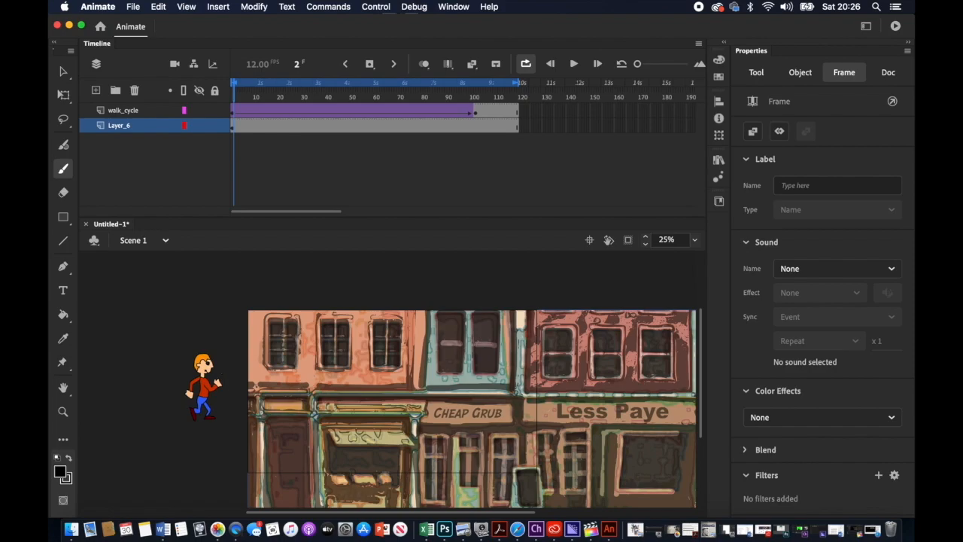
{"action": "left_click", "coordinate": [262, 8]}
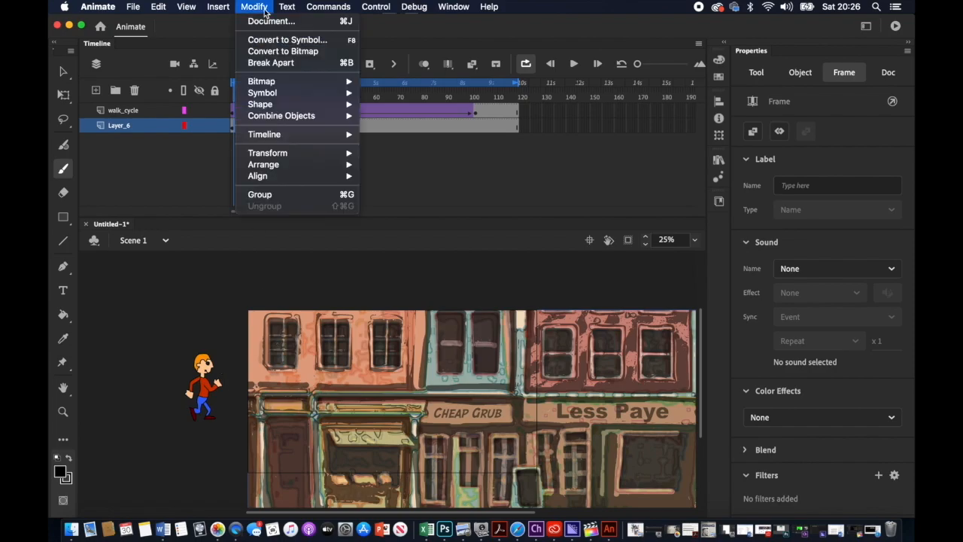
{"action": "mouse_move", "coordinate": [274, 156]}
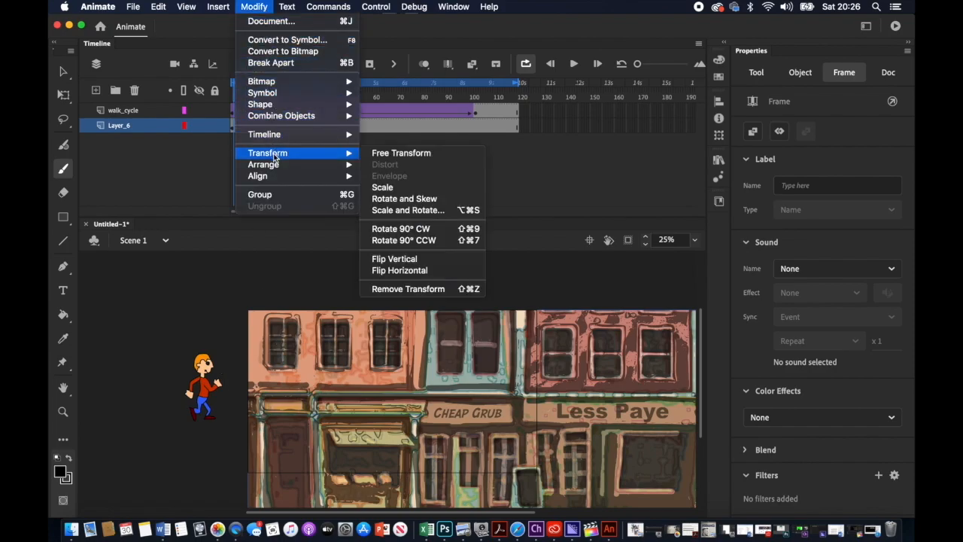
{"action": "left_click", "coordinate": [382, 154]}
{"action": "left_click_drag", "start_coordinate": [249, 309], "coordinate": [339, 369]}
{"action": "left_click_drag", "start_coordinate": [406, 435], "coordinate": [329, 411]}
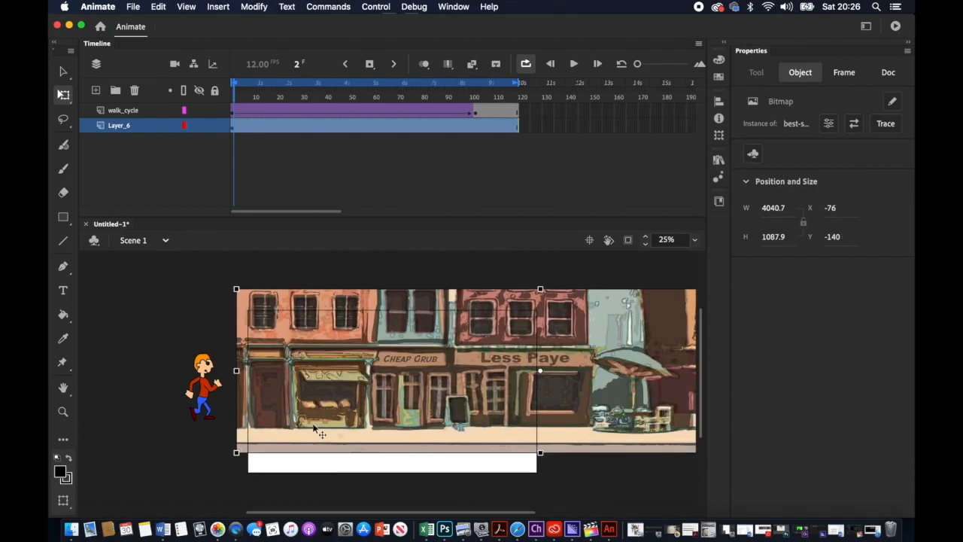
{"action": "left_click_drag", "start_coordinate": [318, 429], "coordinate": [343, 446]}
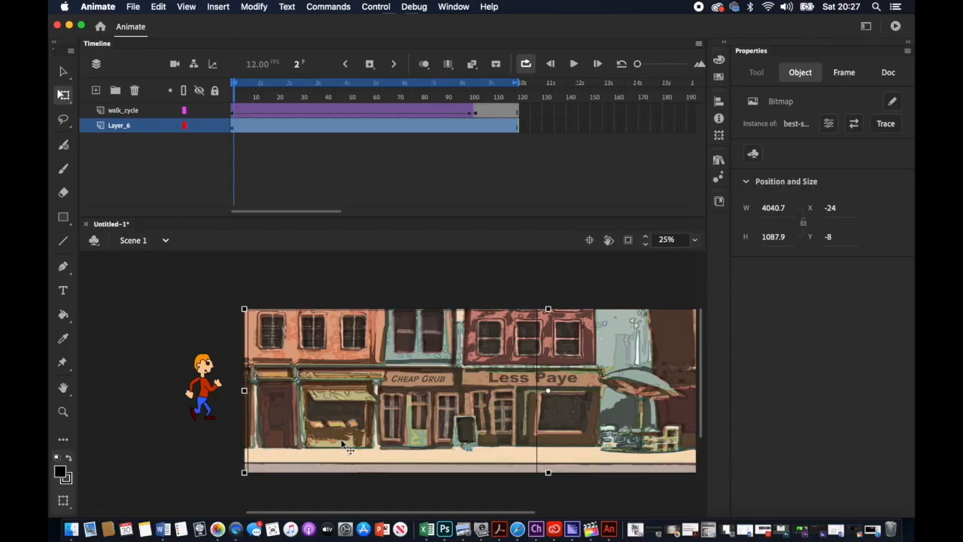
Step: Check how far the shopfront image extends beyond both sides of the stage
{"action": "scroll", "coordinate": [404, 399], "scroll_direction": "right", "scroll_amount": 10}
{"action": "scroll", "coordinate": [404, 399], "scroll_direction": "left", "scroll_amount": 15}
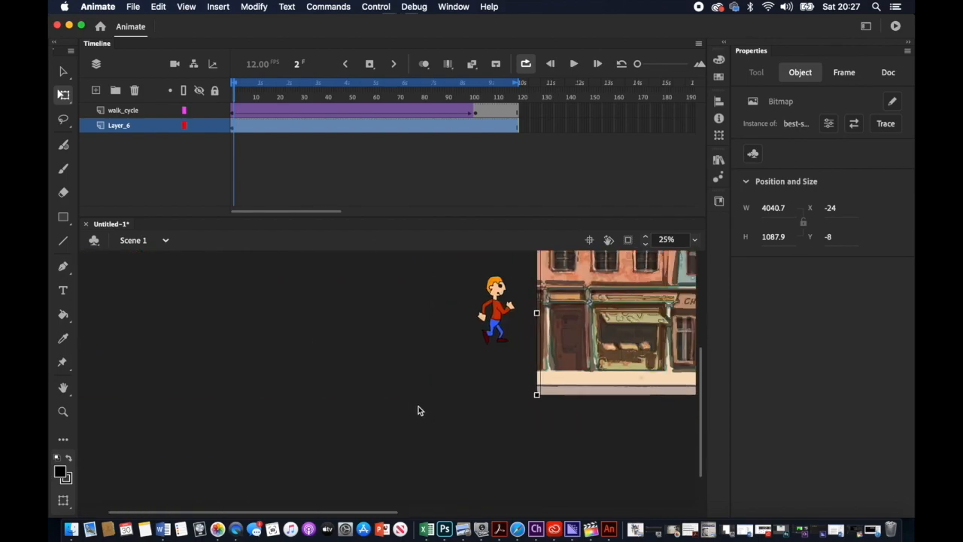
{"action": "scroll", "coordinate": [420, 409], "scroll_direction": "right", "scroll_amount": 10}
{"action": "scroll", "coordinate": [420, 408], "scroll_direction": "right", "scroll_amount": 5}
{"action": "scroll", "coordinate": [419, 409], "scroll_direction": "left", "scroll_amount": 12}
{"action": "scroll", "coordinate": [419, 409], "scroll_direction": "right", "scroll_amount": 10}
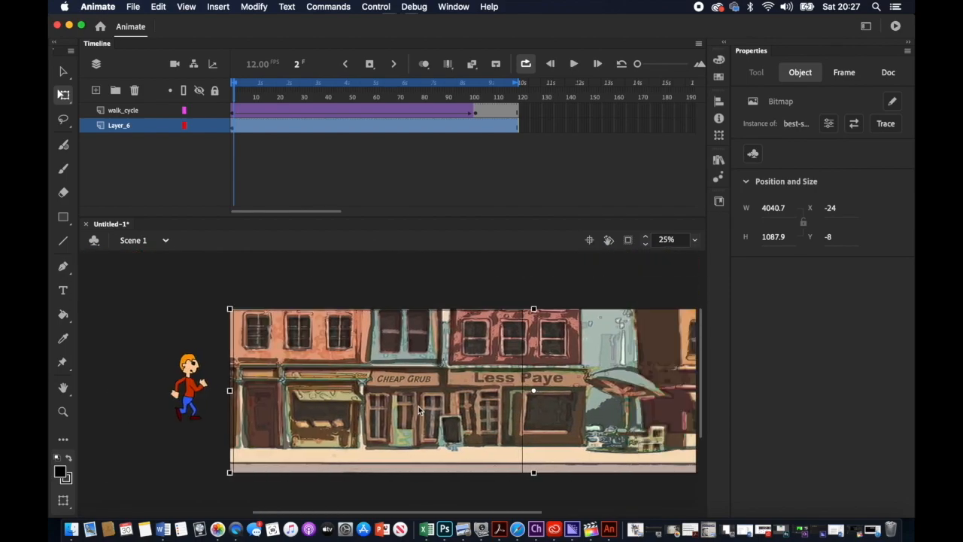
{"action": "scroll", "coordinate": [419, 406], "scroll_direction": "left", "scroll_amount": 8}
Step: Lower the walkingman instance onto the pavement at frame 2 and at frame 102, to a Y of about 770 at frame 102
{"action": "left_click", "coordinate": [233, 131]}
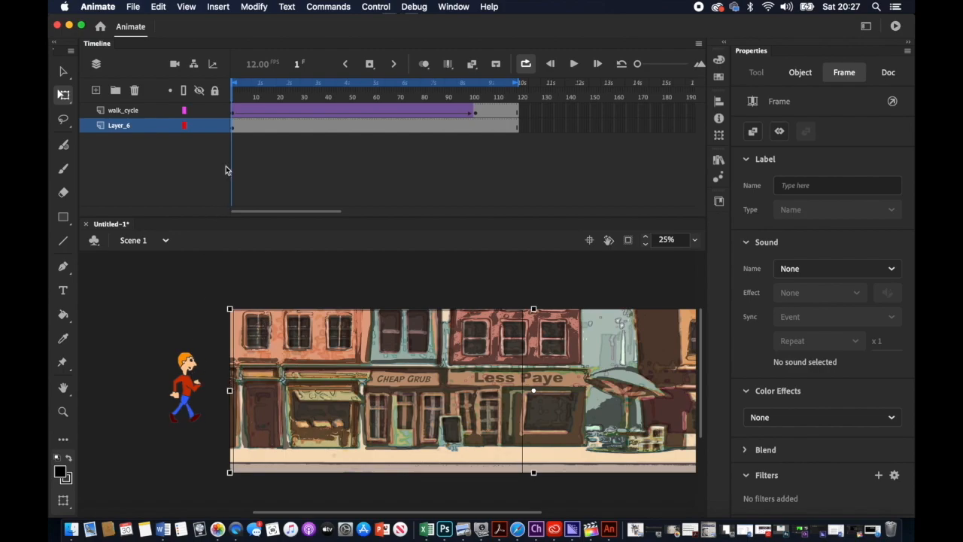
{"action": "left_click", "coordinate": [235, 114]}
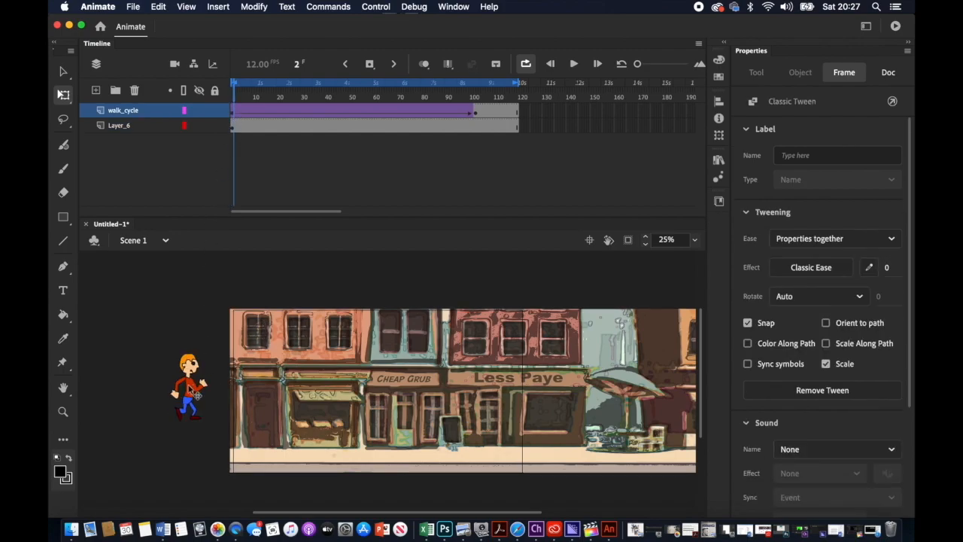
{"action": "left_click_drag", "start_coordinate": [198, 395], "coordinate": [202, 435]}
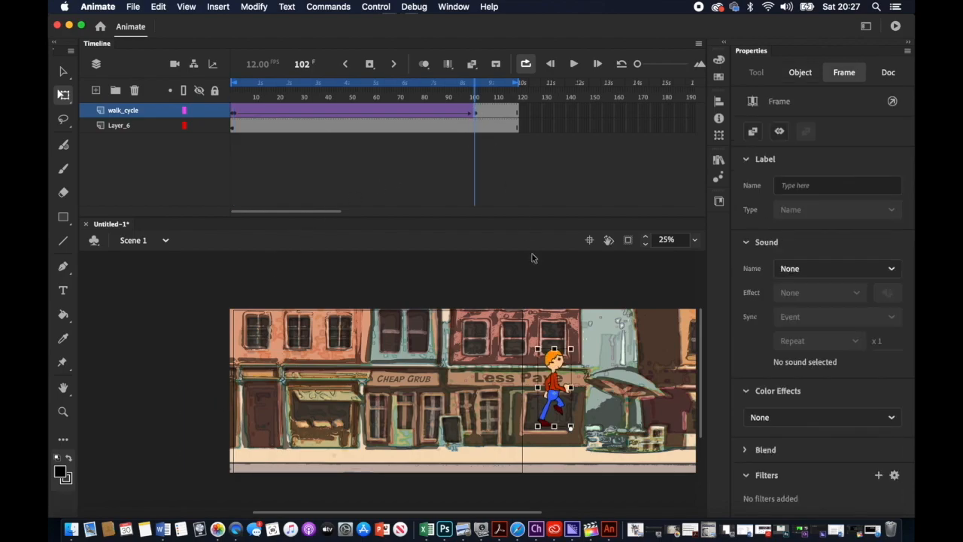
{"action": "left_click_drag", "start_coordinate": [556, 386], "coordinate": [557, 417]}
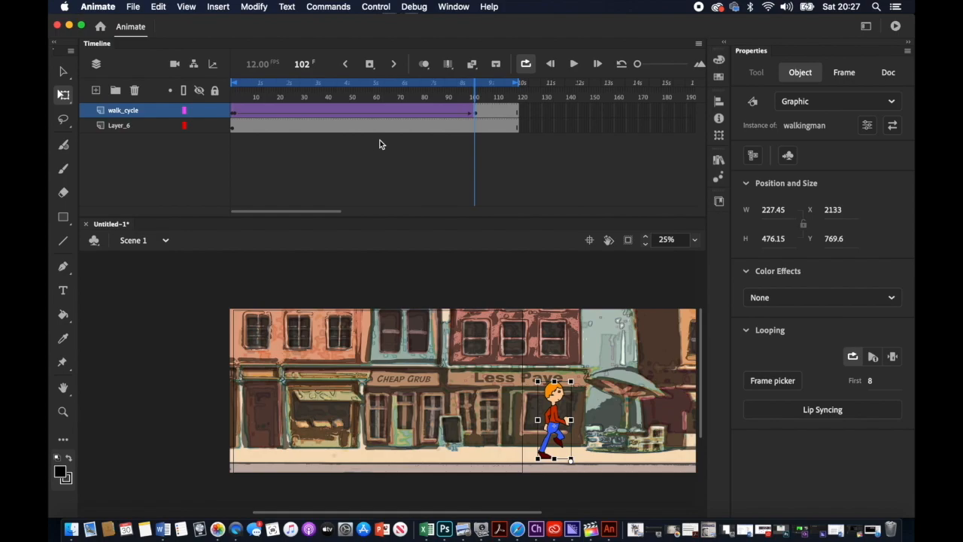
Step: Insert a keyframe at frame 102 on Layer_6 and slide the shopfront image back along the stage to about X -2012
{"action": "left_click", "coordinate": [234, 130]}
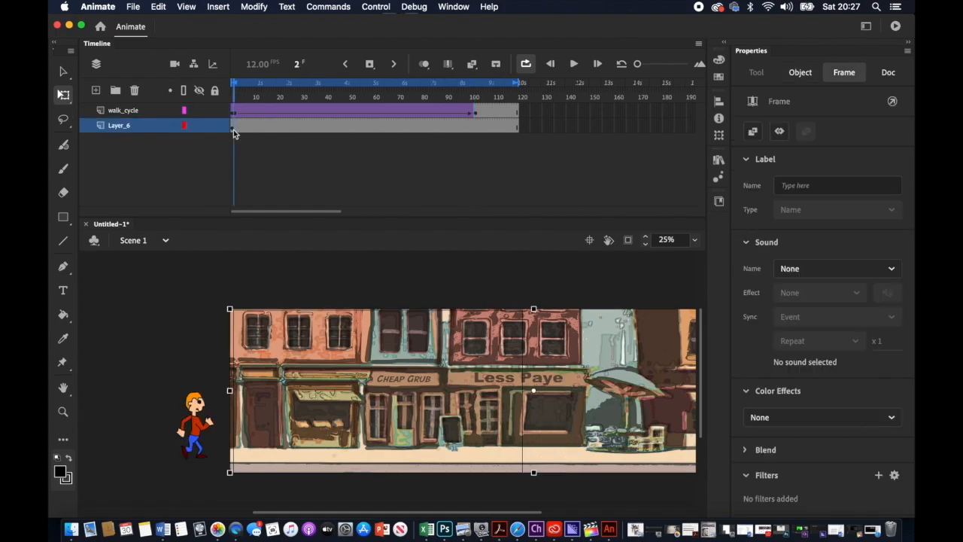
{"action": "left_click", "coordinate": [474, 130]}
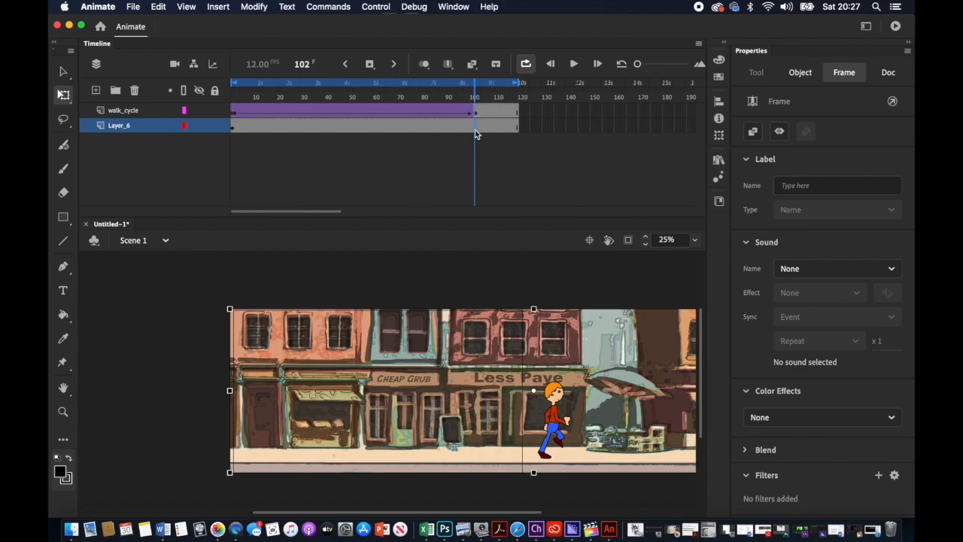
{"action": "right_click", "coordinate": [475, 129]}
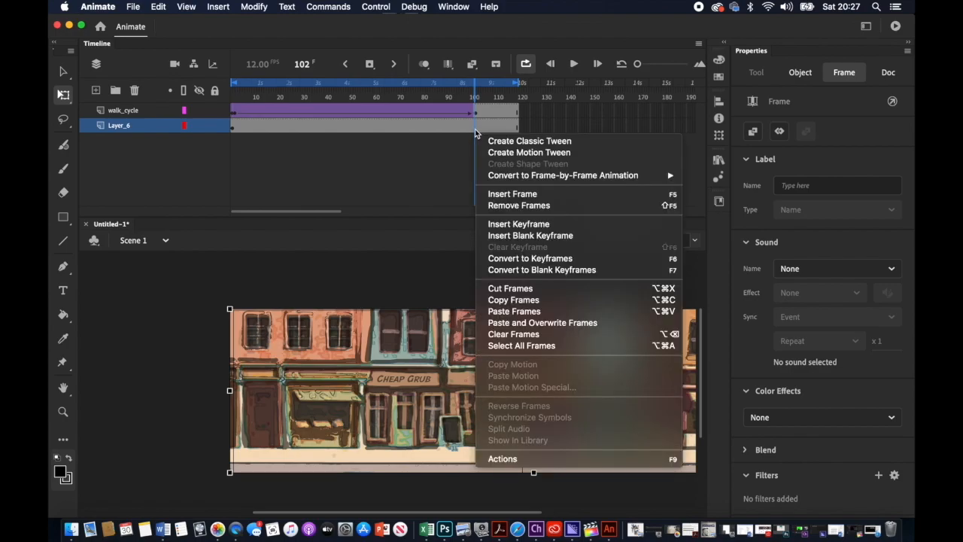
{"action": "left_click", "coordinate": [503, 222]}
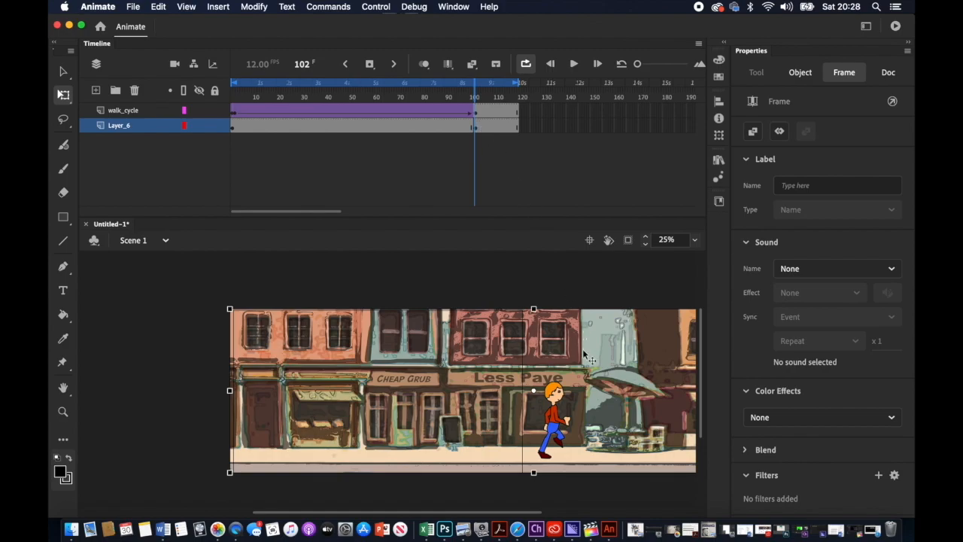
{"action": "left_click_drag", "start_coordinate": [590, 358], "coordinate": [291, 355]}
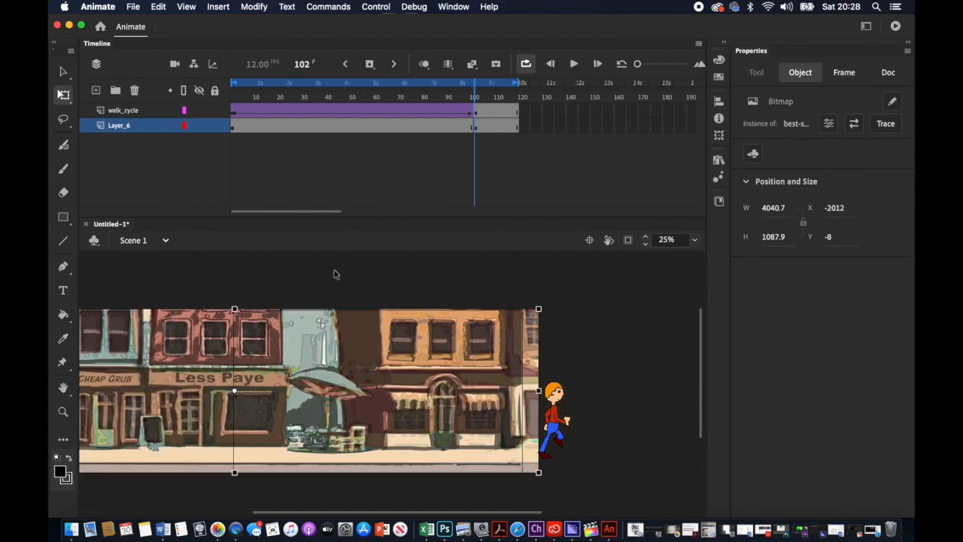
Step: Create a classic tween on Layer_6 between the two shopfront keyframes, converting the frame content to a symbol
{"action": "left_click", "coordinate": [233, 130]}
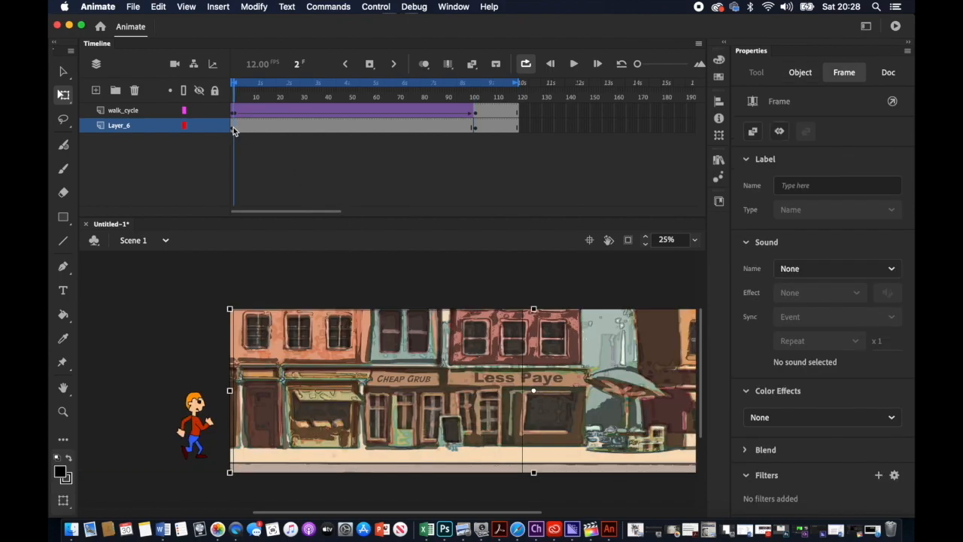
{"action": "left_click", "coordinate": [219, 7]}
{"action": "left_click", "coordinate": [255, 50]}
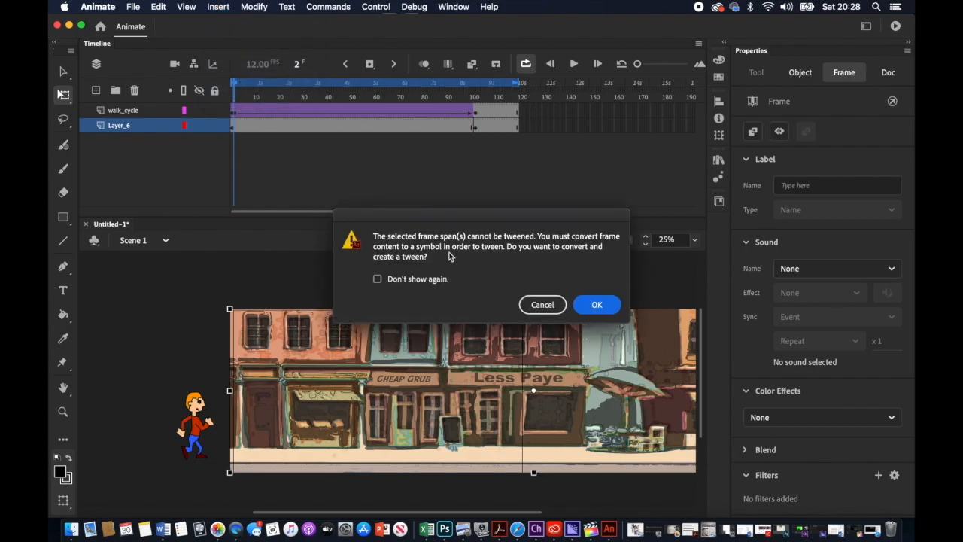
{"action": "left_click", "coordinate": [596, 306]}
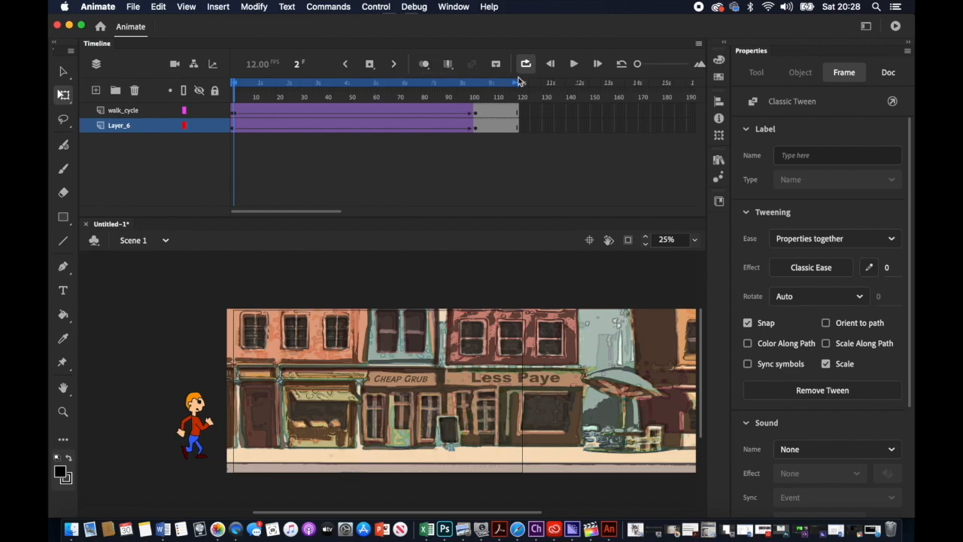
Step: Play the animation to preview the walk against the scrolling shopfront, and return the playhead to frame 1
{"action": "left_click", "coordinate": [574, 66]}
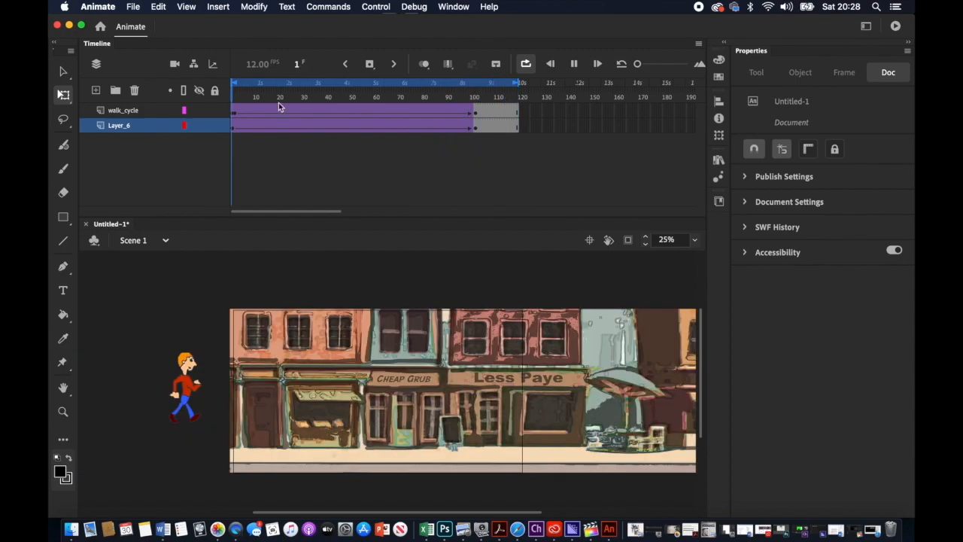
{"action": "left_click", "coordinate": [574, 64]}
{"action": "left_click_drag", "start_coordinate": [295, 97], "coordinate": [217, 108]}
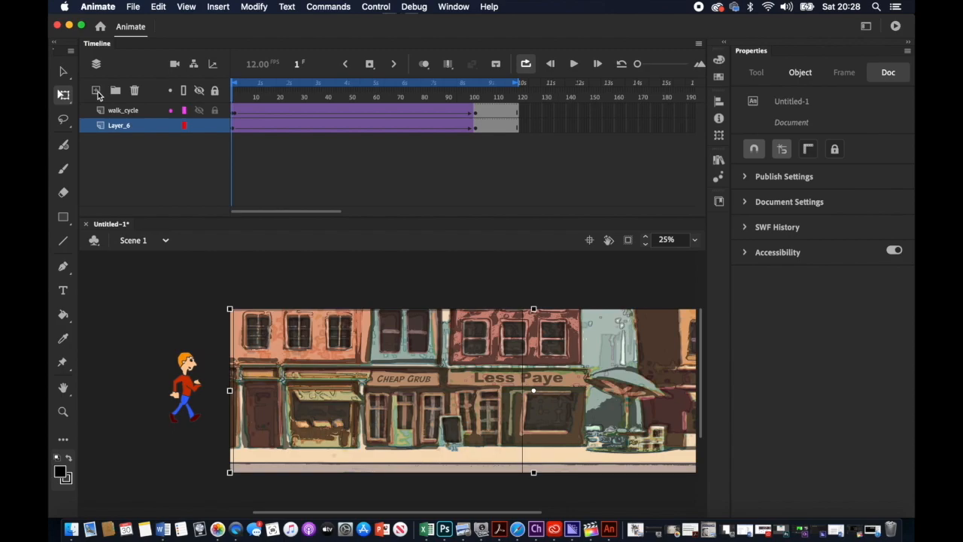
Step: Add a layer between walk_cycle and Layer_6 and name it man2
{"action": "left_click", "coordinate": [96, 91]}
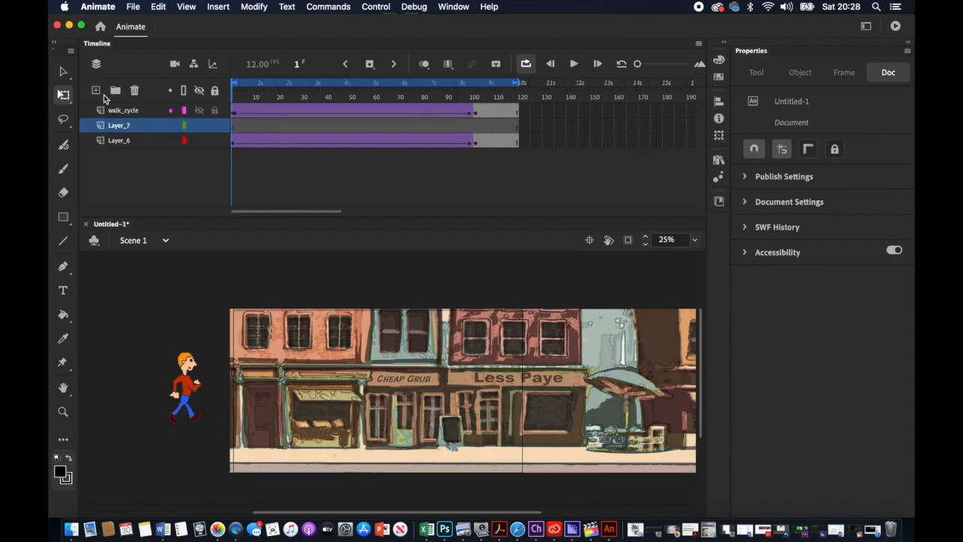
{"action": "left_click", "coordinate": [129, 125]}
{"action": "double_click", "coordinate": [129, 126]}
{"action": "type", "text": "man2"}
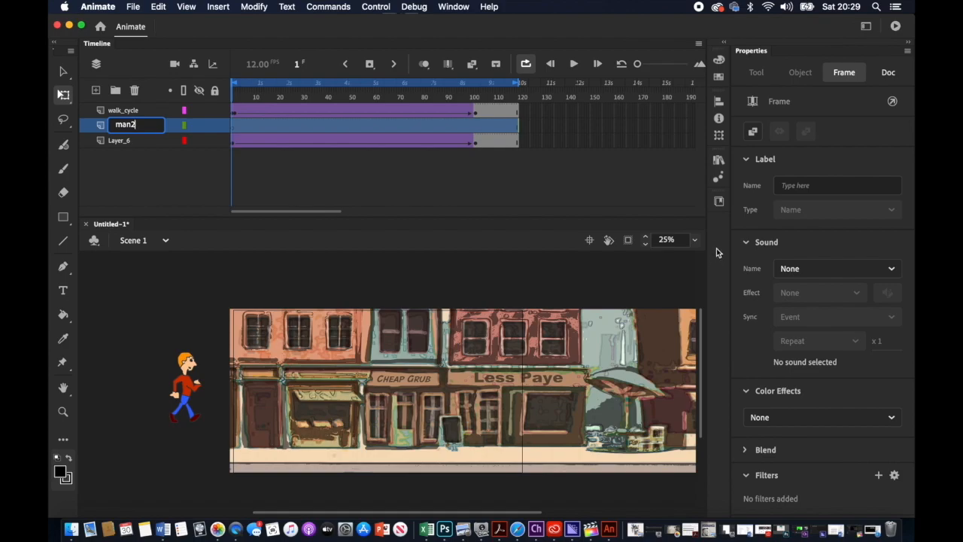
Step: Place a library instance of walkingman on the man2 layer at about X 1376, Y 555
{"action": "left_click", "coordinate": [718, 161]}
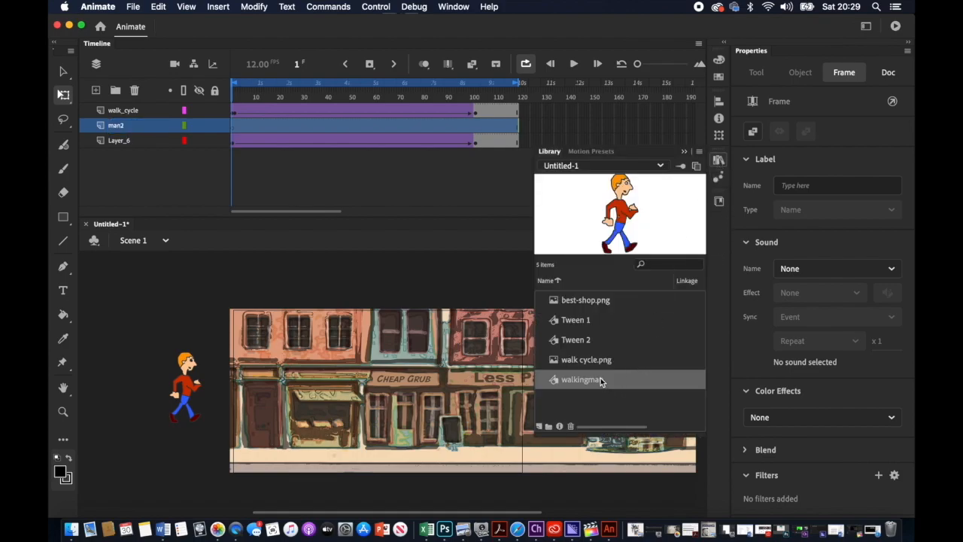
{"action": "left_click_drag", "start_coordinate": [601, 379], "coordinate": [441, 392]}
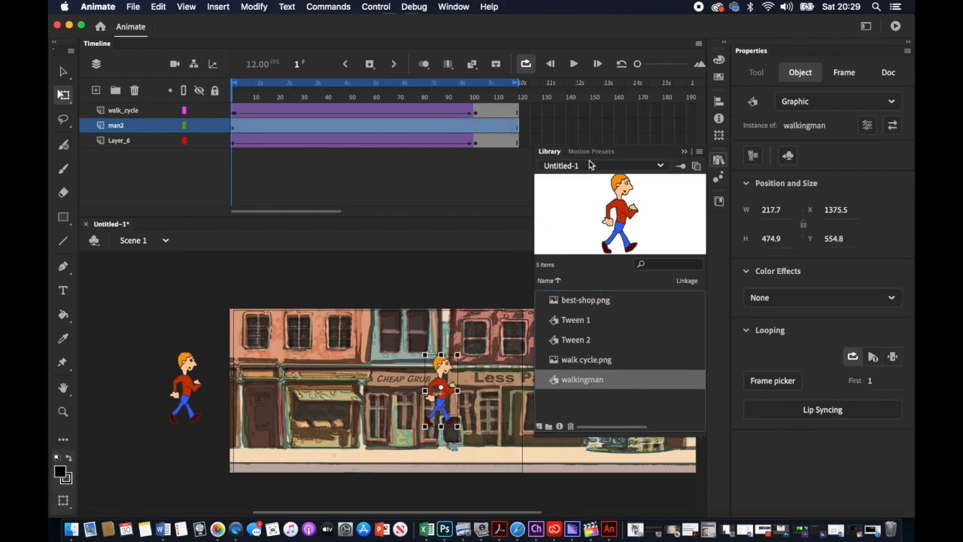
{"action": "left_click", "coordinate": [686, 153]}
Step: Move the man2 figure beyond the stage to about X 3061, Y 770, reduce its height to about 413 px and mirror it horizontally
{"action": "scroll", "coordinate": [481, 296], "scroll_direction": "down", "scroll_amount": 2}
{"action": "scroll", "coordinate": [482, 296], "scroll_direction": "right", "scroll_amount": 8}
{"action": "scroll", "coordinate": [481, 297], "scroll_direction": "left", "scroll_amount": 6}
{"action": "scroll", "coordinate": [481, 296], "scroll_direction": "right", "scroll_amount": 3}
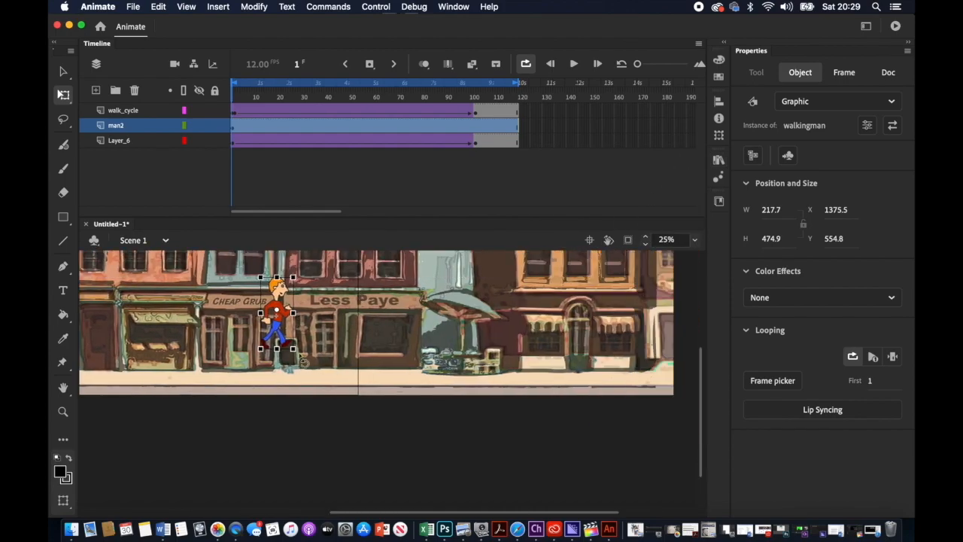
{"action": "left_click_drag", "start_coordinate": [280, 338], "coordinate": [429, 343]}
{"action": "left_click_drag", "start_coordinate": [372, 298], "coordinate": [513, 316]}
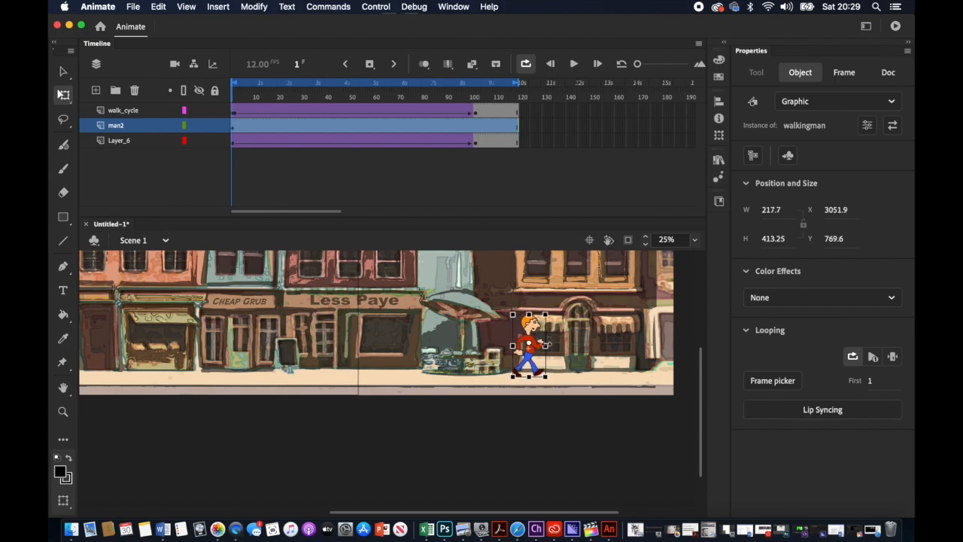
{"action": "left_click_drag", "start_coordinate": [544, 345], "coordinate": [512, 345]}
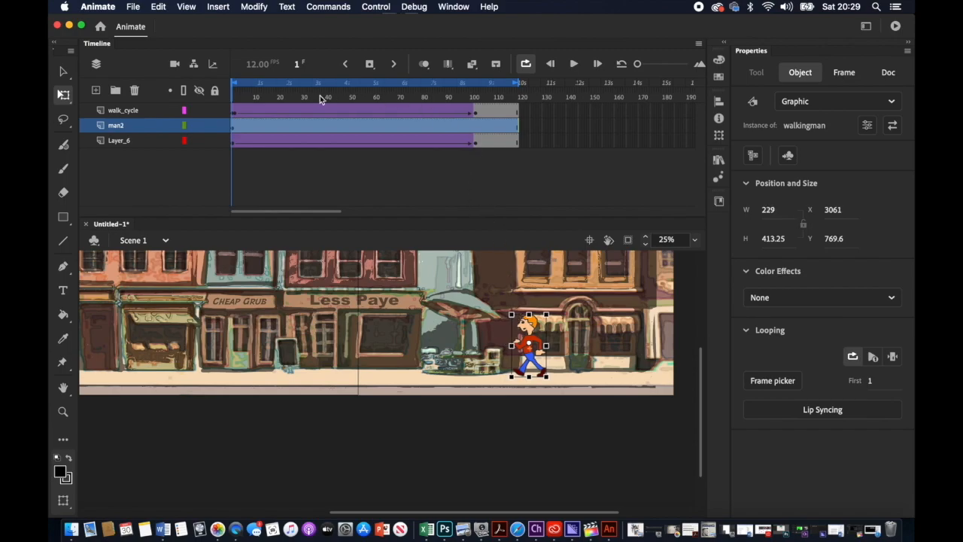
{"action": "left_click", "coordinate": [475, 88]}
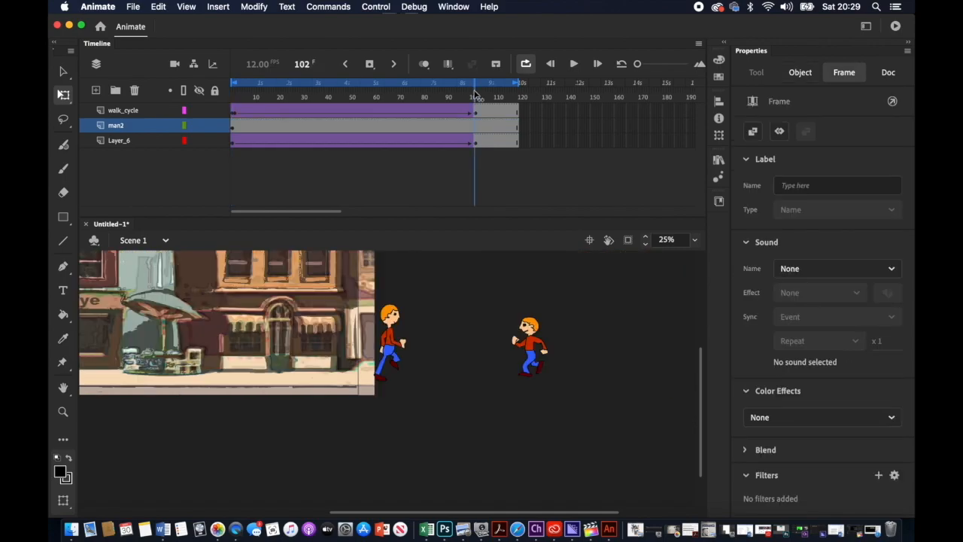
{"action": "left_click", "coordinate": [476, 143]}
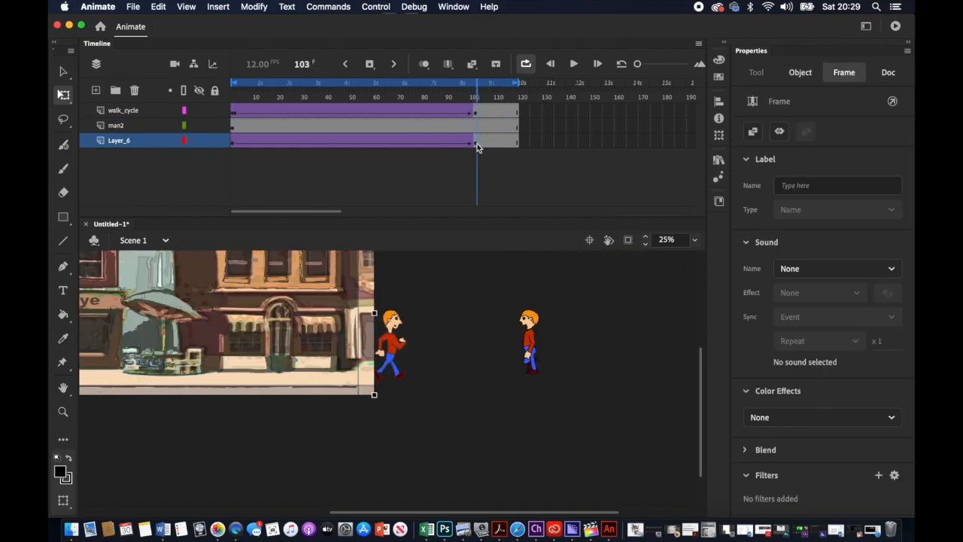
{"action": "left_click", "coordinate": [475, 144]}
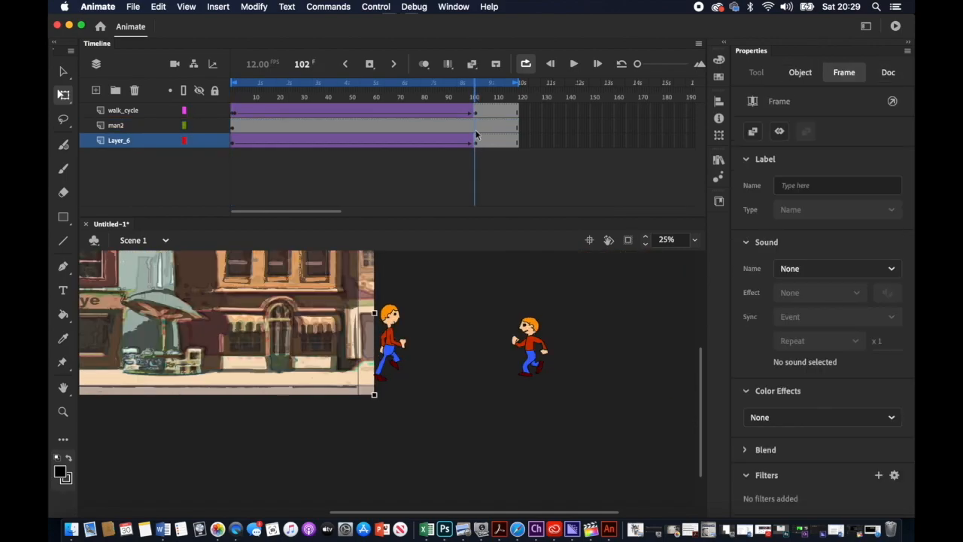
{"action": "left_click", "coordinate": [476, 130]}
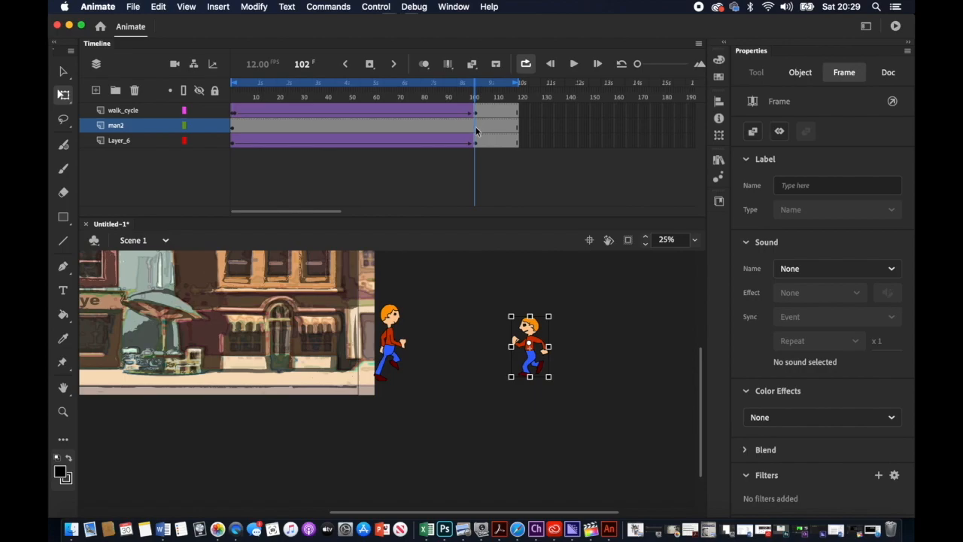
{"action": "right_click", "coordinate": [477, 130]}
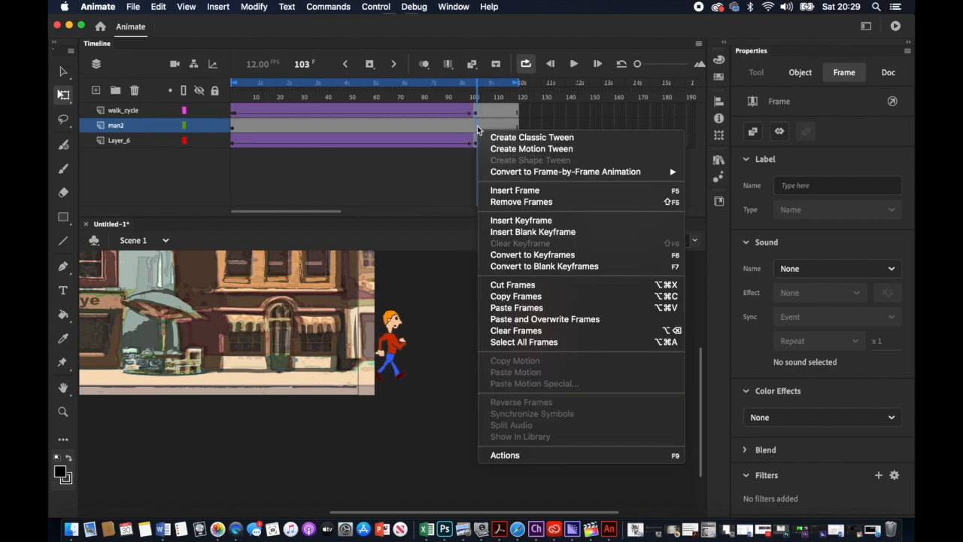
{"action": "left_click", "coordinate": [501, 223]}
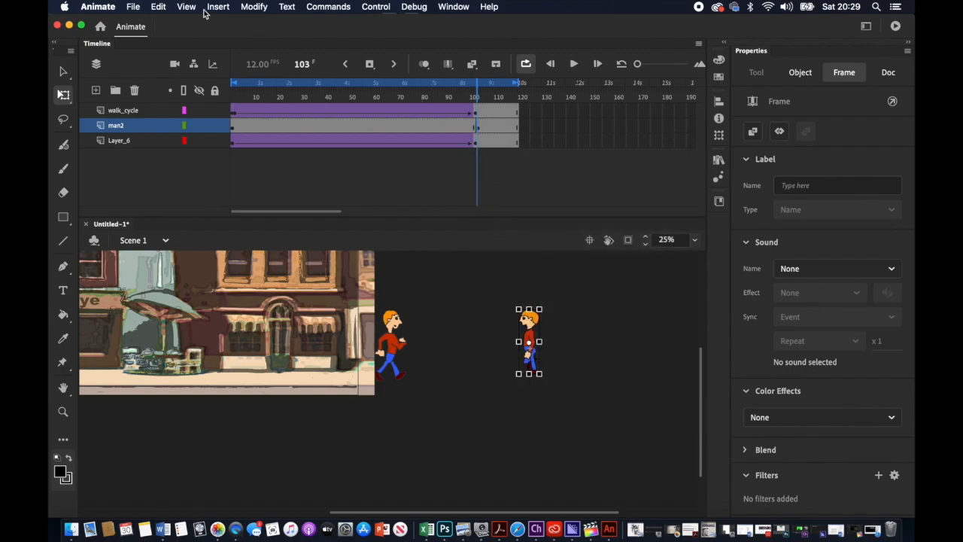
{"action": "left_click", "coordinate": [157, 7]}
{"action": "left_click", "coordinate": [189, 20]}
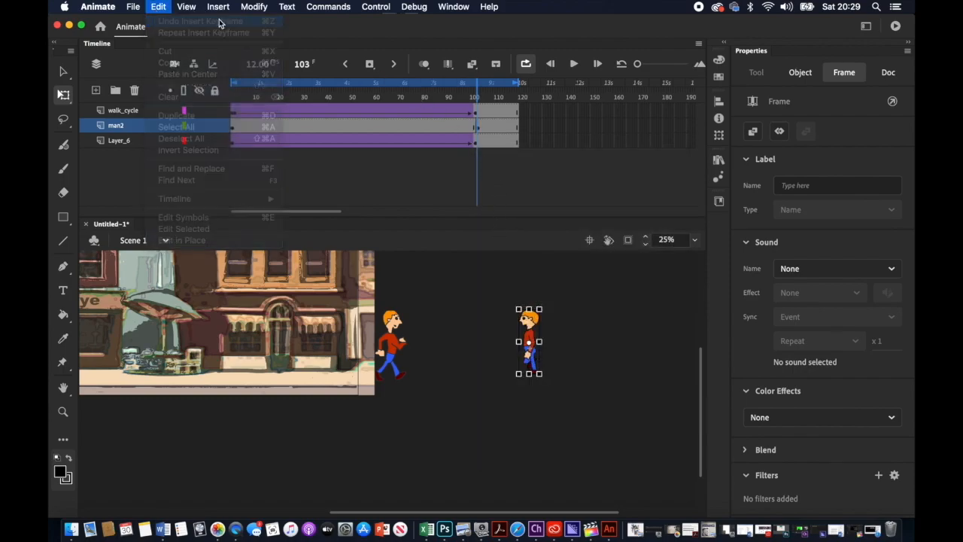
Step: Insert a keyframe at frame 102 on the man2 layer
{"action": "left_click", "coordinate": [473, 128]}
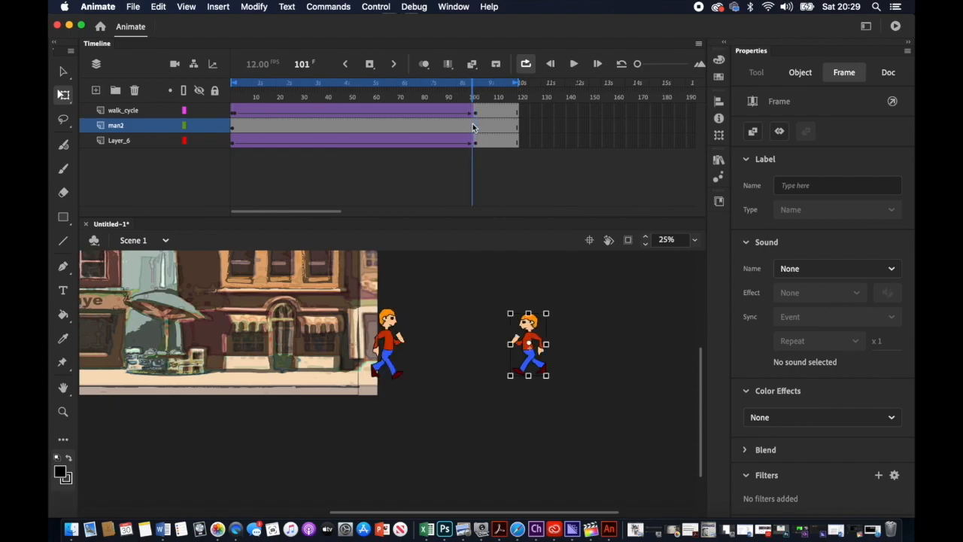
{"action": "left_click", "coordinate": [475, 128]}
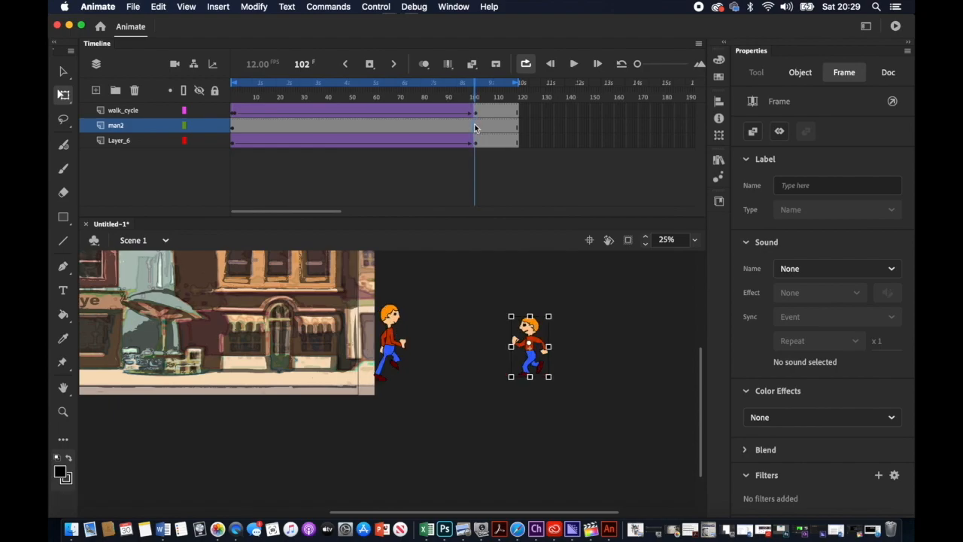
{"action": "right_click", "coordinate": [475, 128]}
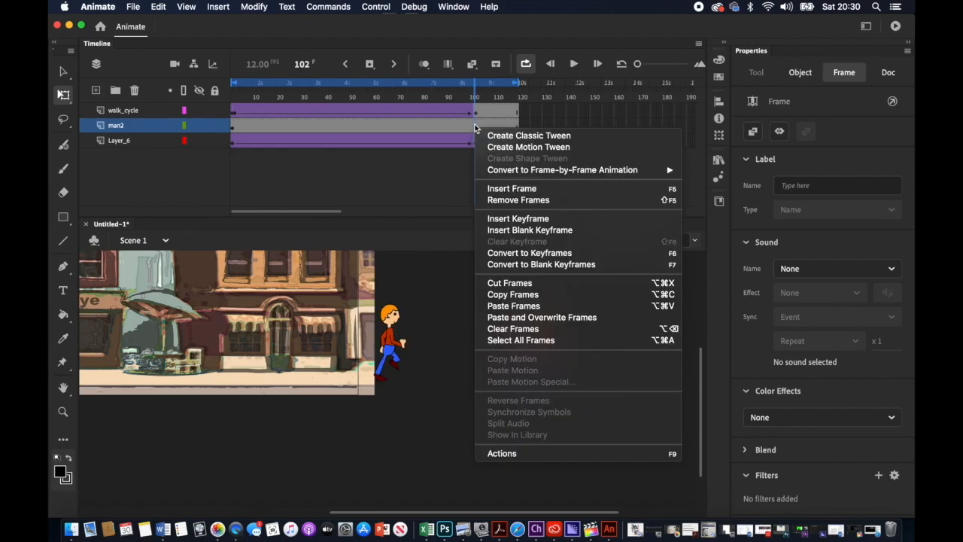
{"action": "left_click", "coordinate": [500, 218]}
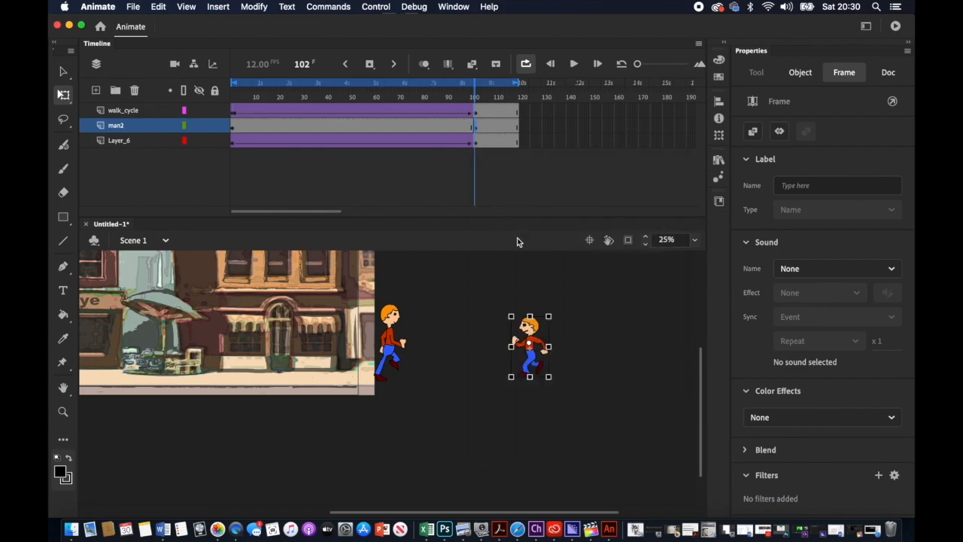
Step: At frame 102, move the man2 figure past the far end of the shopfront image to about X -2200, Y 781
{"action": "left_click_drag", "start_coordinate": [539, 340], "coordinate": [154, 331]}
{"action": "scroll", "coordinate": [169, 314], "scroll_direction": "left", "scroll_amount": 10}
{"action": "scroll", "coordinate": [168, 313], "scroll_direction": "down", "scroll_amount": 3}
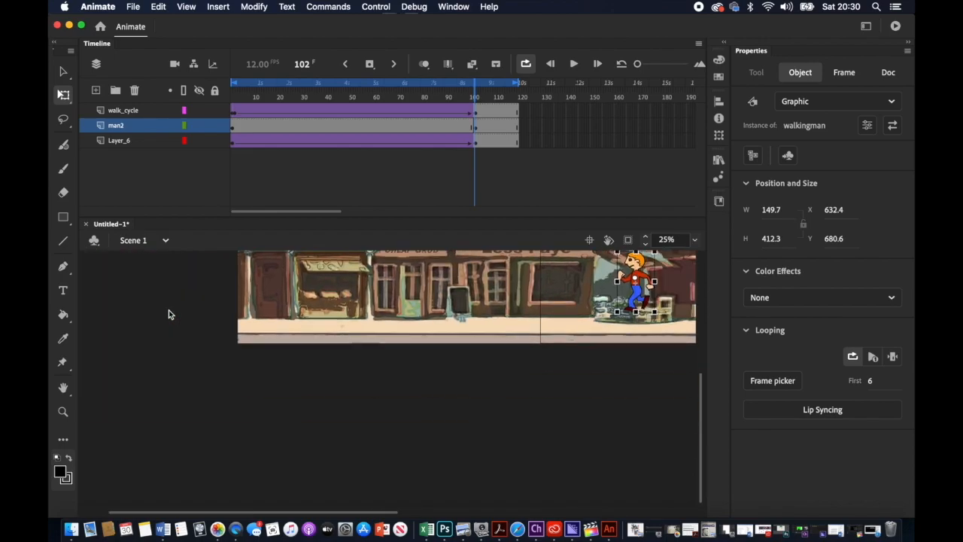
{"action": "scroll", "coordinate": [168, 314], "scroll_direction": "up", "scroll_amount": 3}
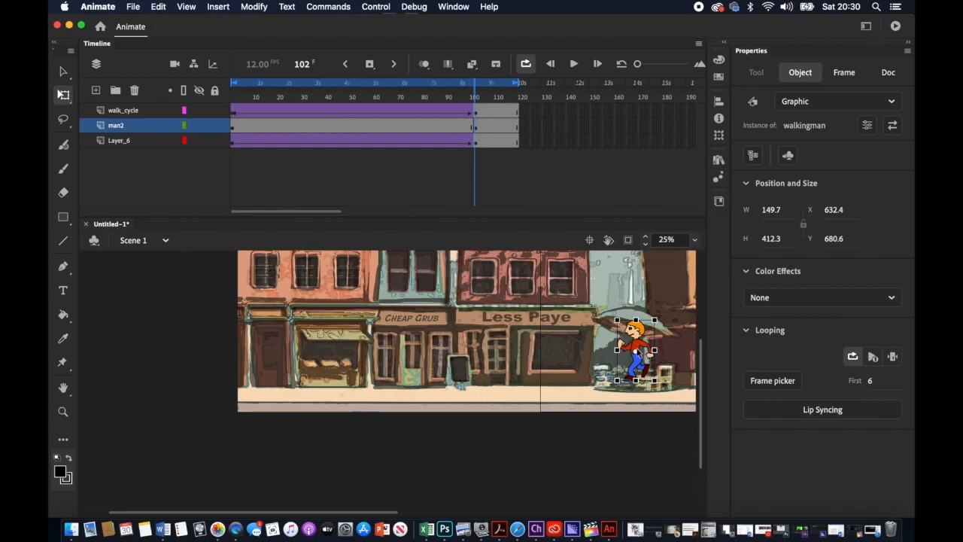
{"action": "left_click_drag", "start_coordinate": [644, 350], "coordinate": [219, 361]}
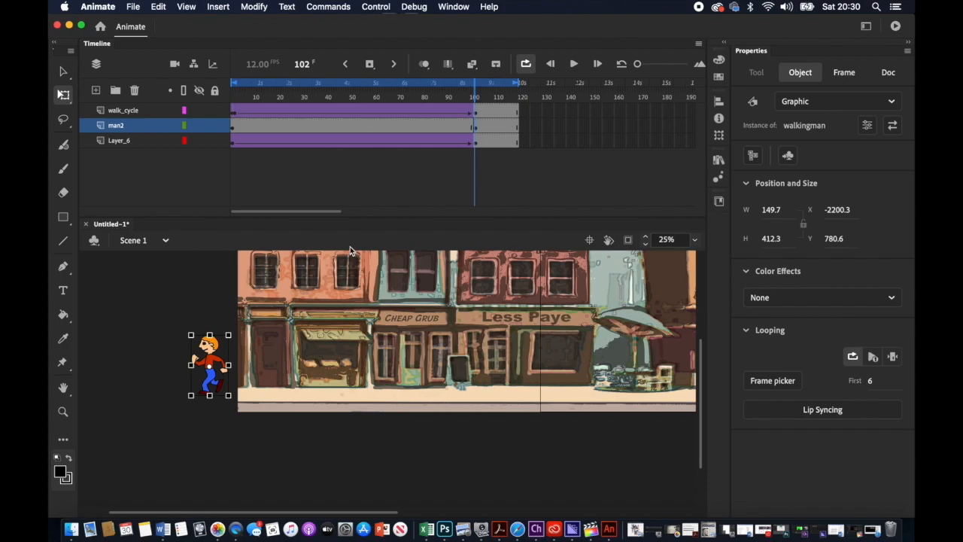
Step: Create a classic tween on the man2 layer from frame 1 to the keyframe at frame 102
{"action": "left_click", "coordinate": [235, 127]}
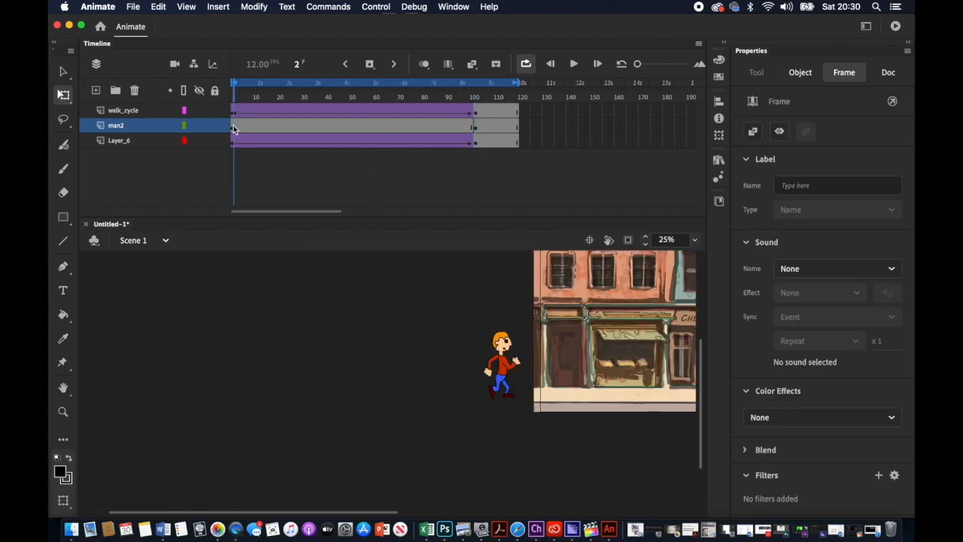
{"action": "left_click", "coordinate": [233, 130]}
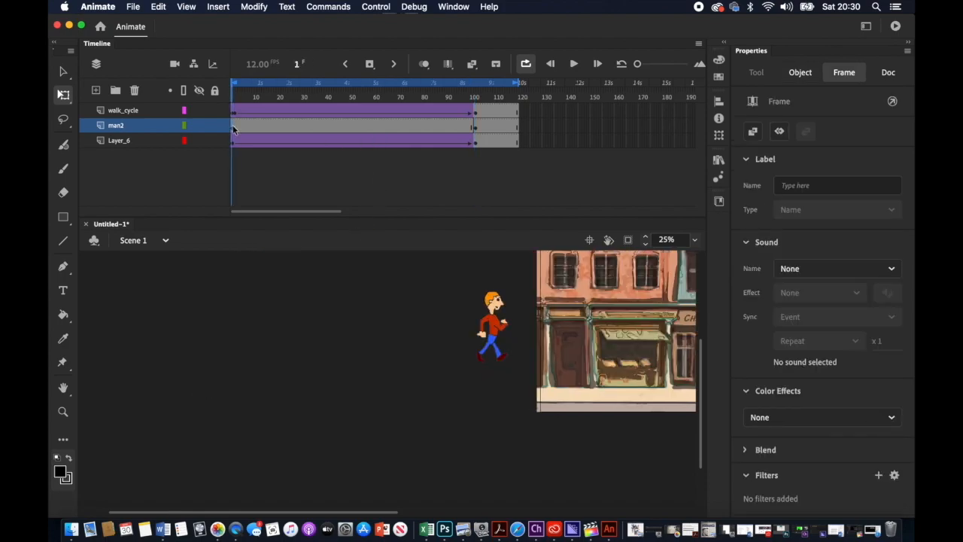
{"action": "left_click", "coordinate": [218, 7]}
{"action": "left_click", "coordinate": [241, 37]}
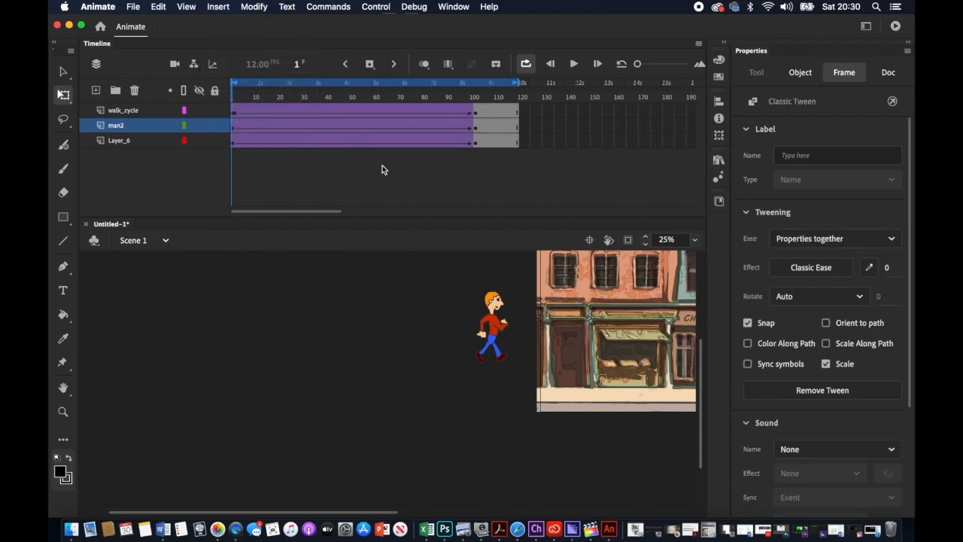
{"action": "left_click_drag", "start_coordinate": [390, 510], "coordinate": [550, 511]}
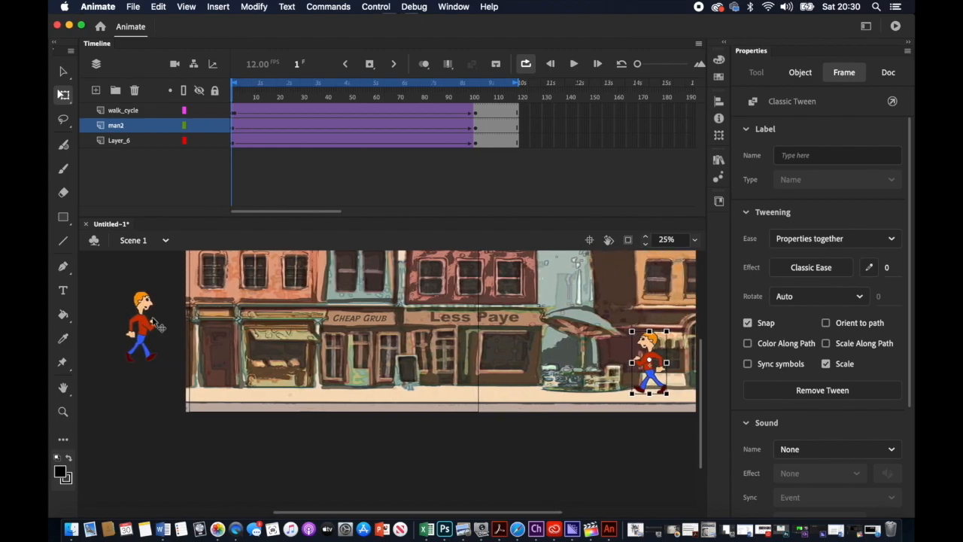
Step: Play the walking animation from frame 2 to review both men against the scrolling street, and return to frame 1
{"action": "left_click", "coordinate": [234, 115]}
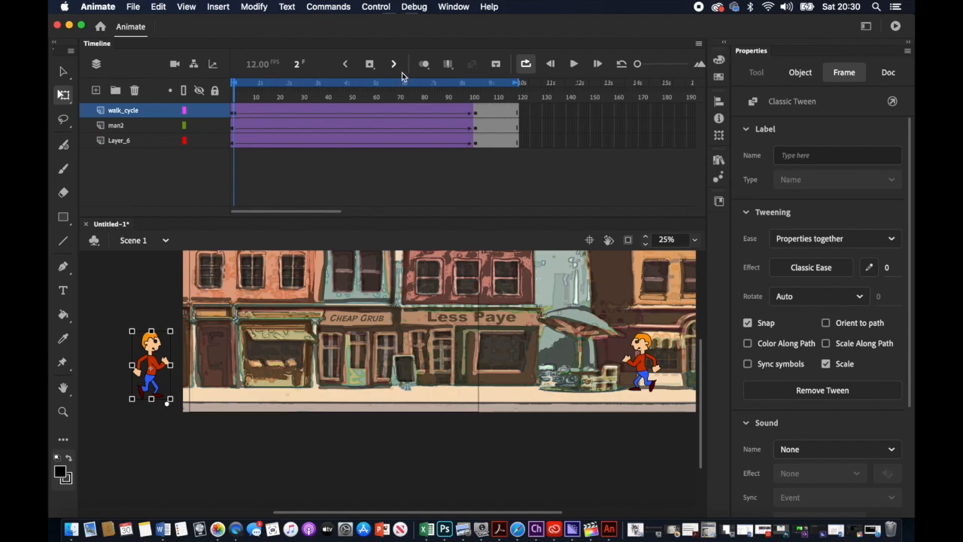
{"action": "left_click", "coordinate": [574, 64]}
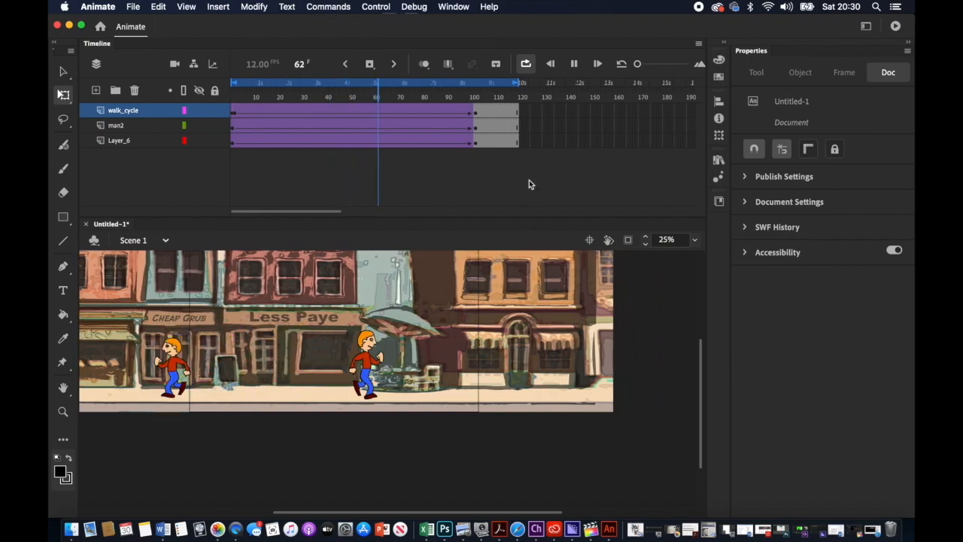
{"action": "left_click", "coordinate": [573, 65]}
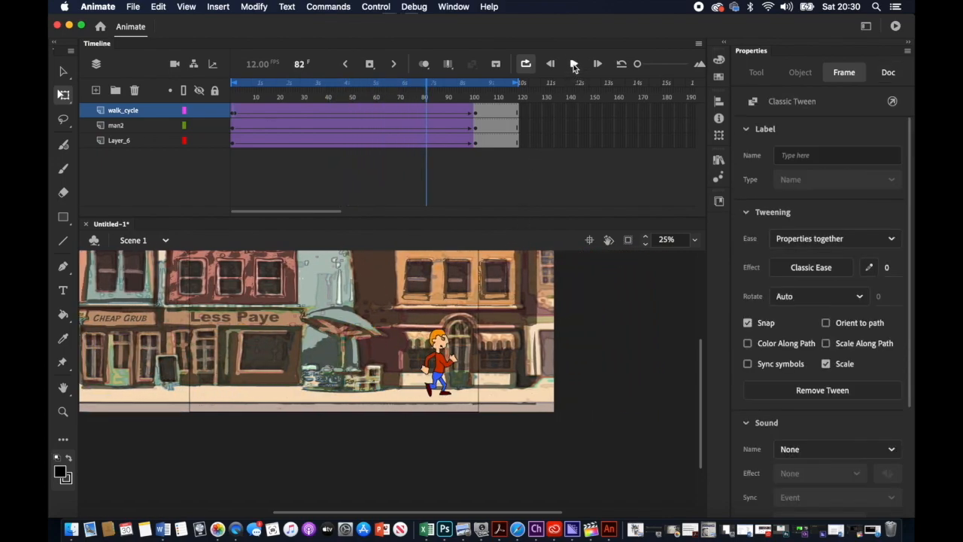
{"action": "left_click_drag", "start_coordinate": [426, 96], "coordinate": [234, 96]}
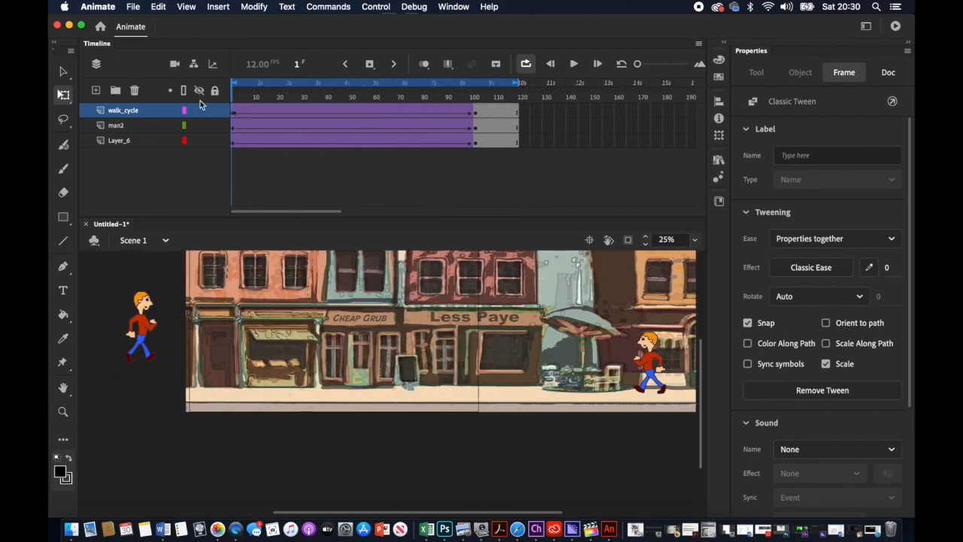
Step: Export the entire movie as a 1920 × 1080 H.264 video named Untitled-1 on the Desktop, starting the render queue immediately
{"action": "left_click", "coordinate": [132, 8]}
{"action": "mouse_move", "coordinate": [153, 181]}
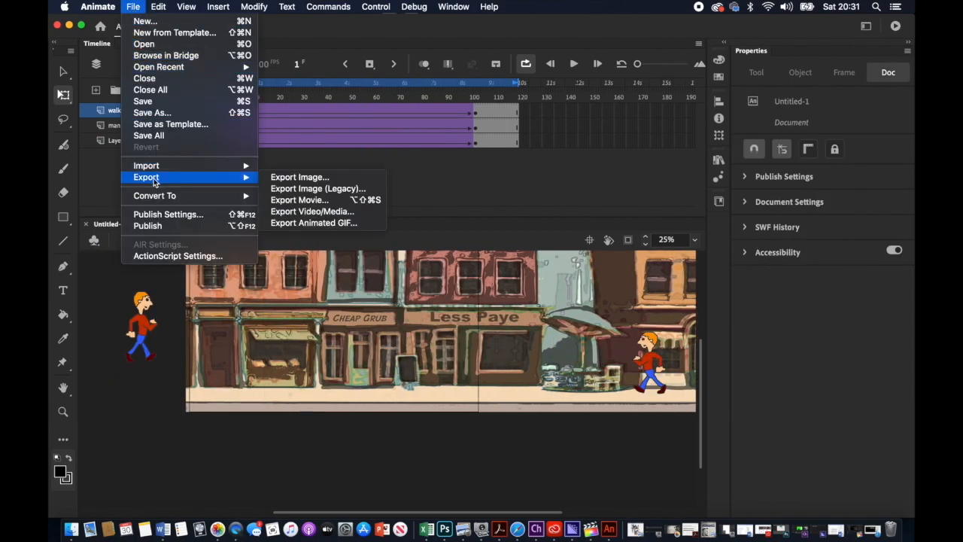
{"action": "left_click", "coordinate": [314, 212]}
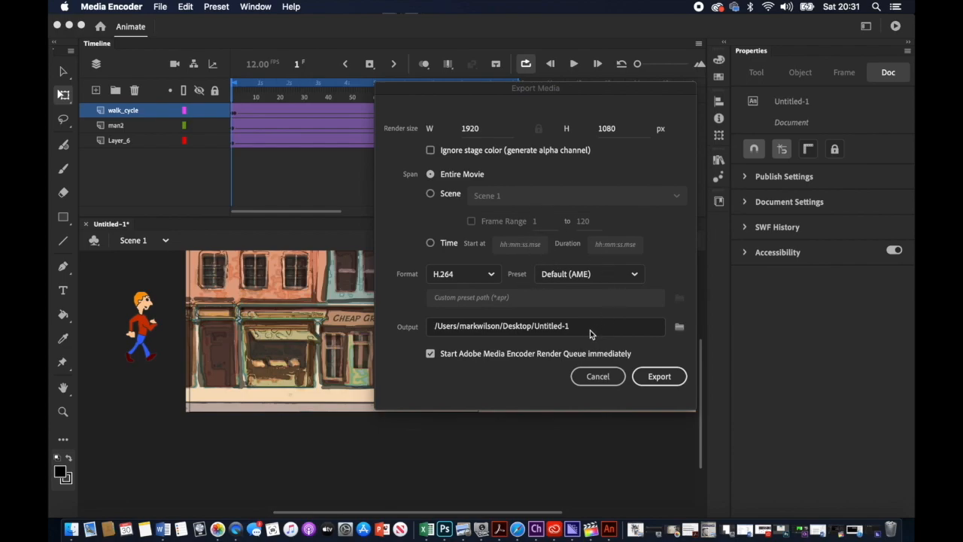
{"action": "left_click", "coordinate": [656, 379]}
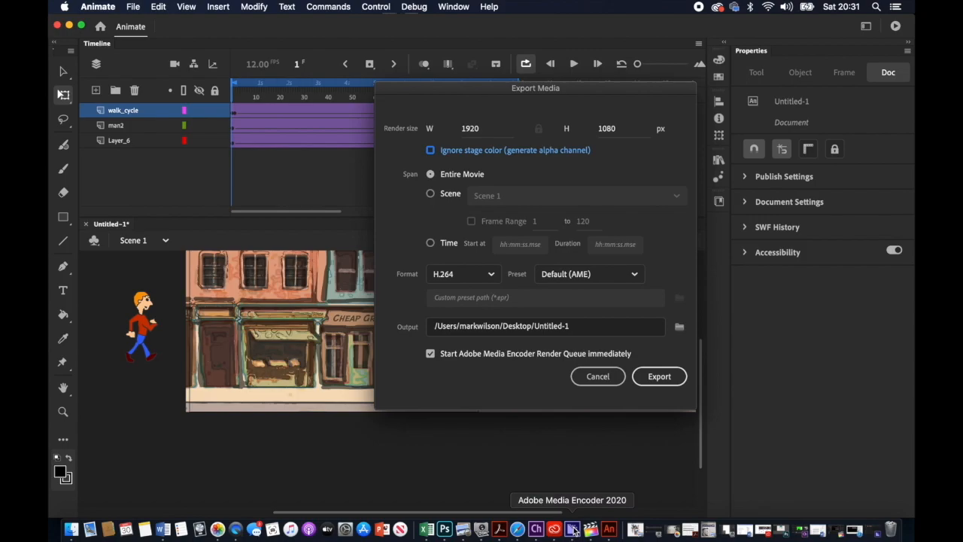
{"action": "left_click", "coordinate": [659, 376]}
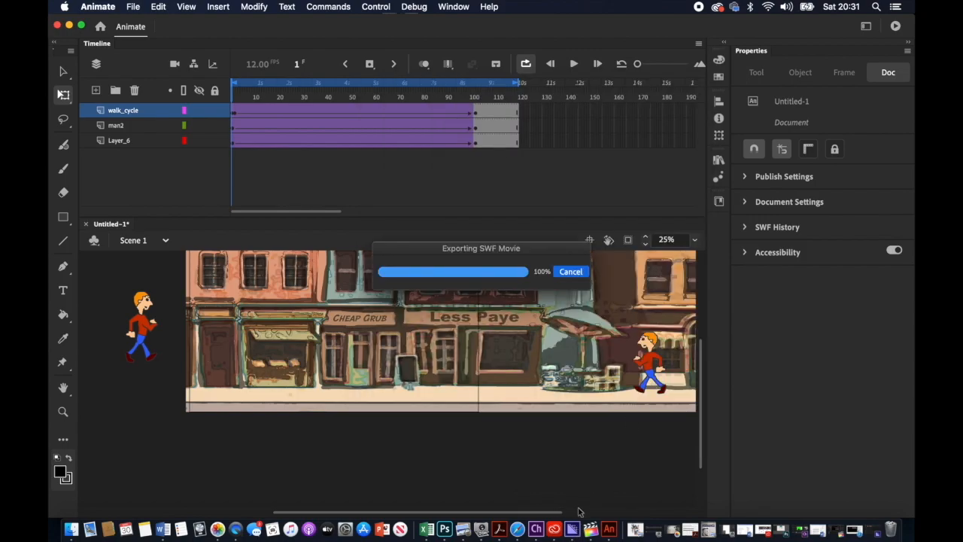
Step: Switch to Adobe Media Encoder to check the render of Untitled-1.mp4 and dismiss the completion notice
{"action": "left_click", "coordinate": [573, 529]}
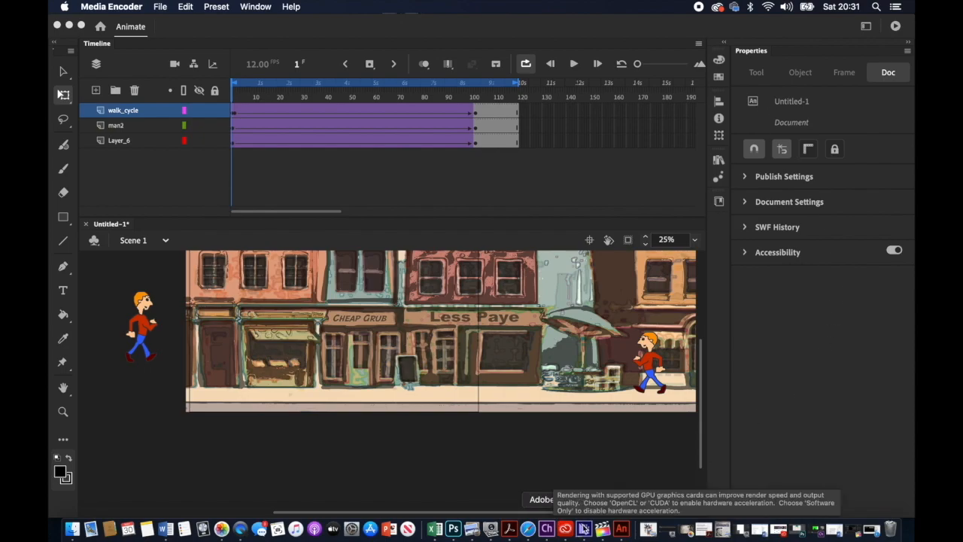
{"action": "left_click", "coordinate": [584, 529]}
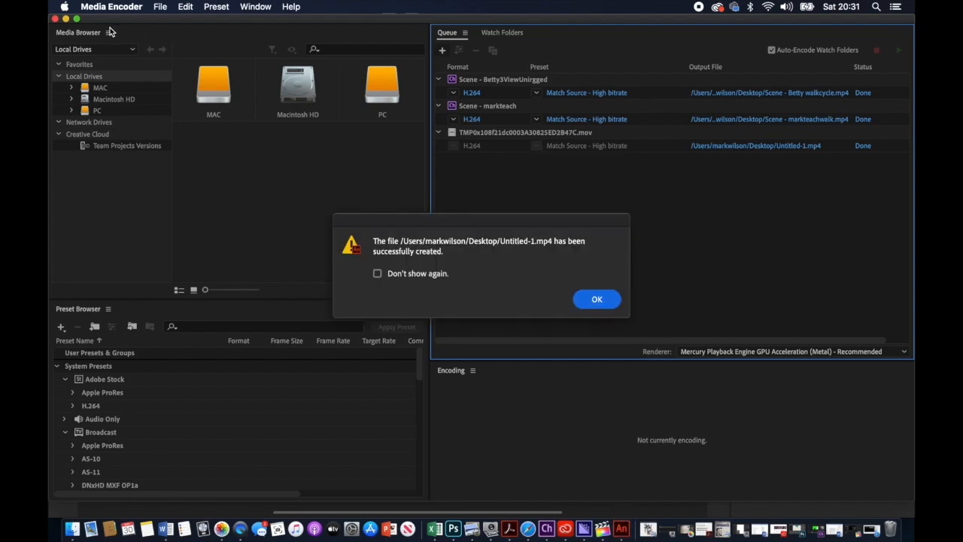
{"action": "left_click", "coordinate": [597, 299]}
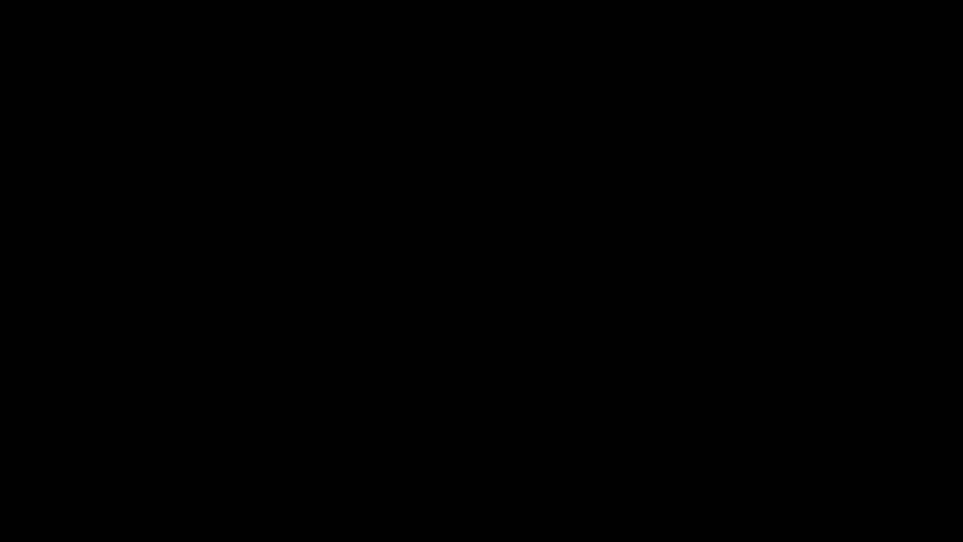